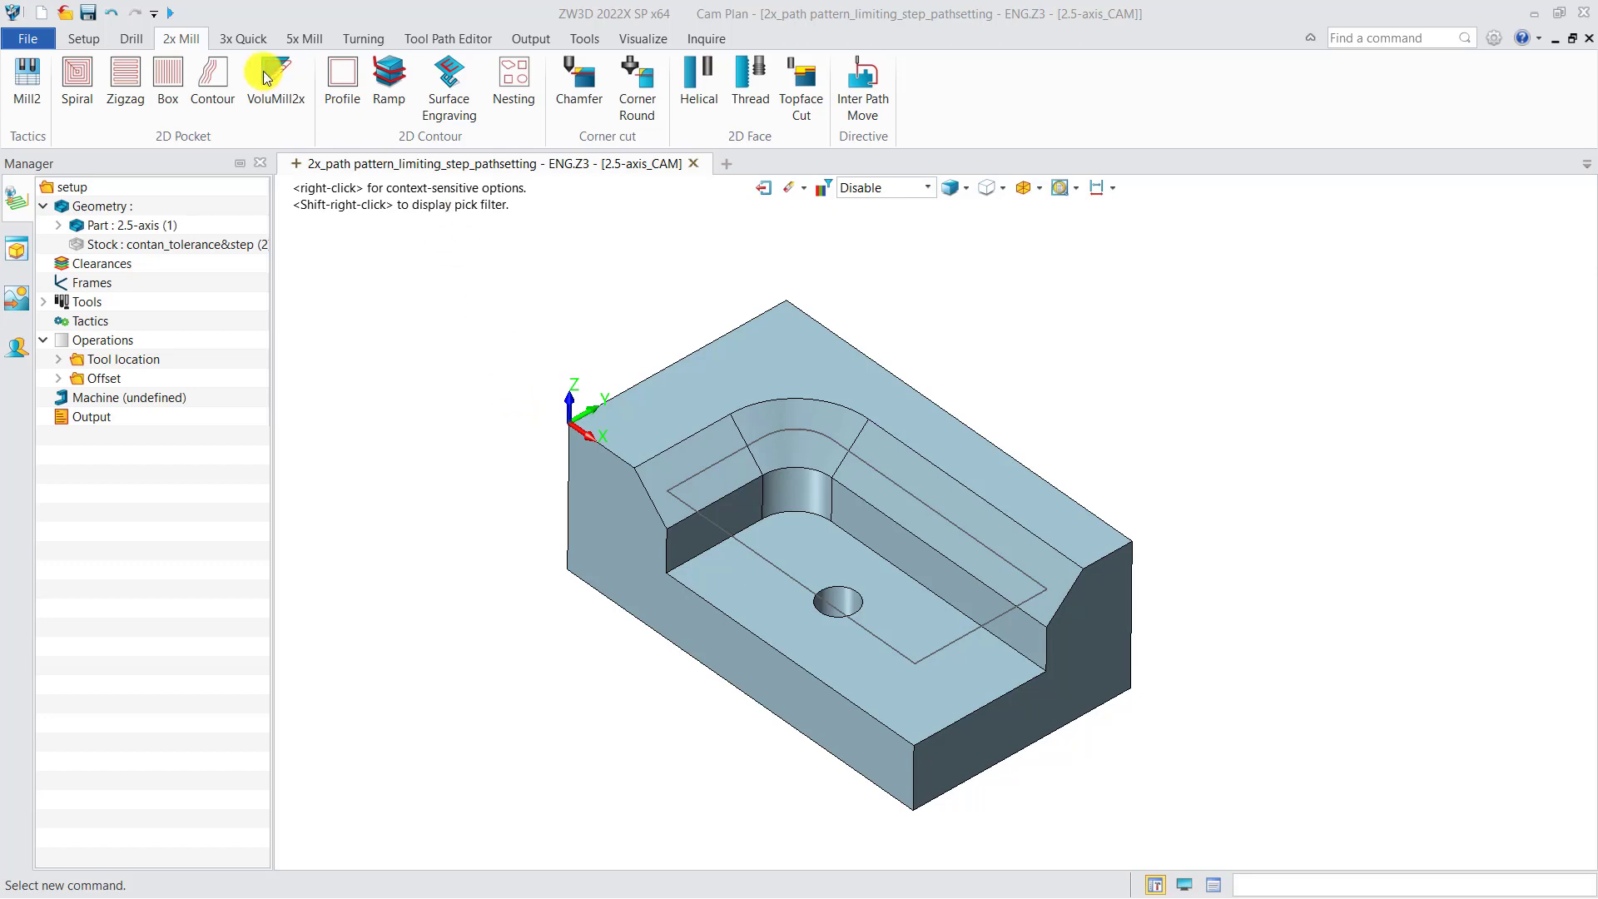
left_click(96, 40)
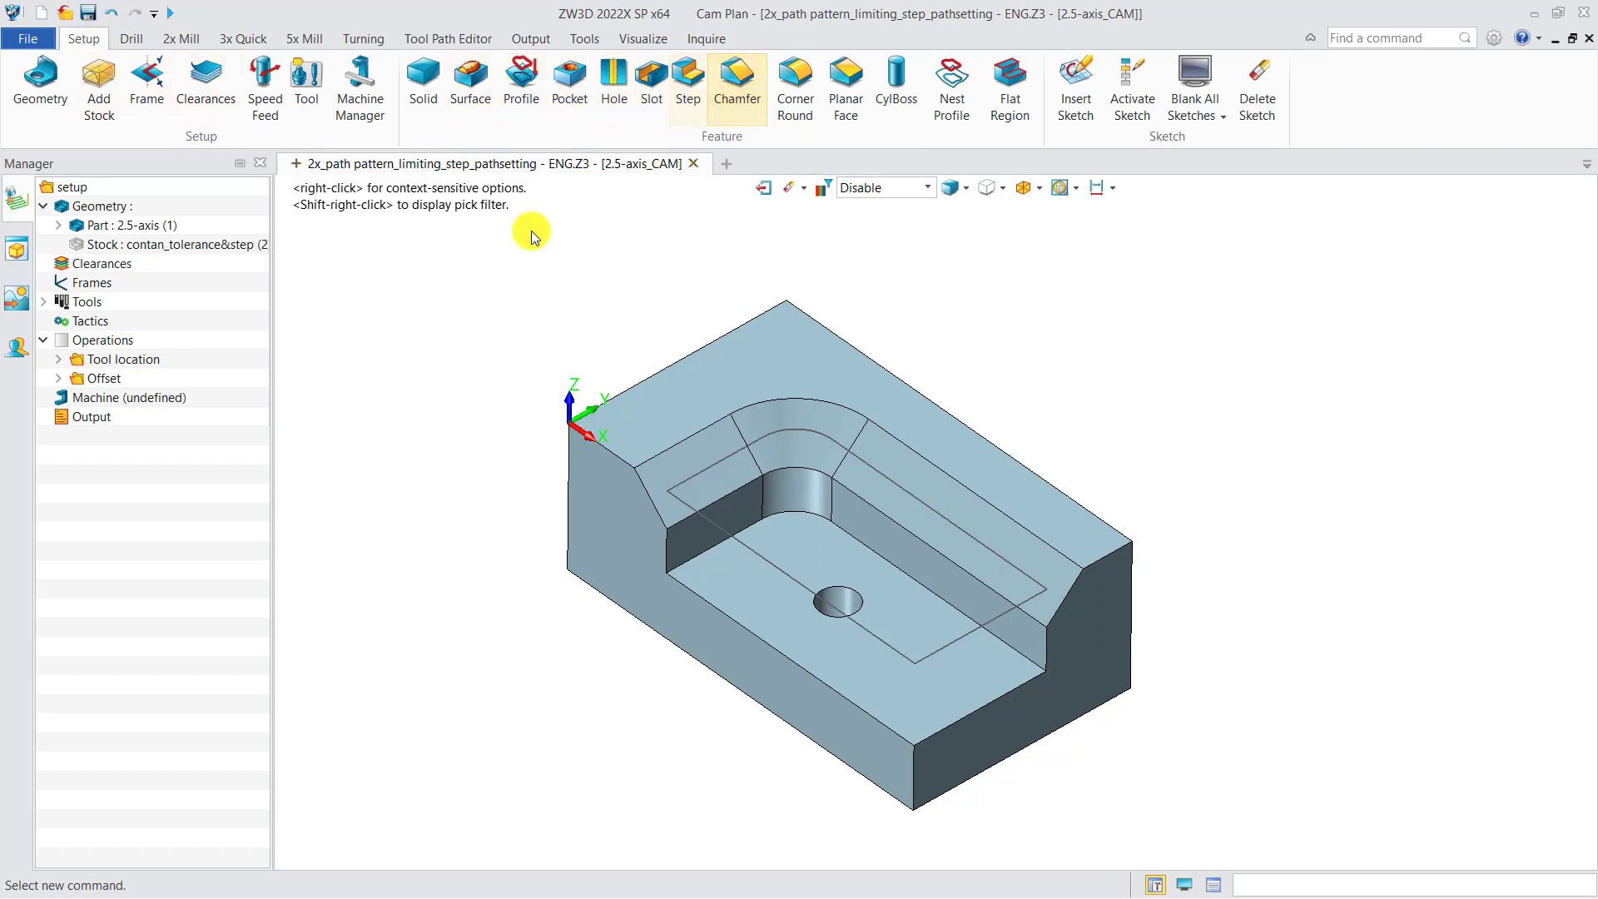
right_click(147, 228)
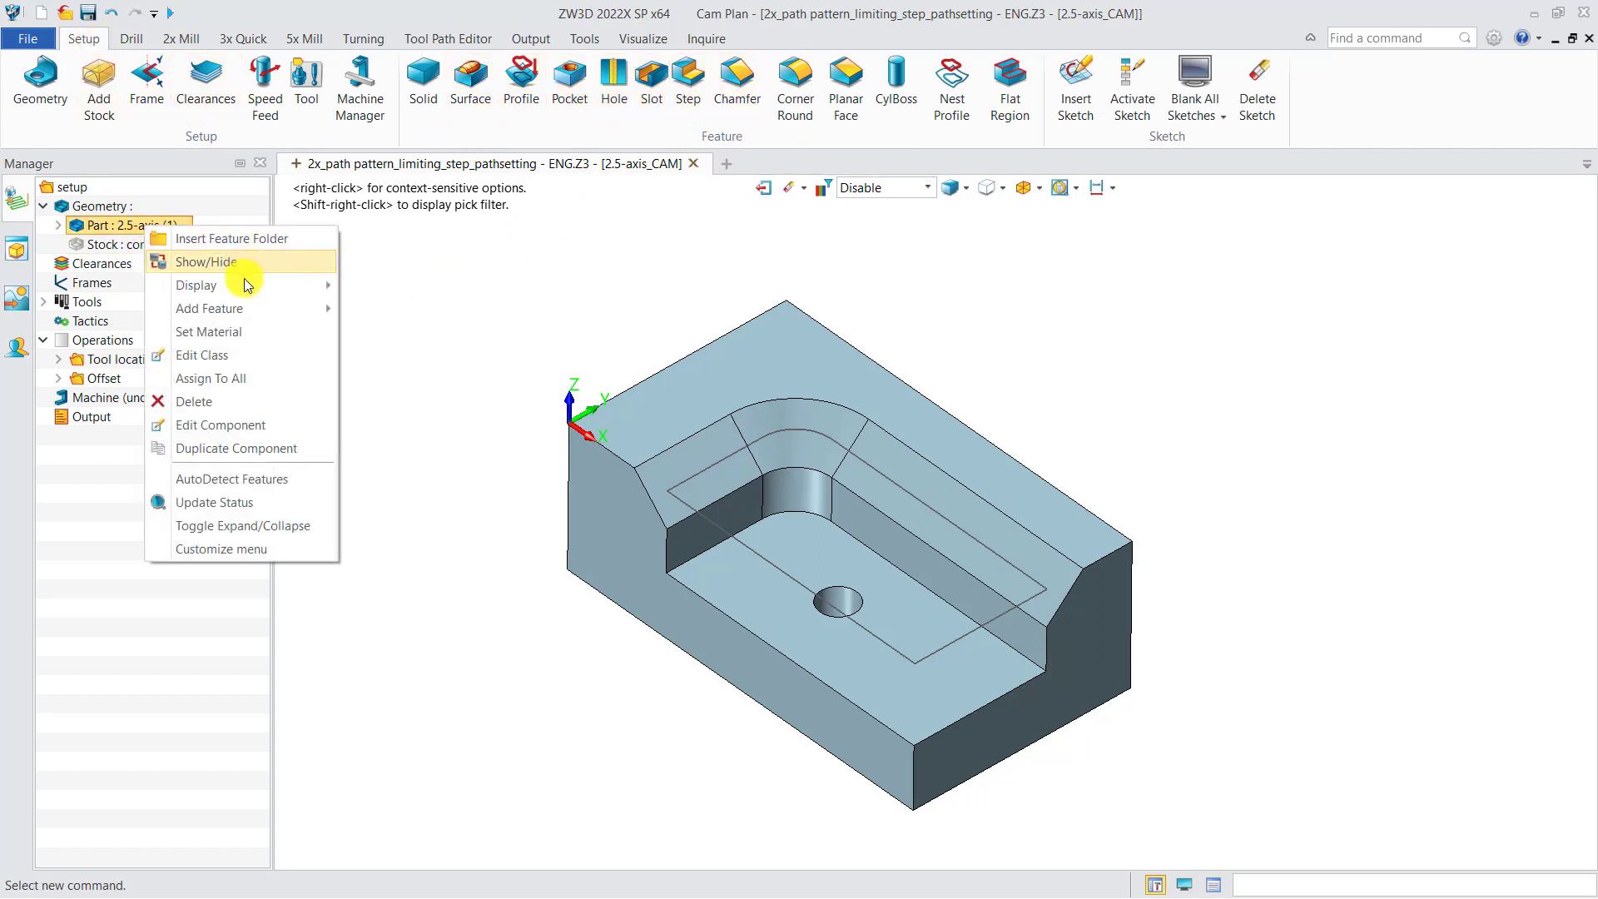
mouse_move(239, 306)
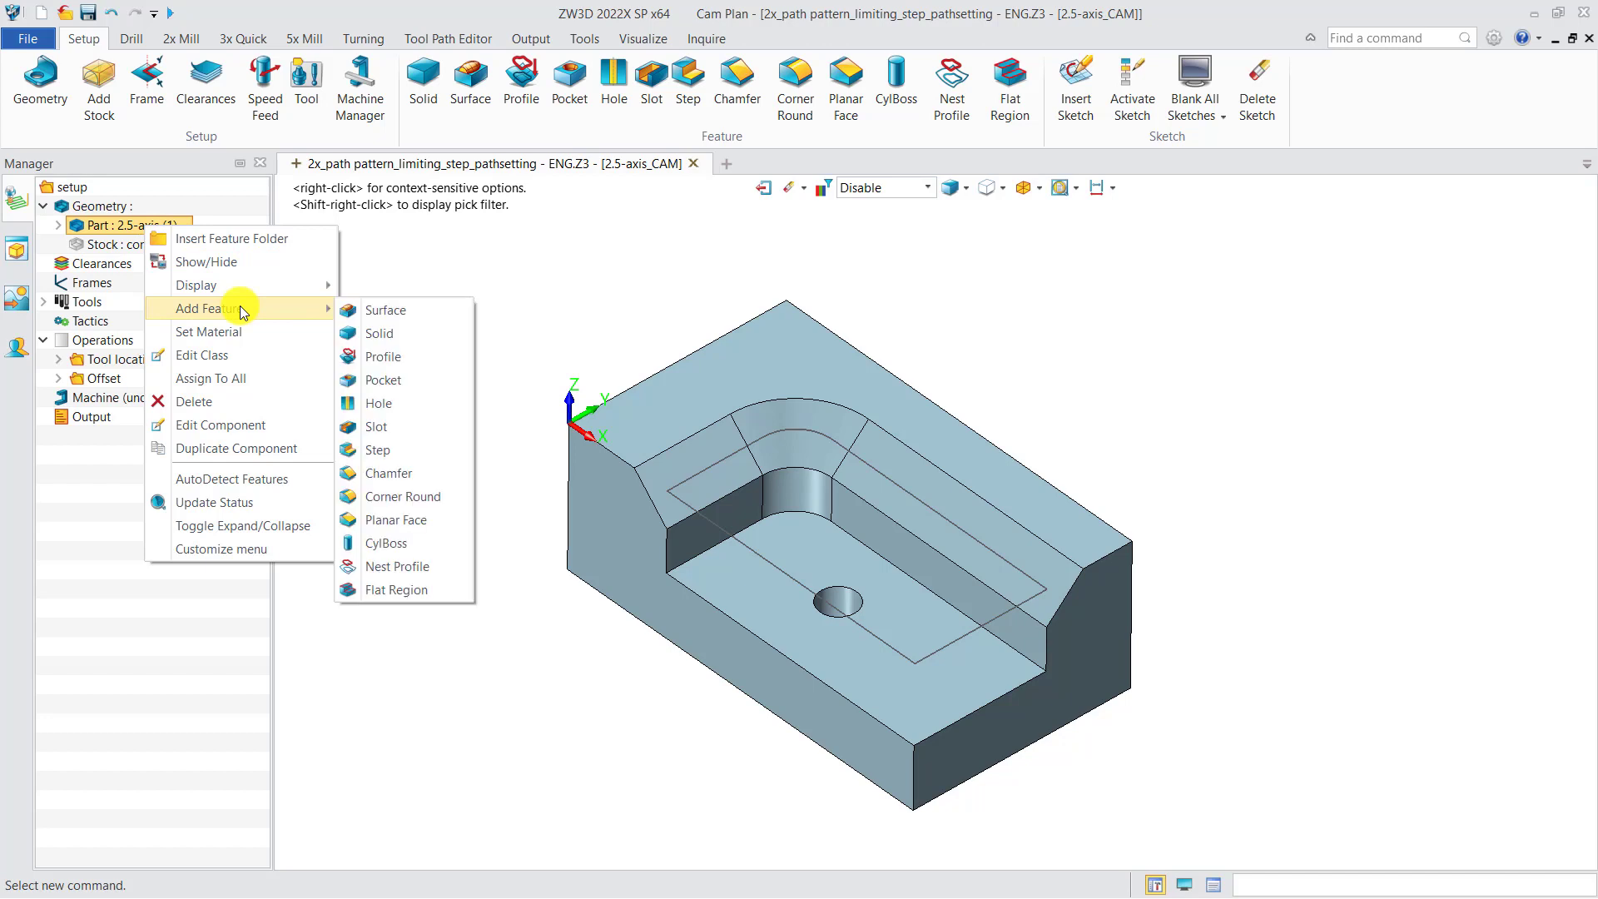
left_click(376, 356)
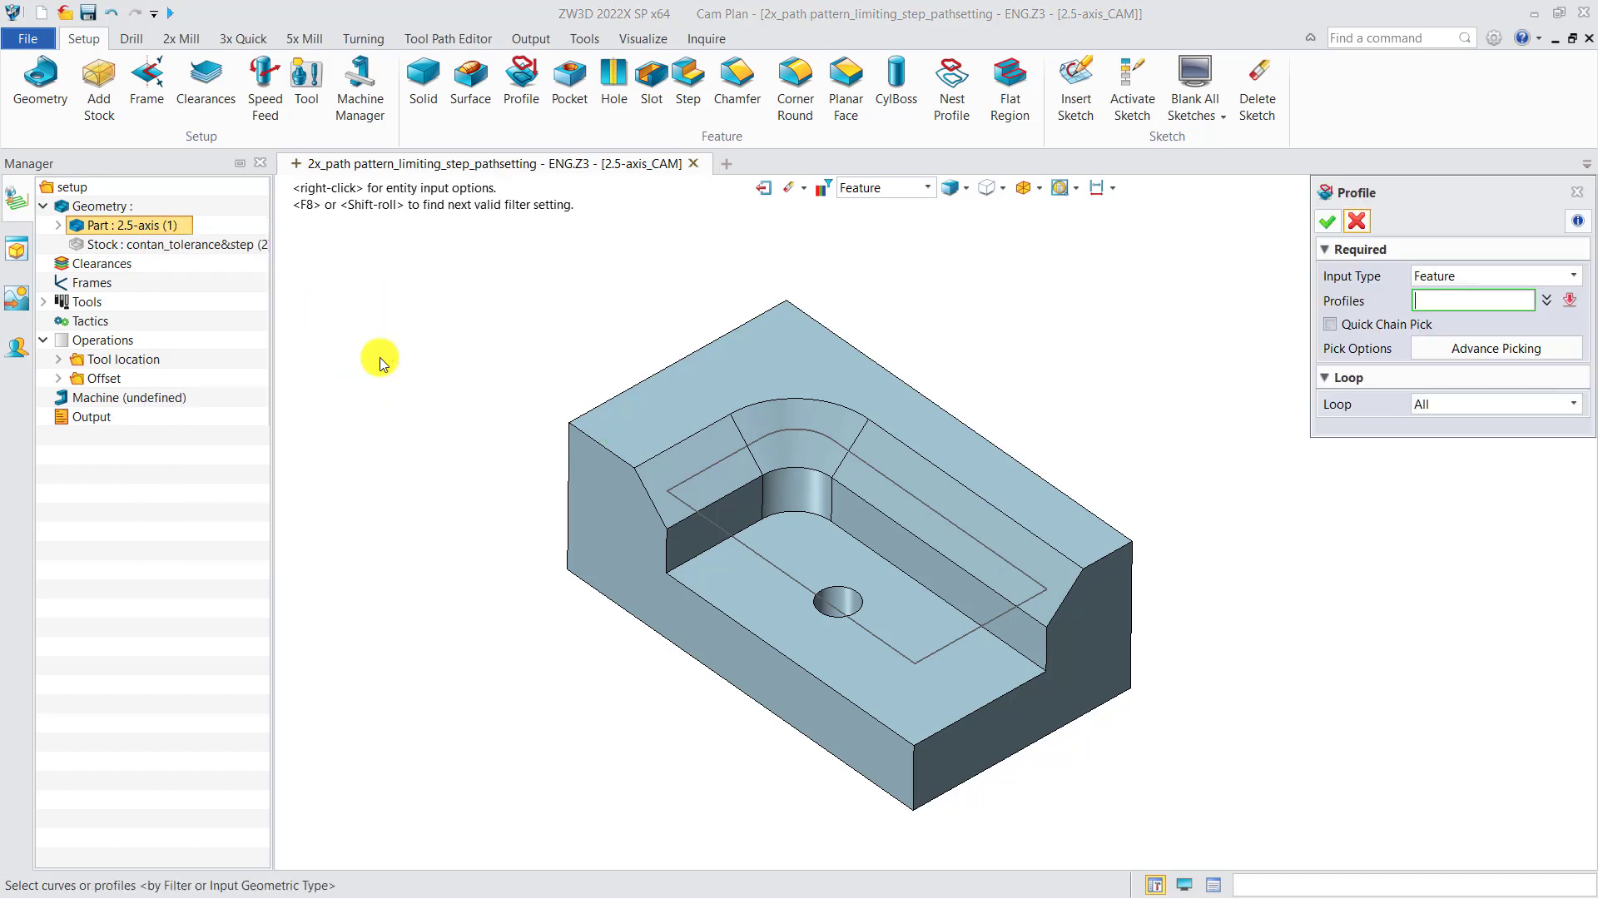
left_click(1356, 223)
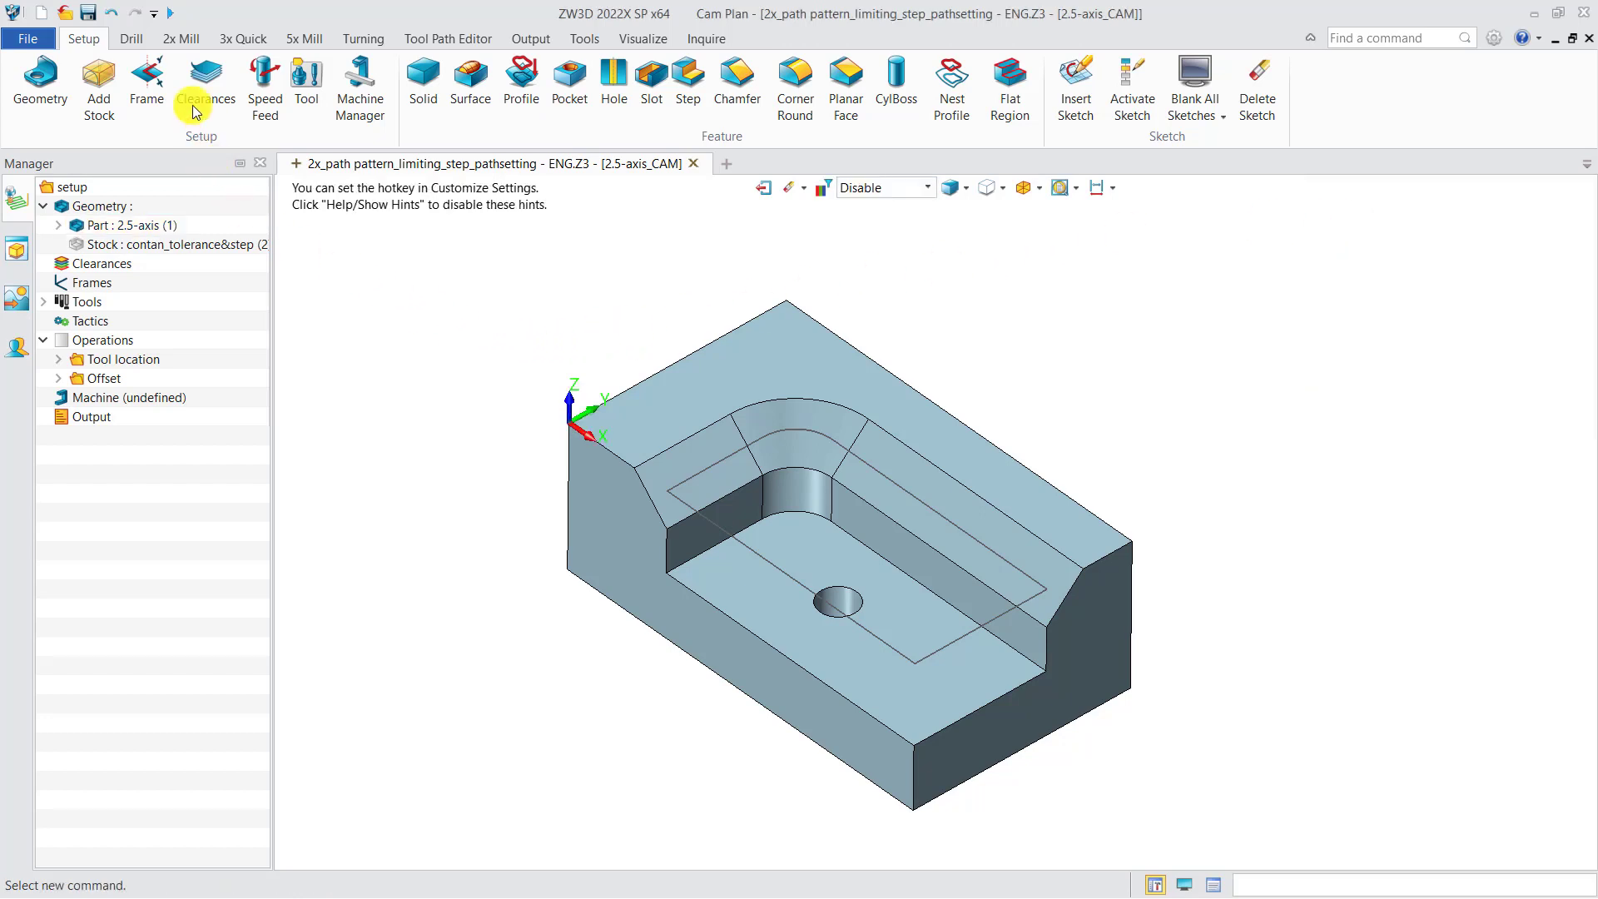
Create a Spiral 2D pocket operation and start a new profile feature for it
left_click(179, 39)
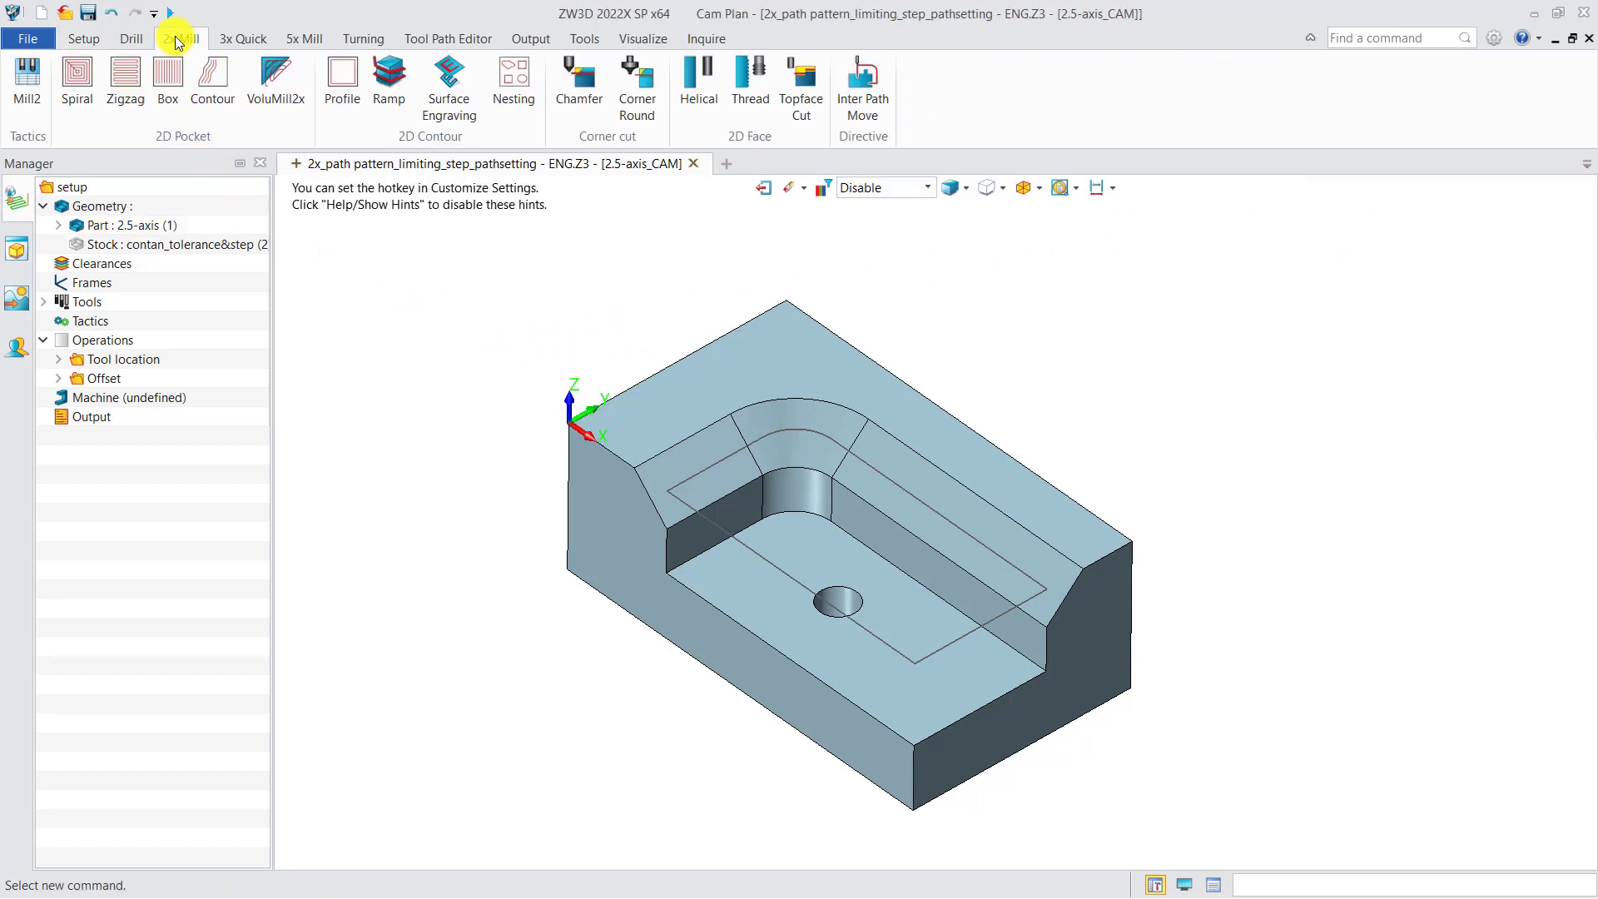
left_click(78, 77)
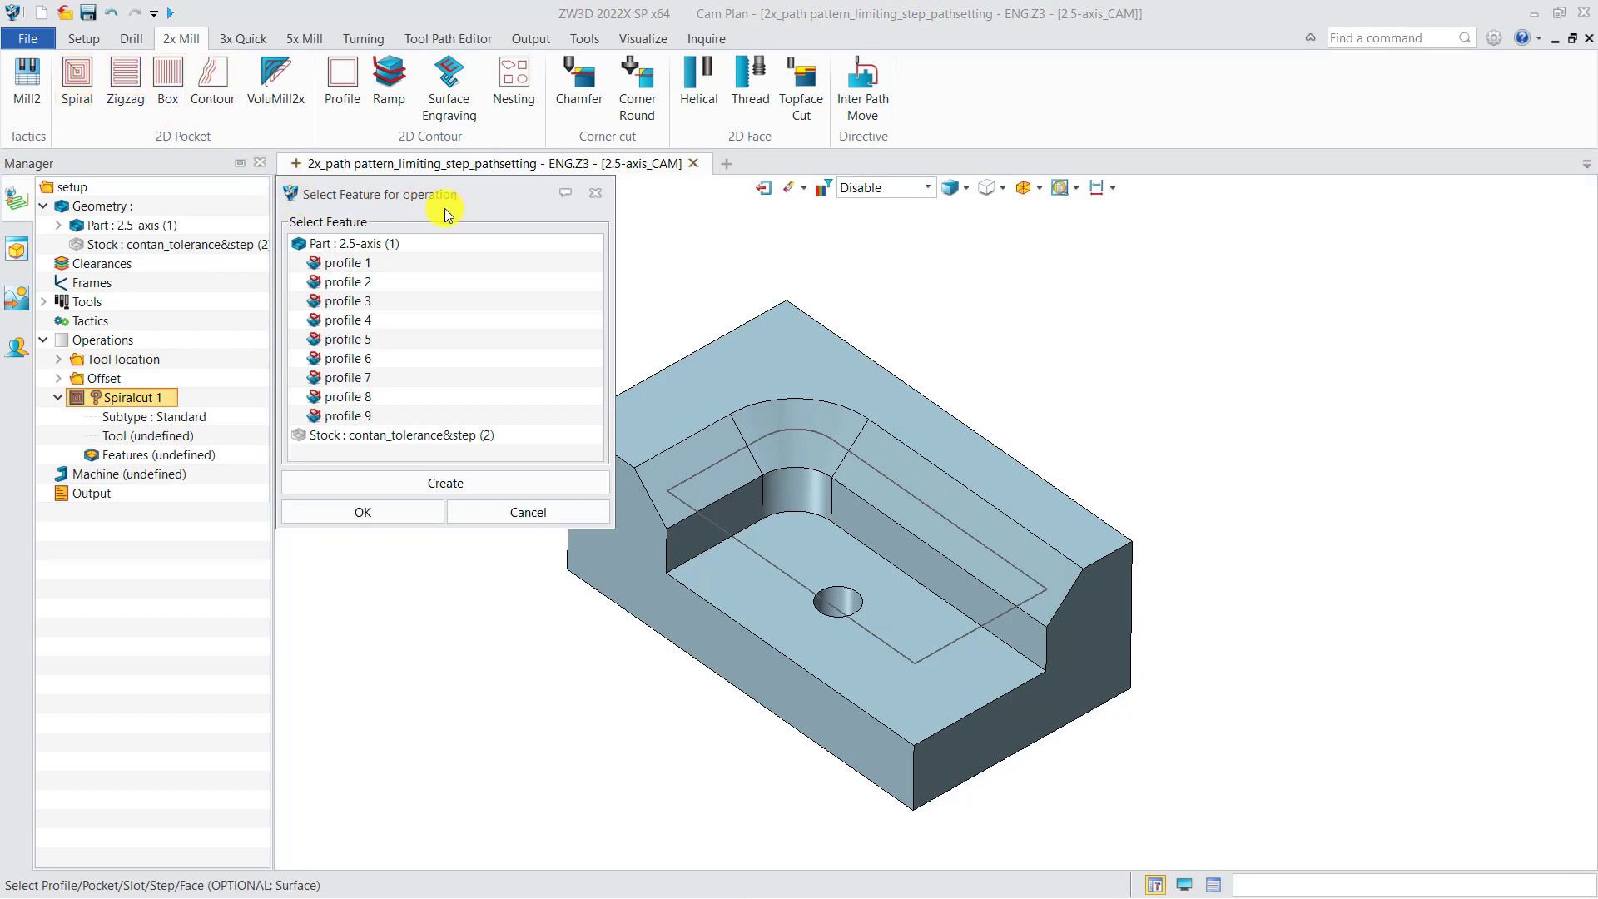
left_click(453, 485)
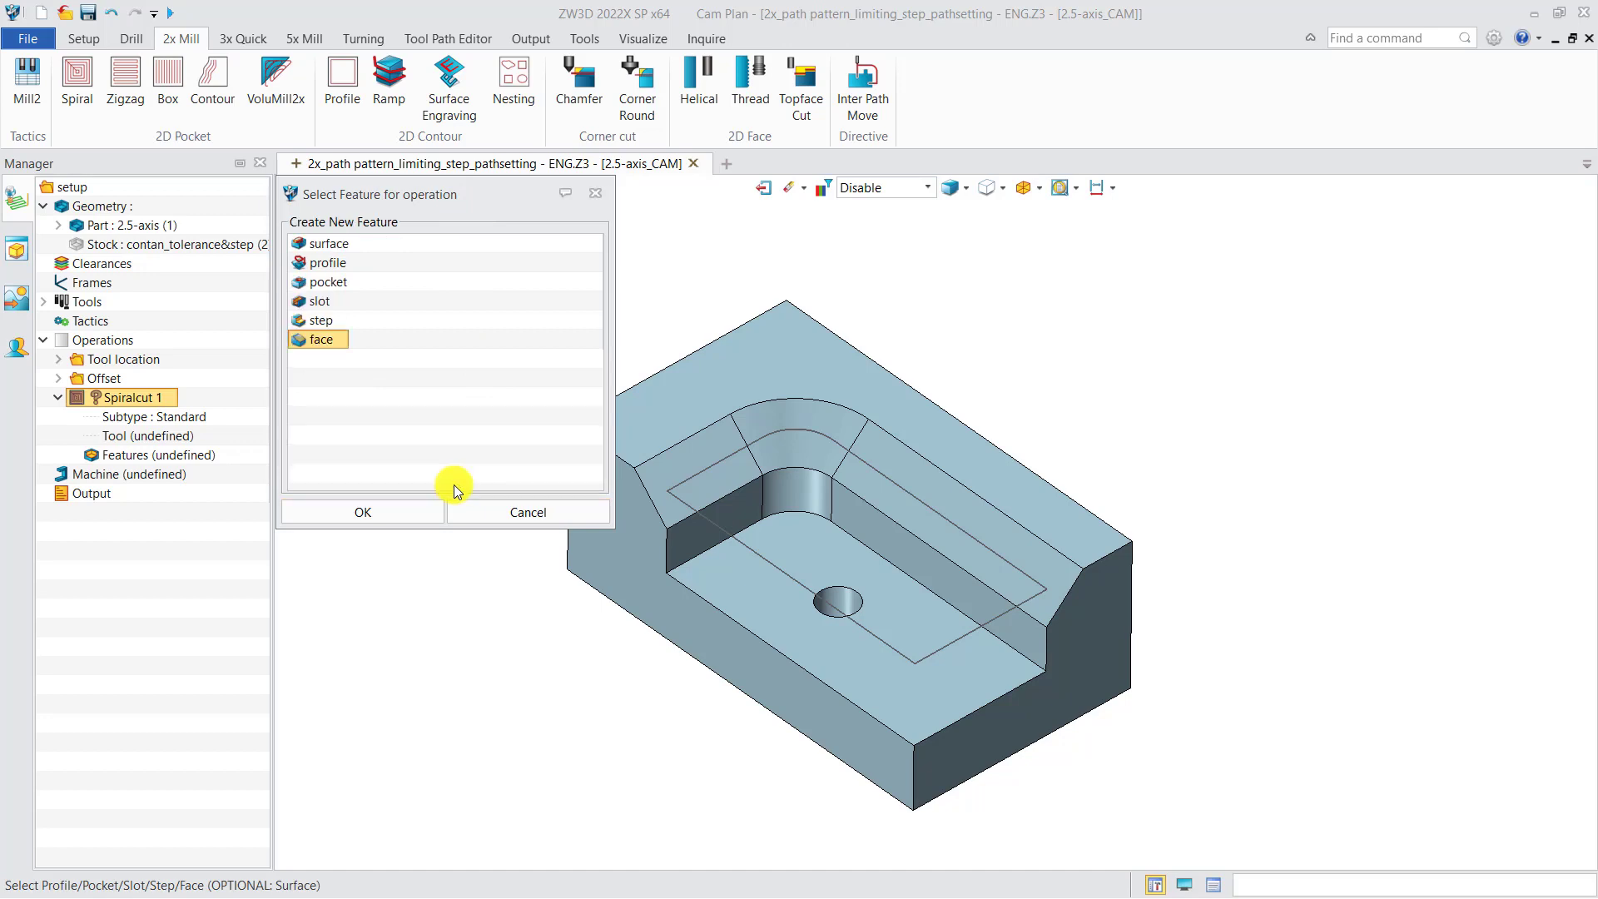
left_click(339, 266)
left_click(397, 511)
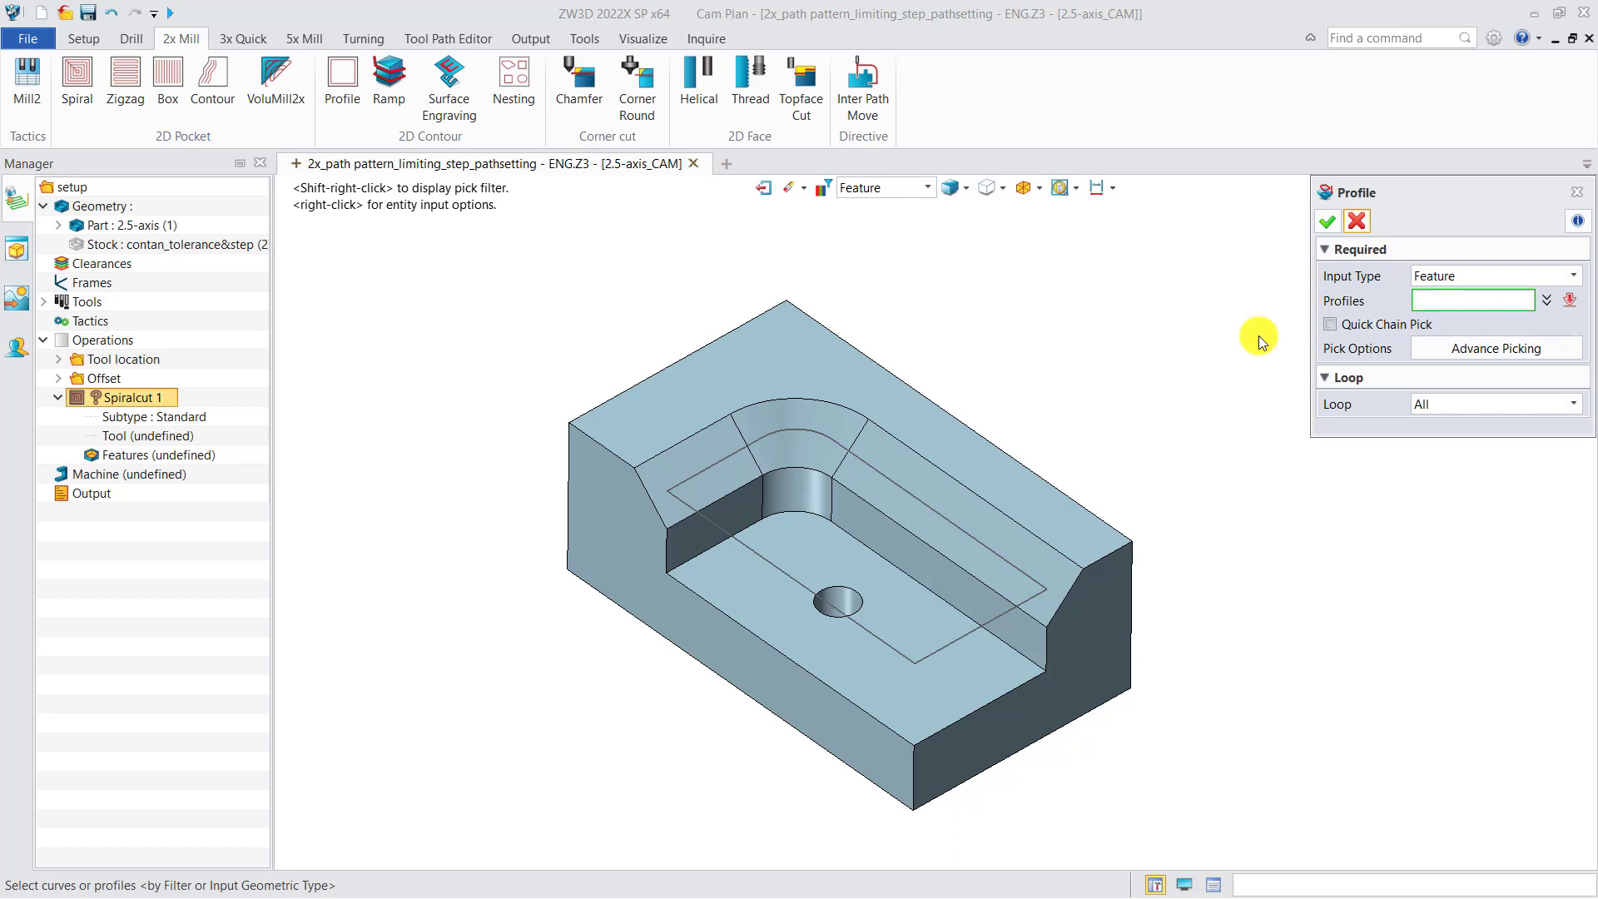
Try the Curve input type for the profile on the long upper edge of the chamfer
left_click(1420, 278)
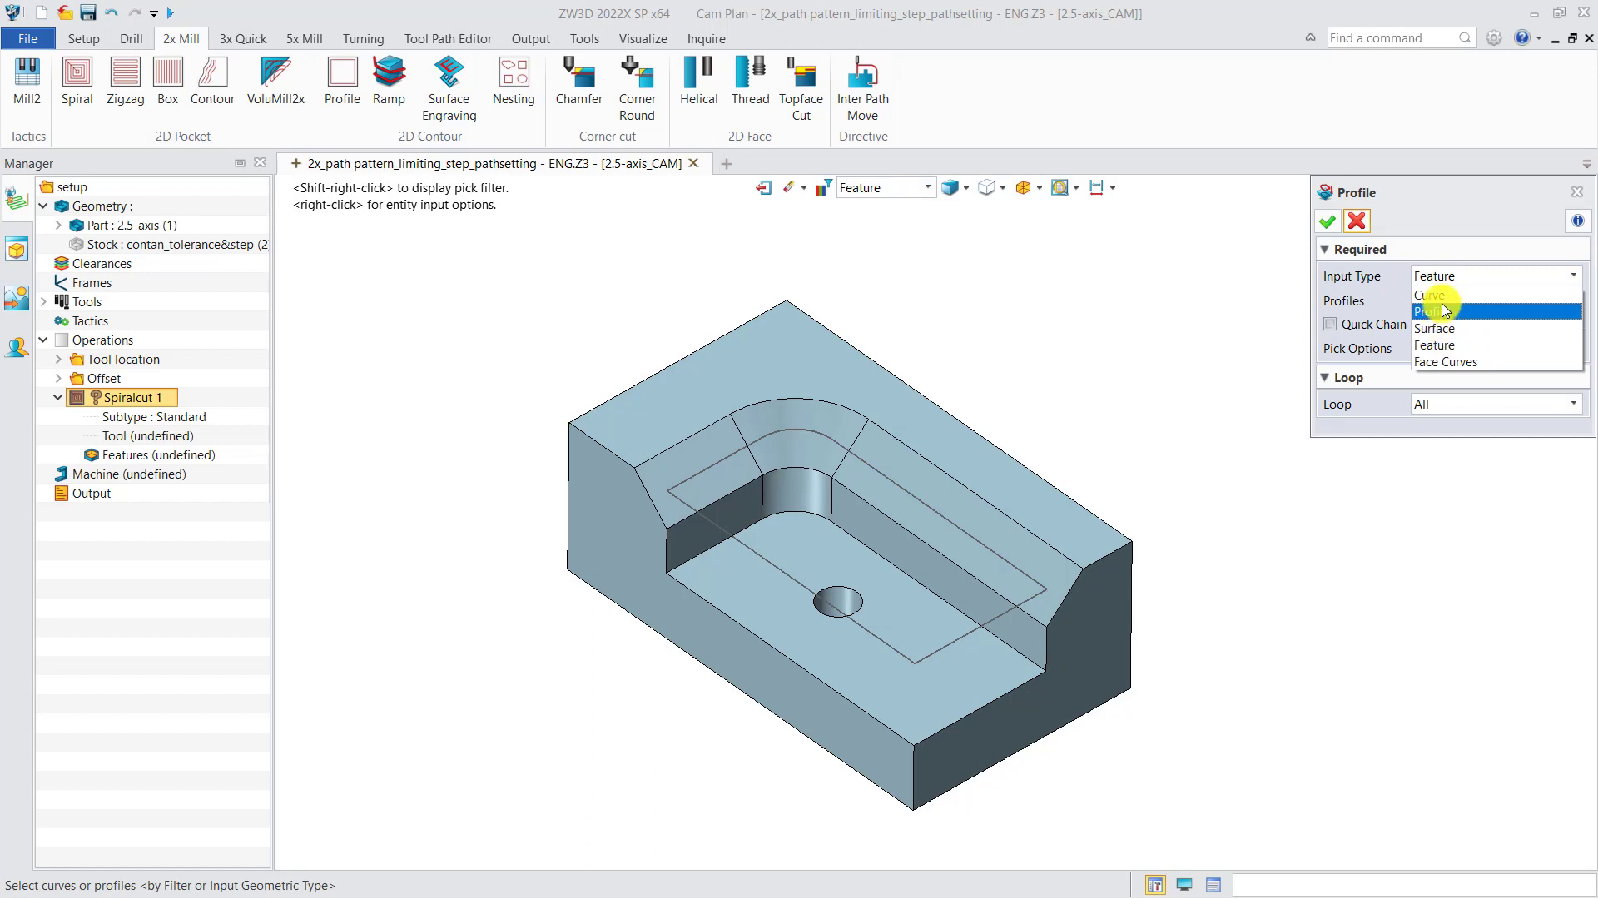
left_click(1440, 306)
left_click(1451, 282)
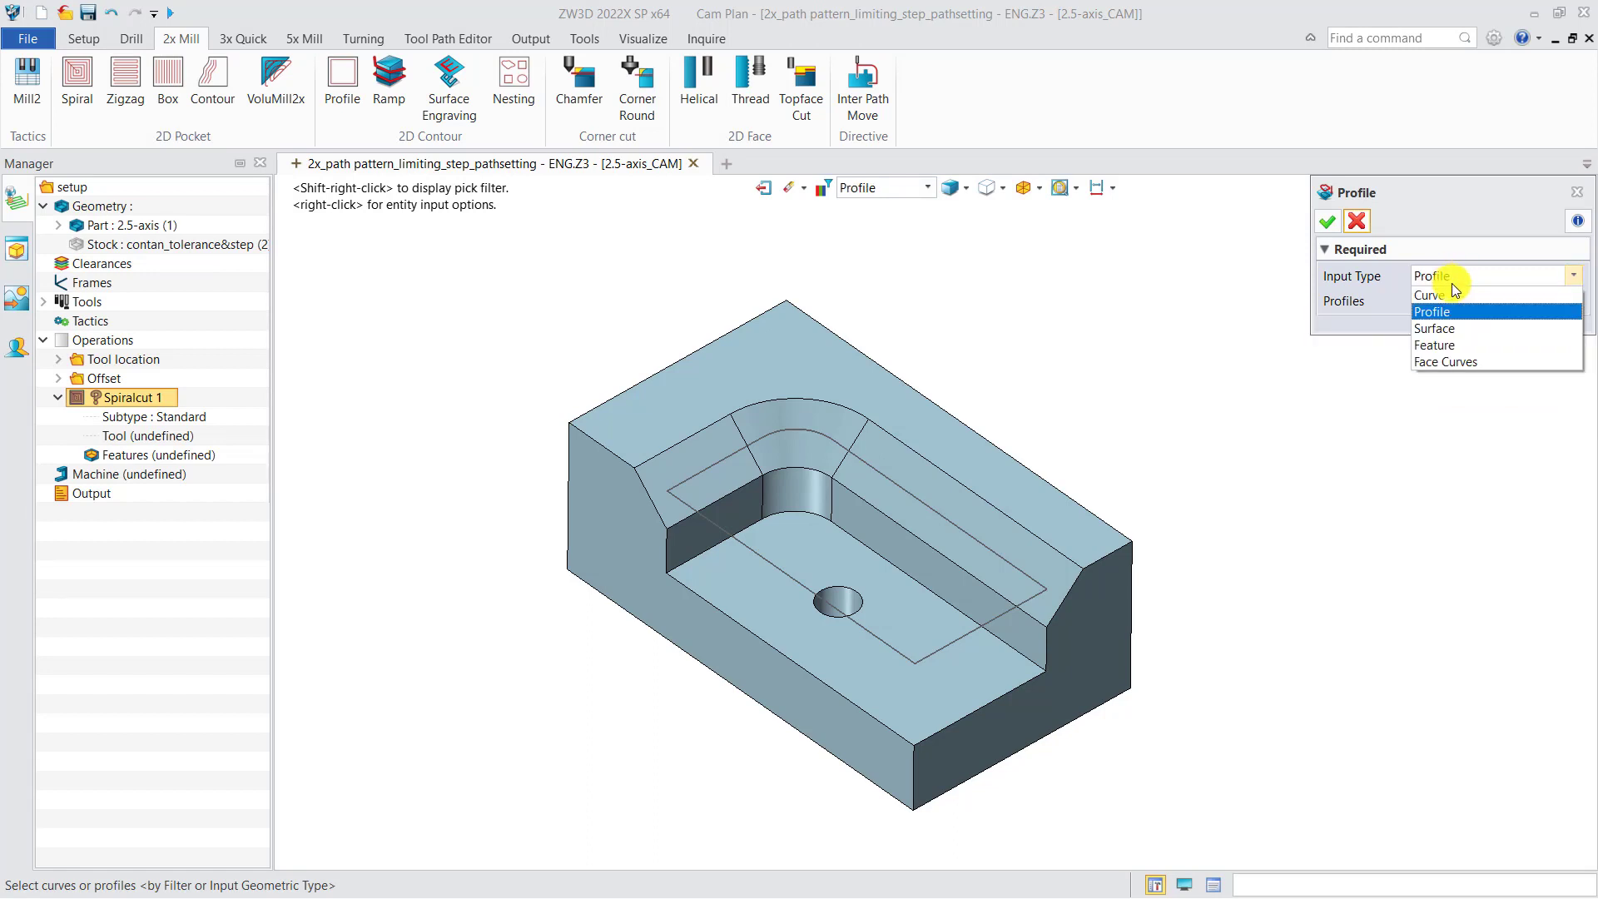
left_click(1450, 290)
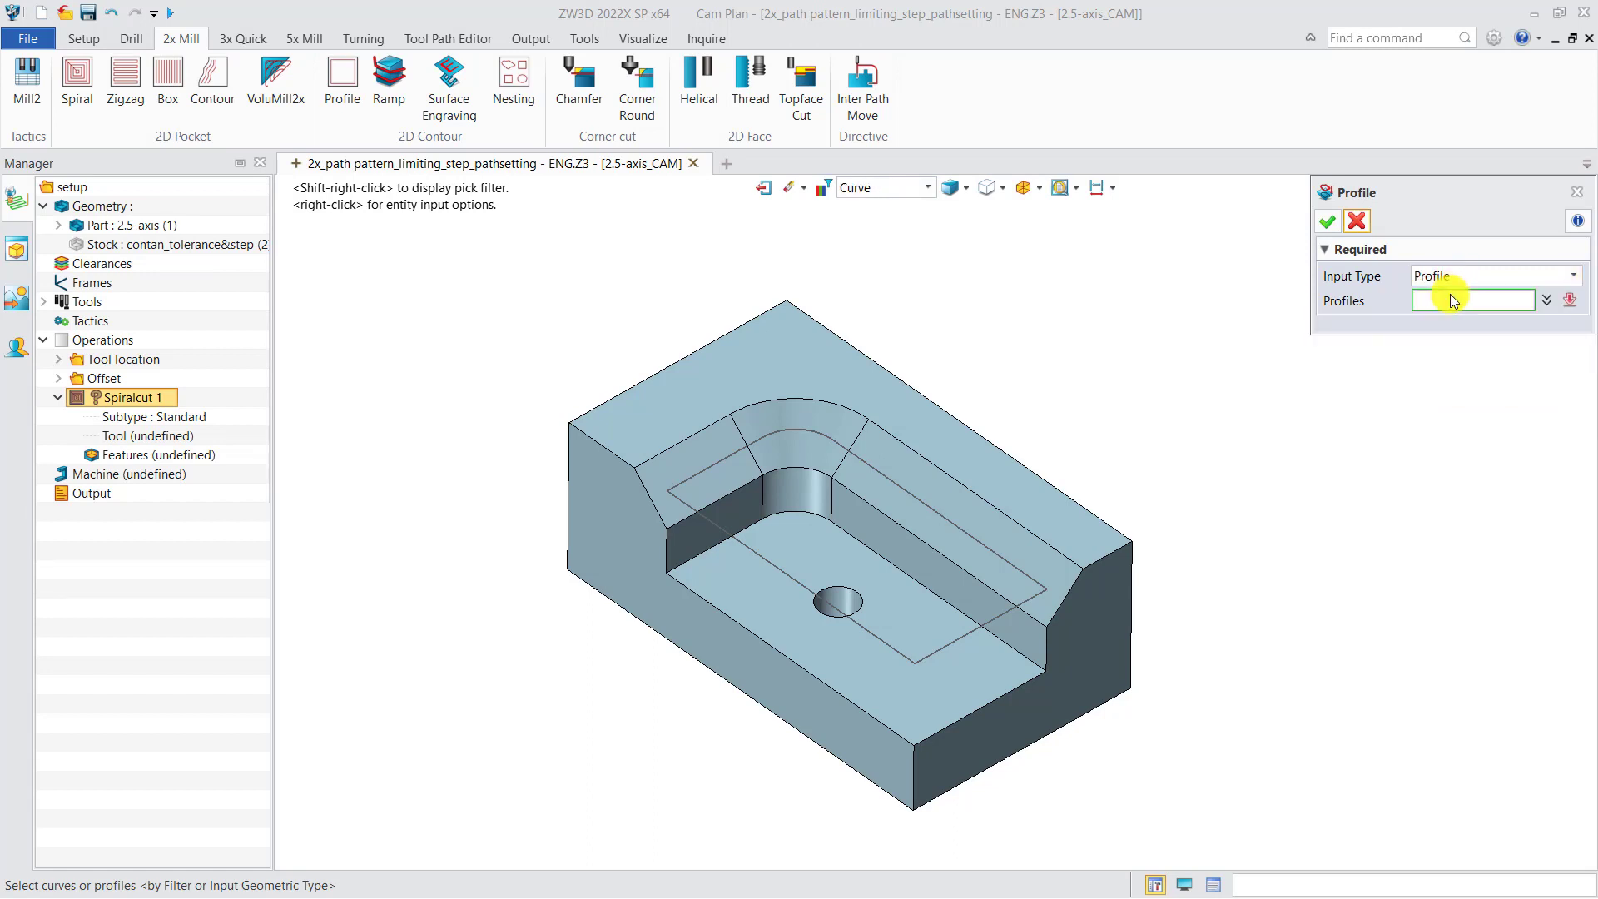
left_click(982, 508)
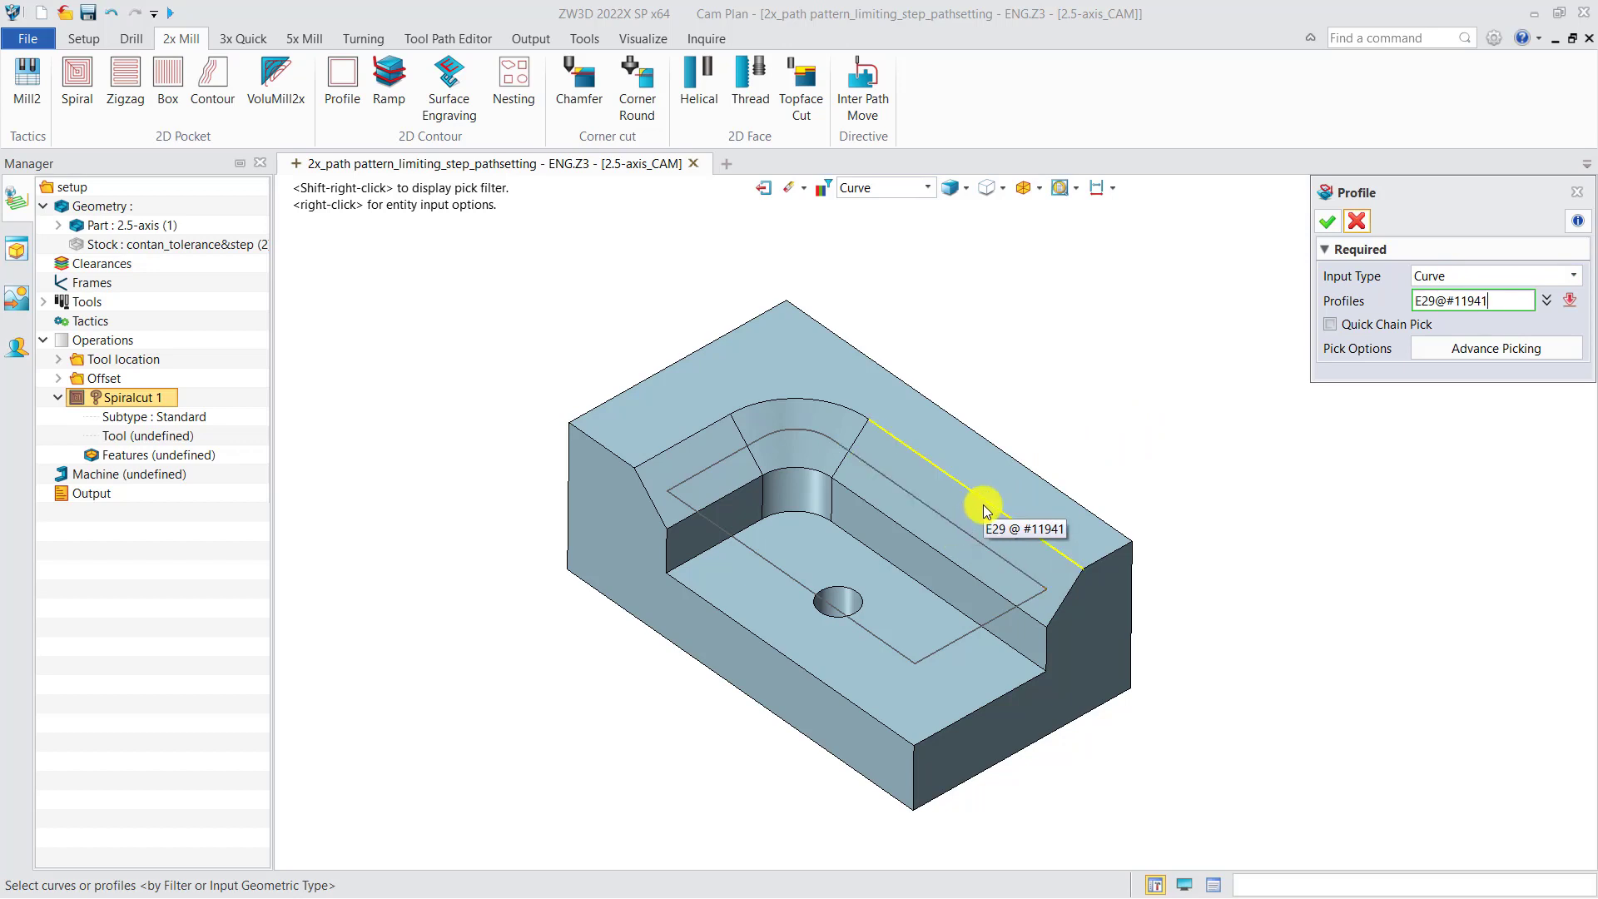
Try the Profile input type on the sketch drawn over the pocket
left_click(1446, 275)
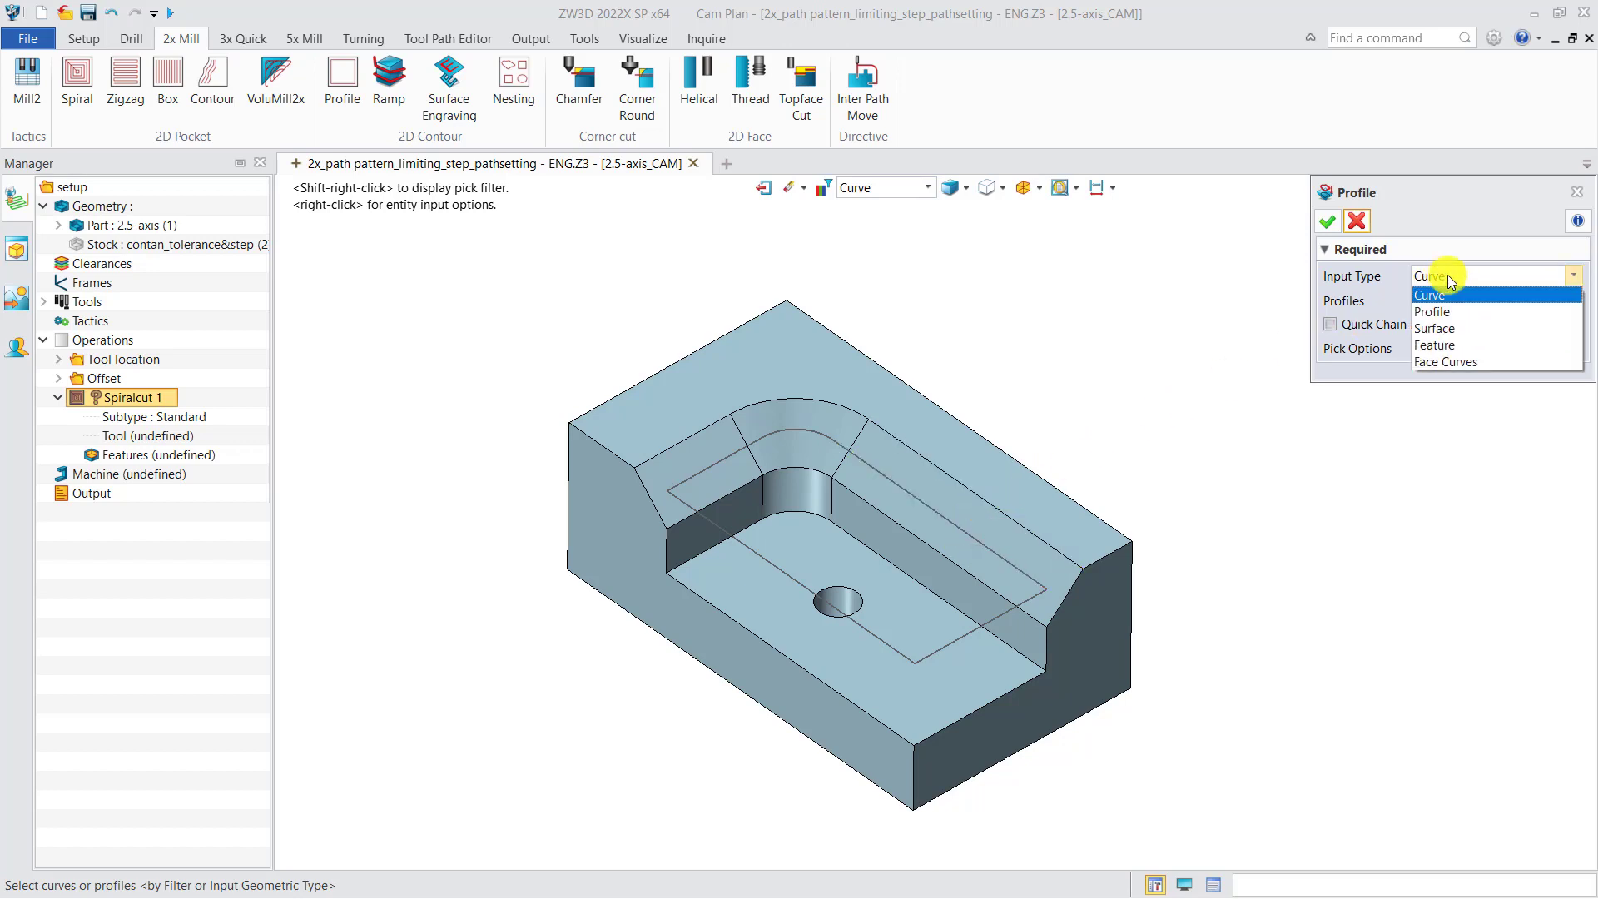
left_click(1446, 311)
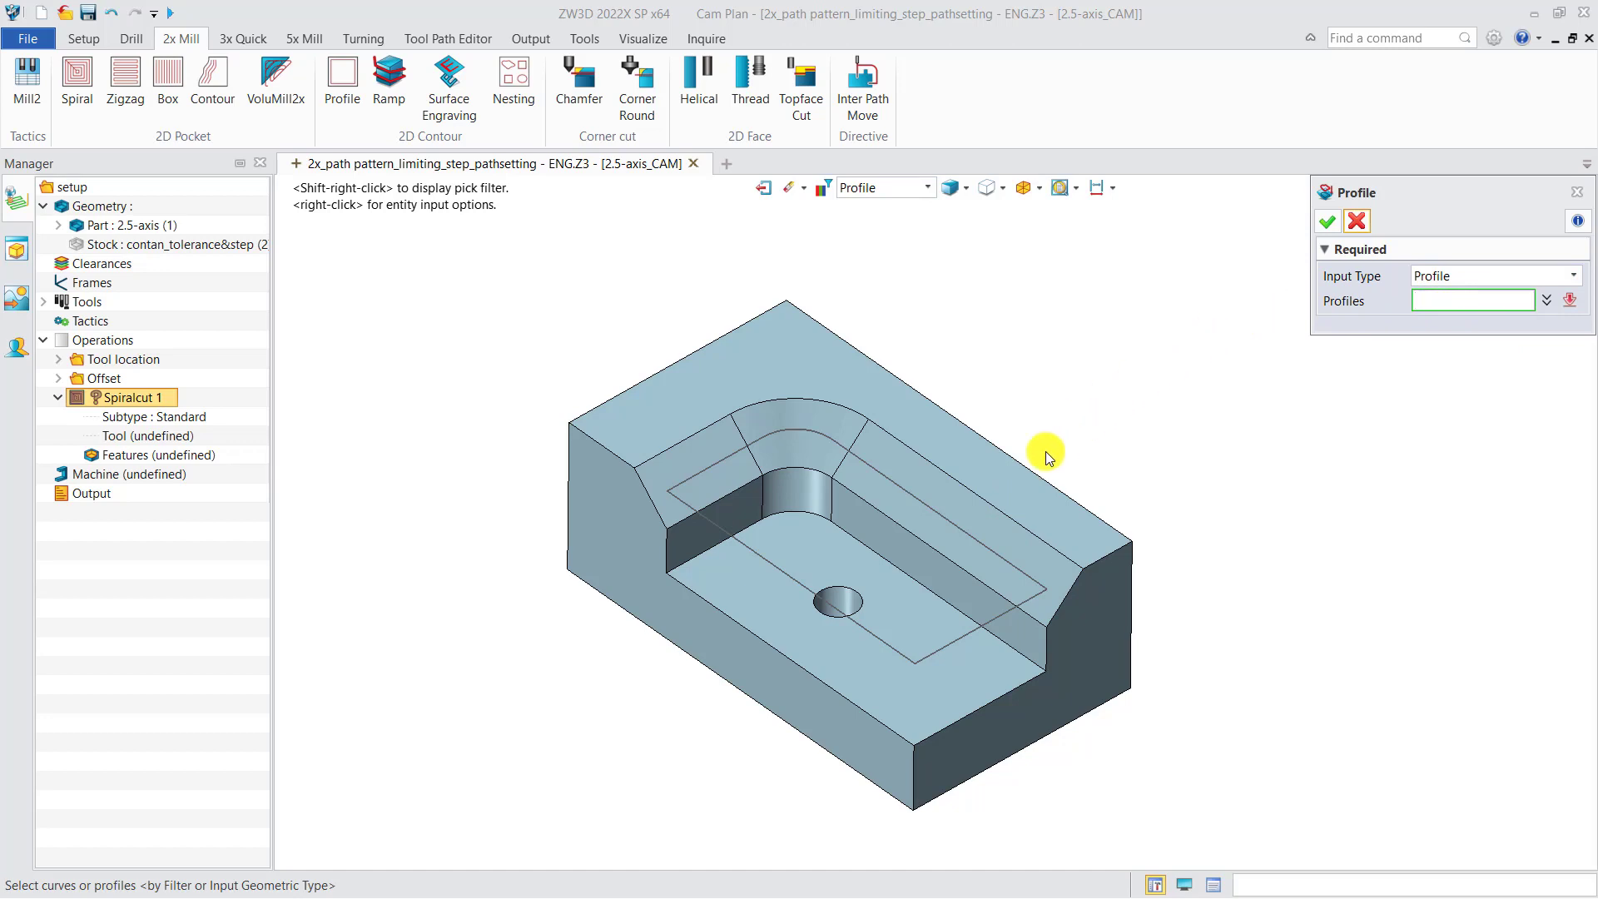
left_click(963, 527)
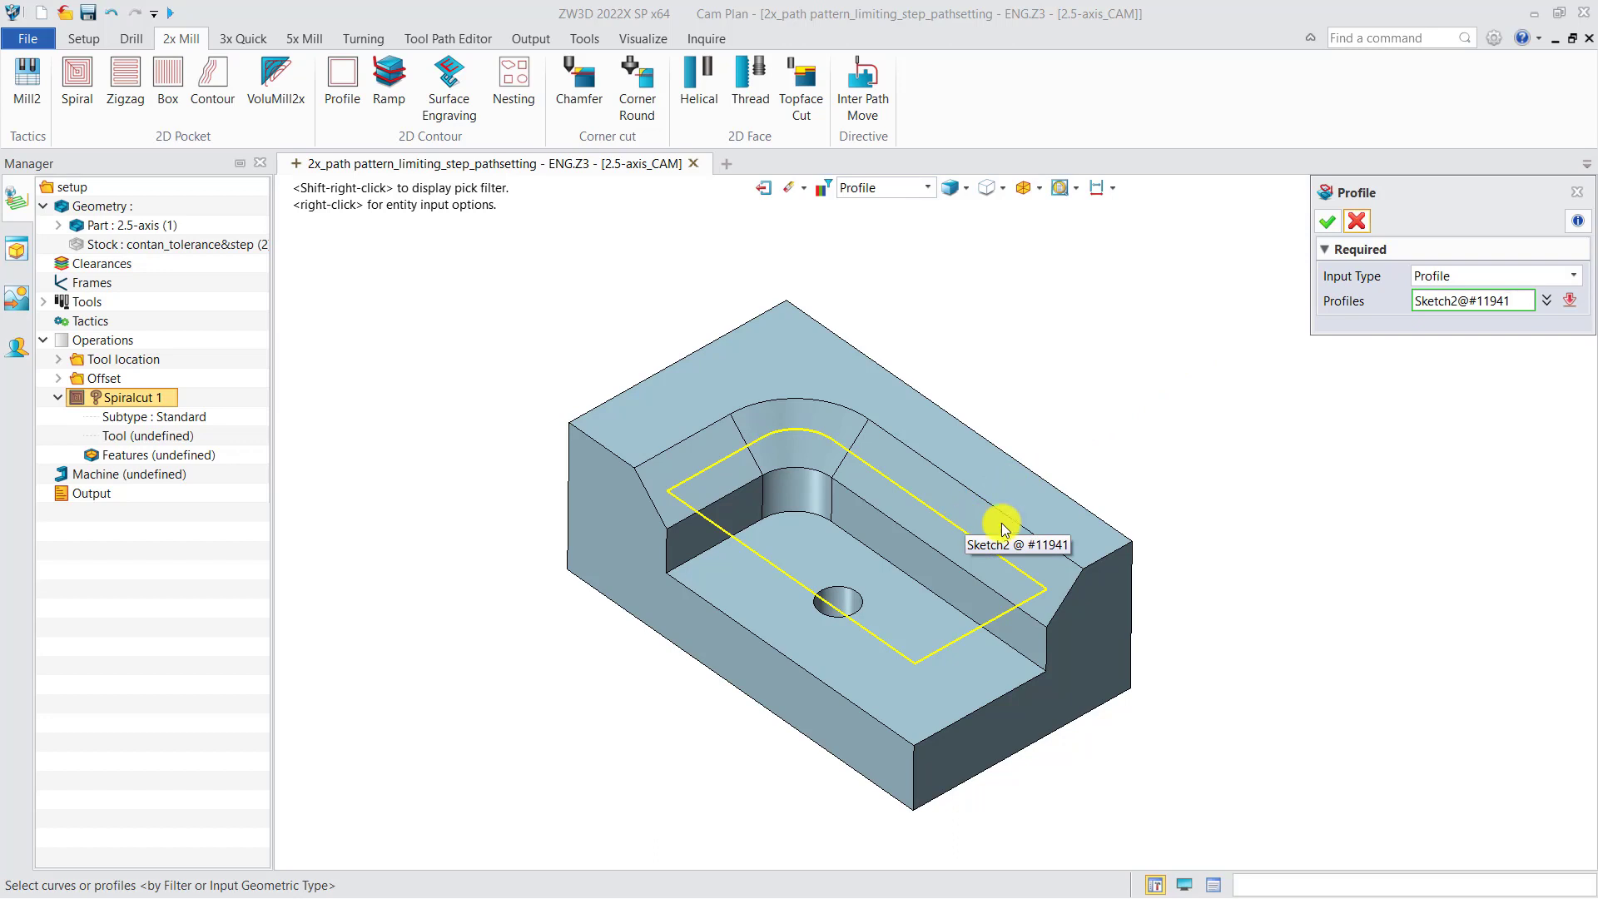
Try the Surface input type on the part's top face
left_click(1438, 278)
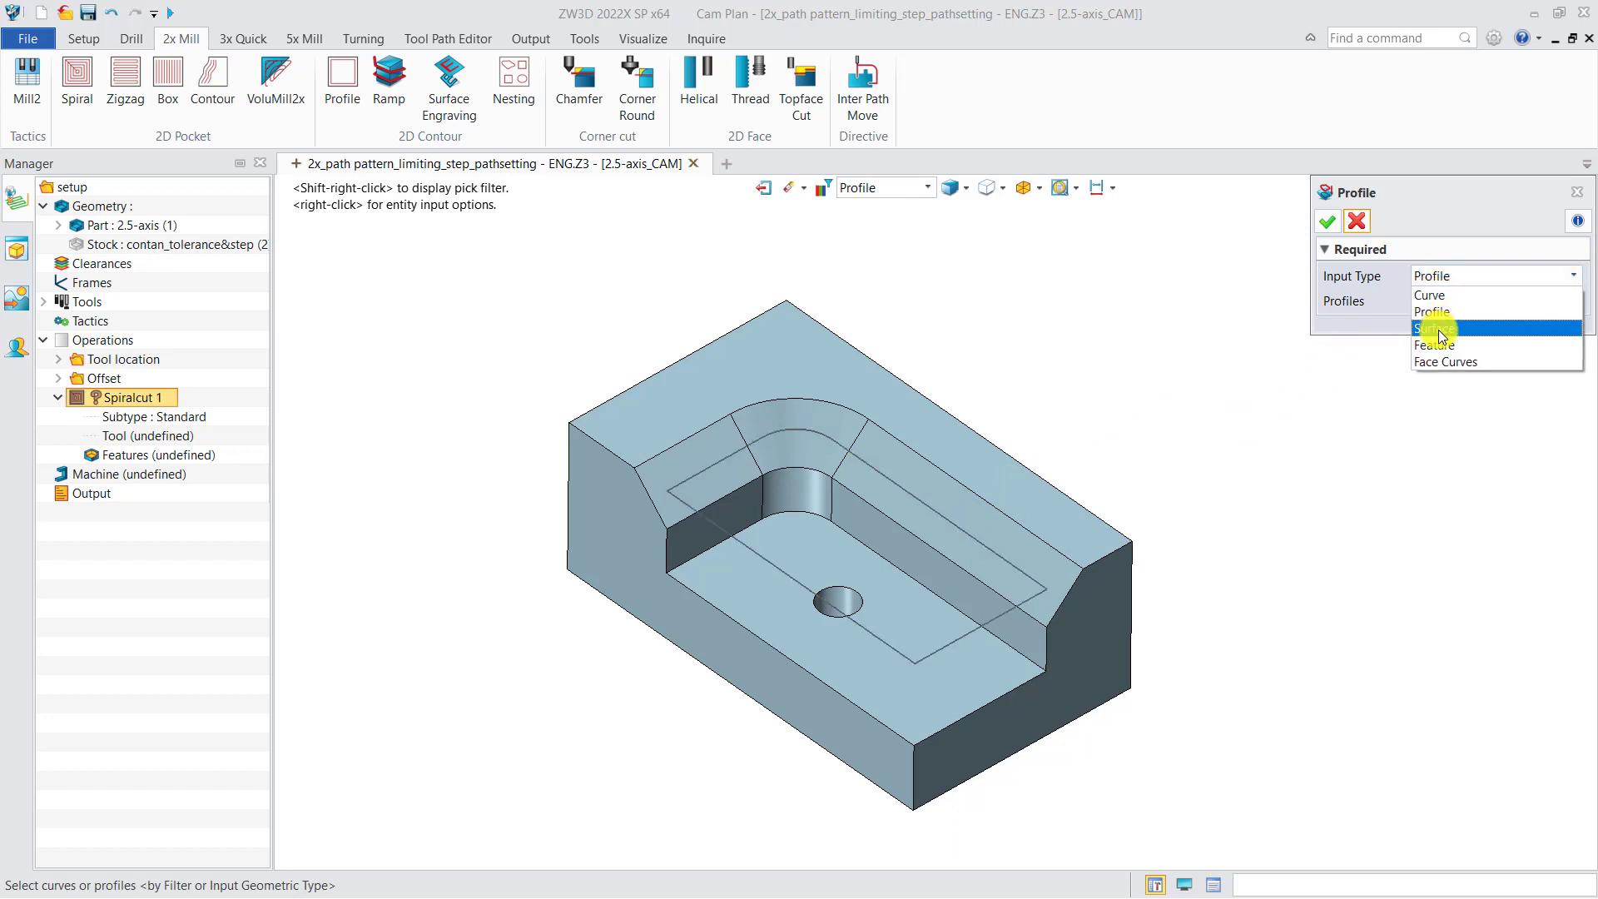
left_click(1438, 329)
left_click(1024, 482)
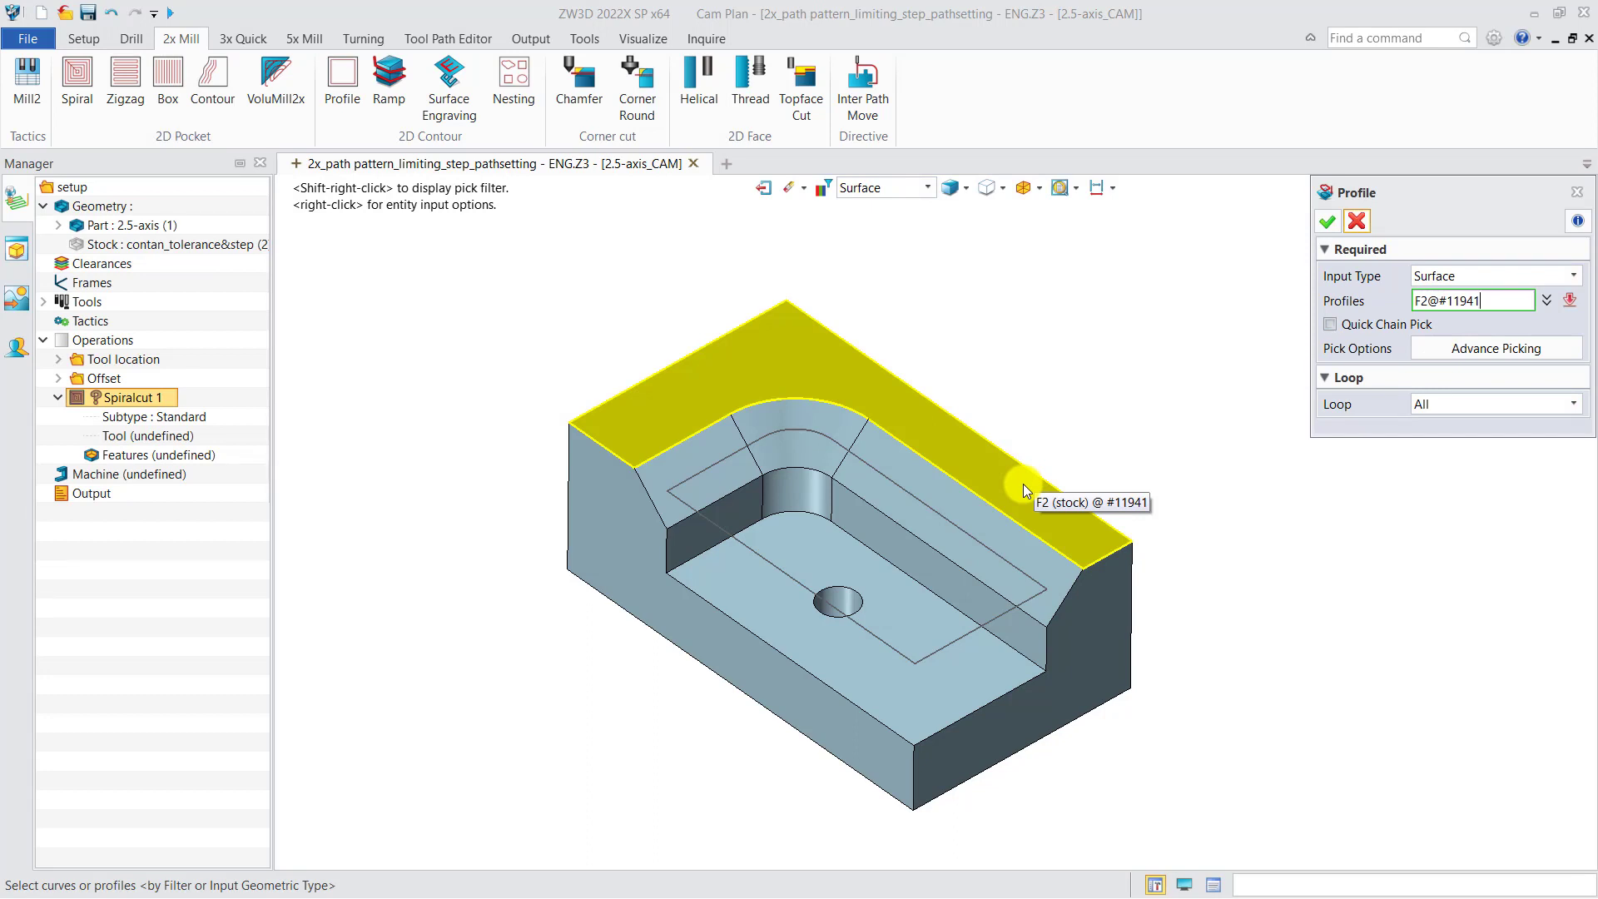
Try the Feature input type on the chamfer around the pocket
left_click(1455, 273)
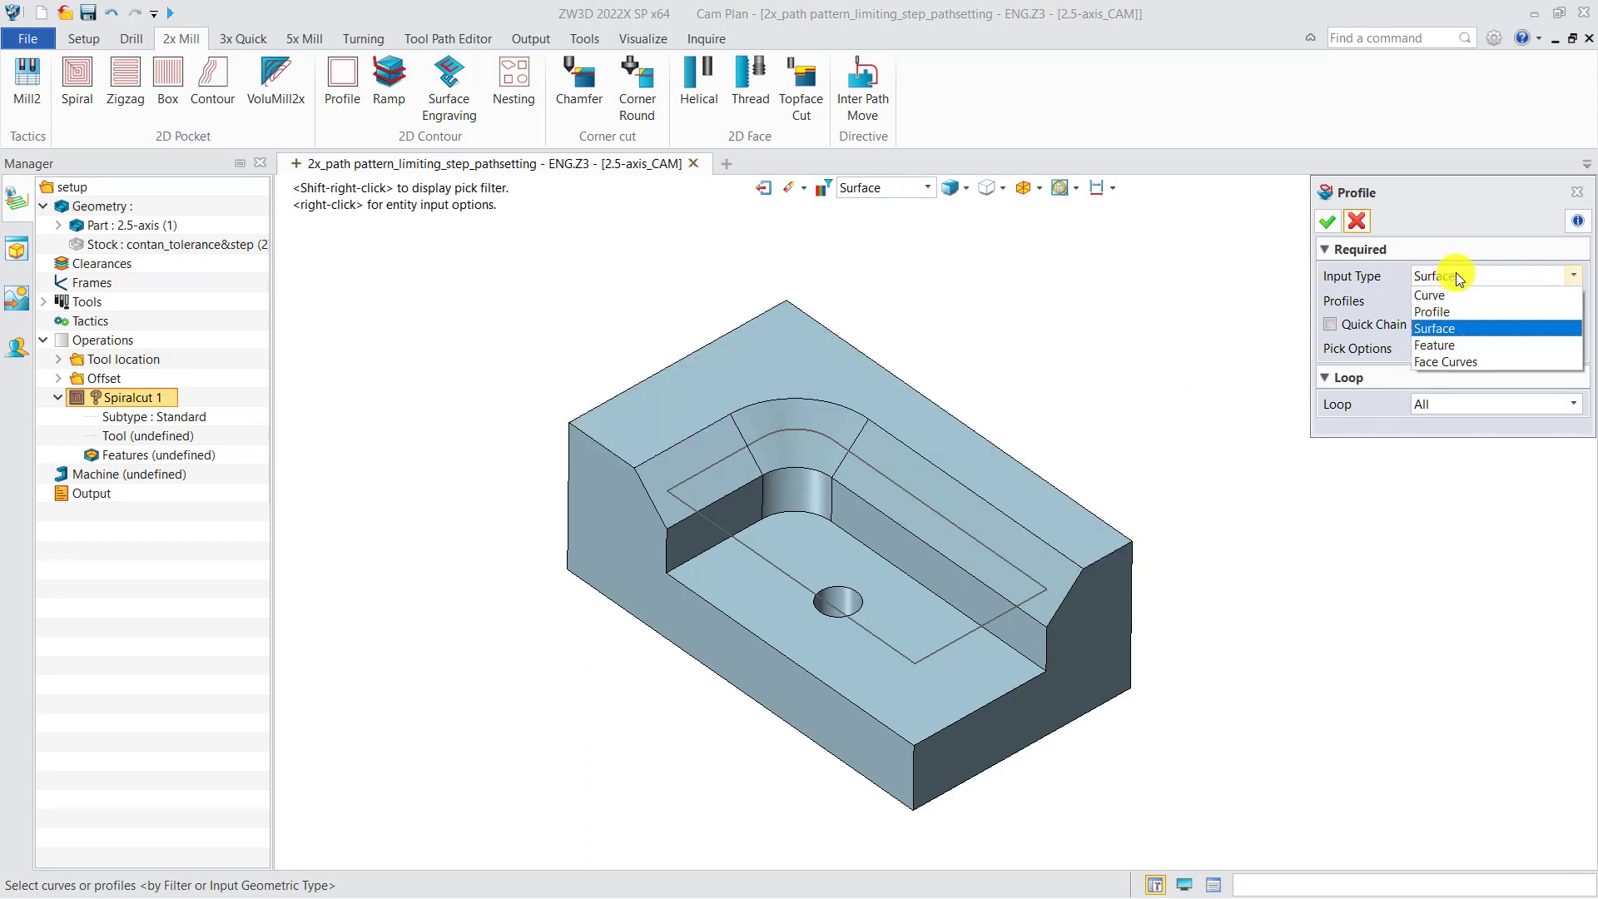
left_click(1444, 347)
left_click(1012, 521)
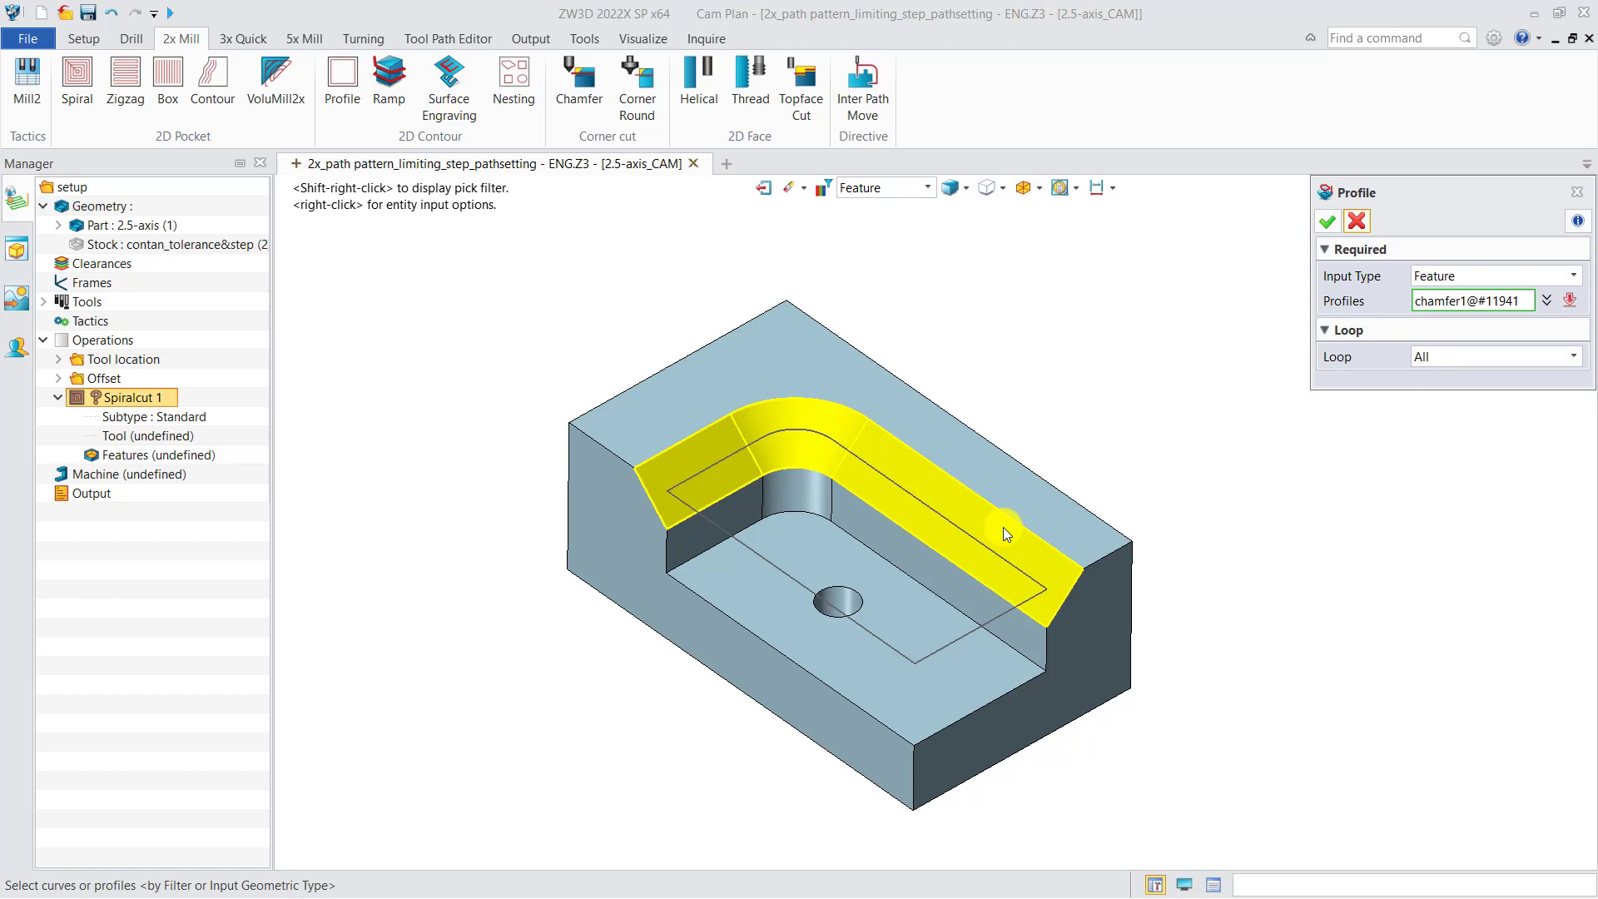
left_click(1002, 527)
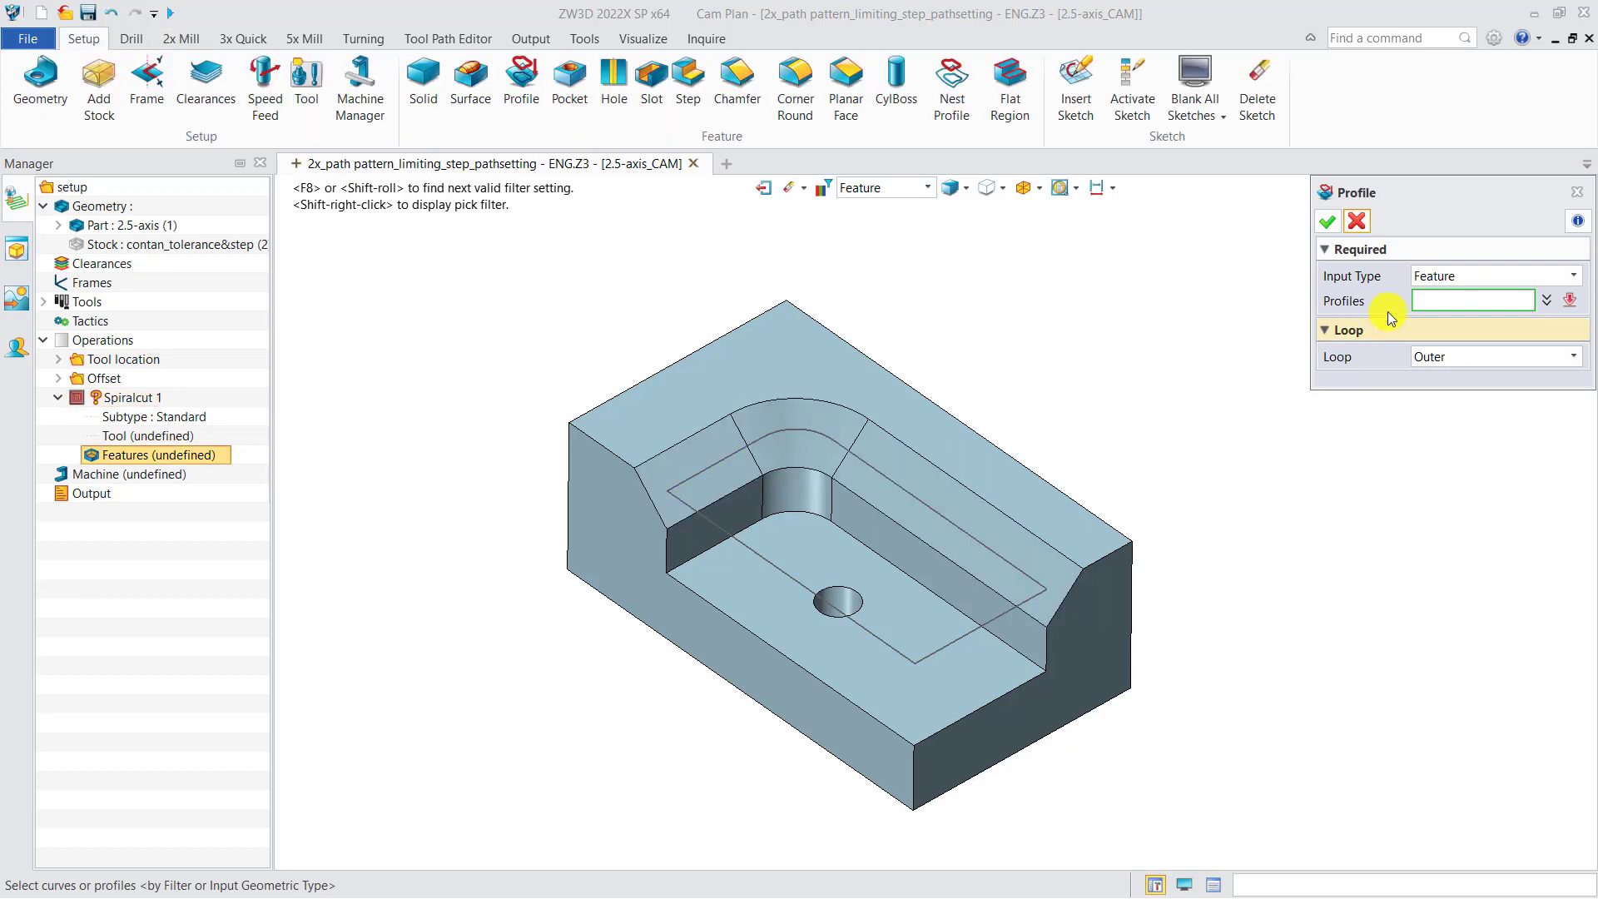
Set the profile input type to Curve, enable Quick Chain Pick and pick the chamfer's upper edge chain
left_click(1495, 275)
left_click(1465, 298)
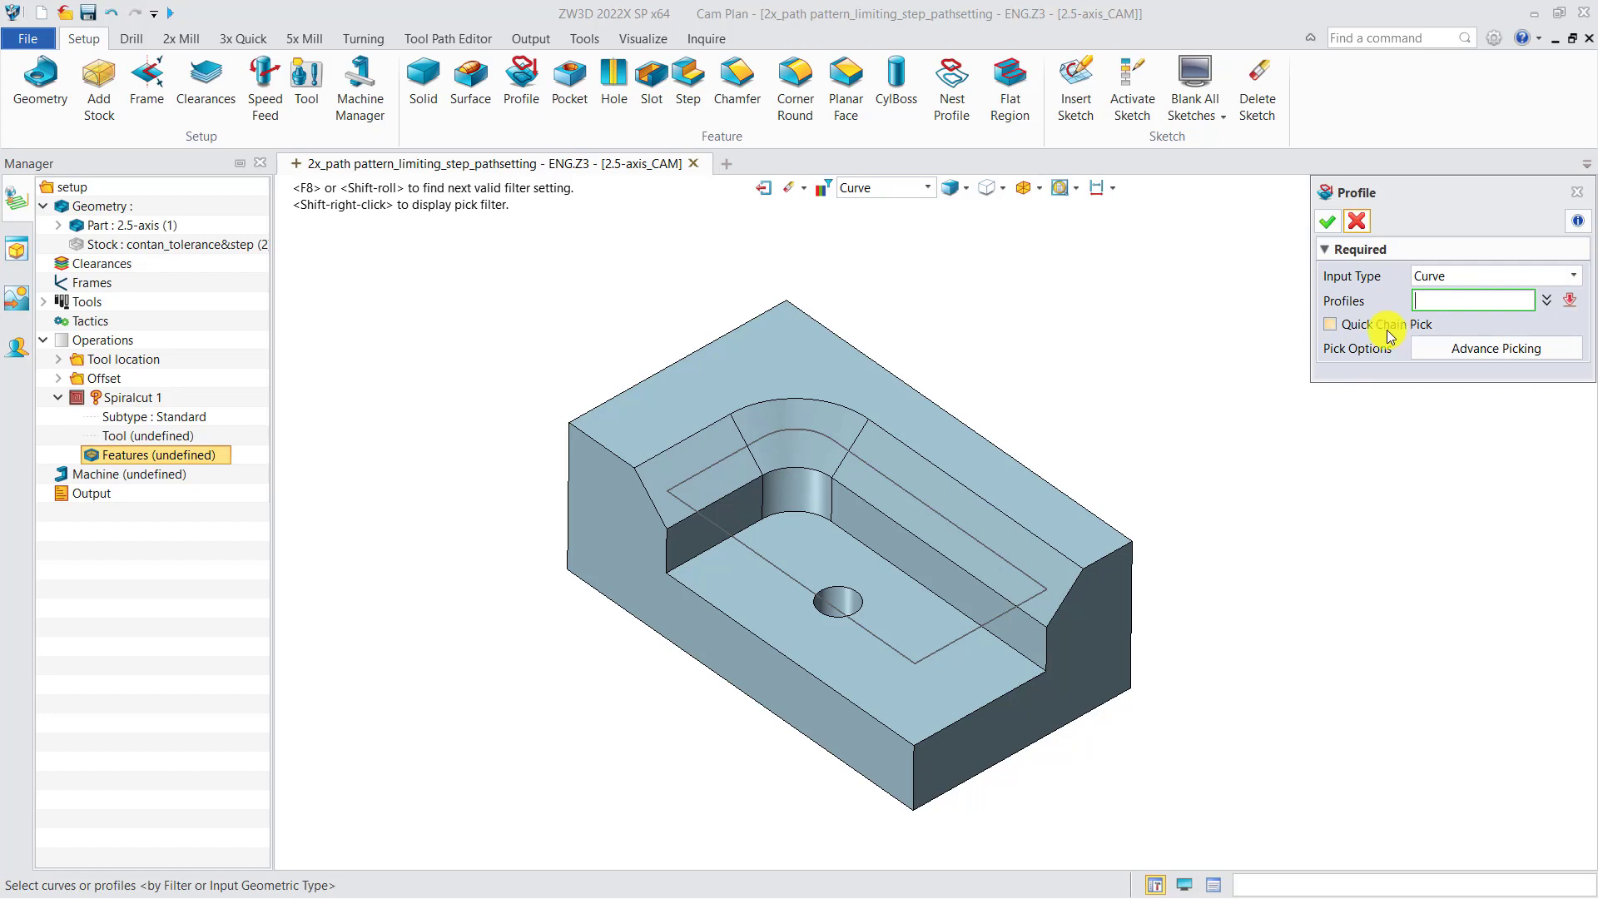
left_click(1330, 325)
left_click(1009, 513)
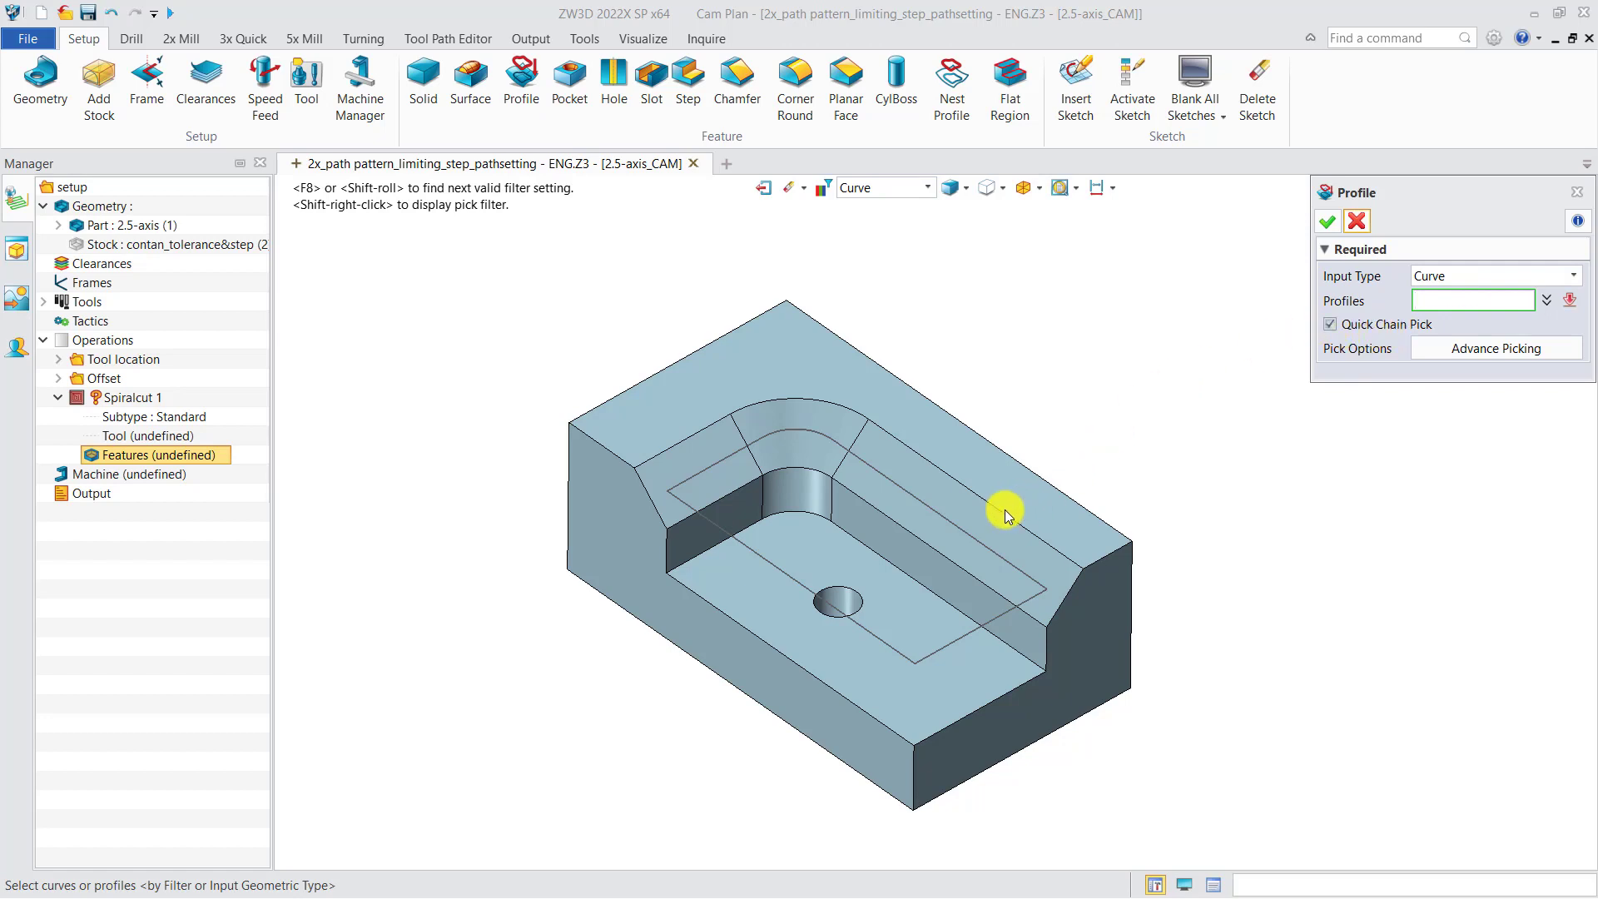
left_click(850, 430)
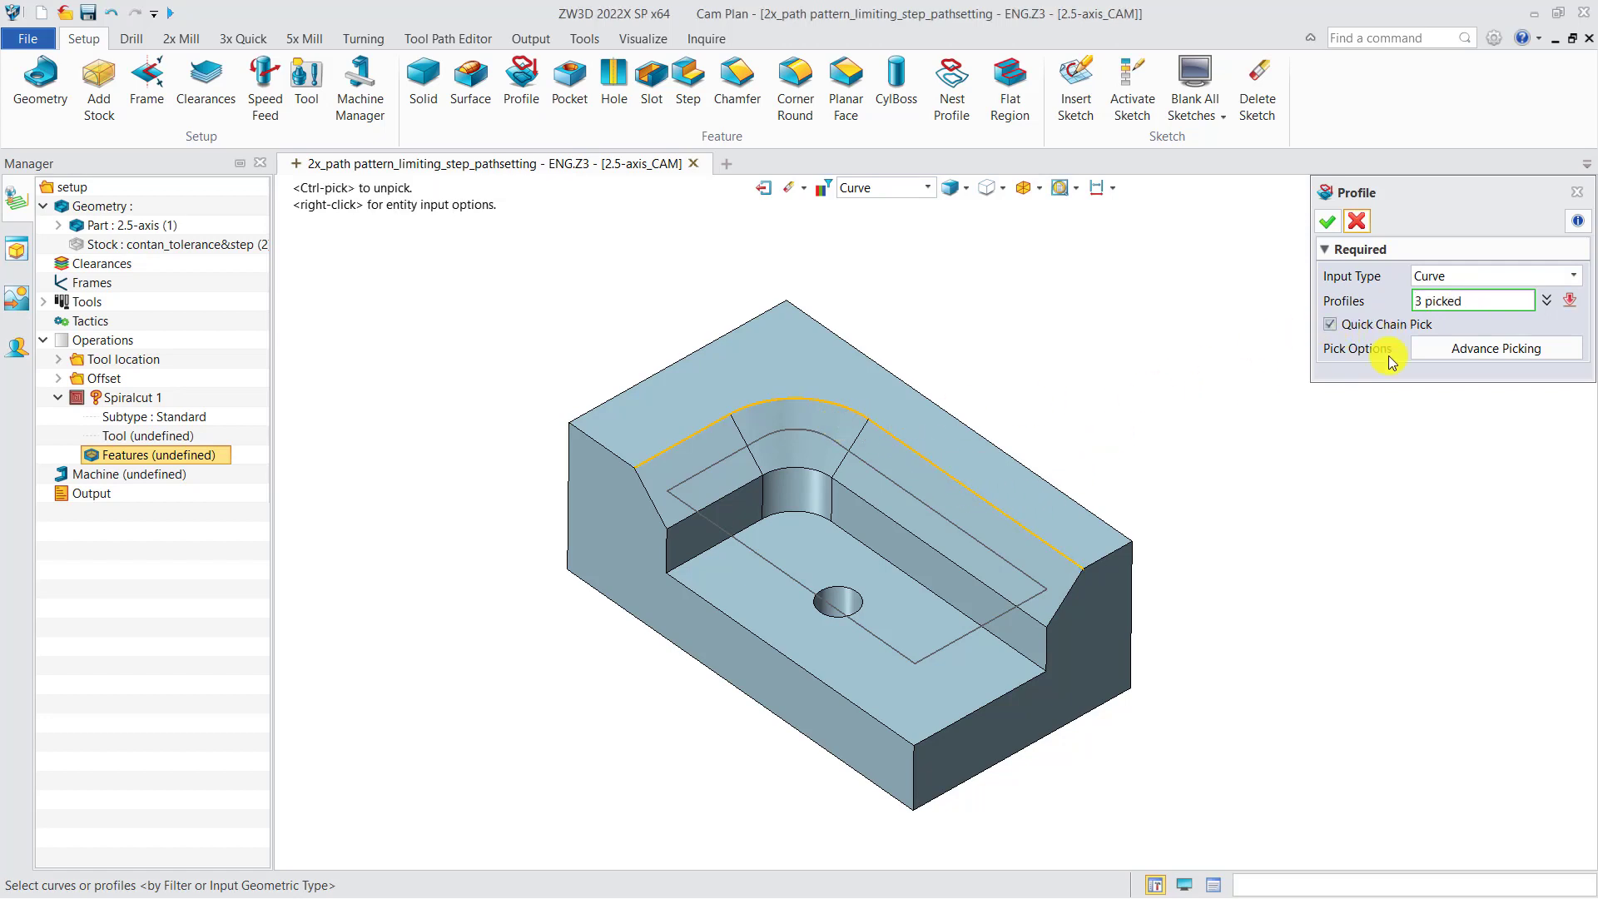
Remove all the picked edges from the profile selection
left_click(1546, 300)
left_click_drag(1513, 337, 1468, 312)
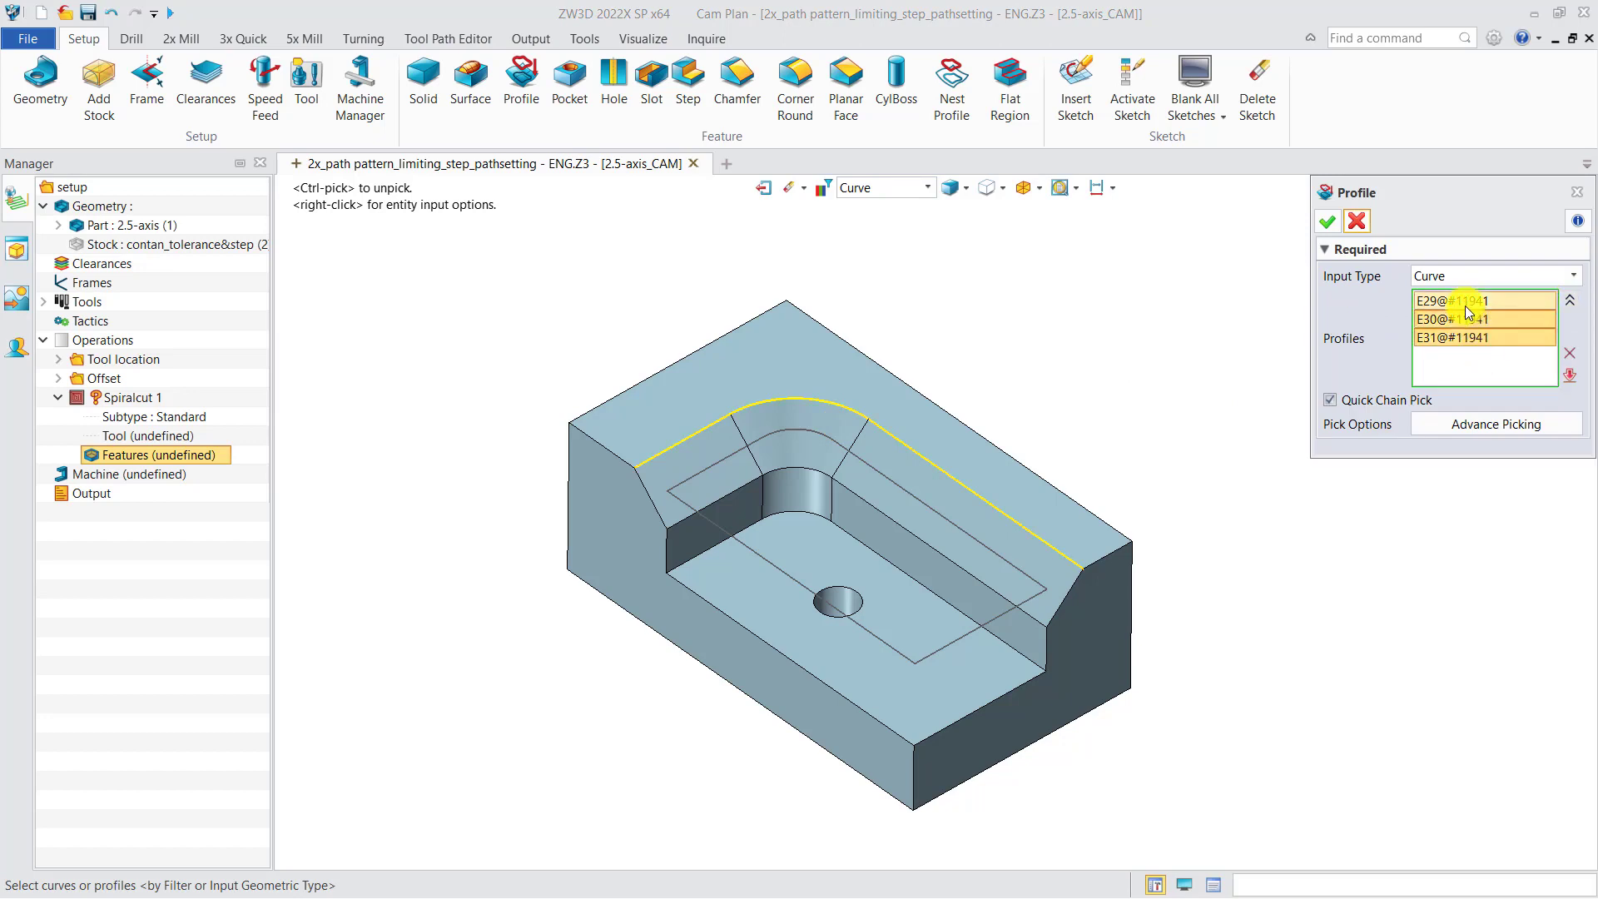
key("Delete")
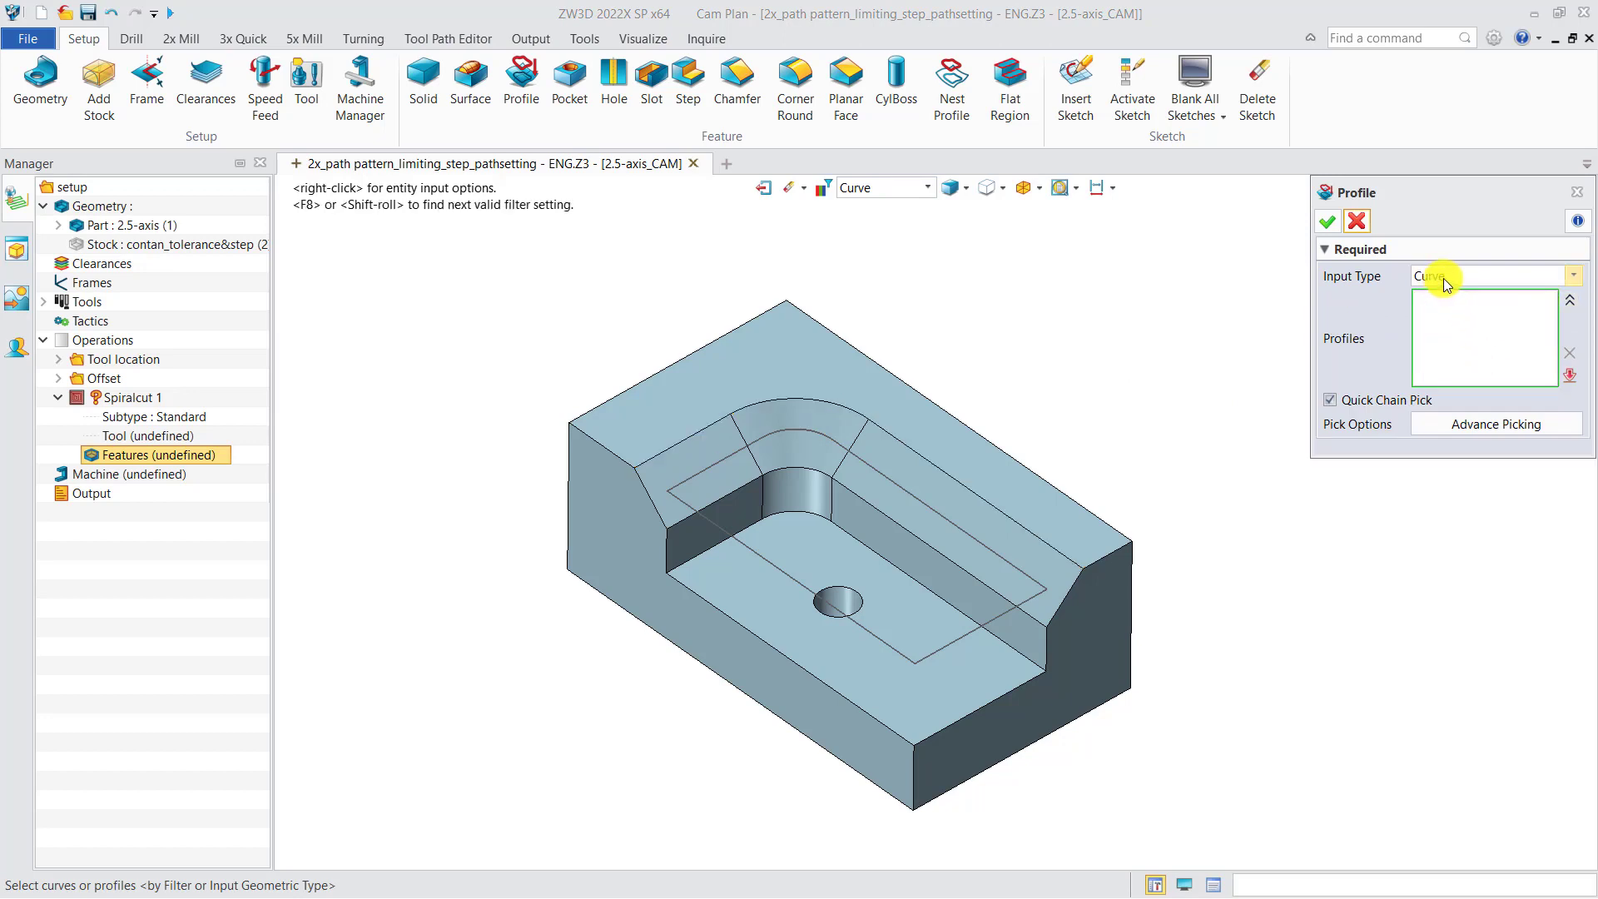
Try a profile from the pocket floor using Surface input and the Outer loop, with Quick Chain Pick off, and close its attributes form
left_click(1444, 282)
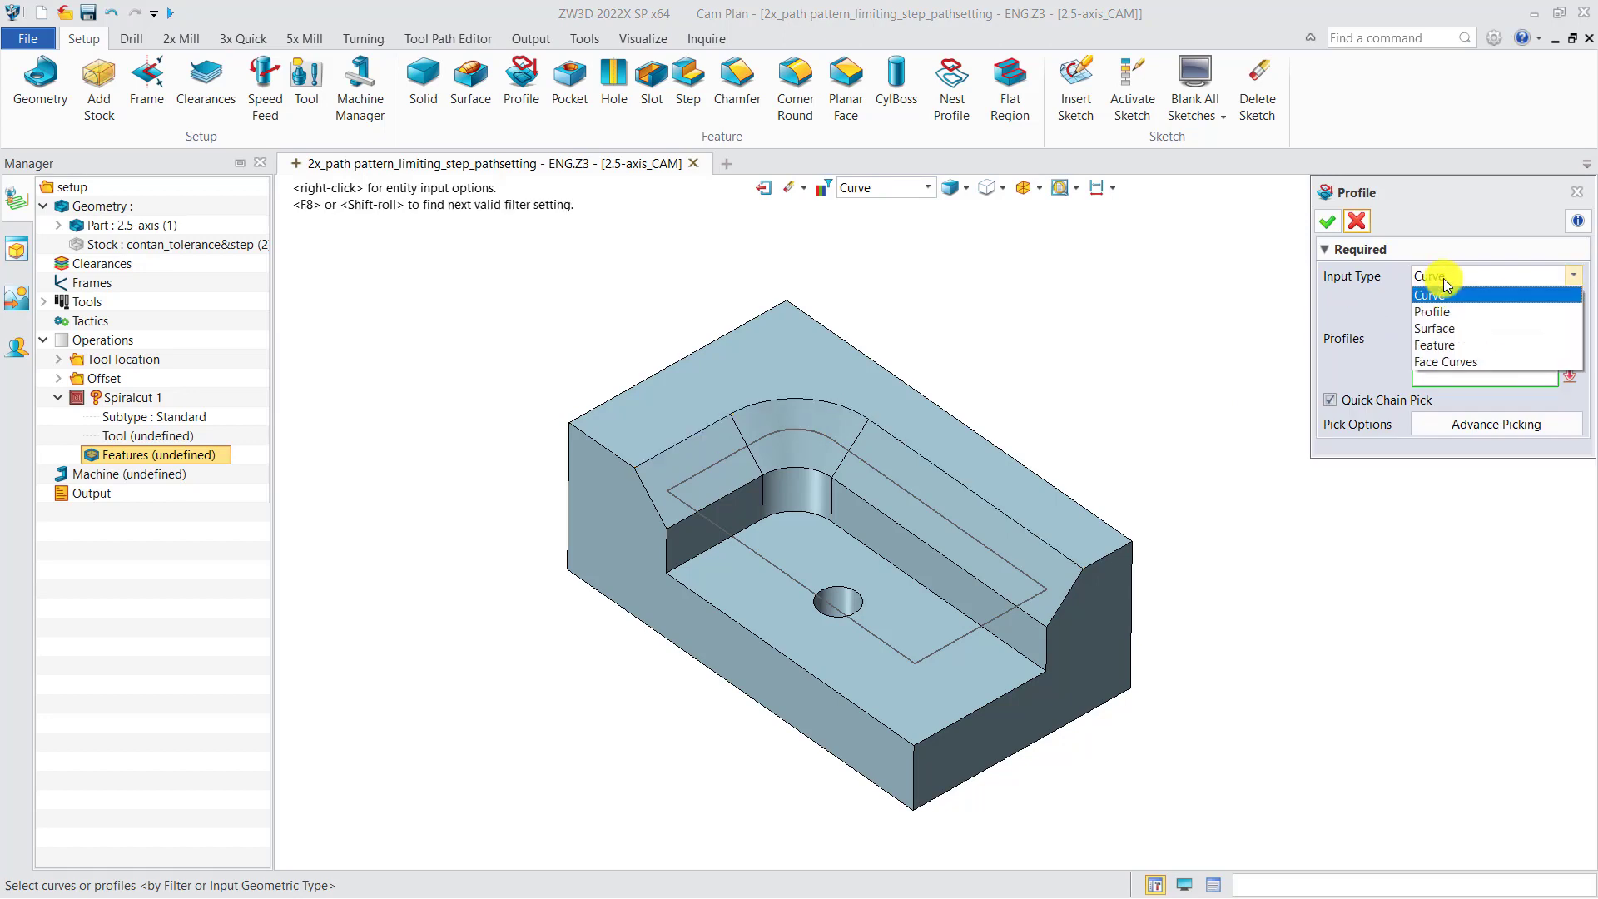
left_click(1446, 332)
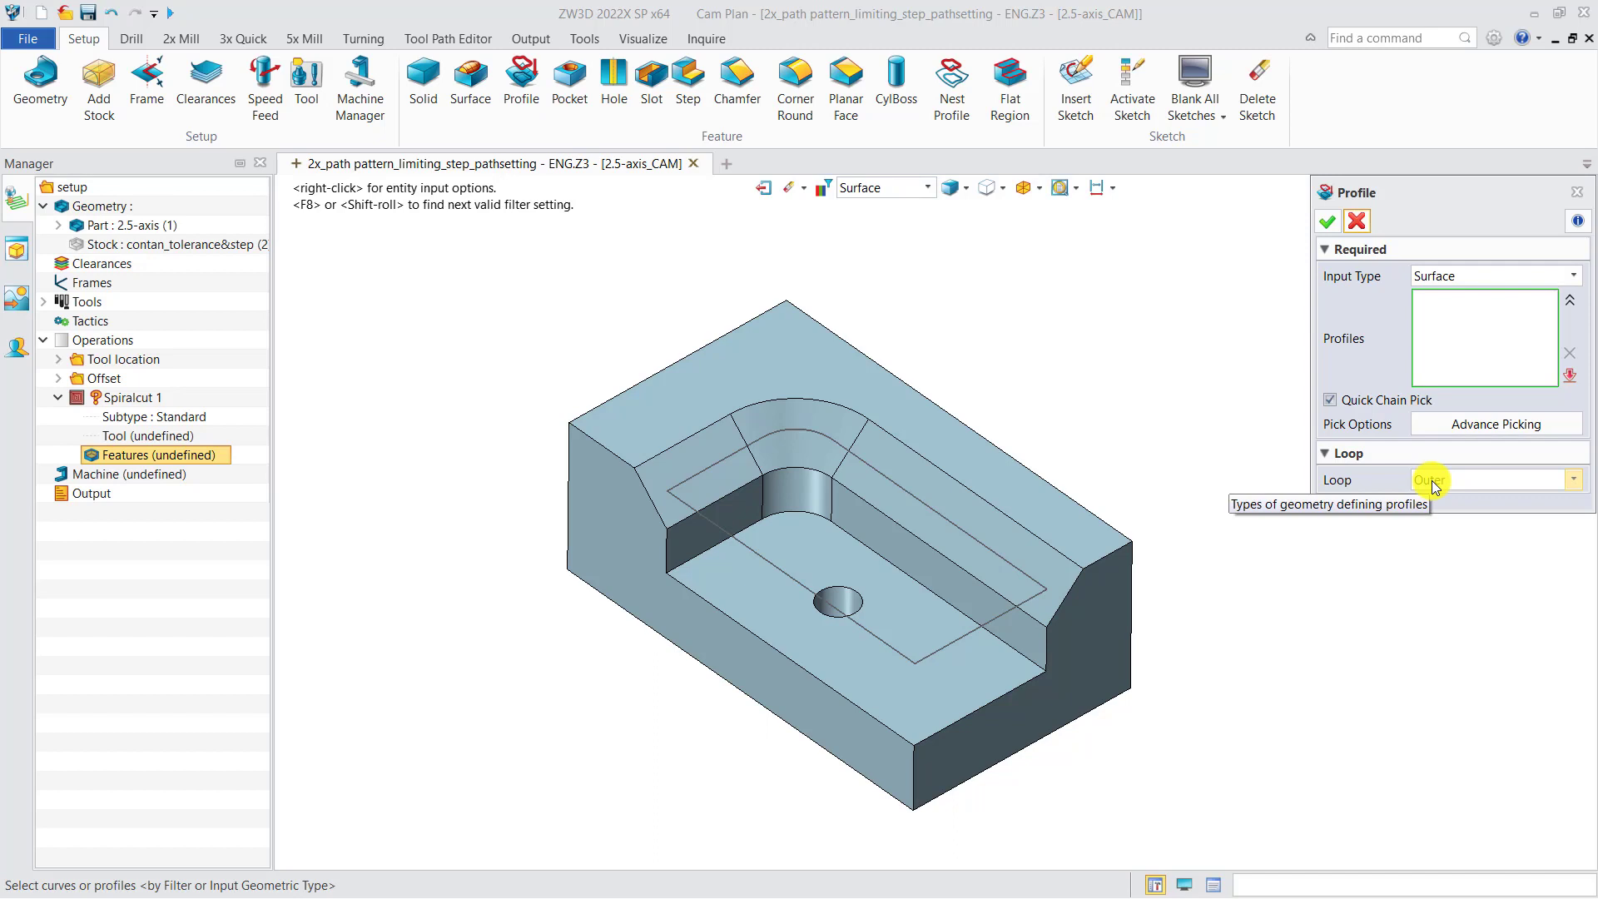
left_click(1330, 400)
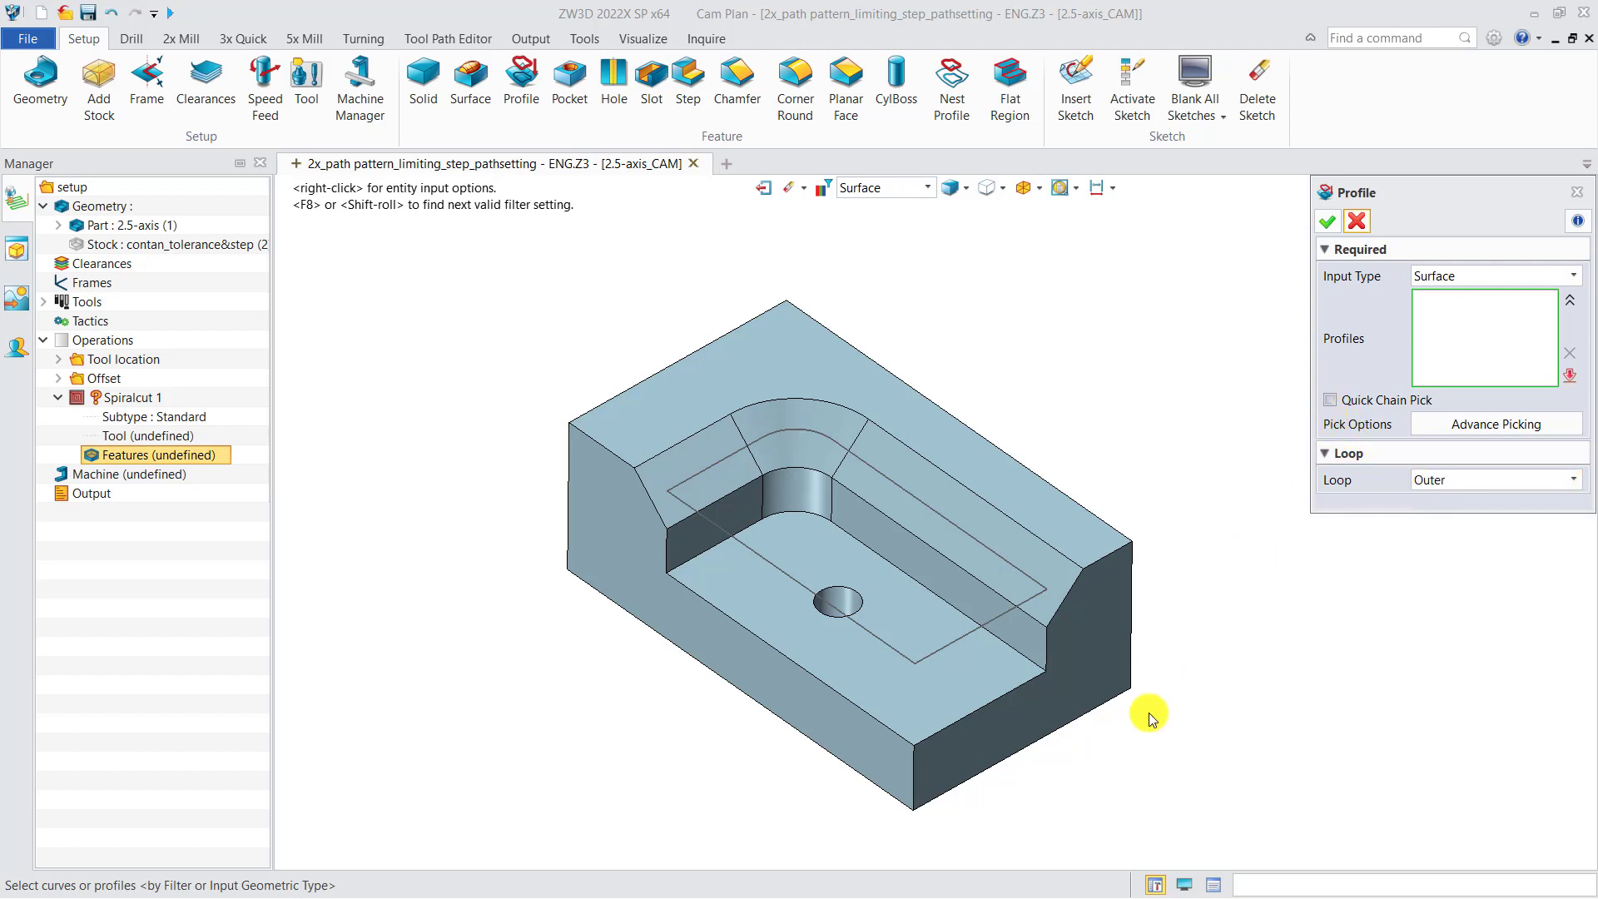
left_click(966, 687)
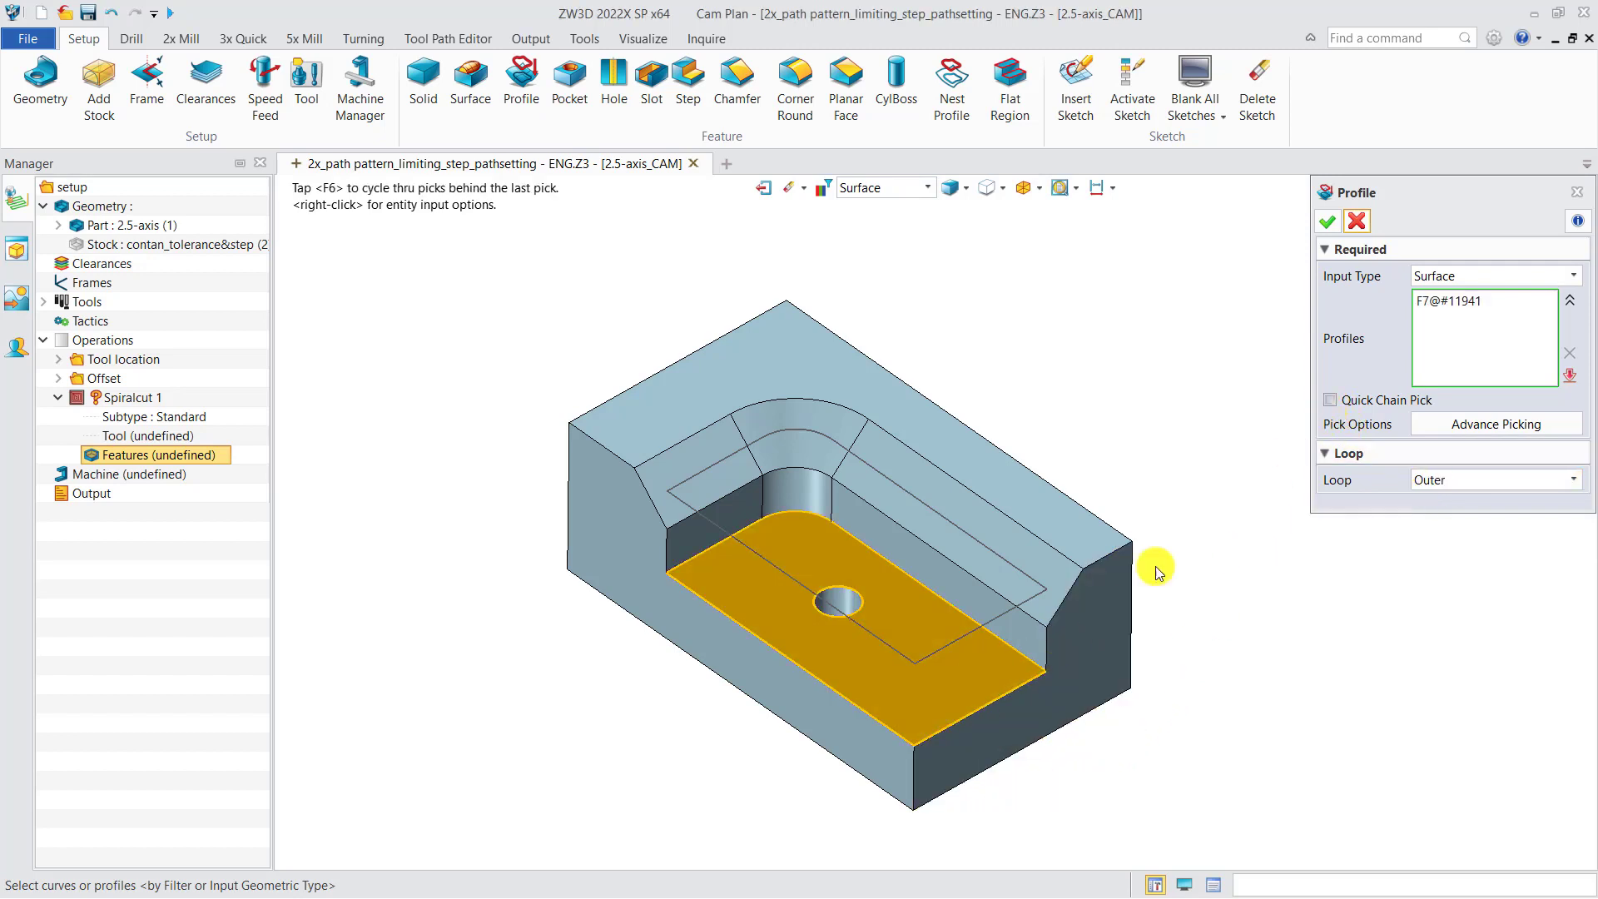
left_click(1329, 221)
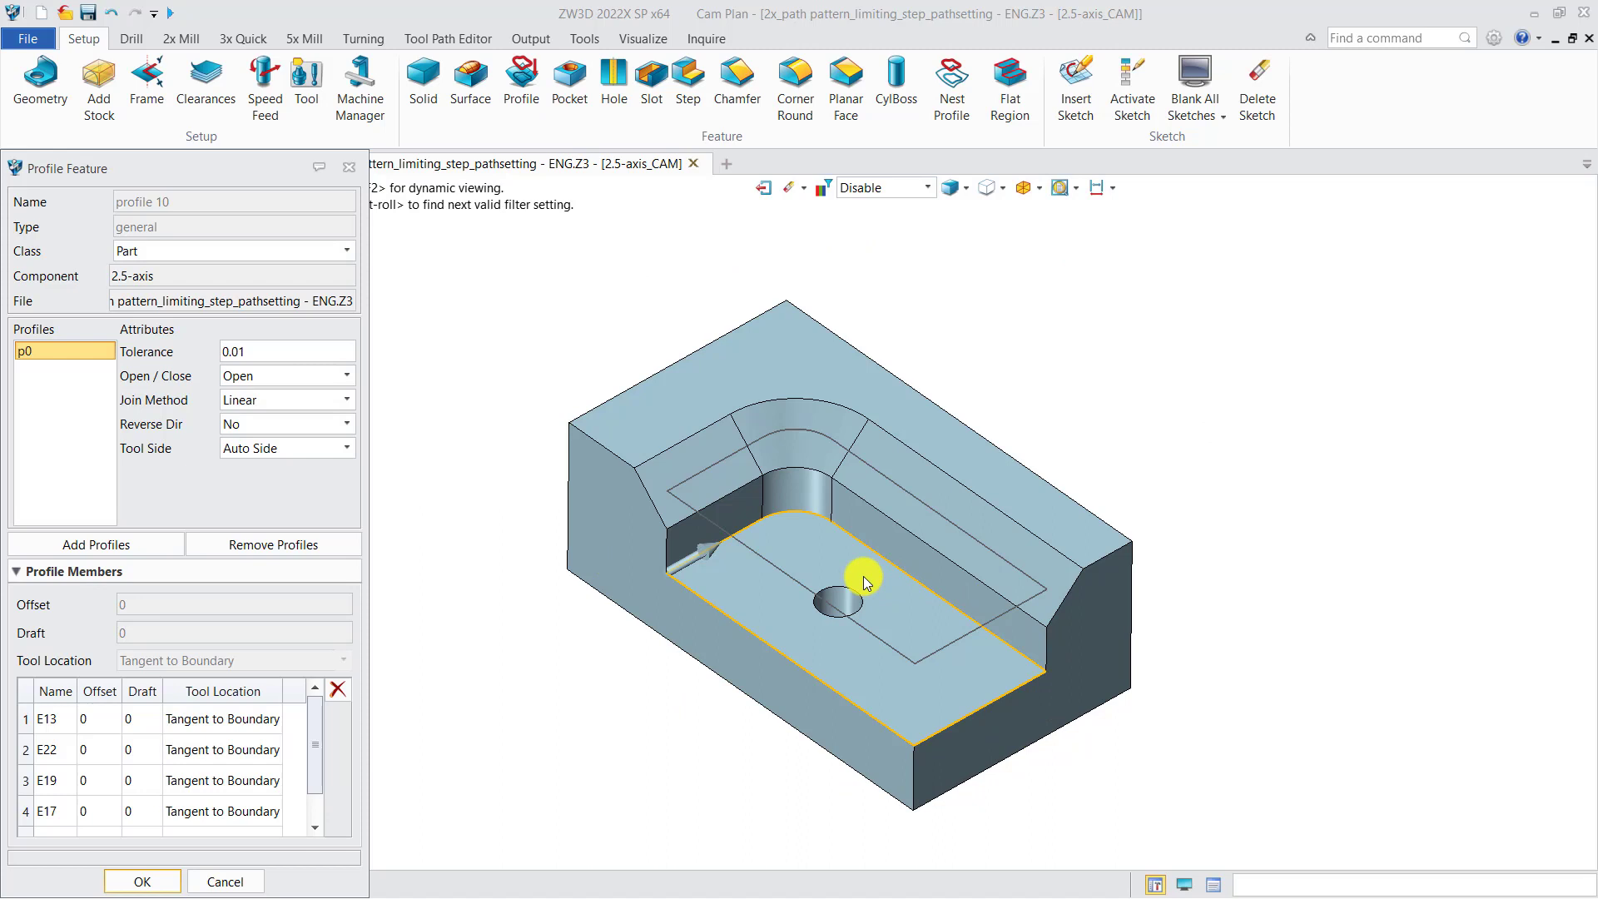
left_click(348, 167)
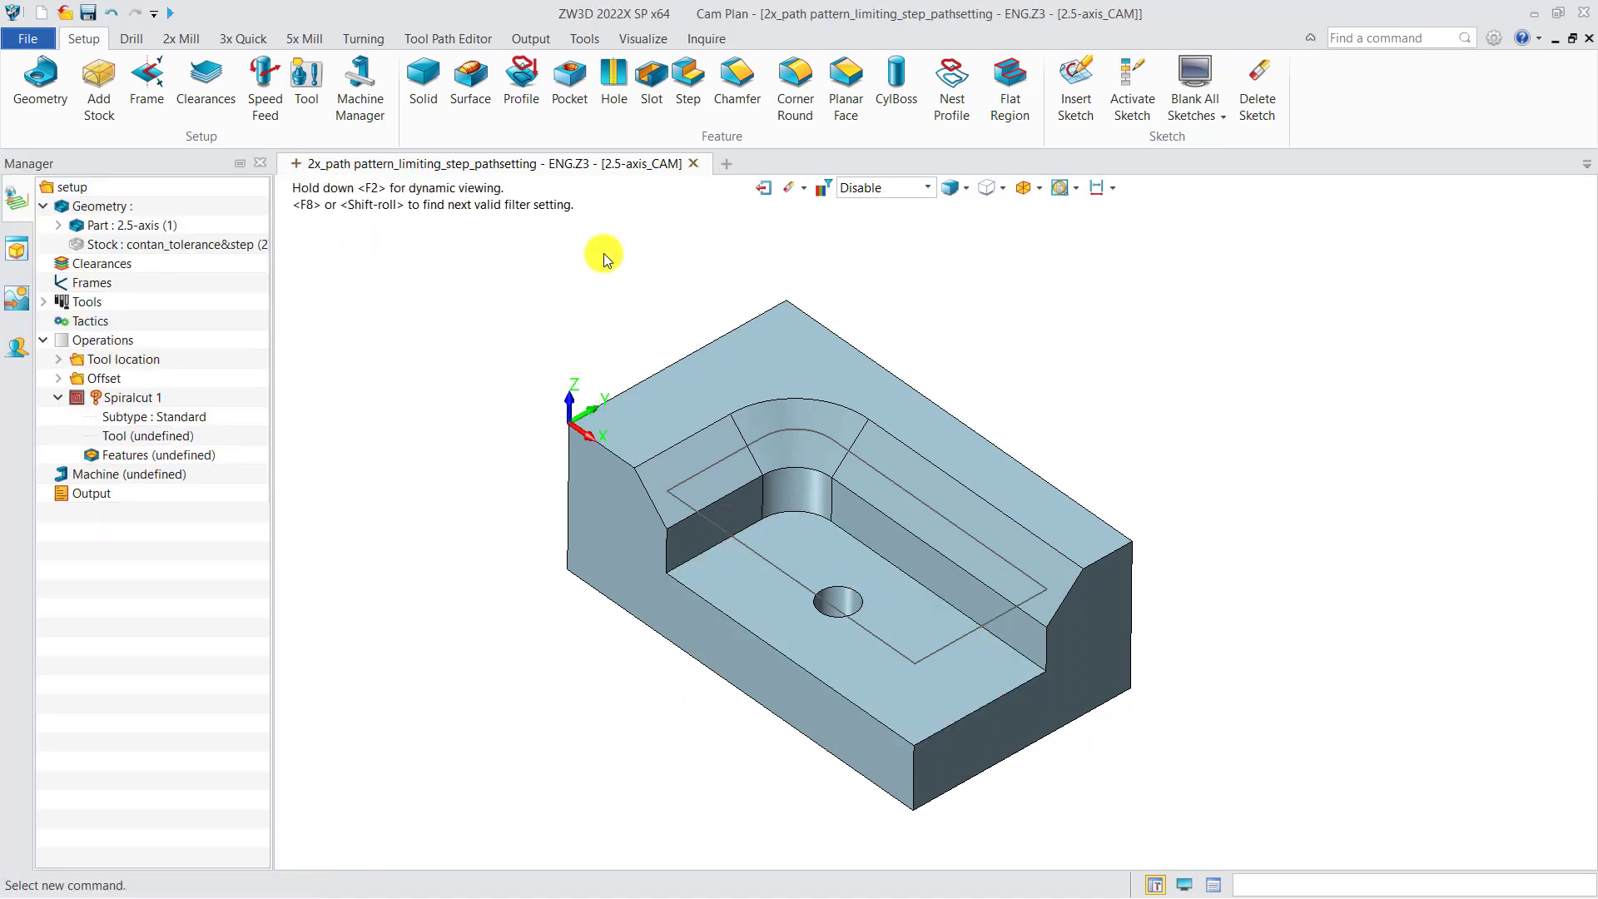
Try a profile from the pocket floor using Surface input and the Inner loop
left_click(521, 81)
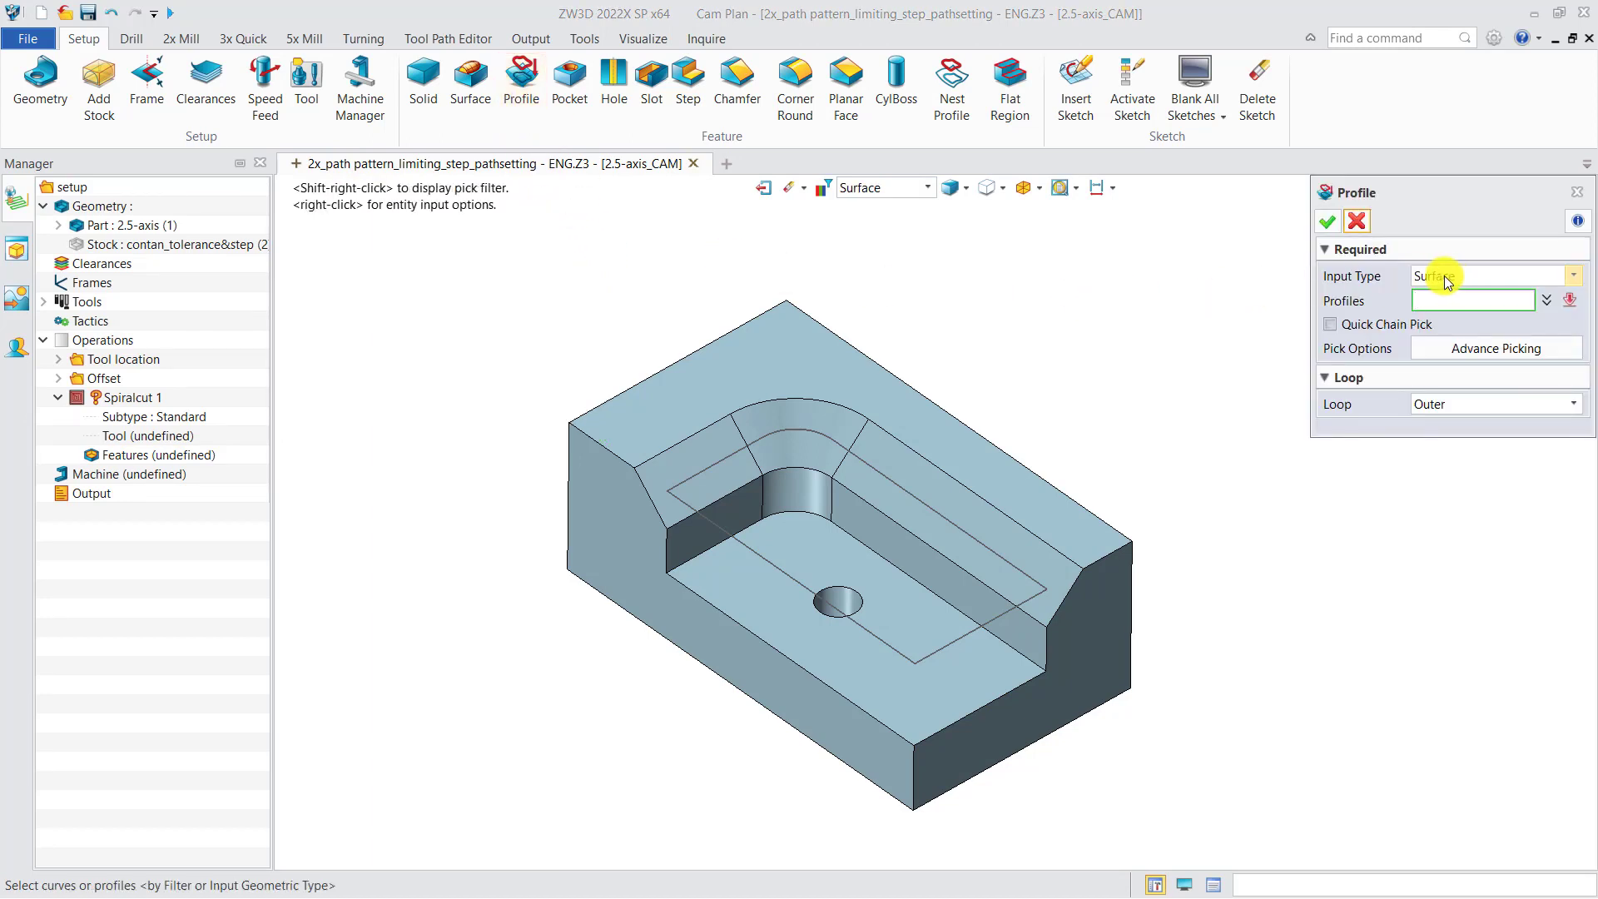
left_click(1434, 413)
left_click(1442, 431)
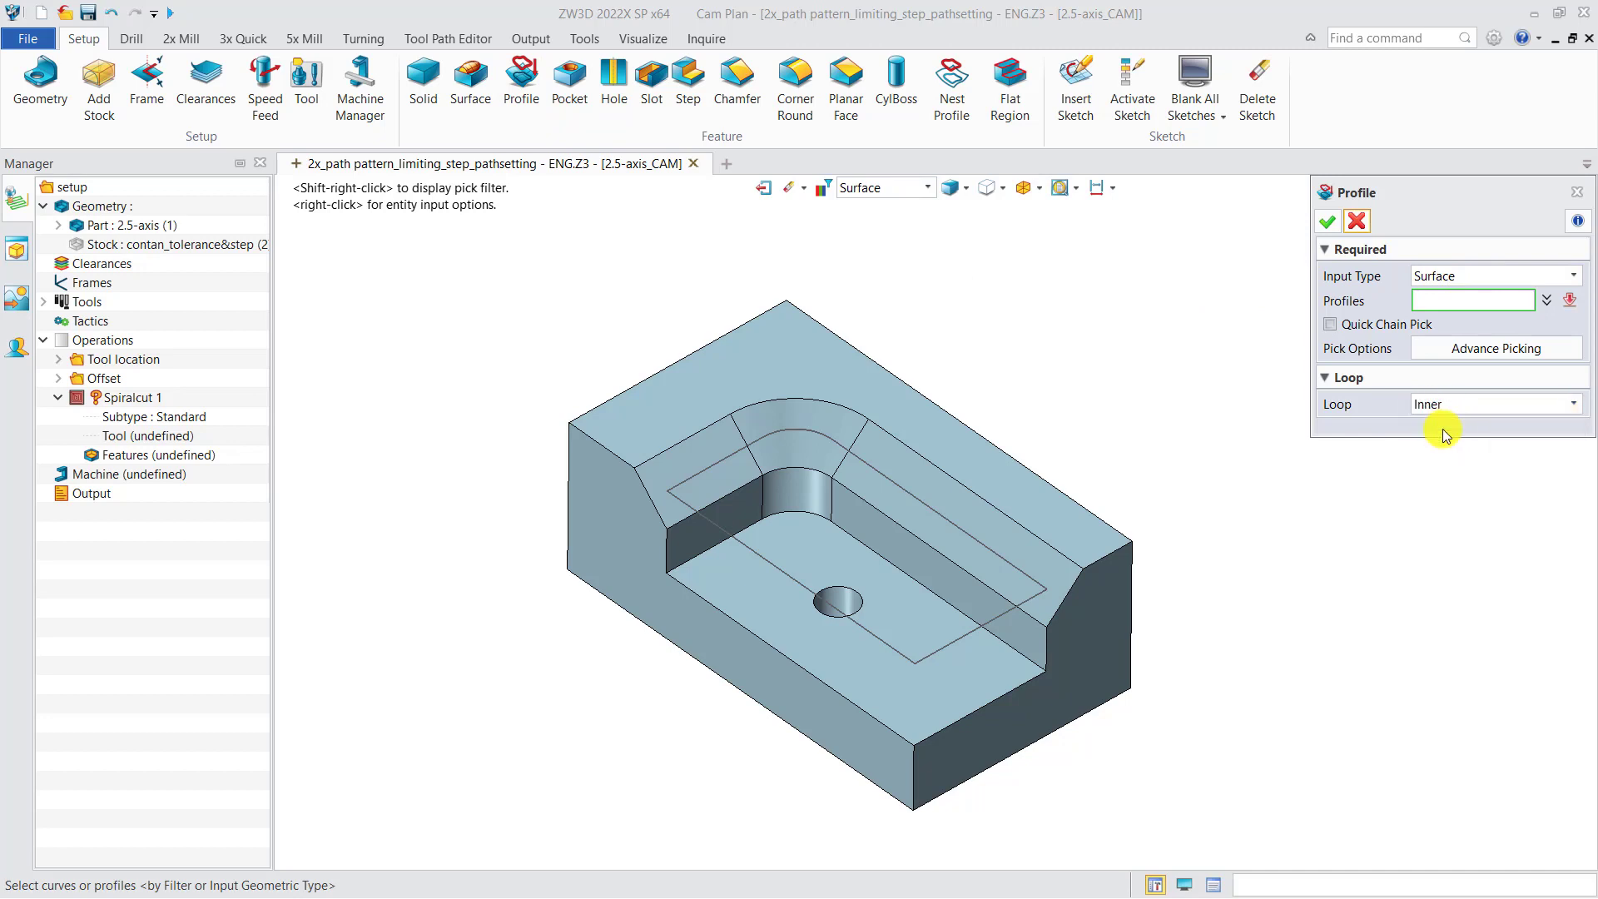
left_click(966, 684)
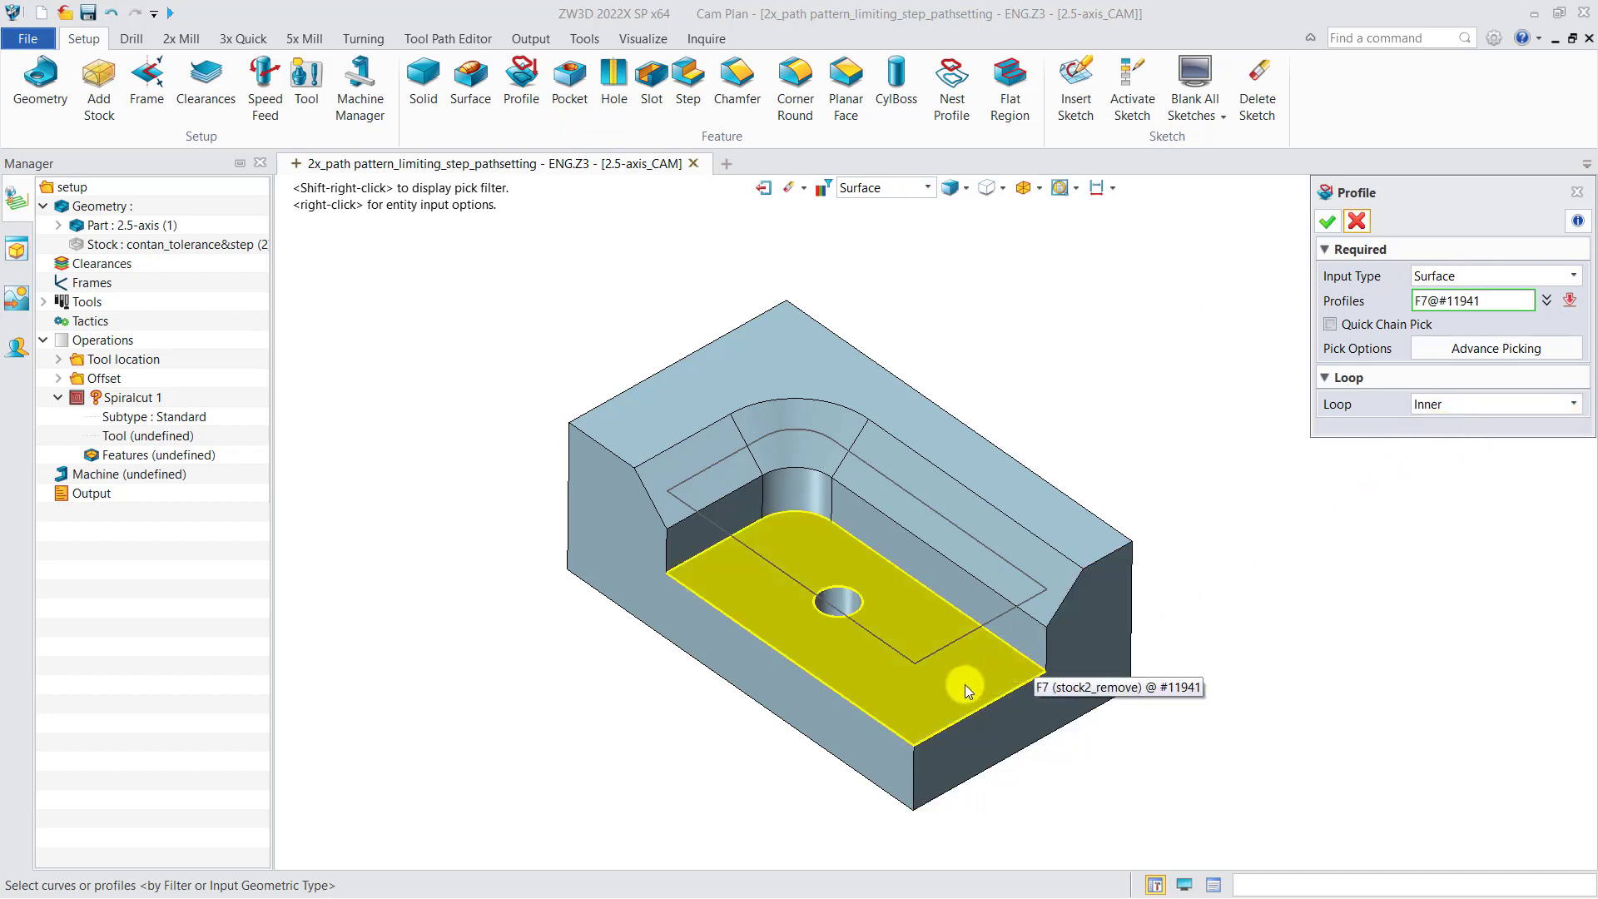
left_click(965, 684)
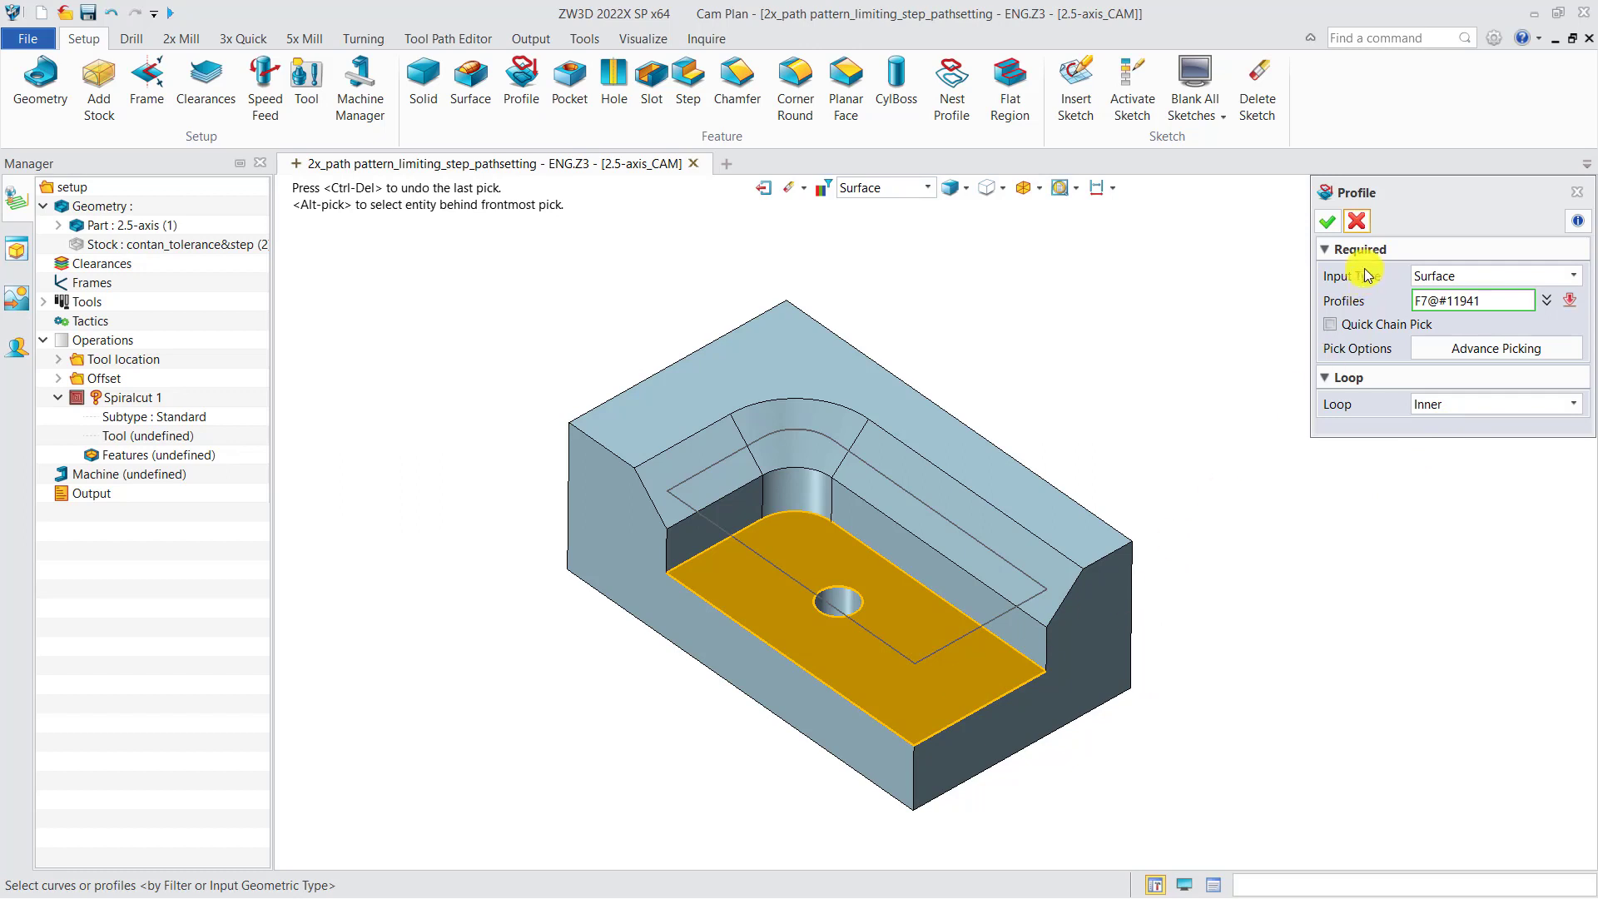
left_click(1328, 221)
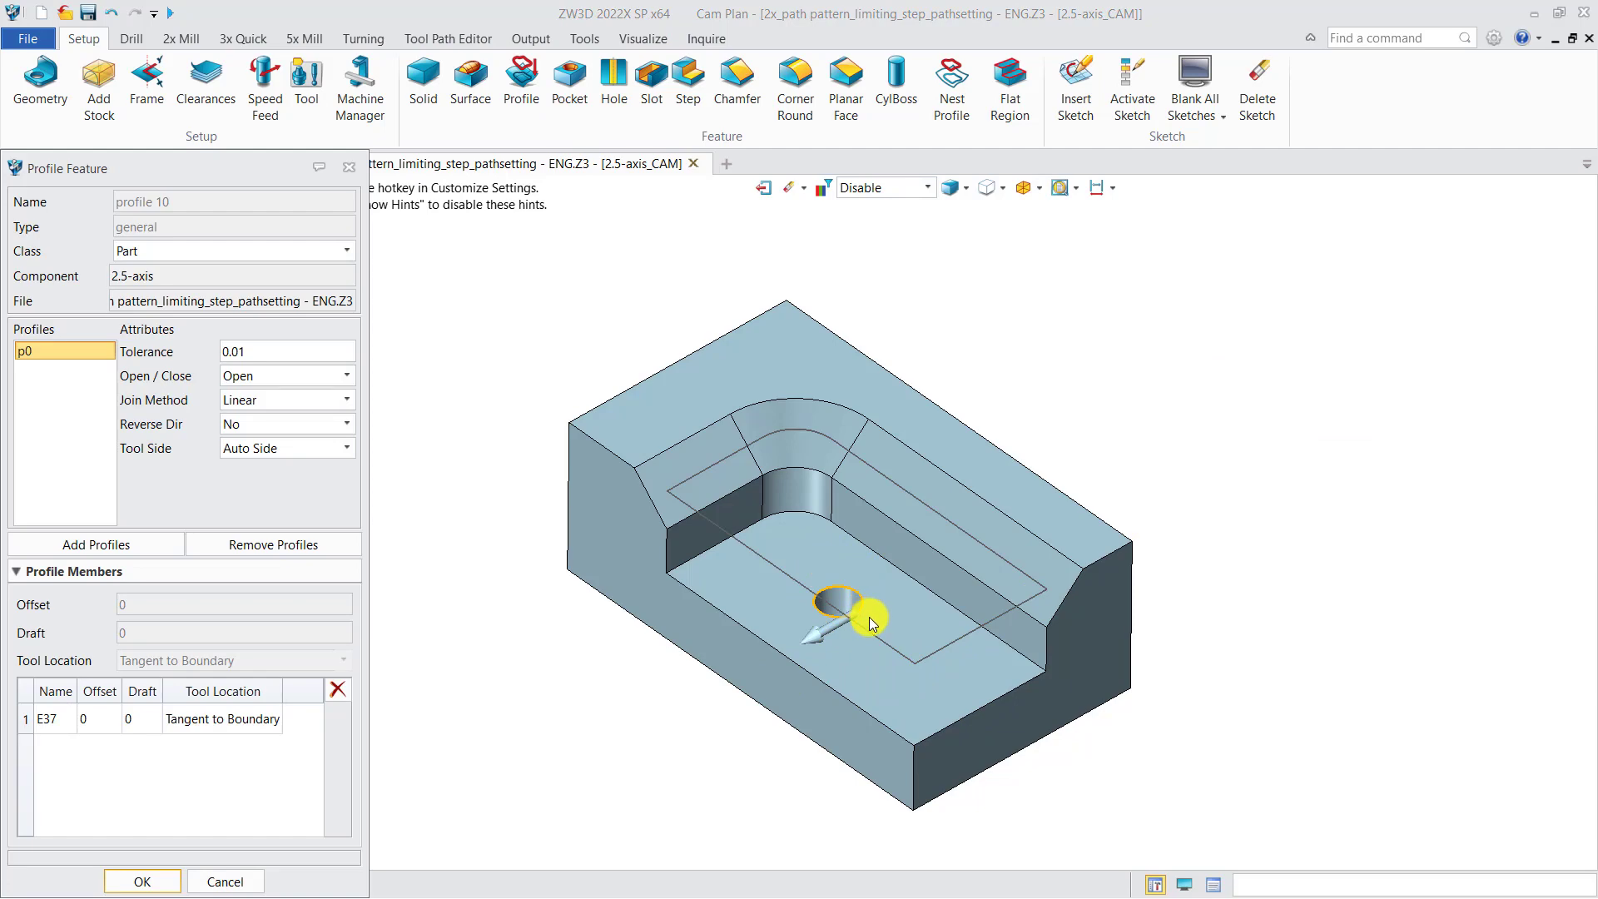
left_click(869, 621)
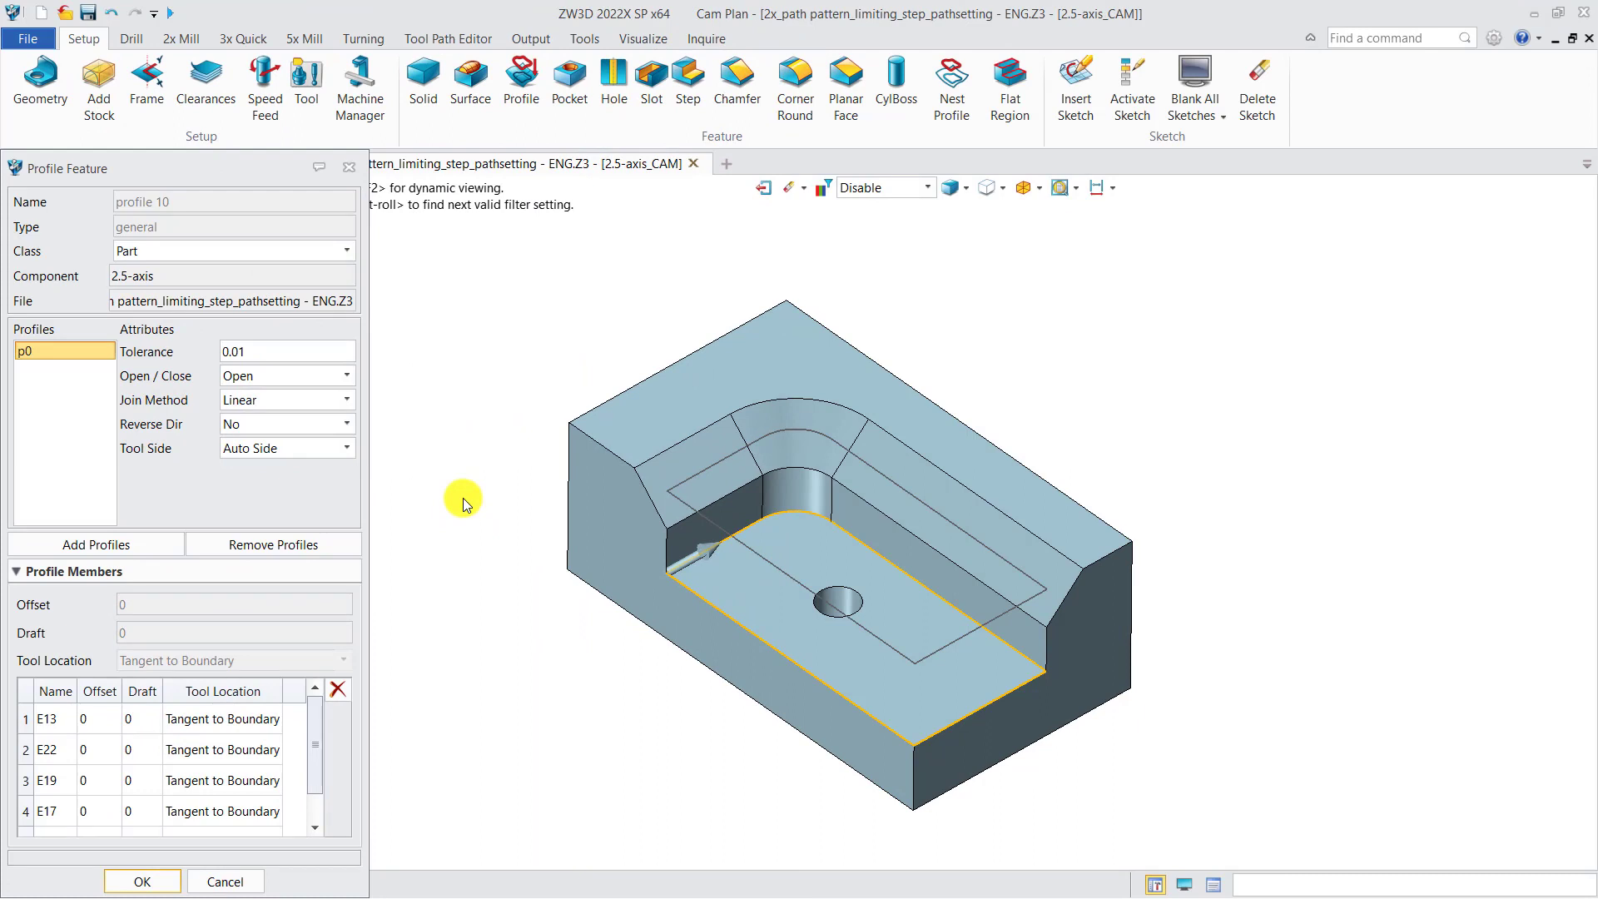
Review the profile's Class options, and try adding the chamfer's long upper edge as a second profile with Curve input before removing it
left_click(160, 255)
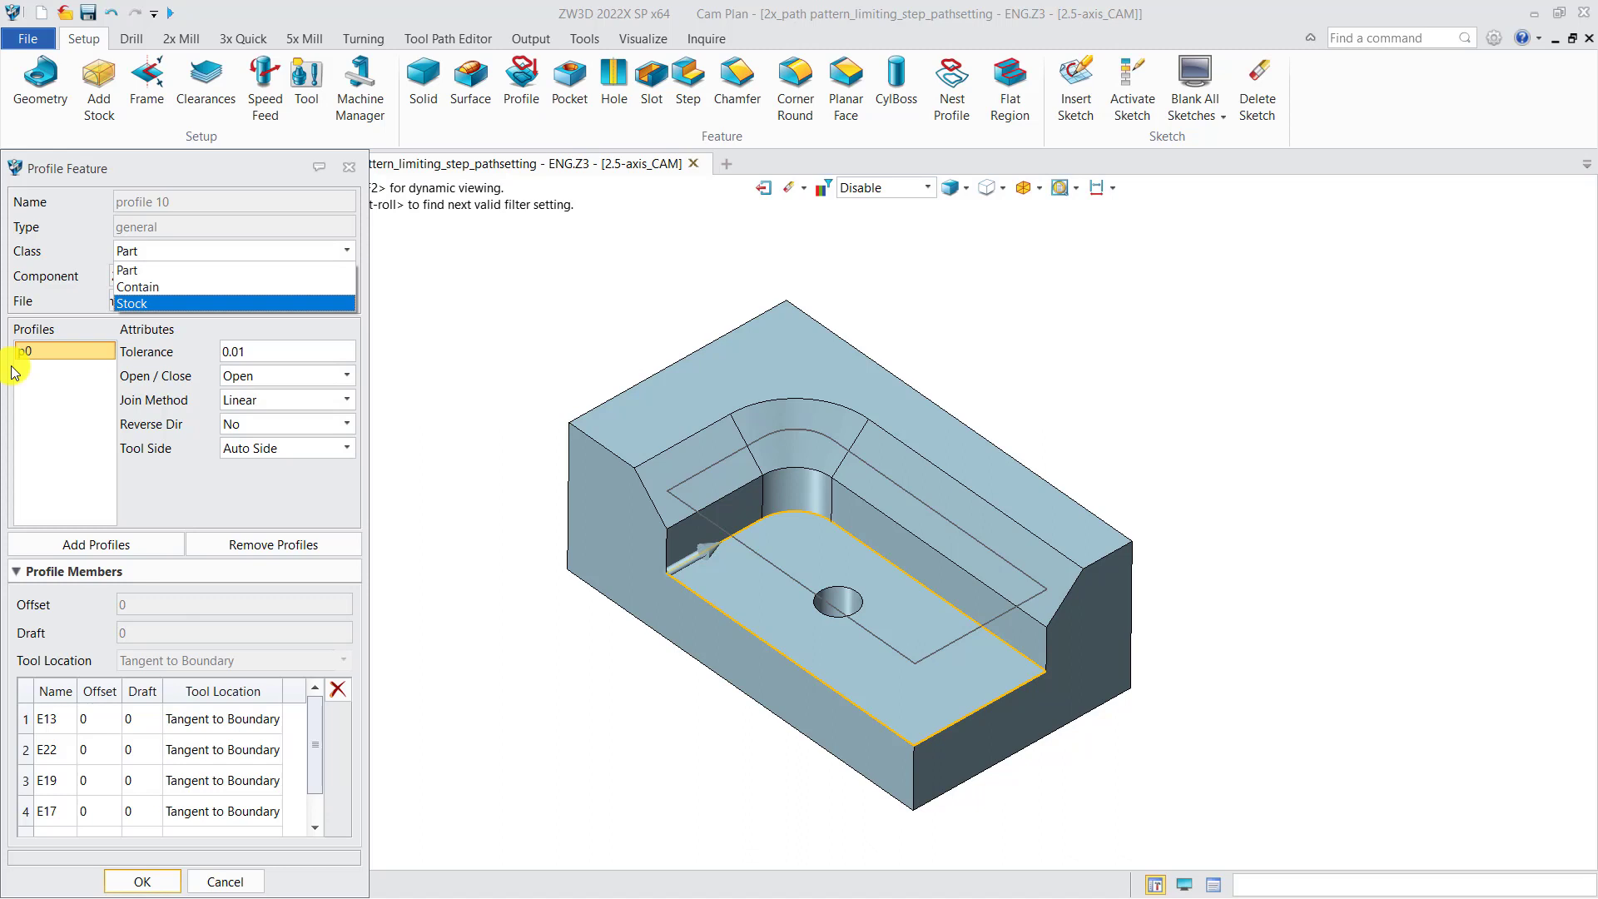
left_click(94, 546)
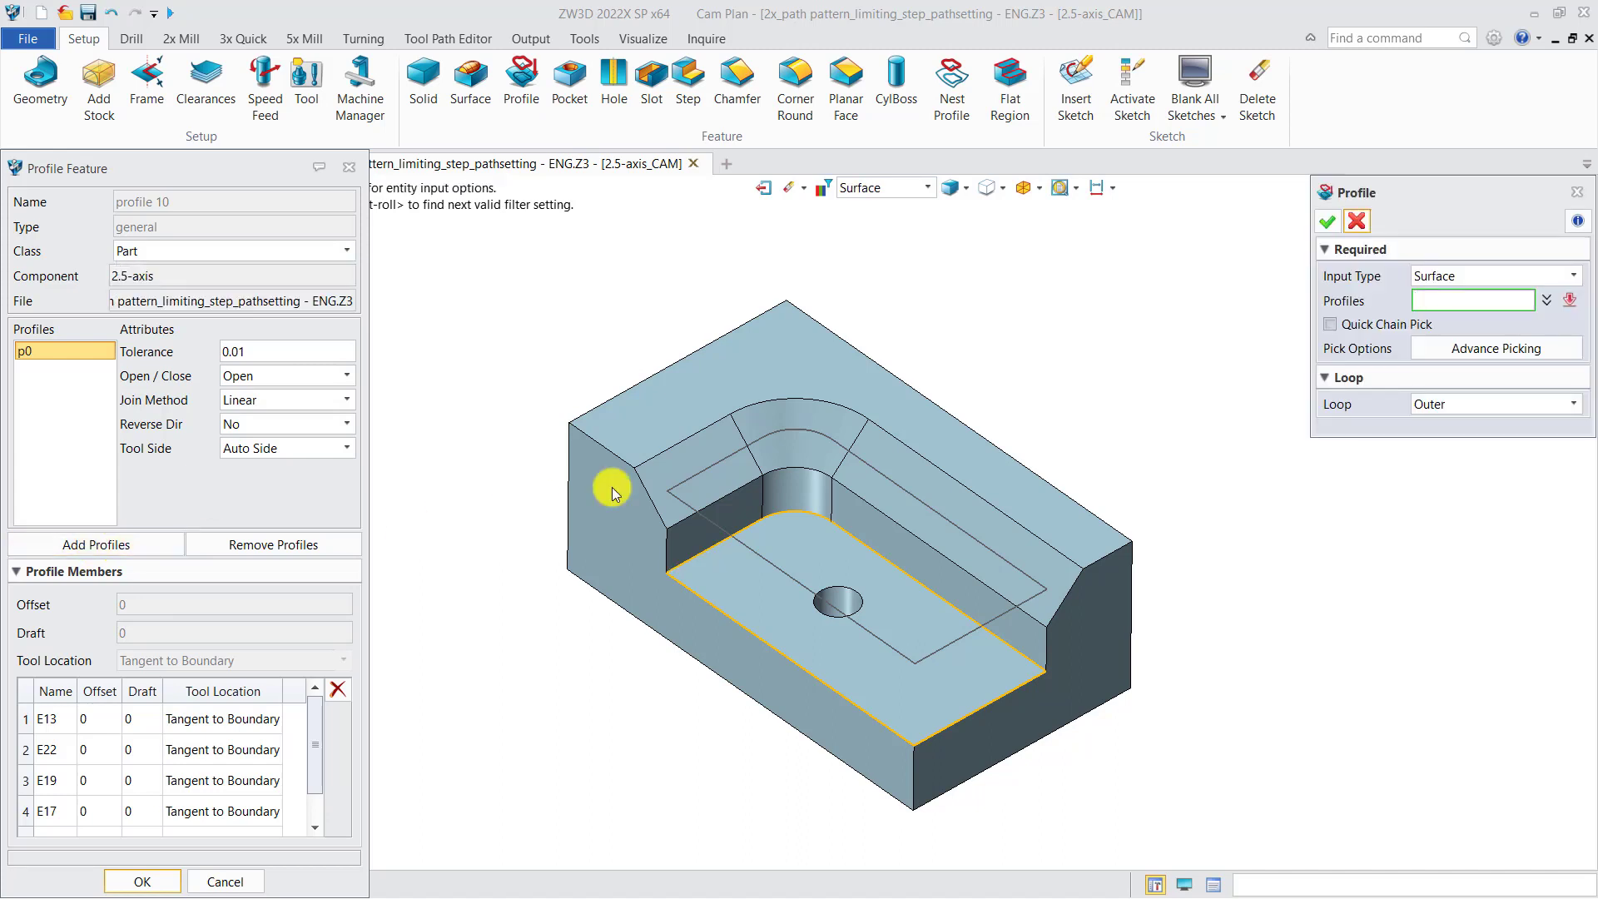
left_click(1433, 278)
left_click(1440, 298)
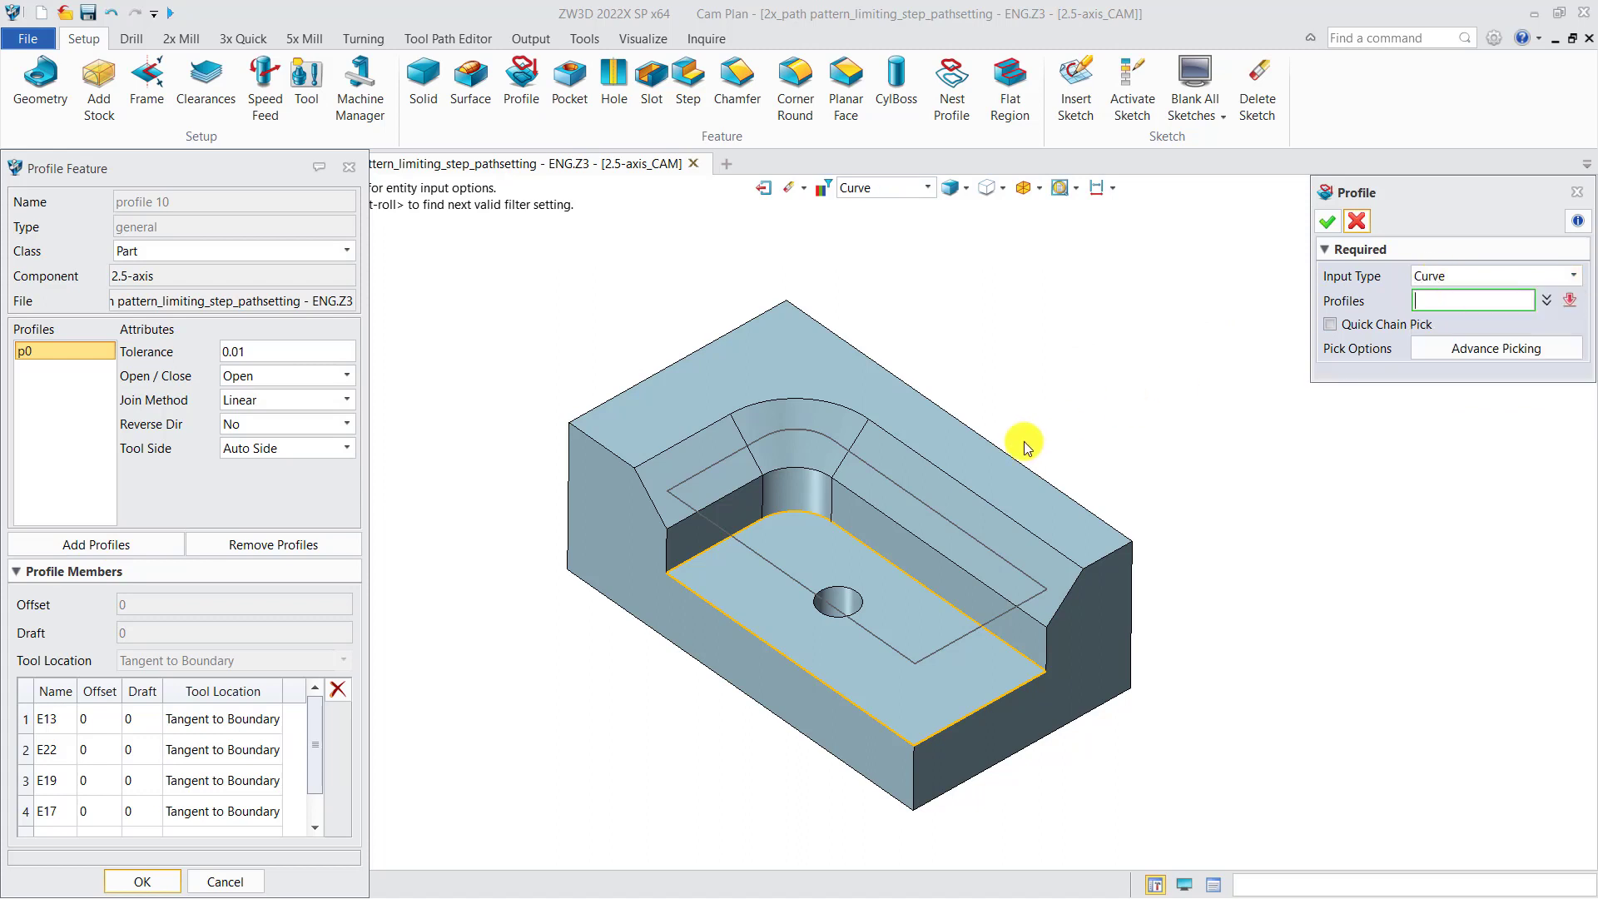
left_click(965, 484)
left_click(1327, 222)
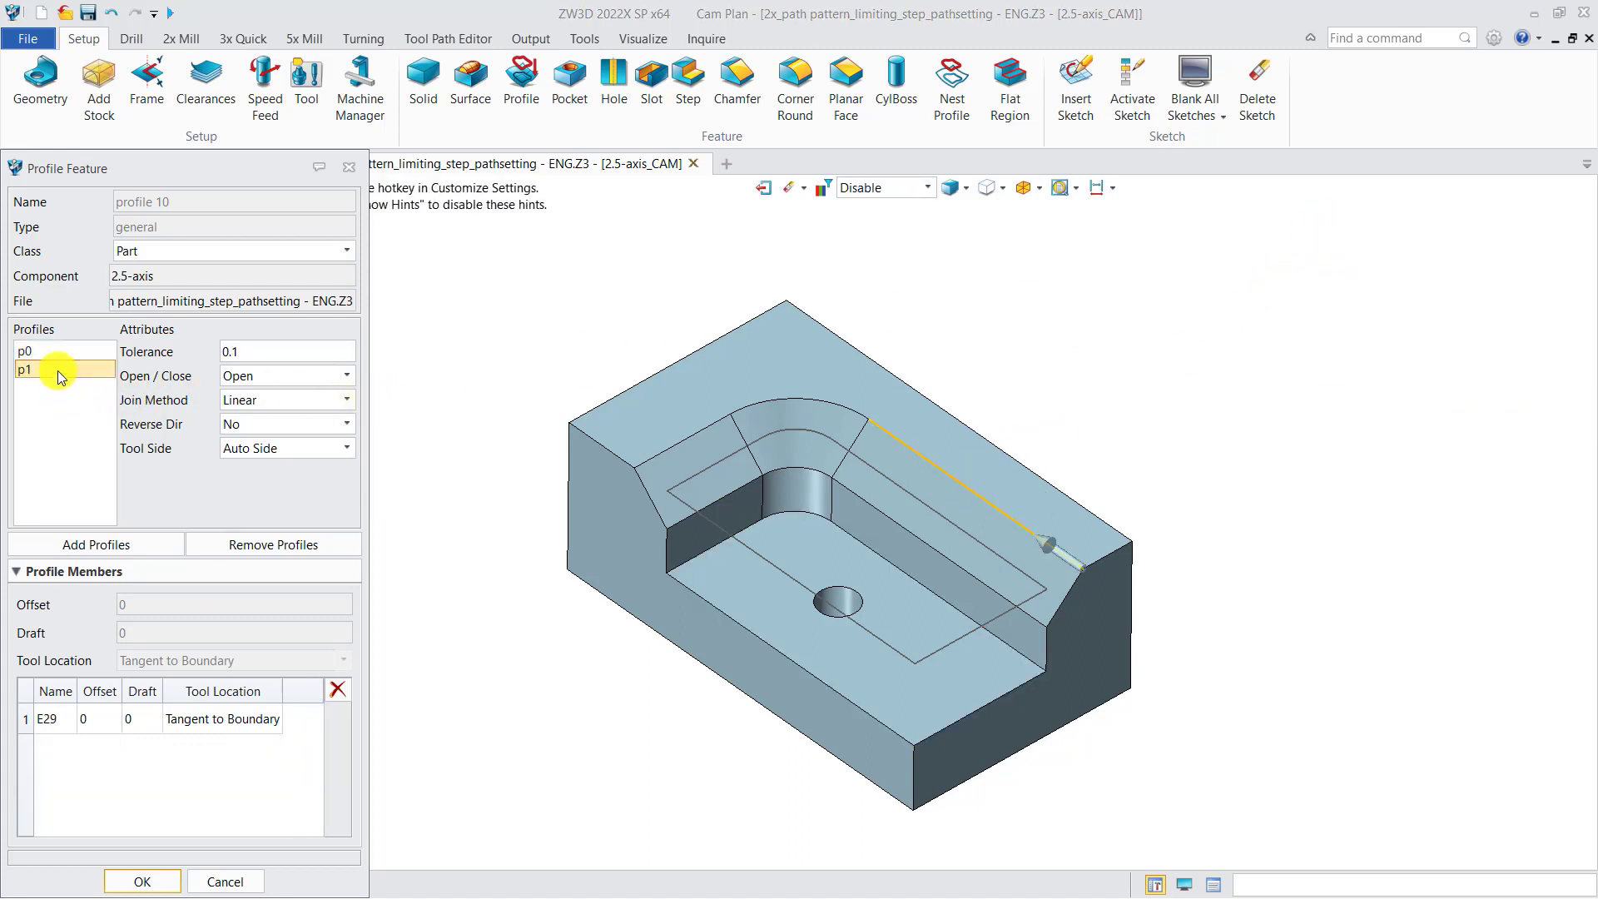
left_click(252, 548)
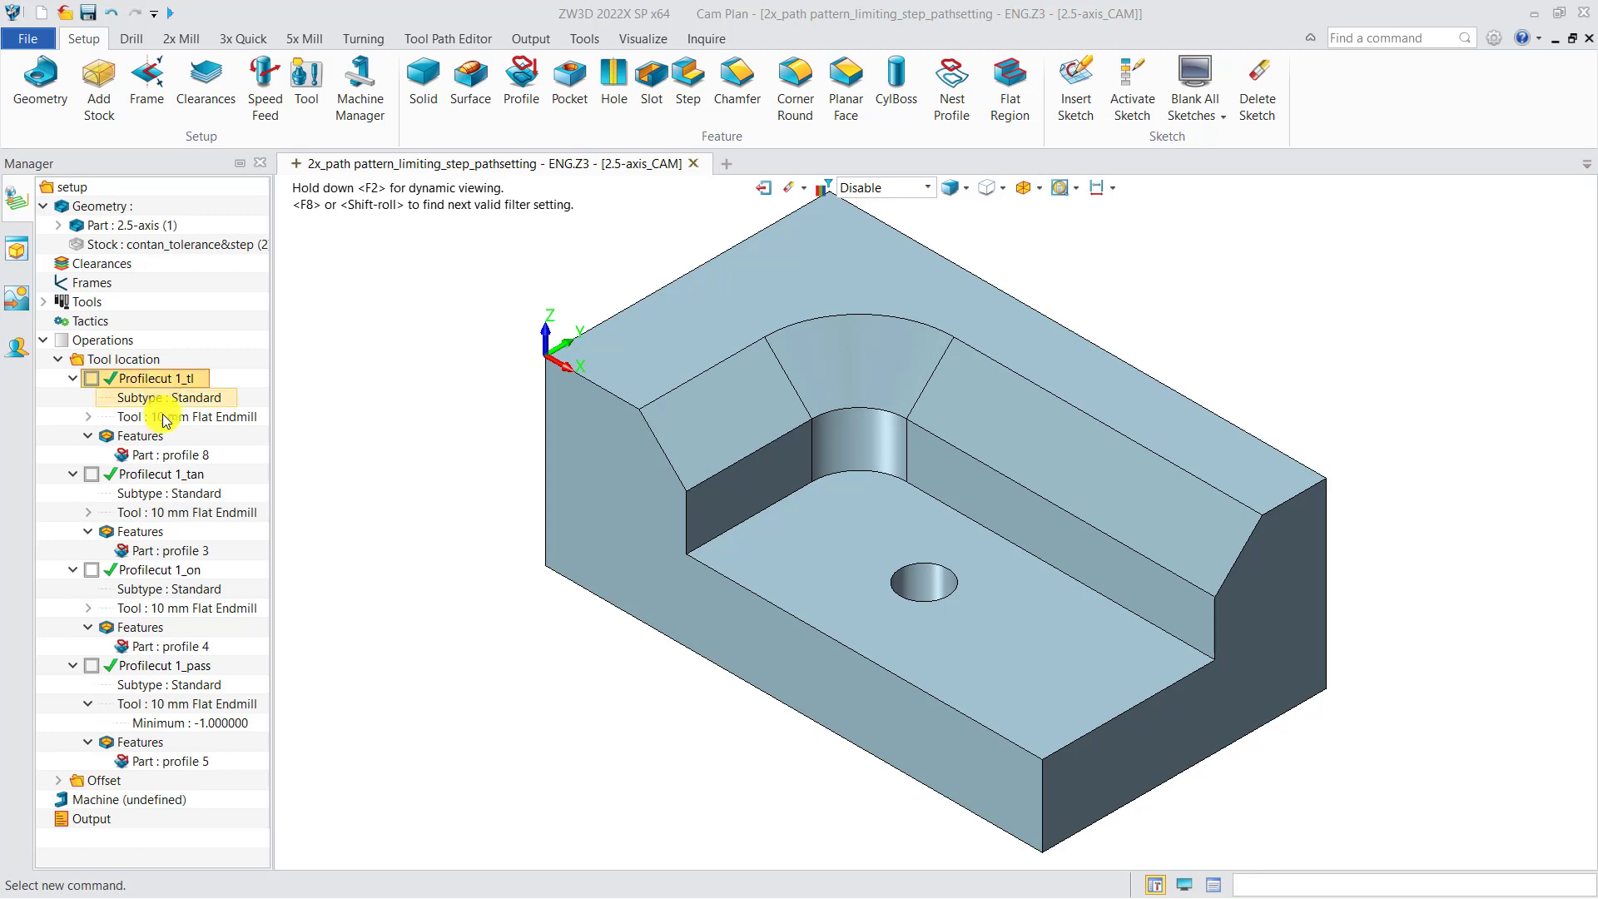
Examine the tool location of each profile member in Profilecut 1_tl's profile 8, and close its attributes form
double_click(162, 455)
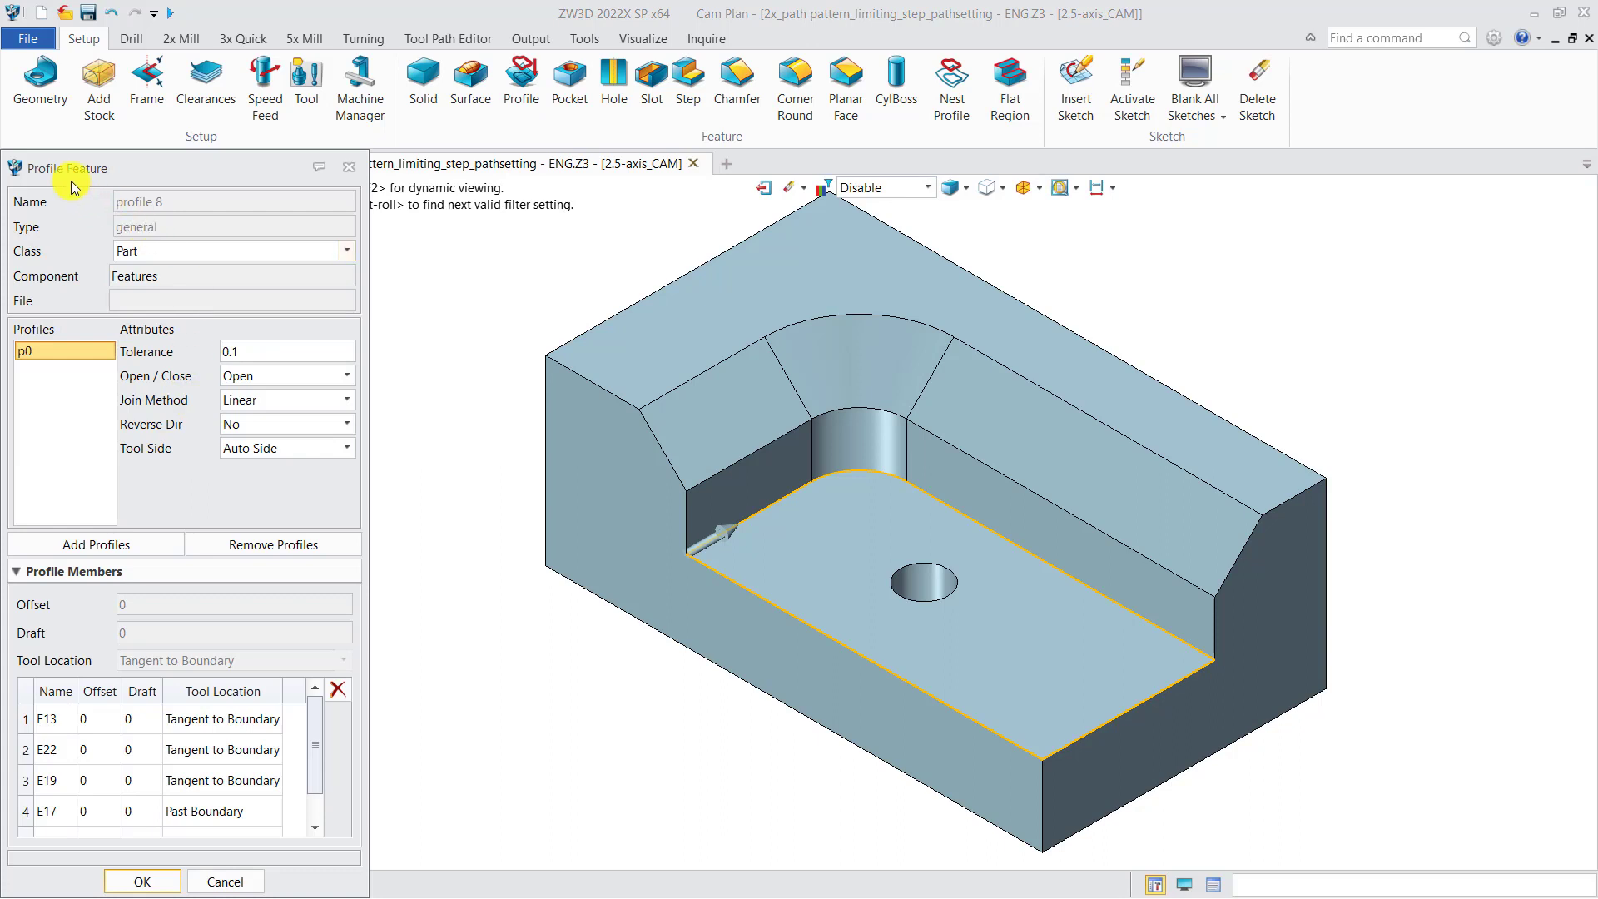
left_click_drag(161, 172, 175, 162)
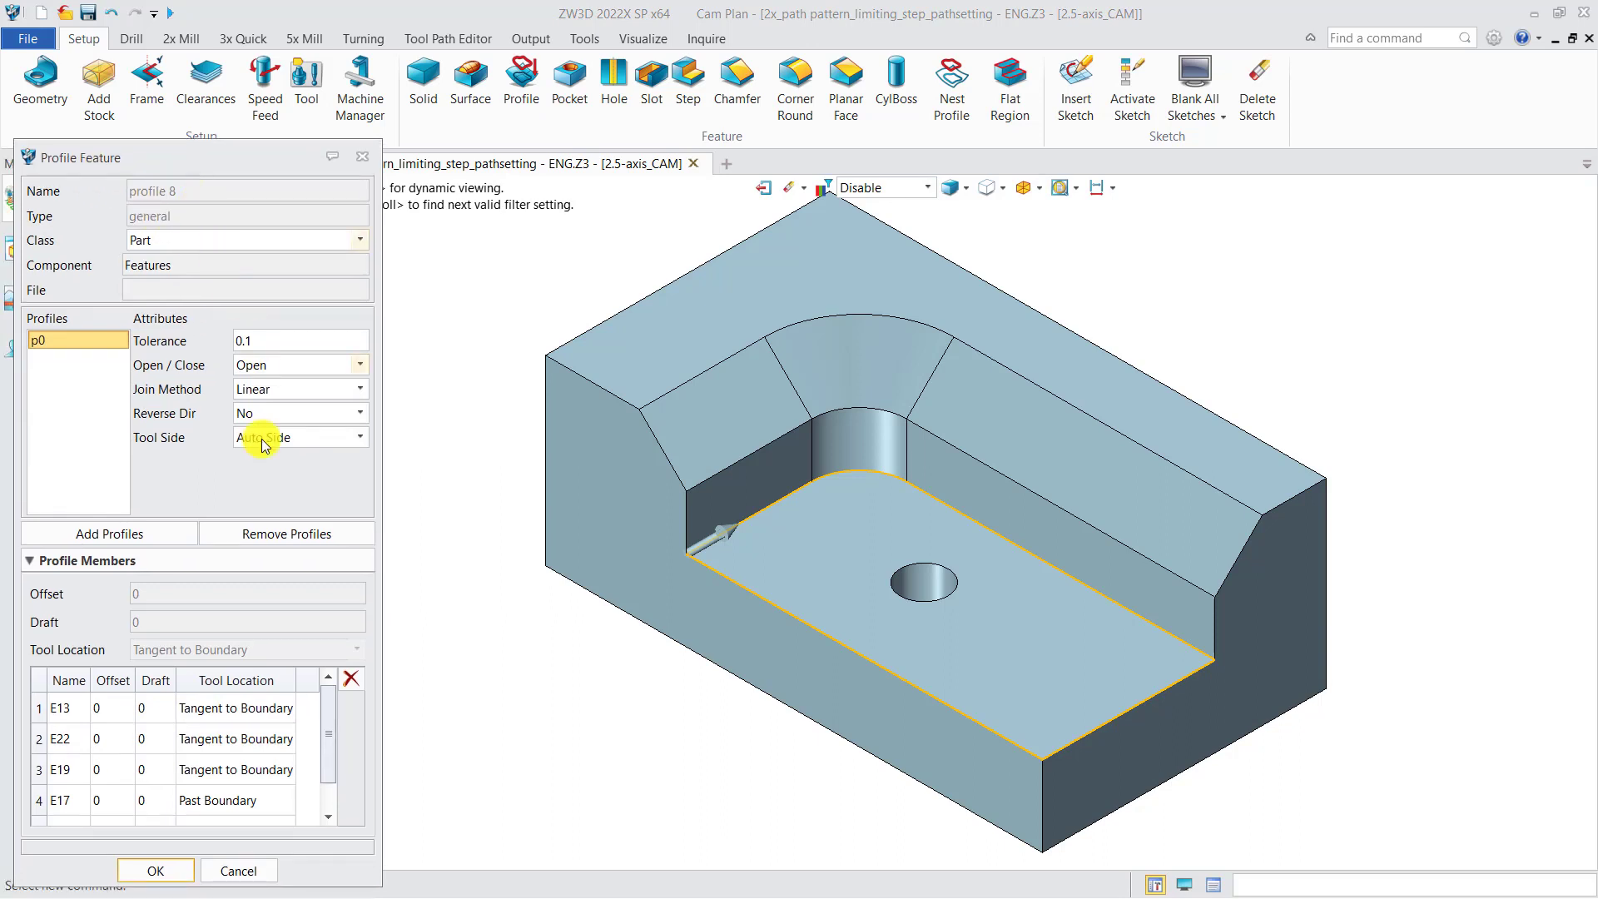
left_click(248, 706)
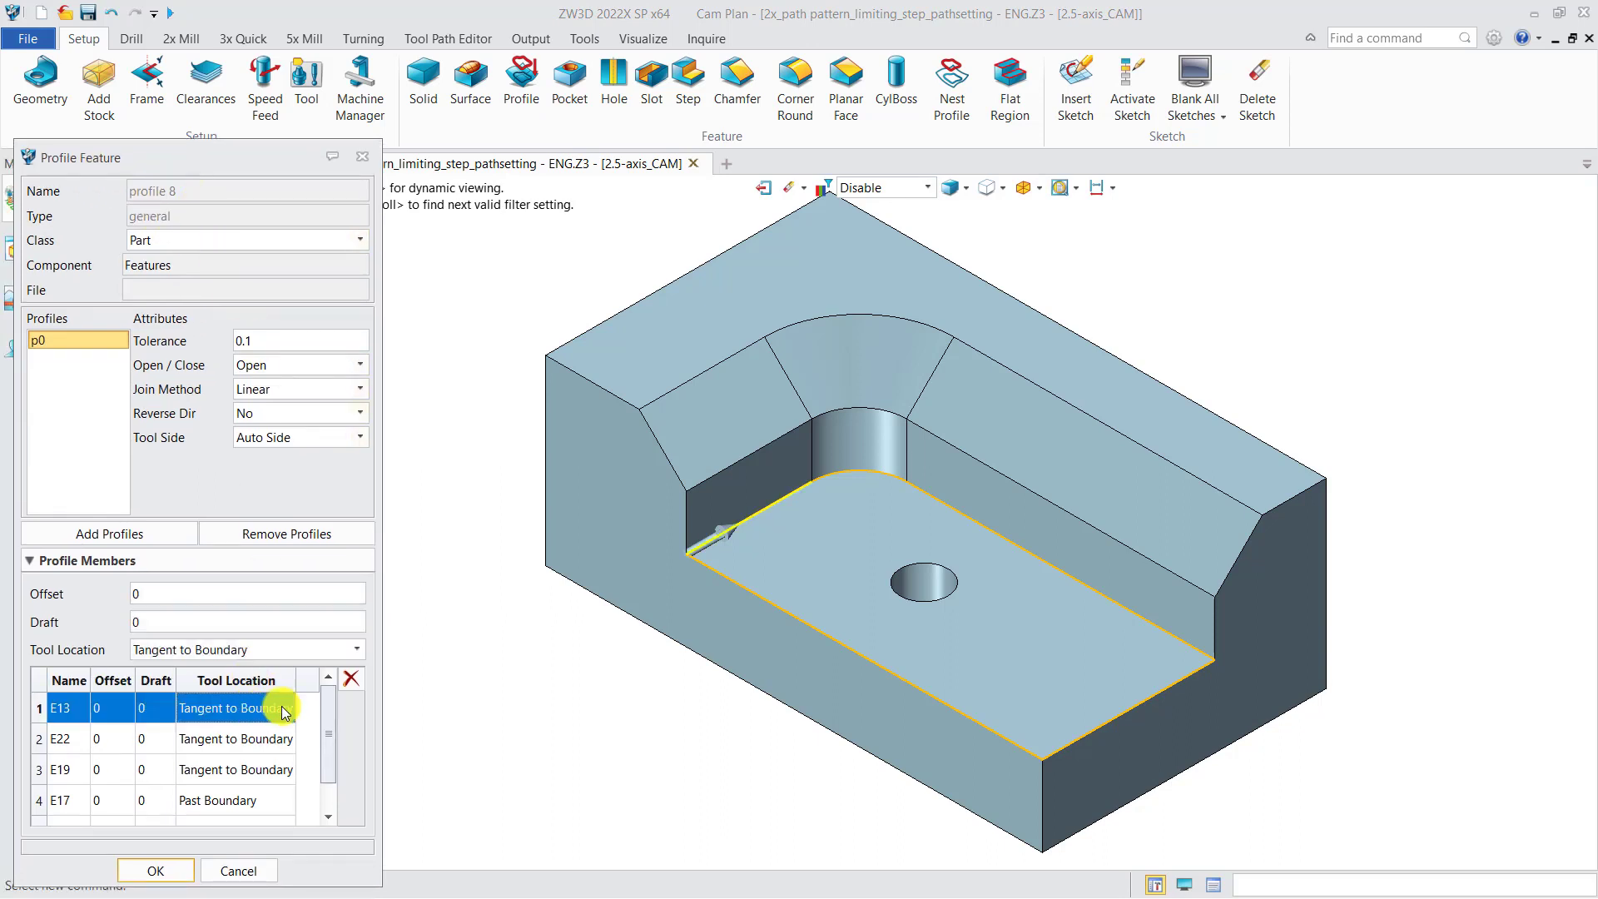
left_click(284, 737)
left_click(266, 774)
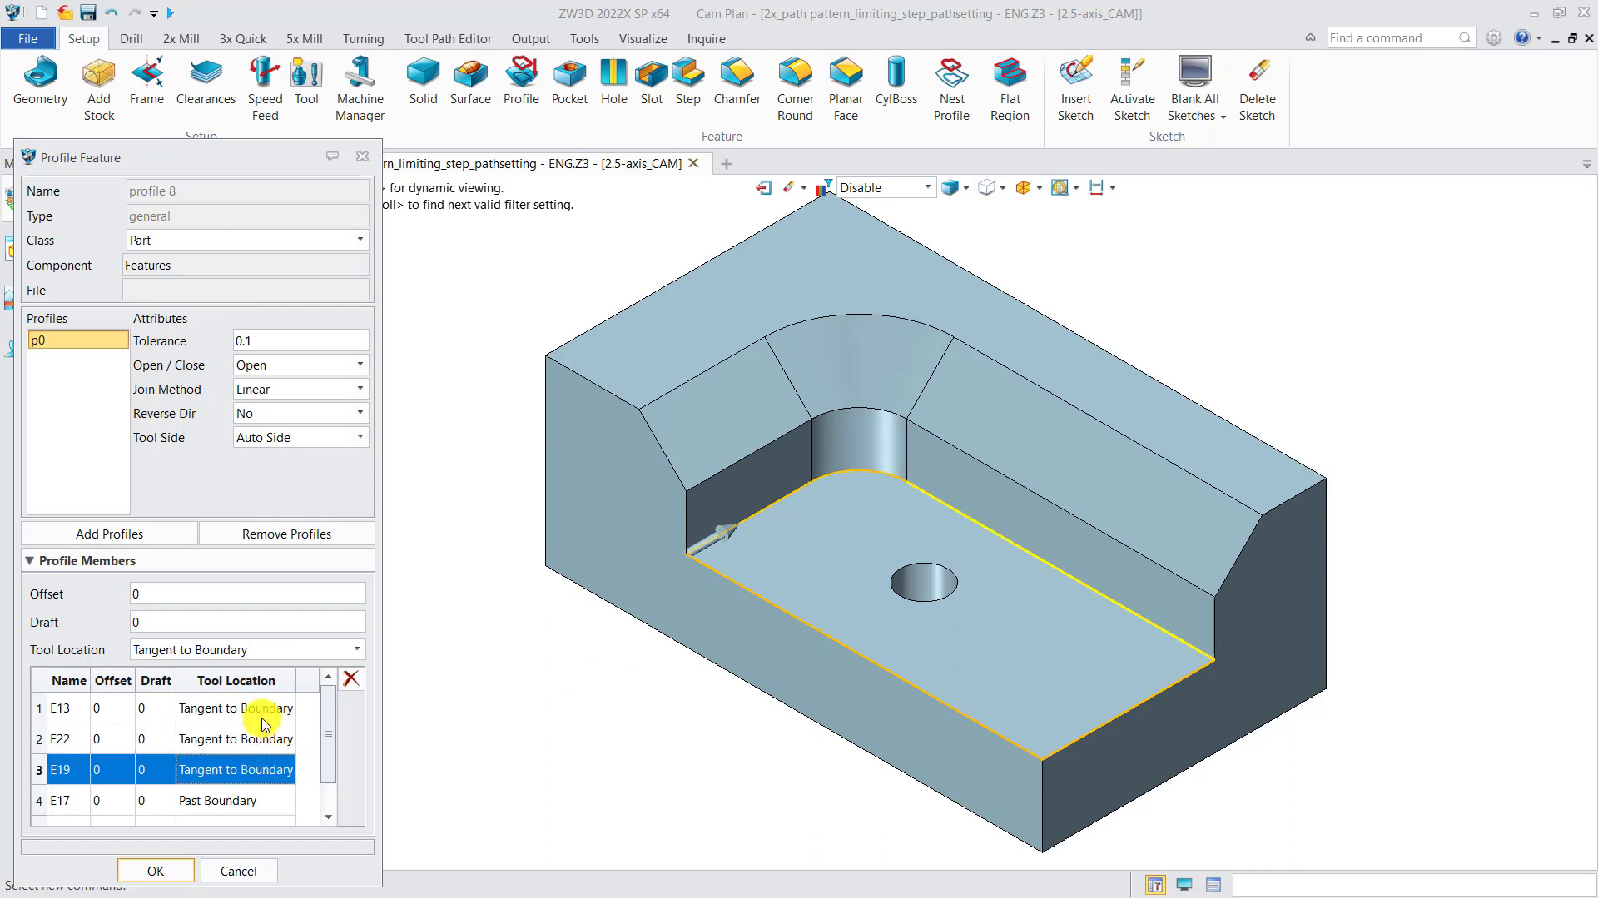
left_click_drag(328, 747, 328, 771)
left_click(253, 781)
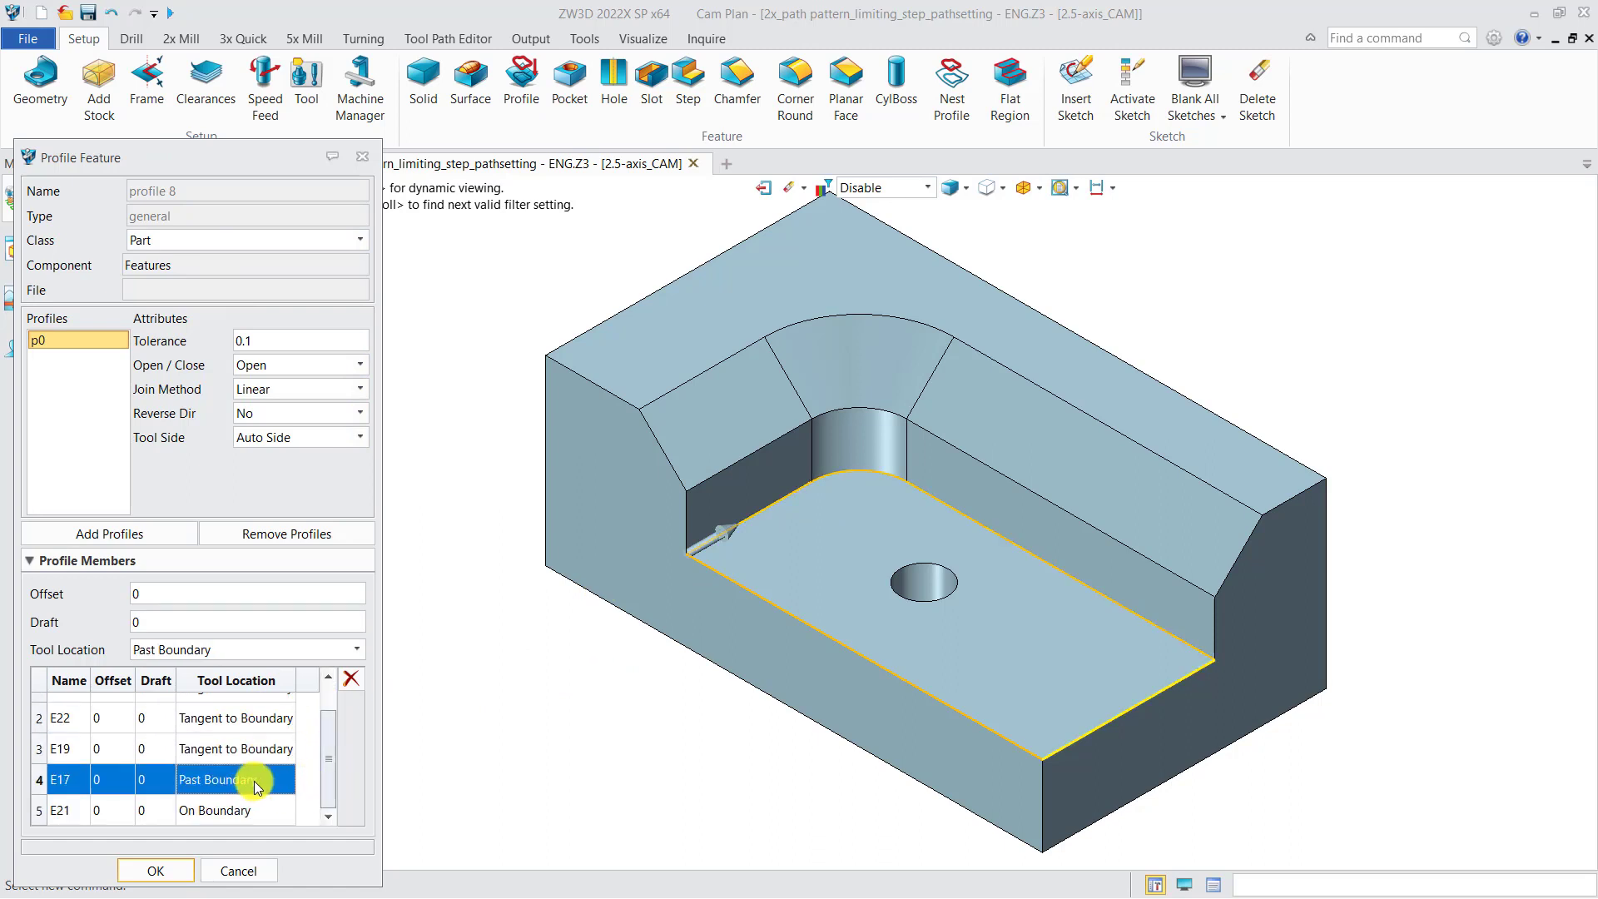
left_click(243, 812)
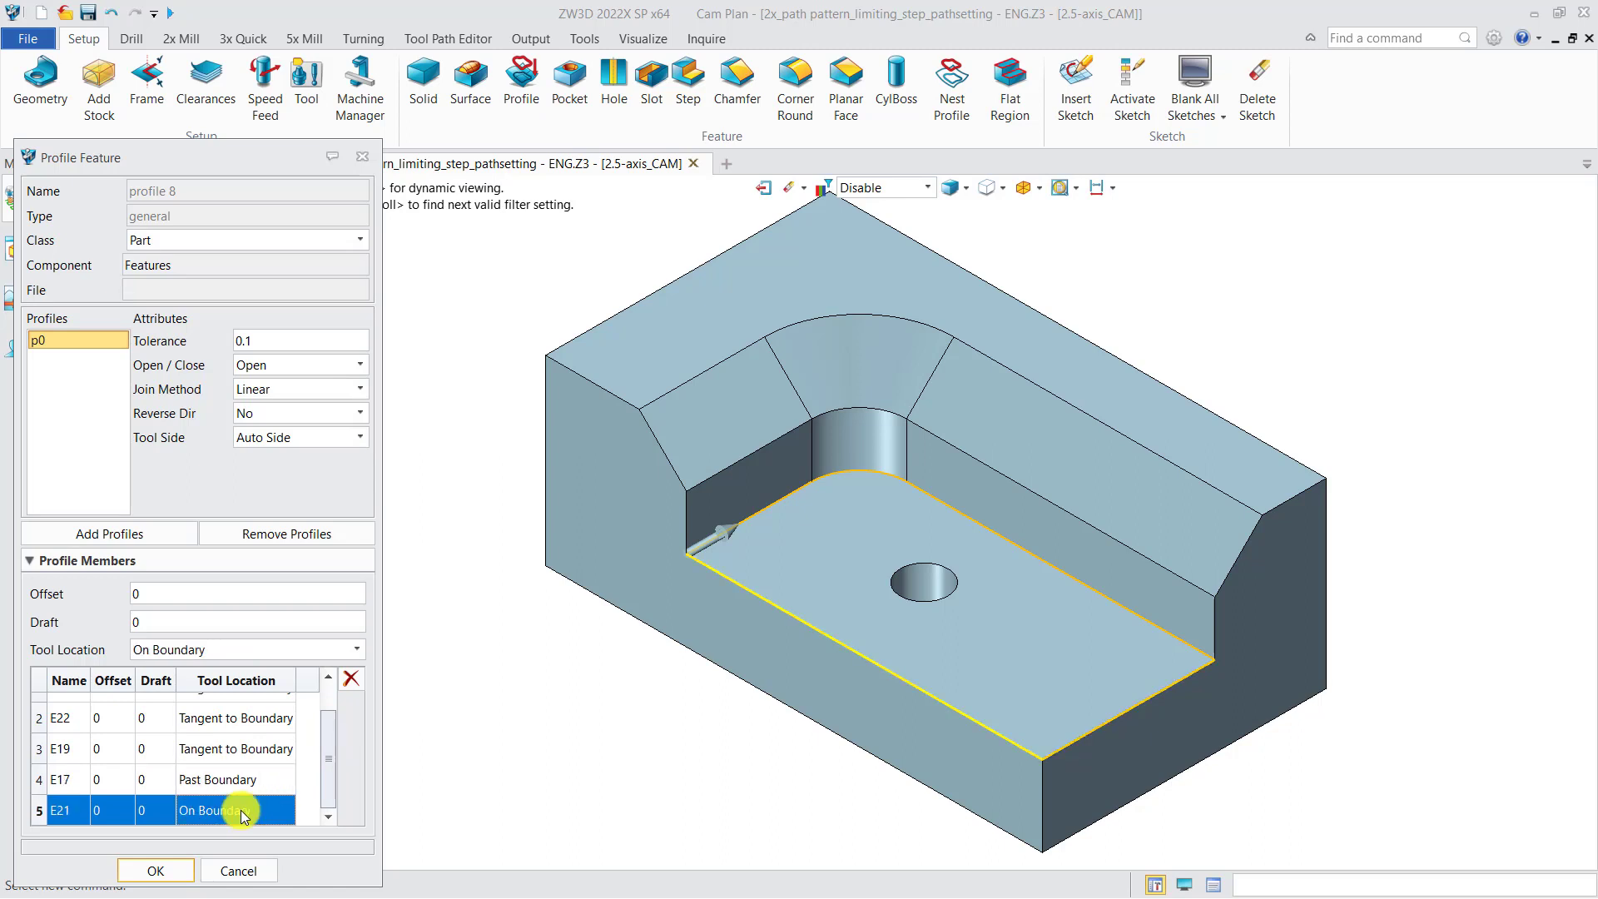
left_click(362, 157)
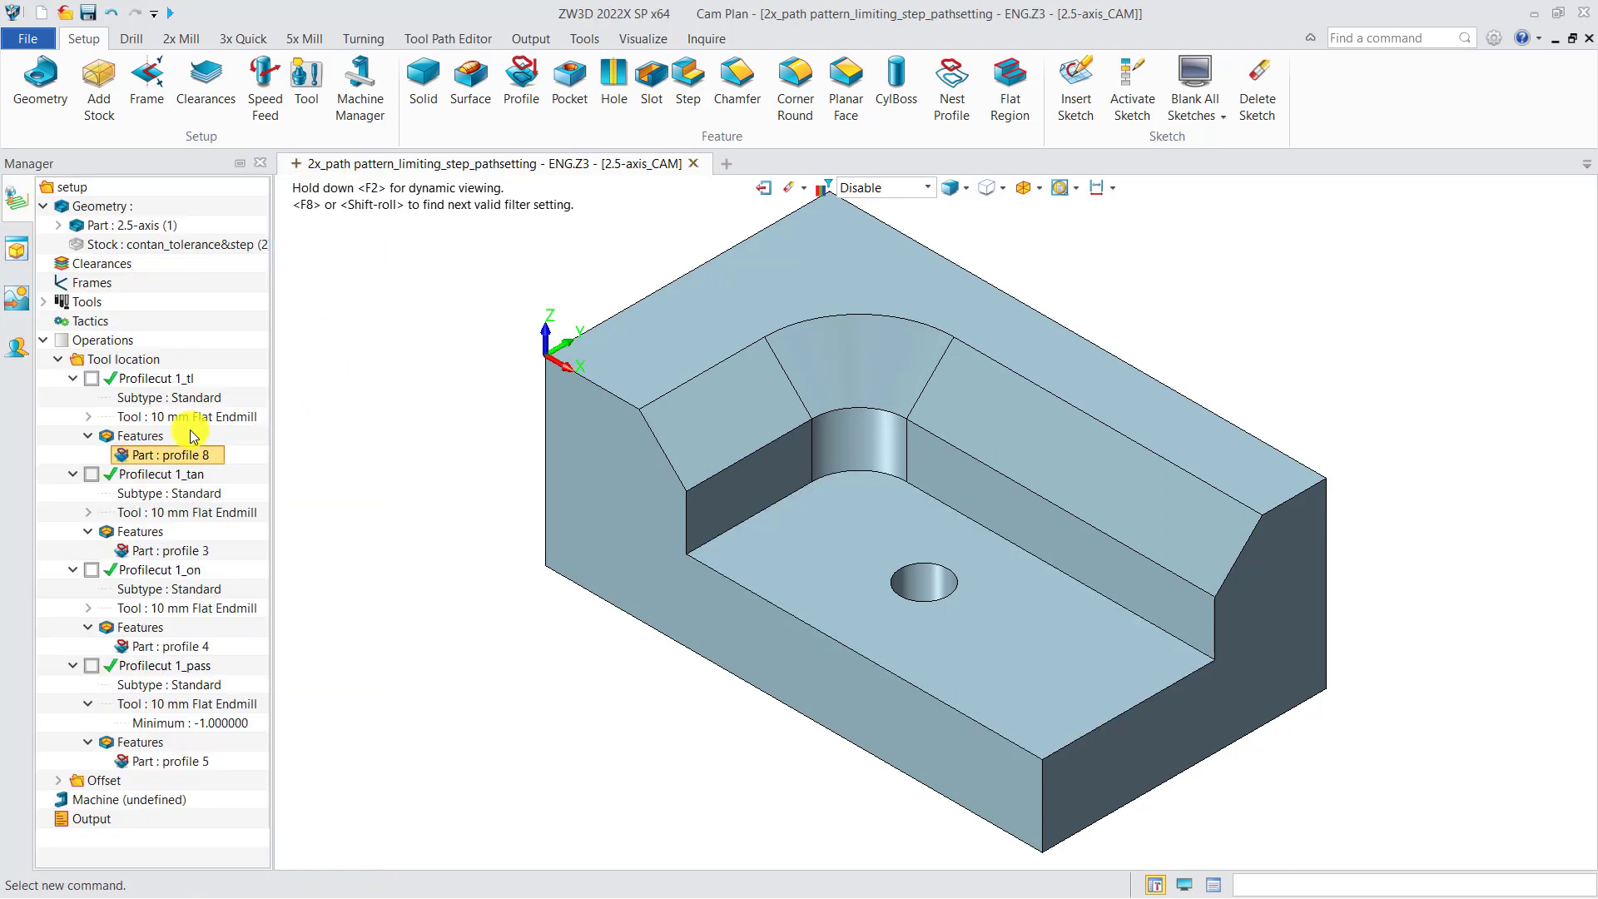
Show the Profilecut 1_tl toolpath and verify it interactively by moving the tool along the pocket's front and end edges
left_click(93, 379)
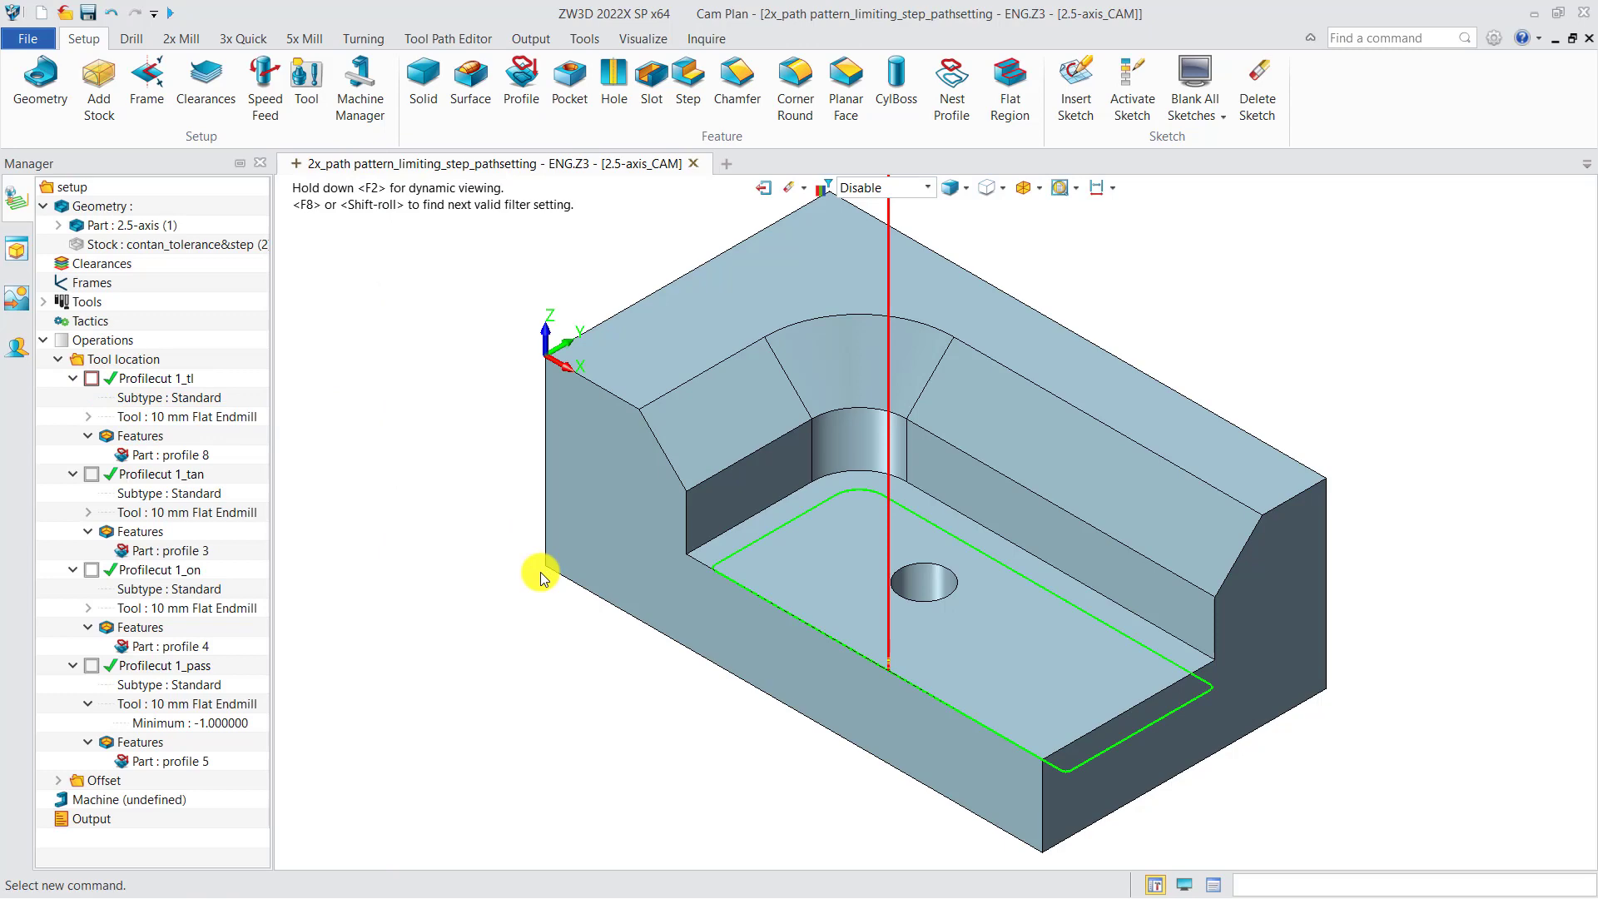
left_click(158, 379)
right_click(187, 381)
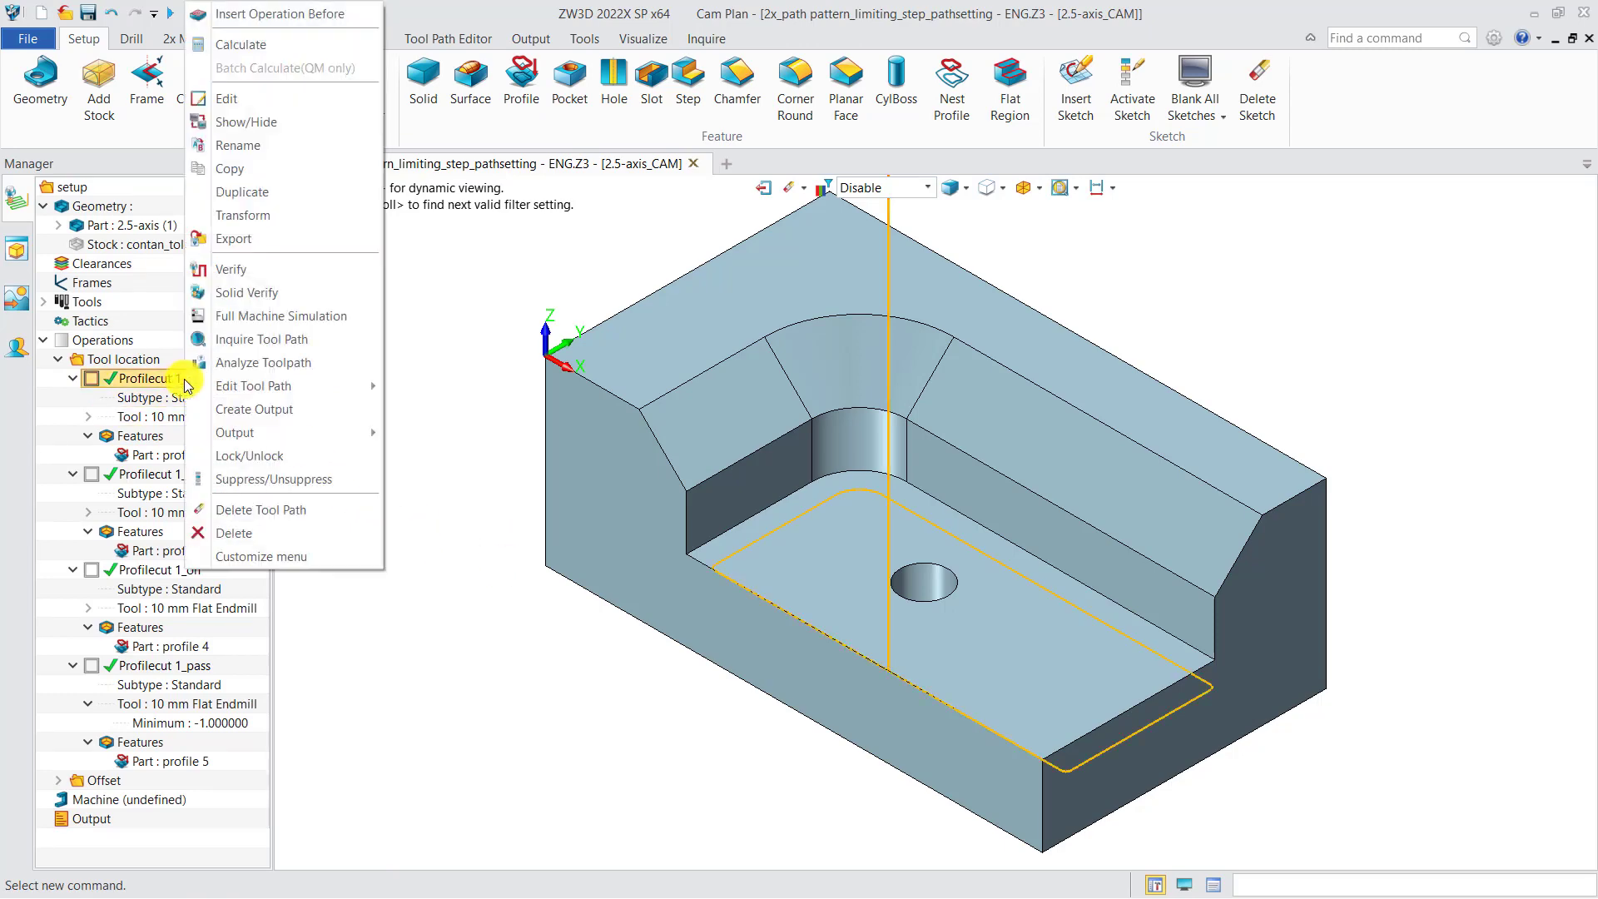
left_click(230, 270)
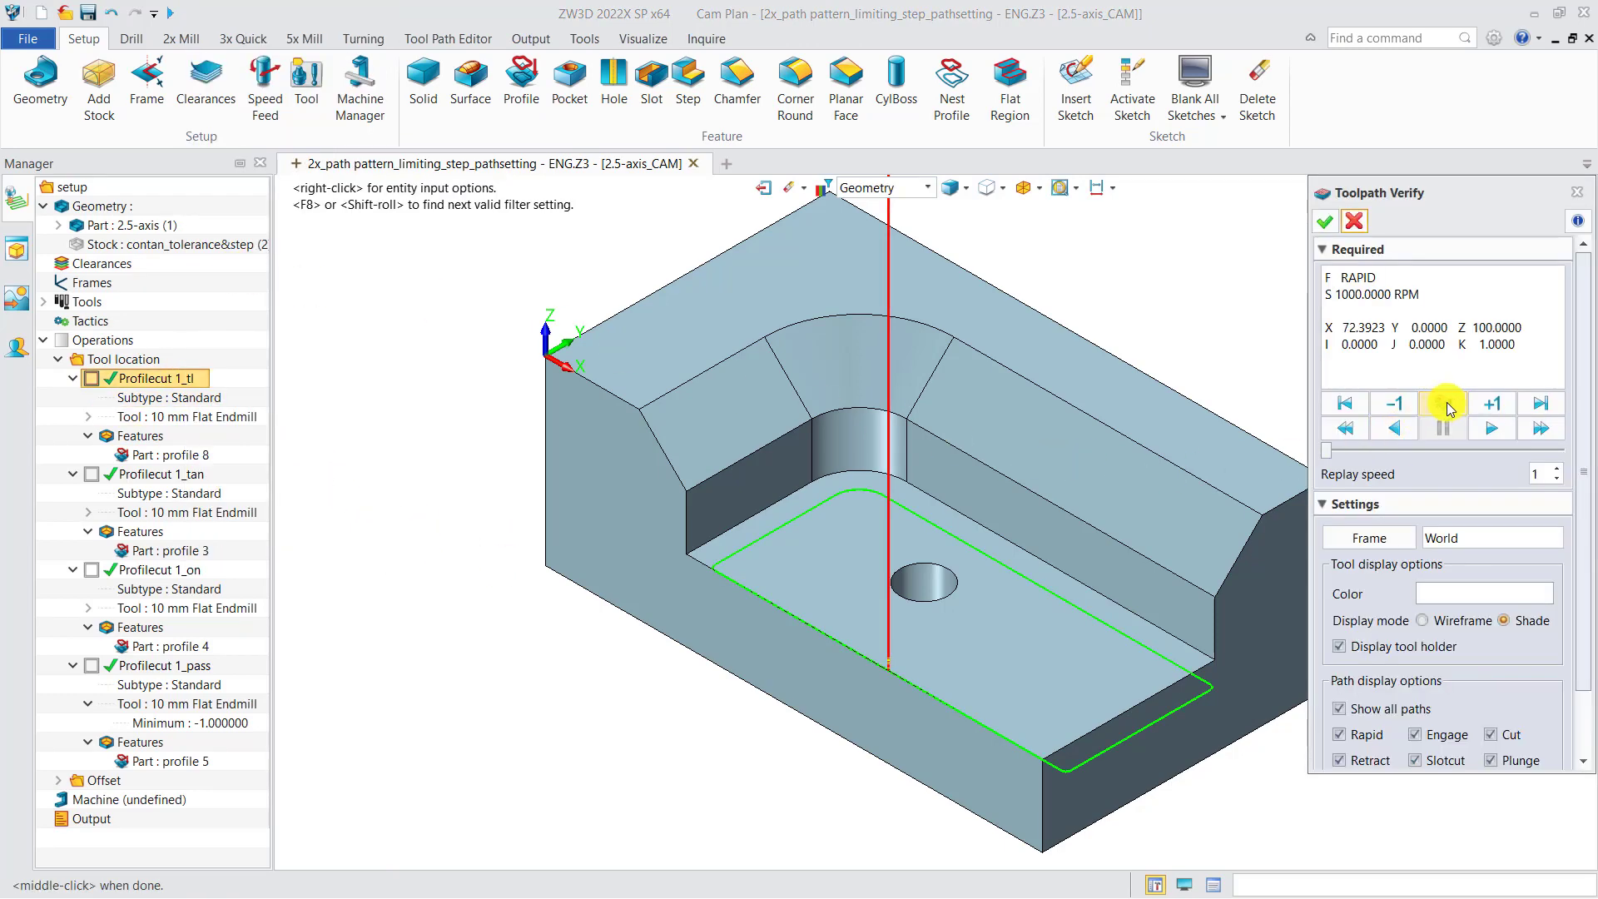
left_click(1444, 405)
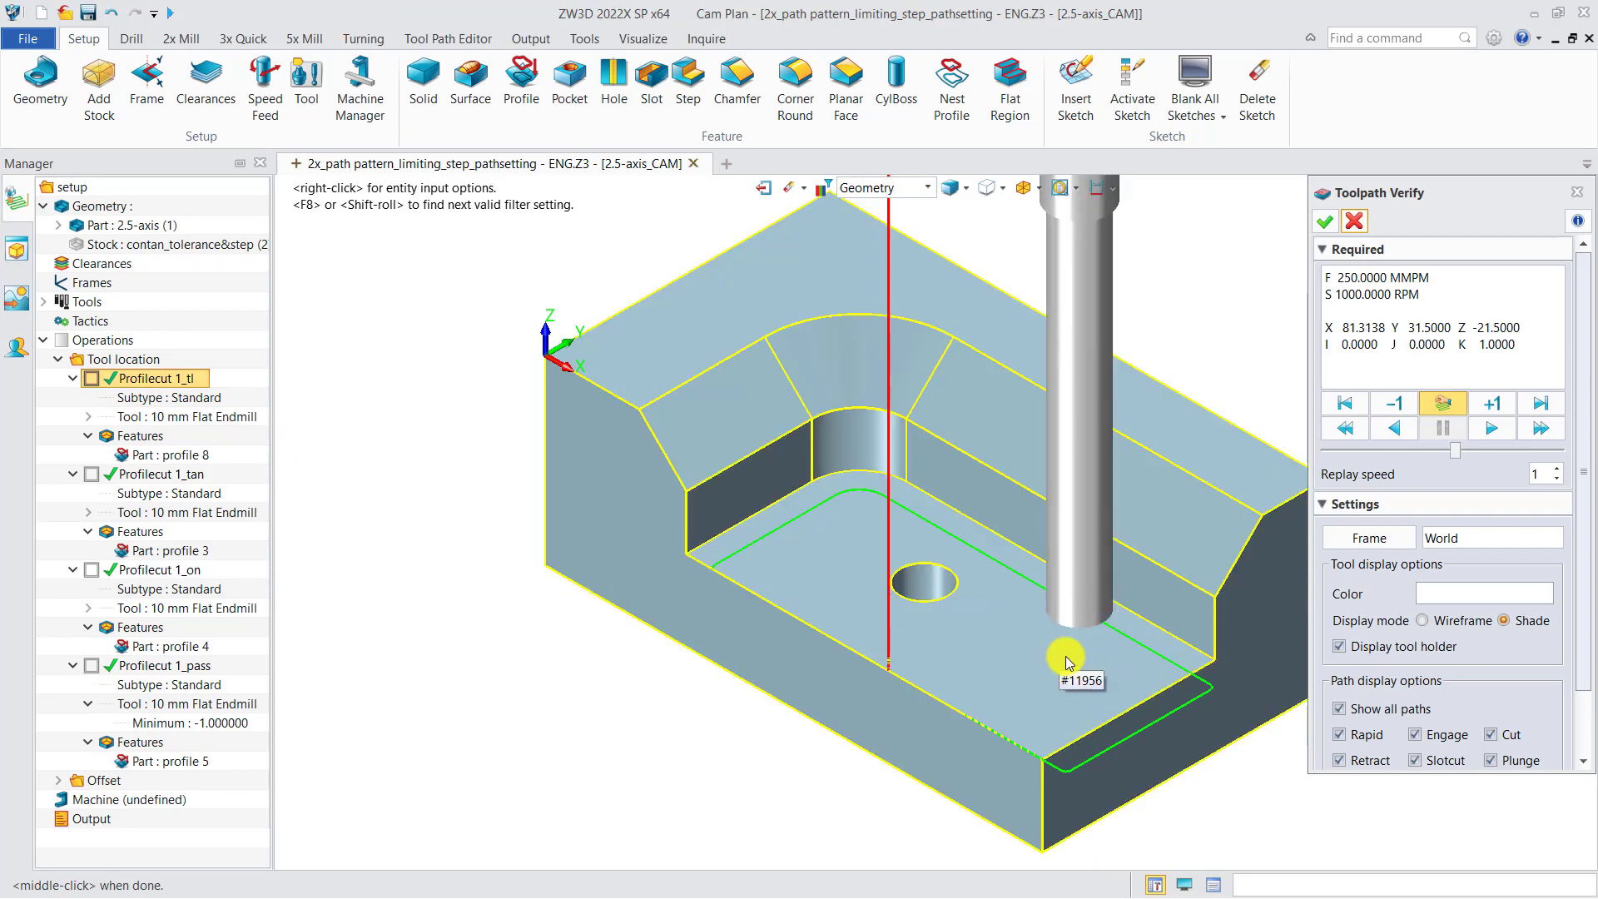
middle_click_drag(1068, 663, 916, 652)
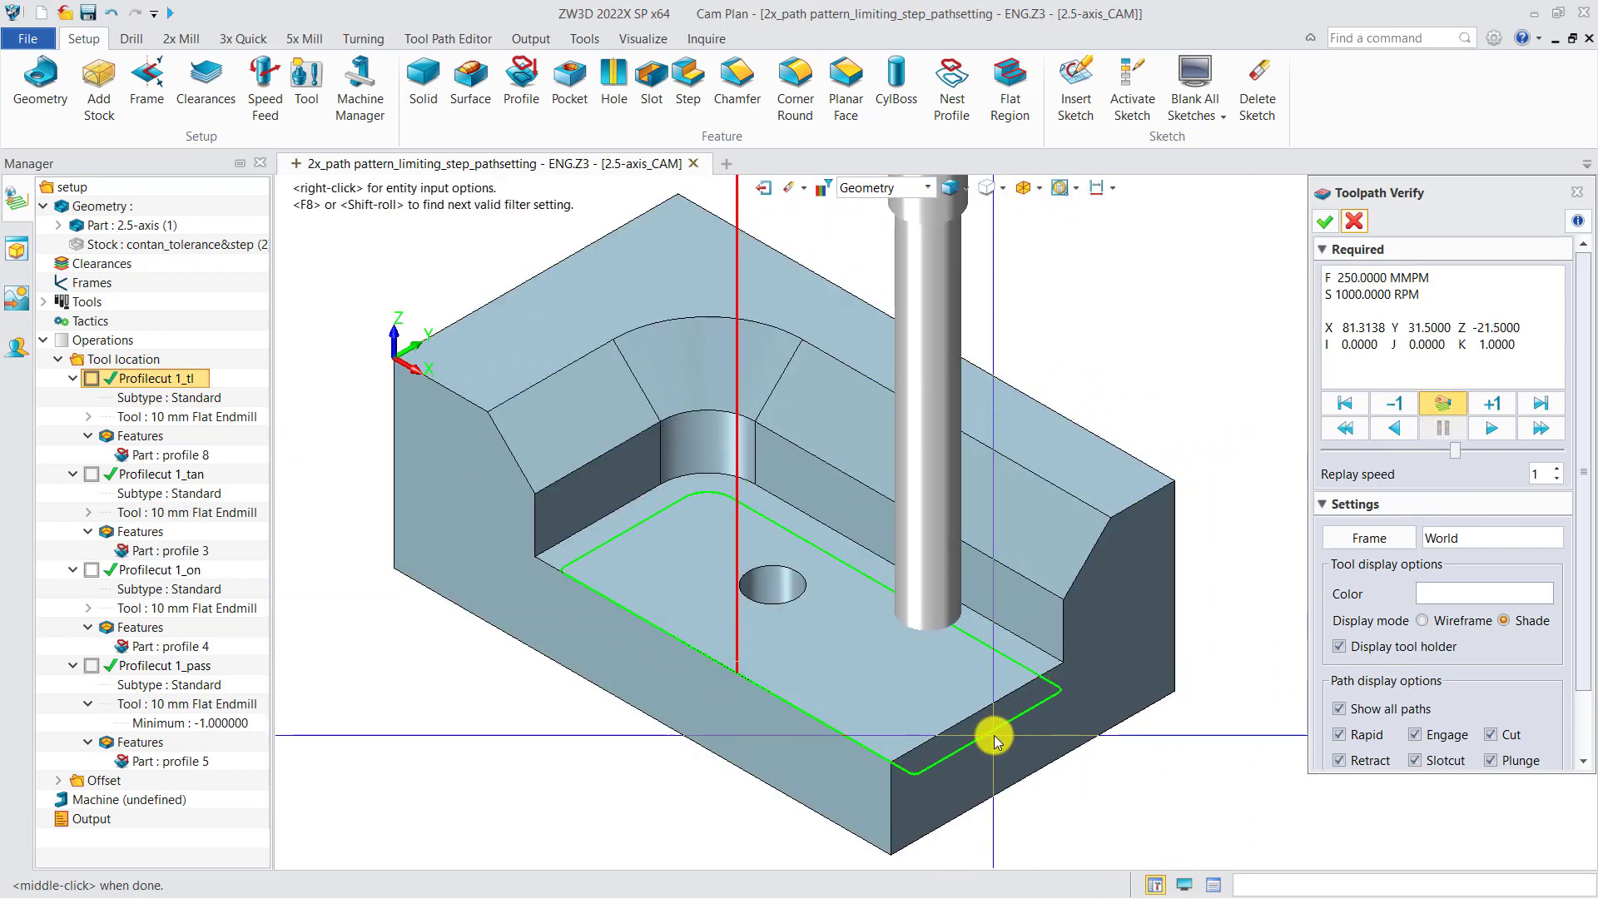
mouse_move(1049, 776)
middle_mouse_down()
mouse_move(1095, 791)
mouse_move(1063, 778)
middle_mouse_up()
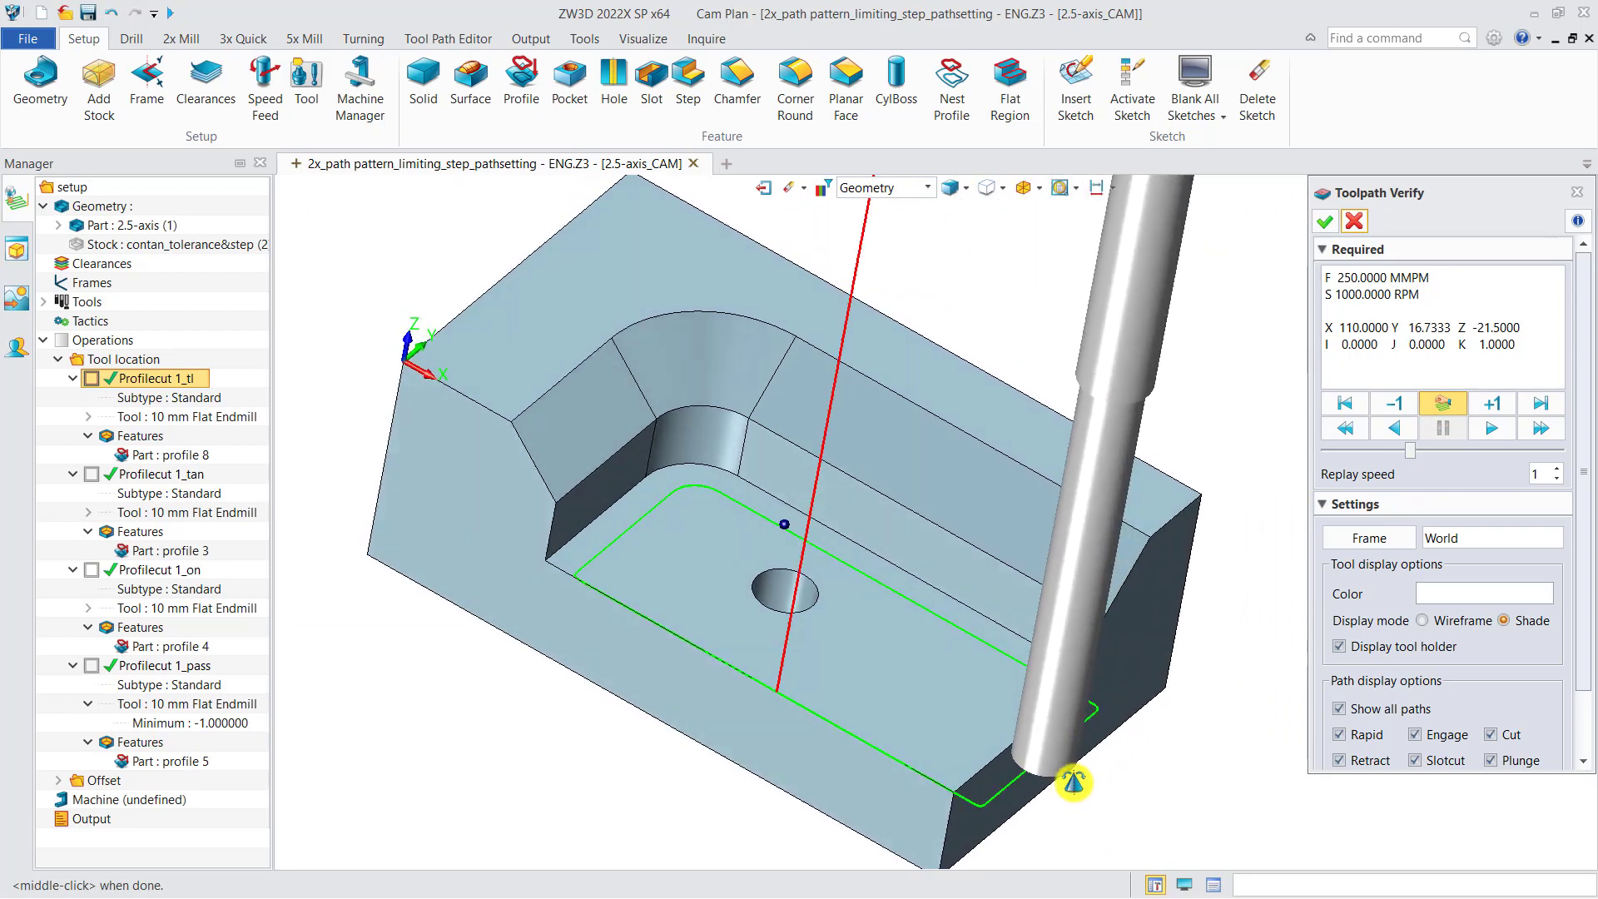
left_click(838, 713)
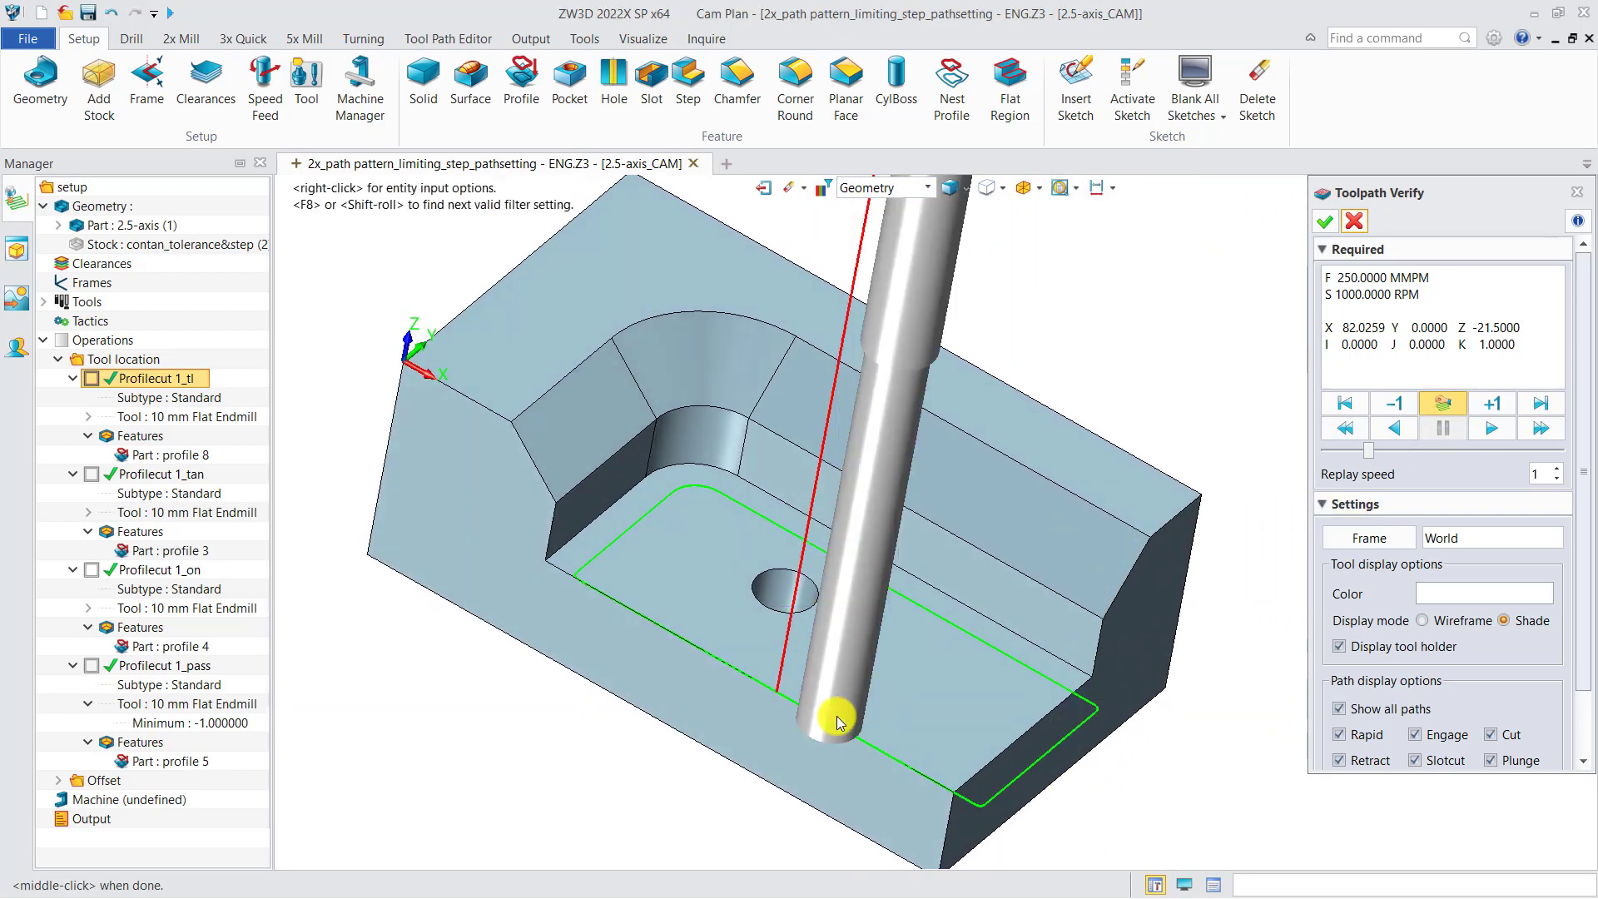
middle_click_drag(882, 718, 849, 702)
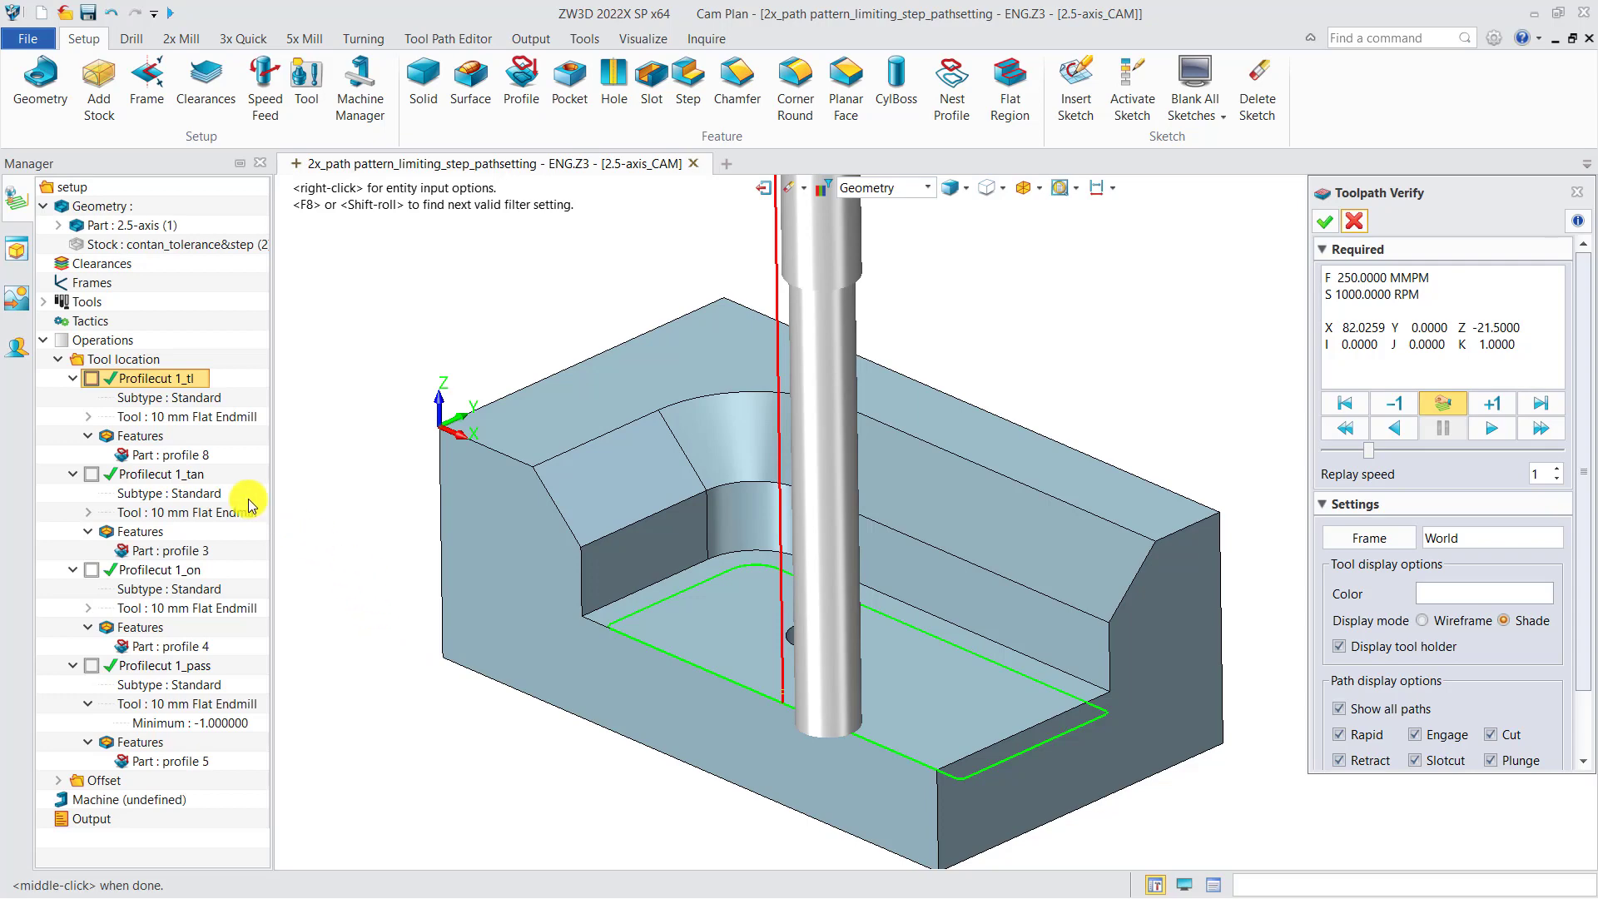
Check the Machining Side setting in the path settings of Profilecut 1_tl, and close the operation's form
double_click(150, 380)
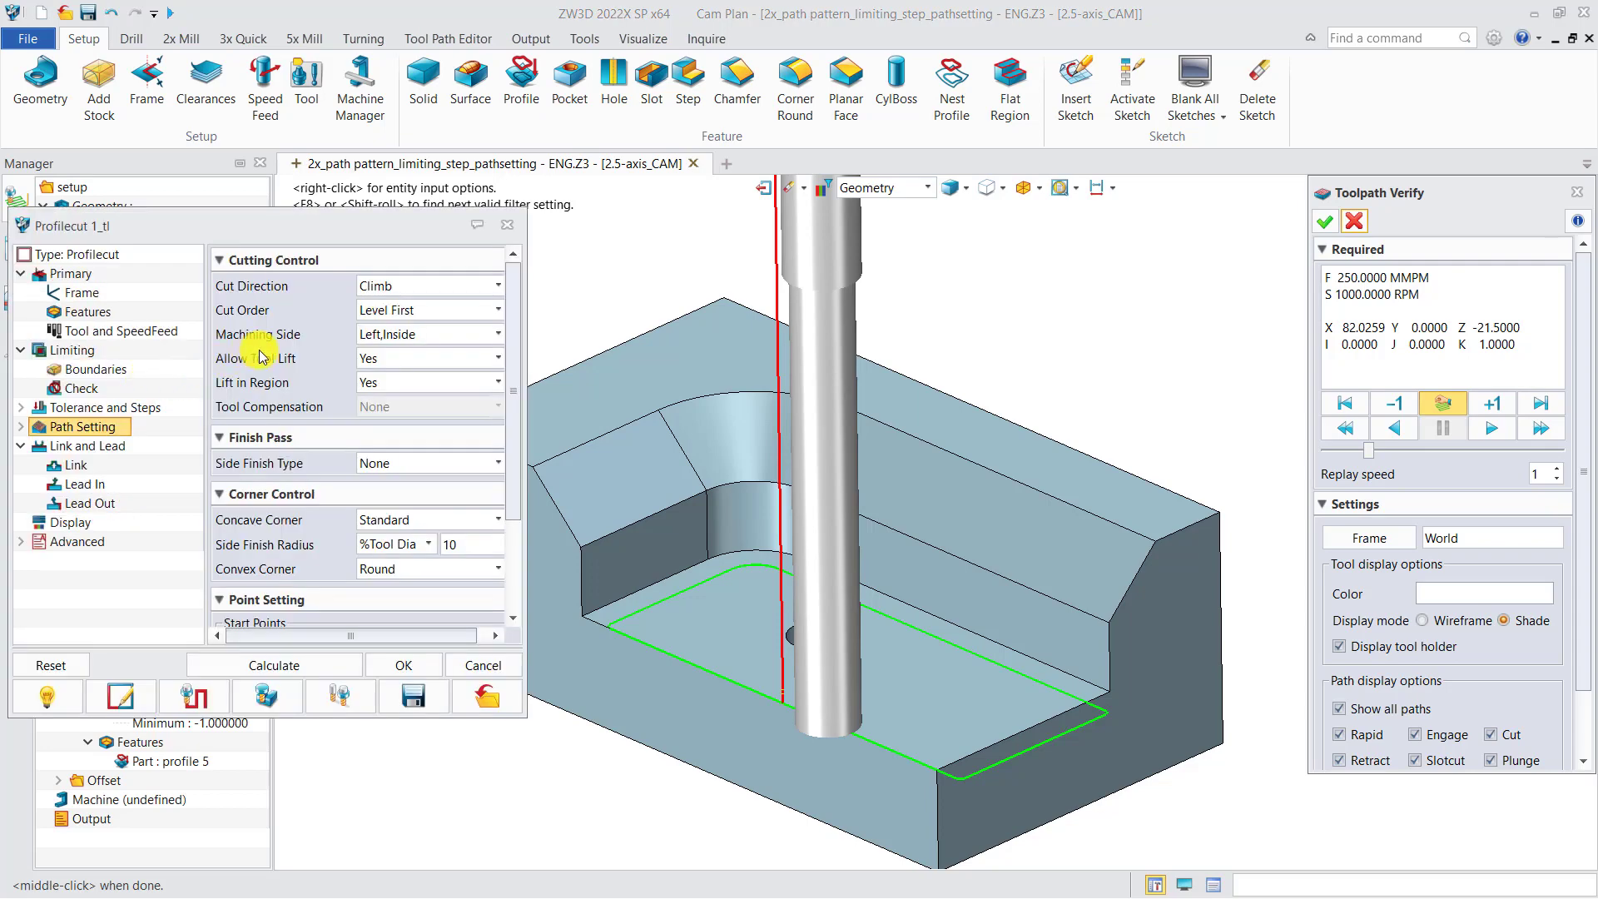
mouse_move(274, 343)
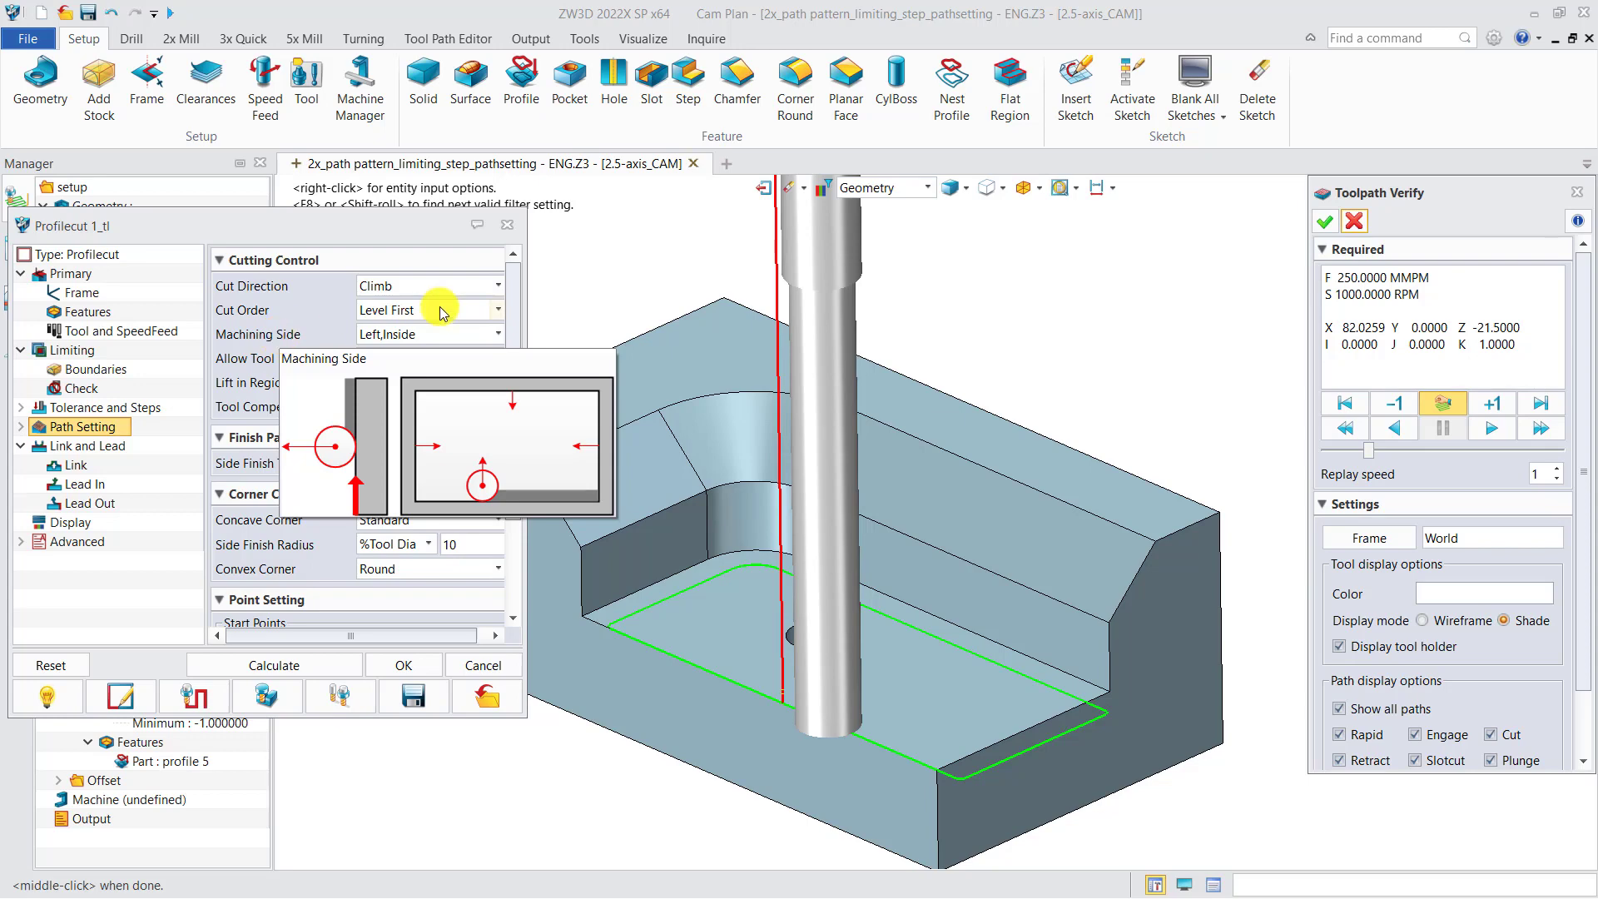
left_click(507, 226)
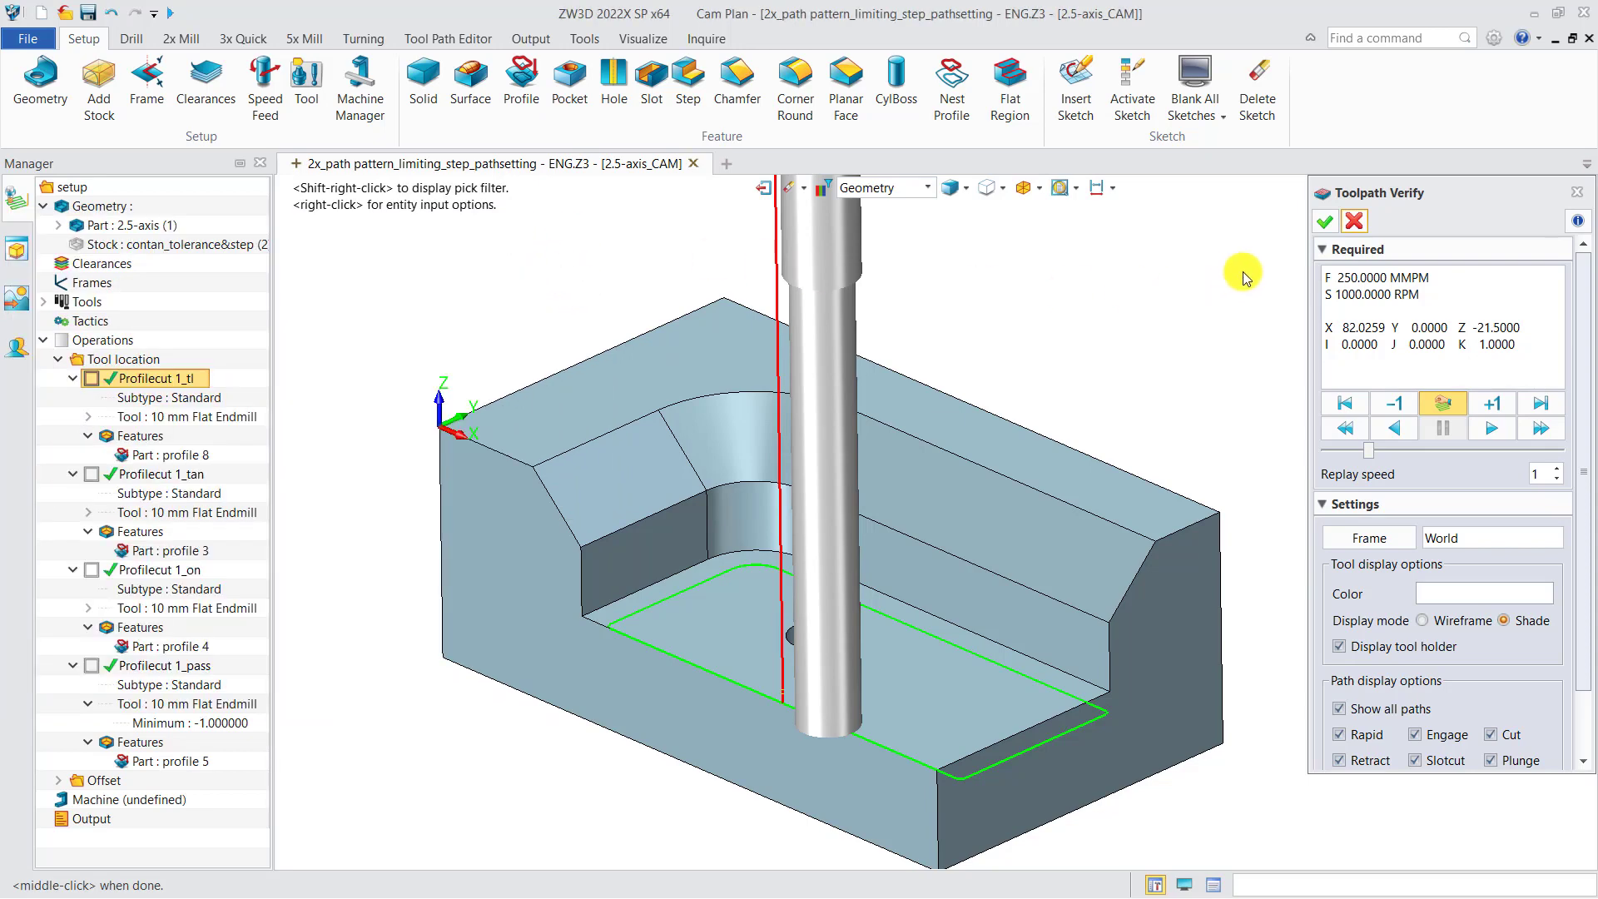
Close the toolpath verification and hide the Profilecut 1_tl toolpath
left_click(1352, 223)
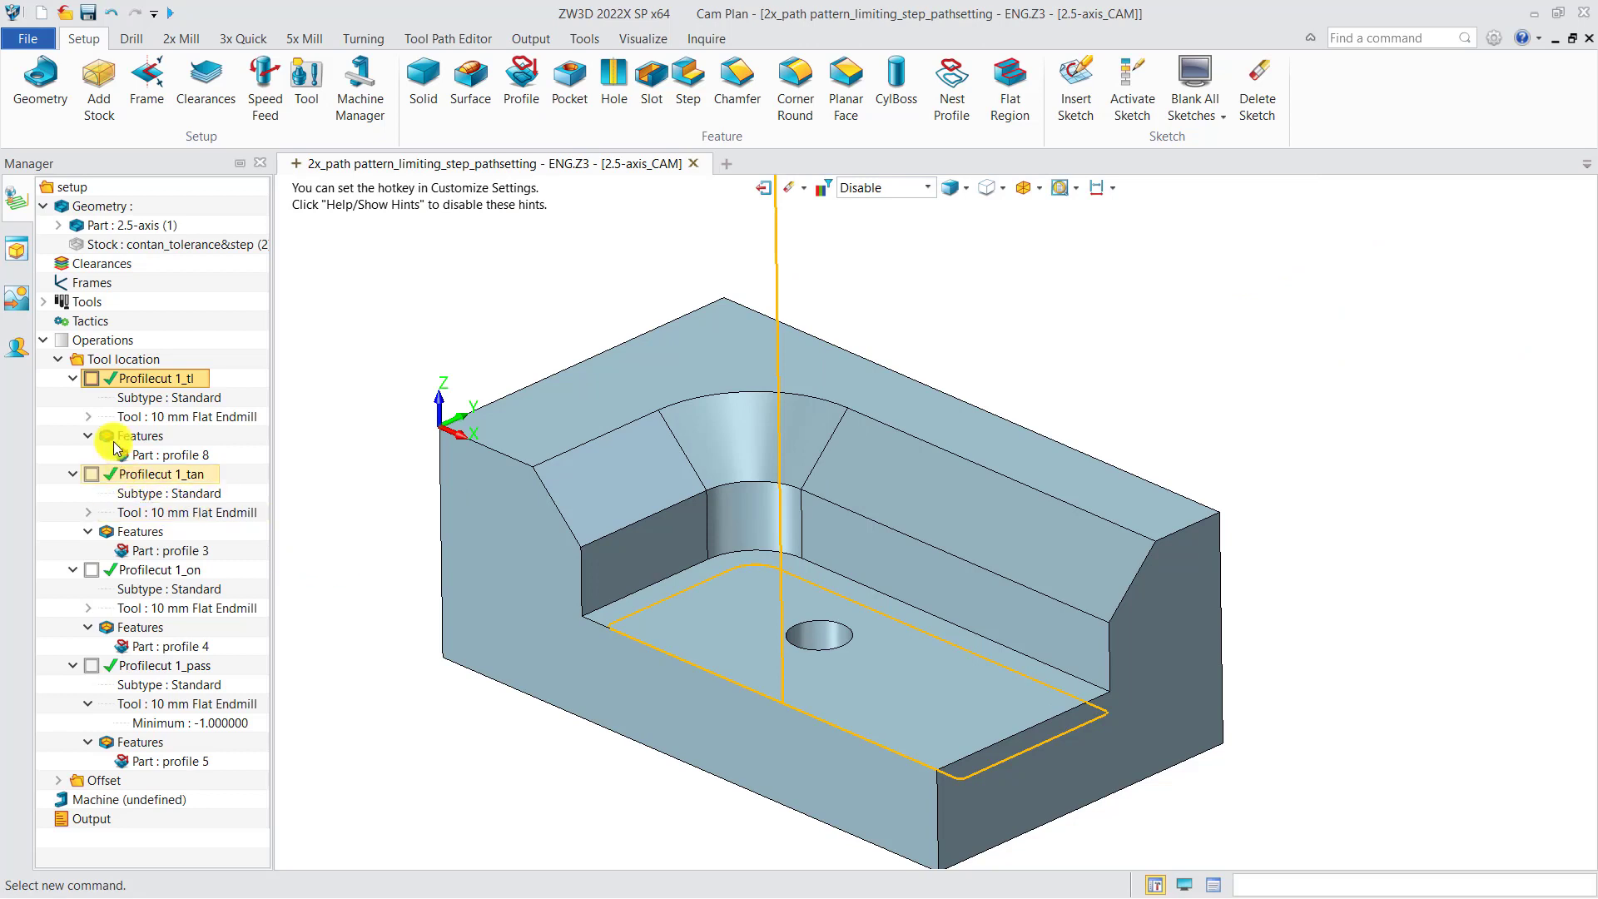
left_click(92, 378)
left_click(91, 473)
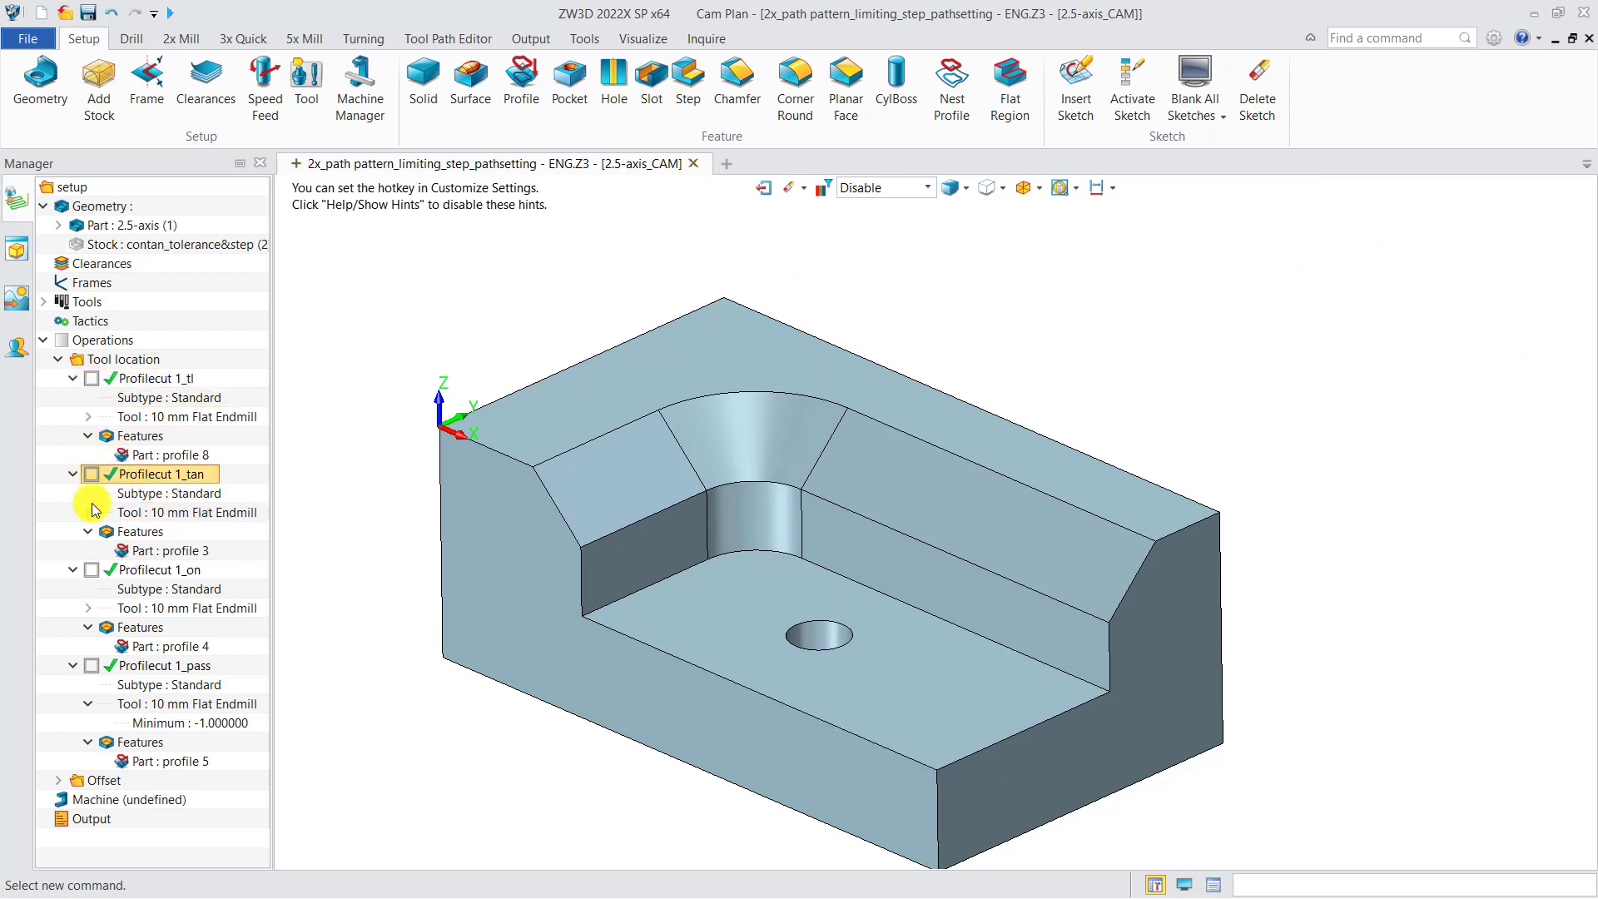
left_click(91, 569)
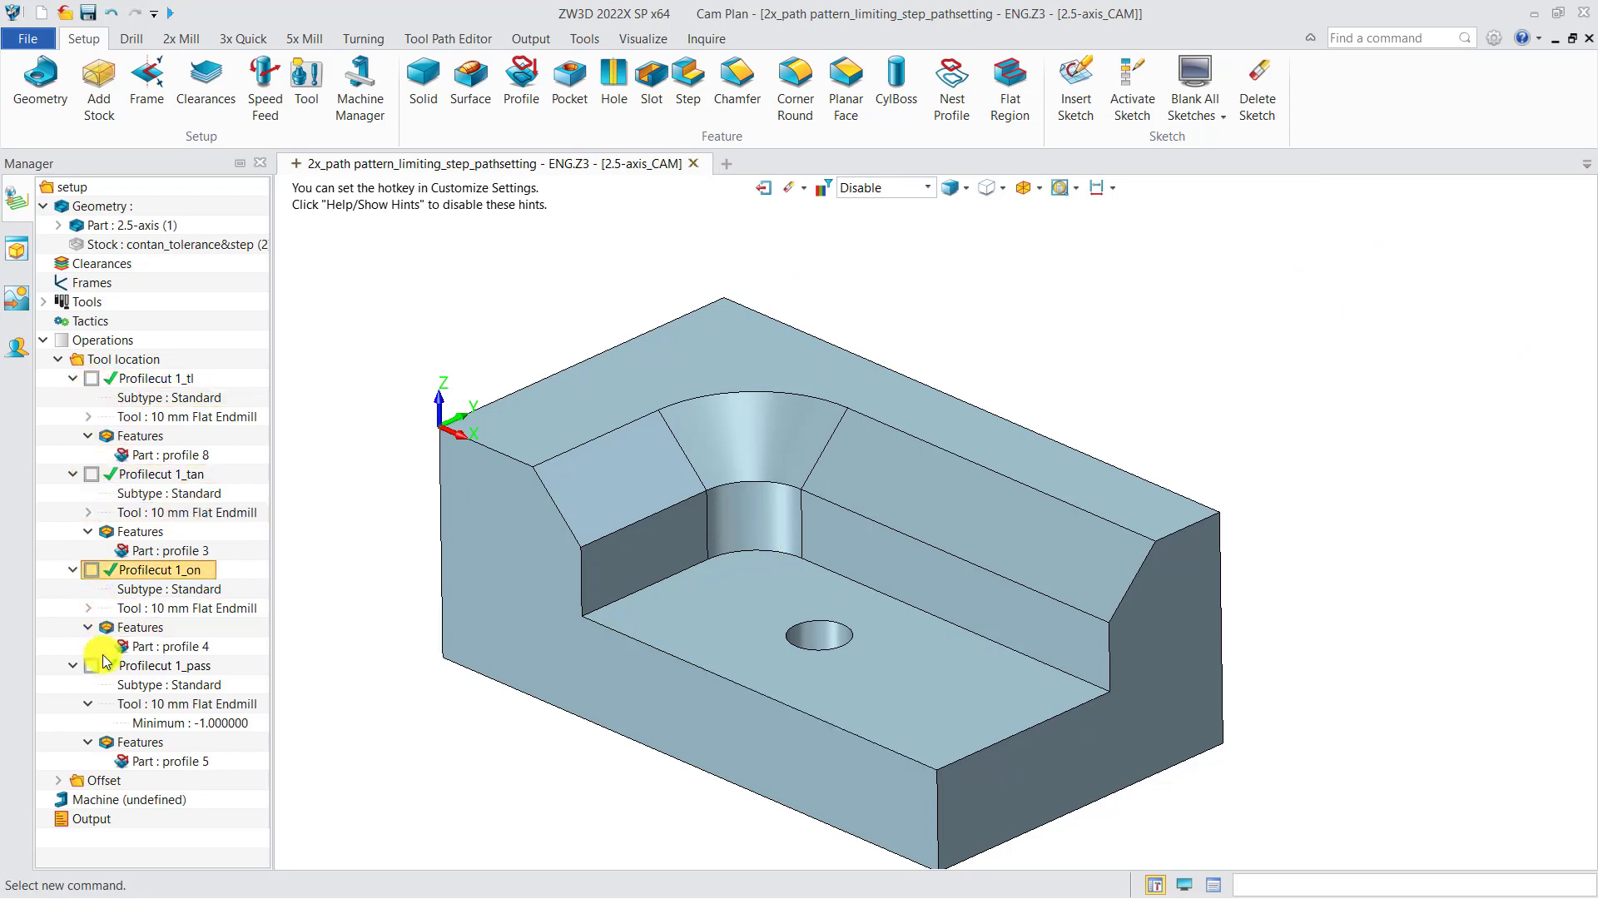
Highlight profile 3, profile 4 and profile 5 of the tool location operations on the part to compare their geometry
left_click(159, 551)
left_click(176, 647)
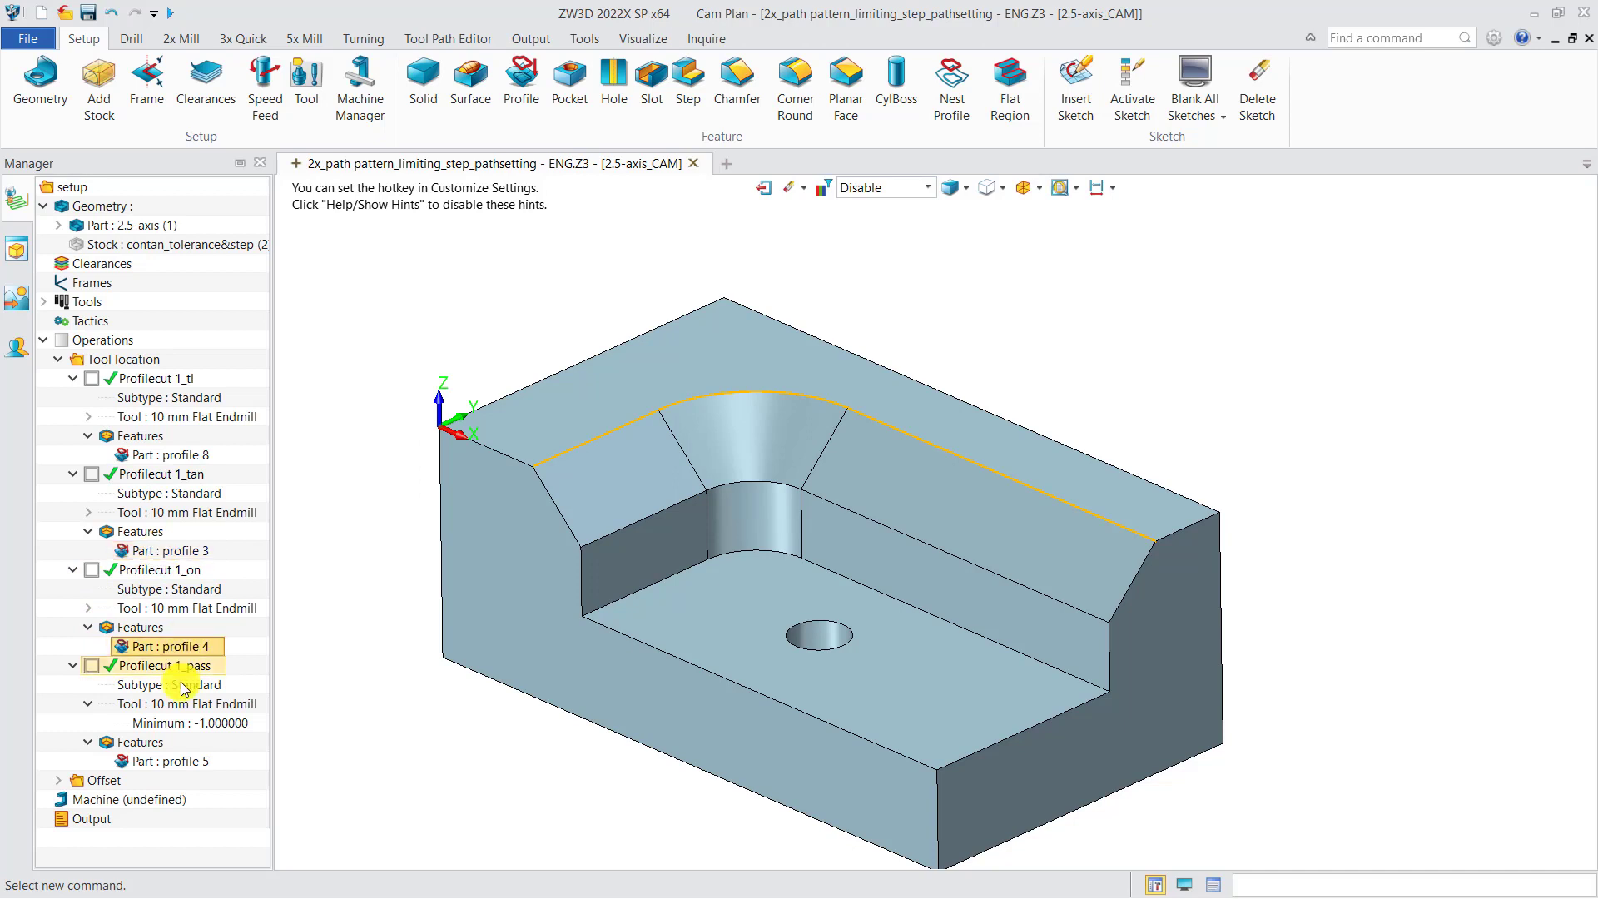
left_click(179, 761)
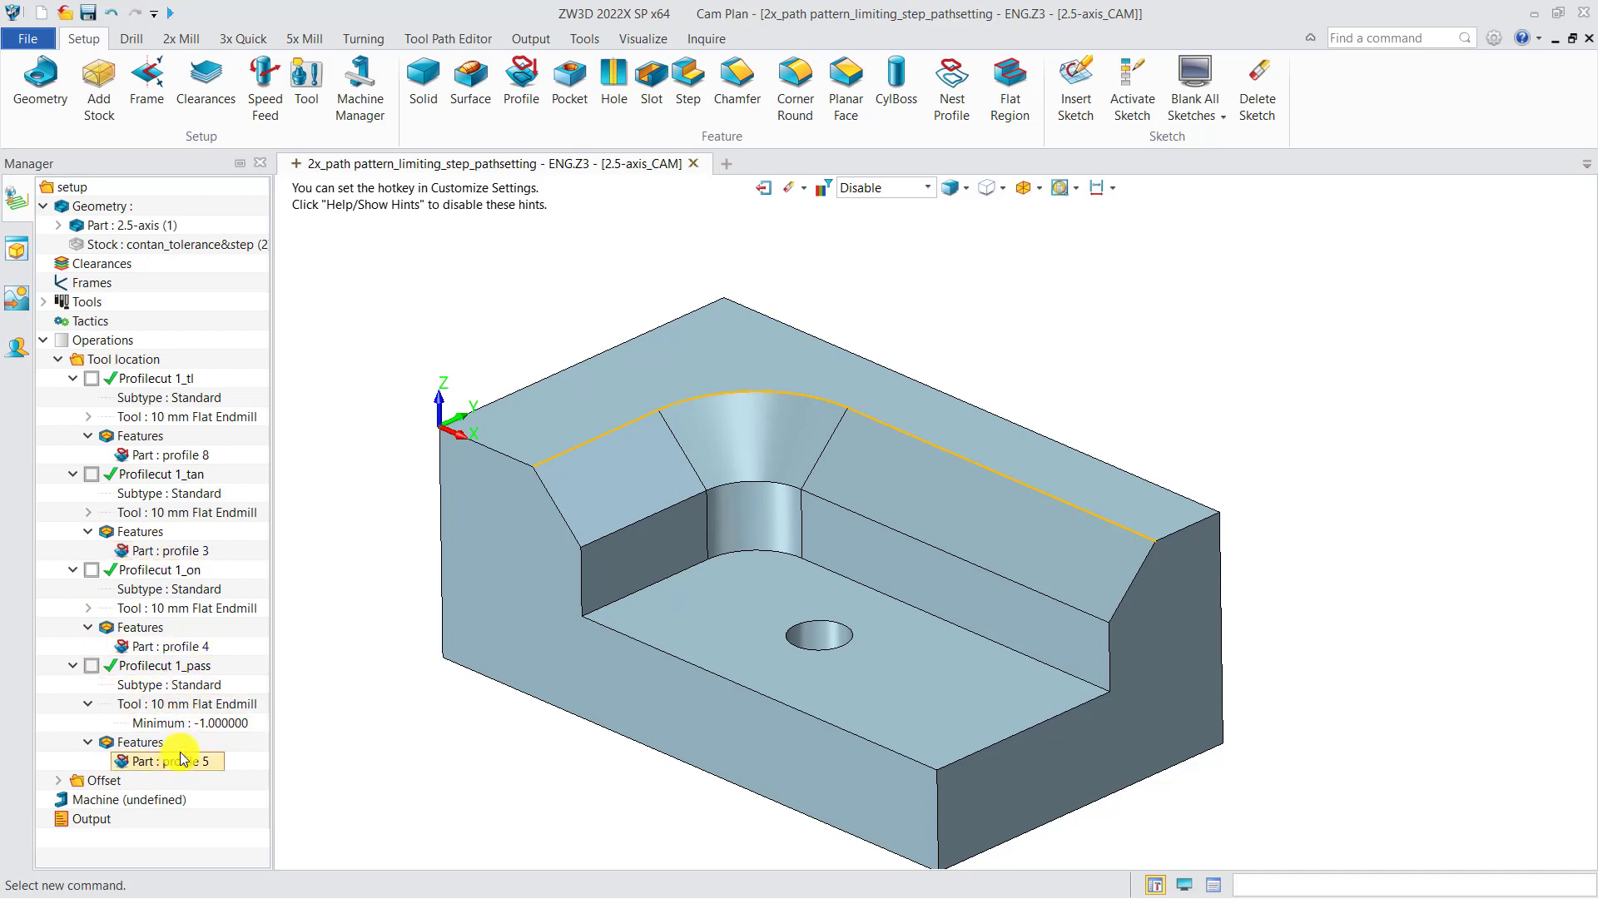
Examine the tool location of each member in profile 3 and the Machining Side setting of Profilecut 1_tan, closing both forms
double_click(167, 550)
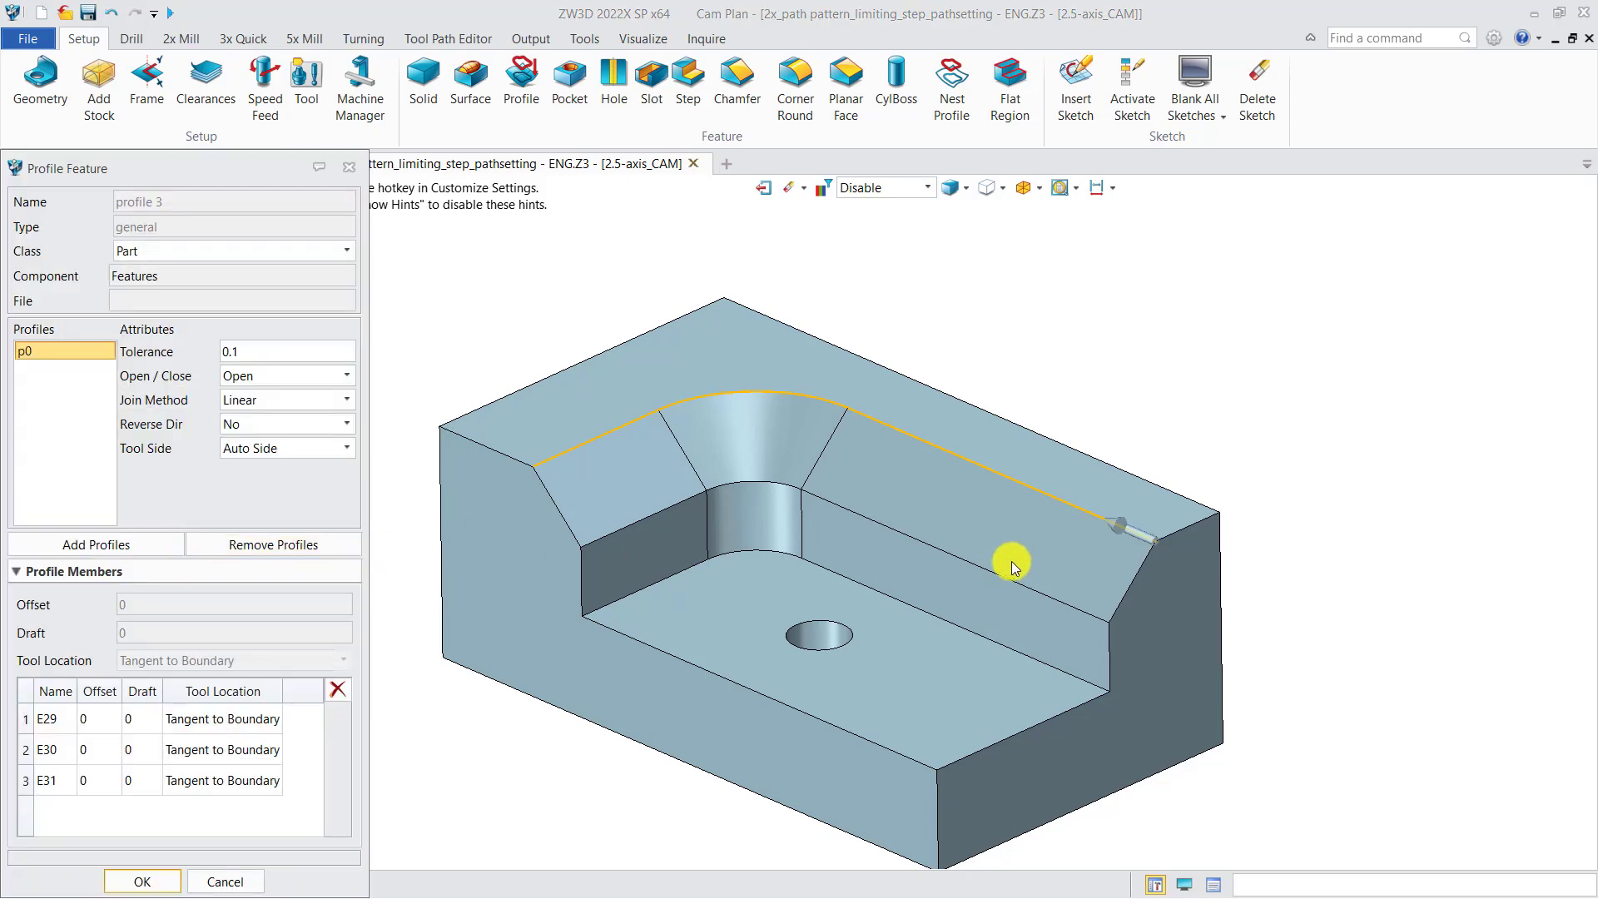
left_click(348, 171)
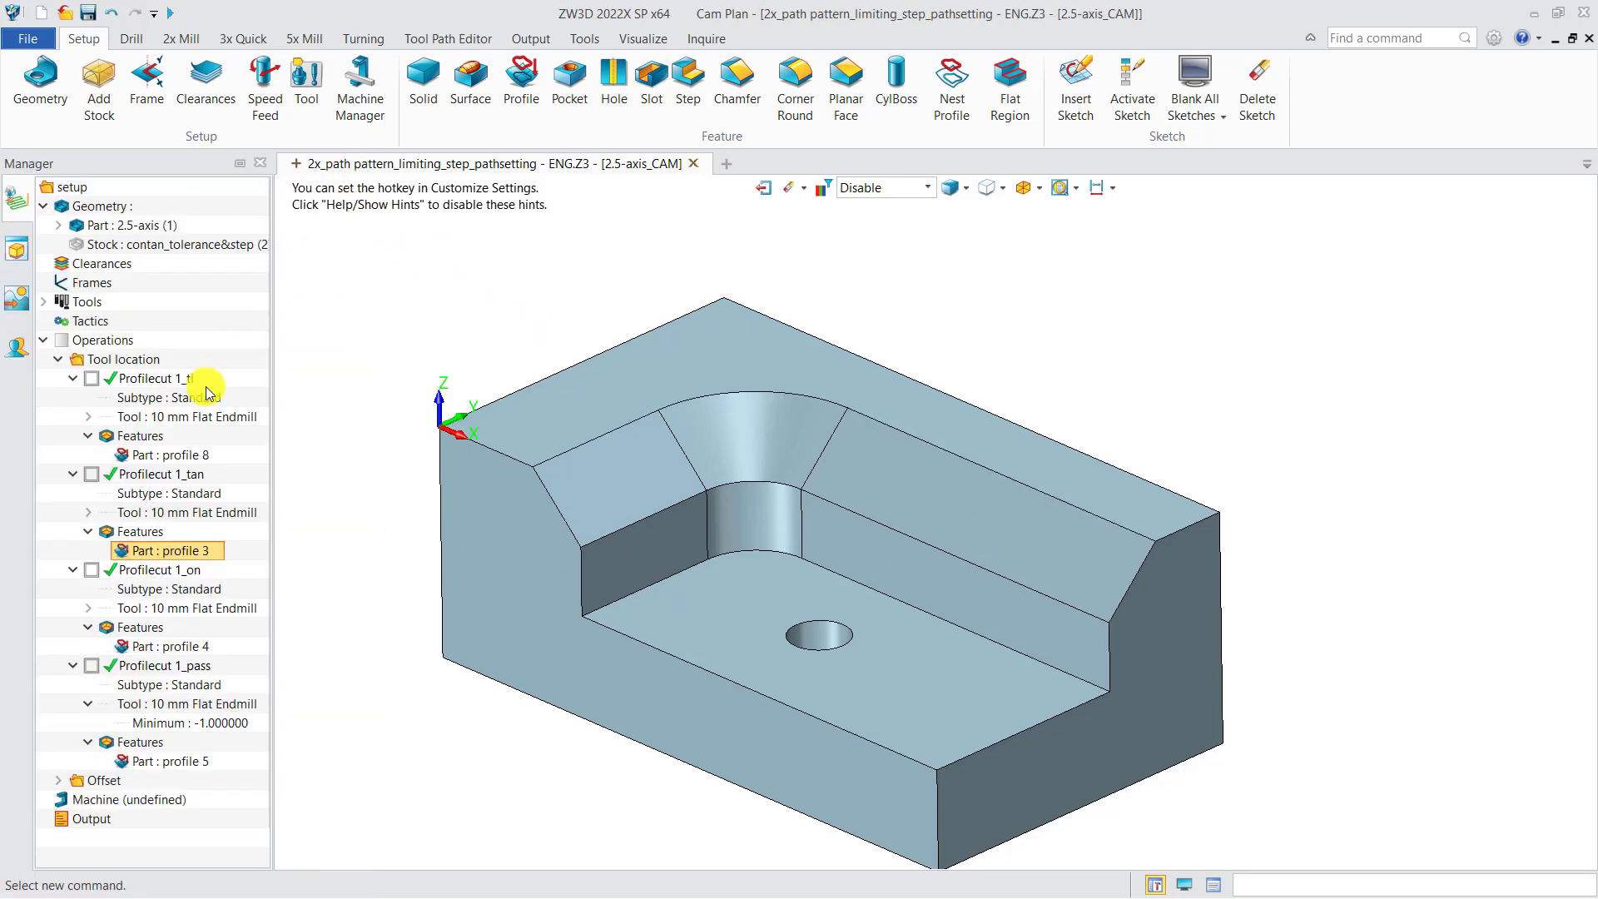
double_click(160, 550)
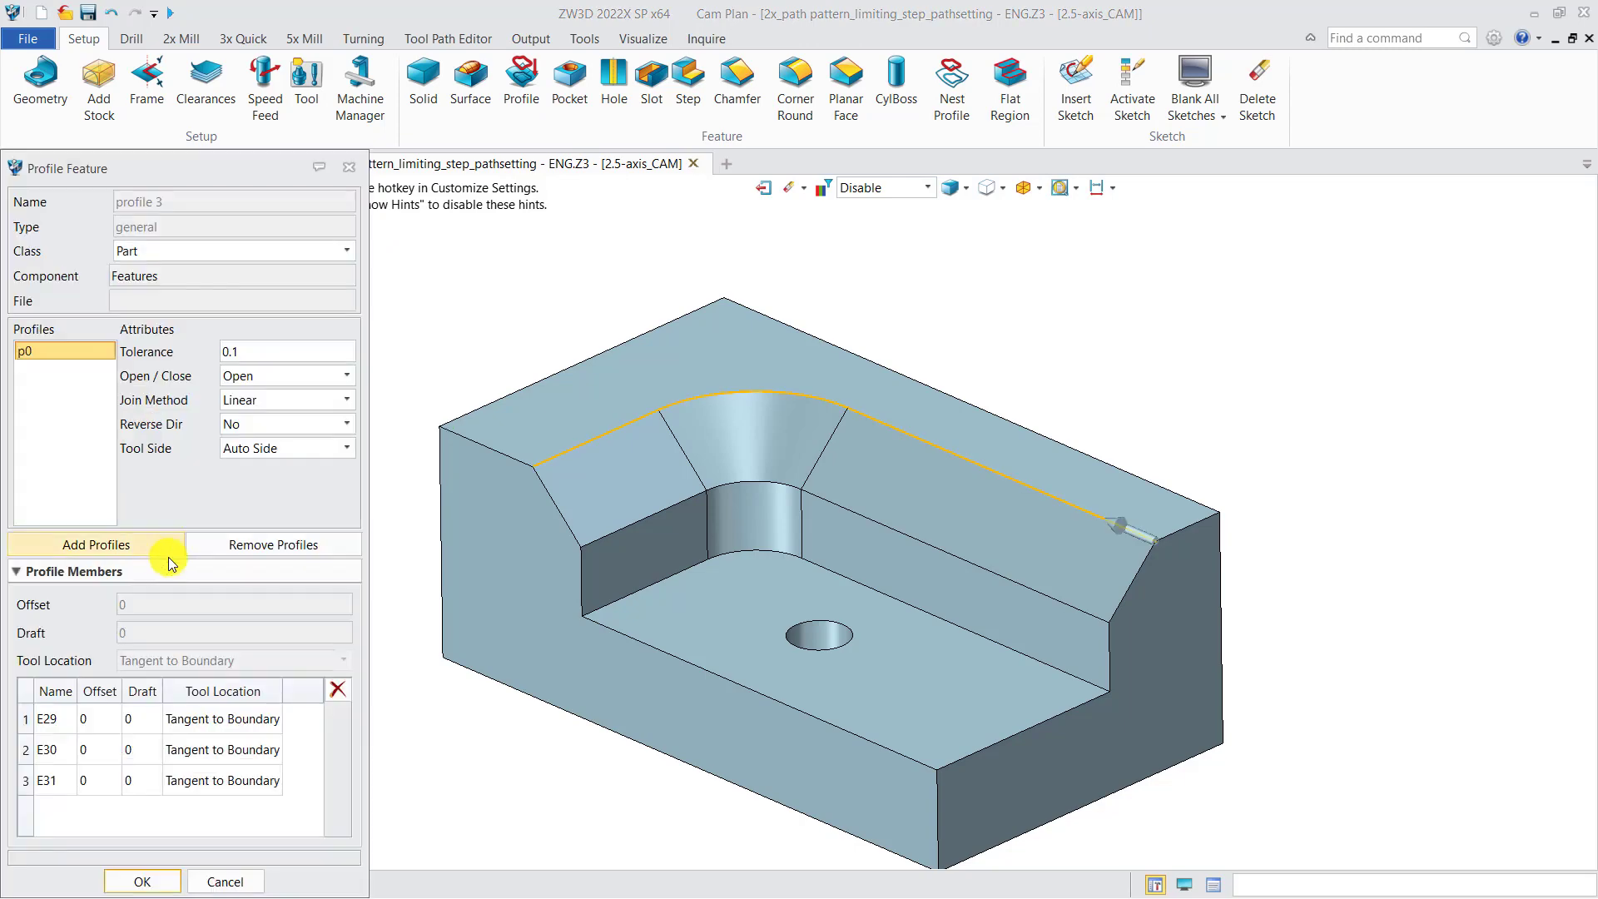
left_click(231, 720)
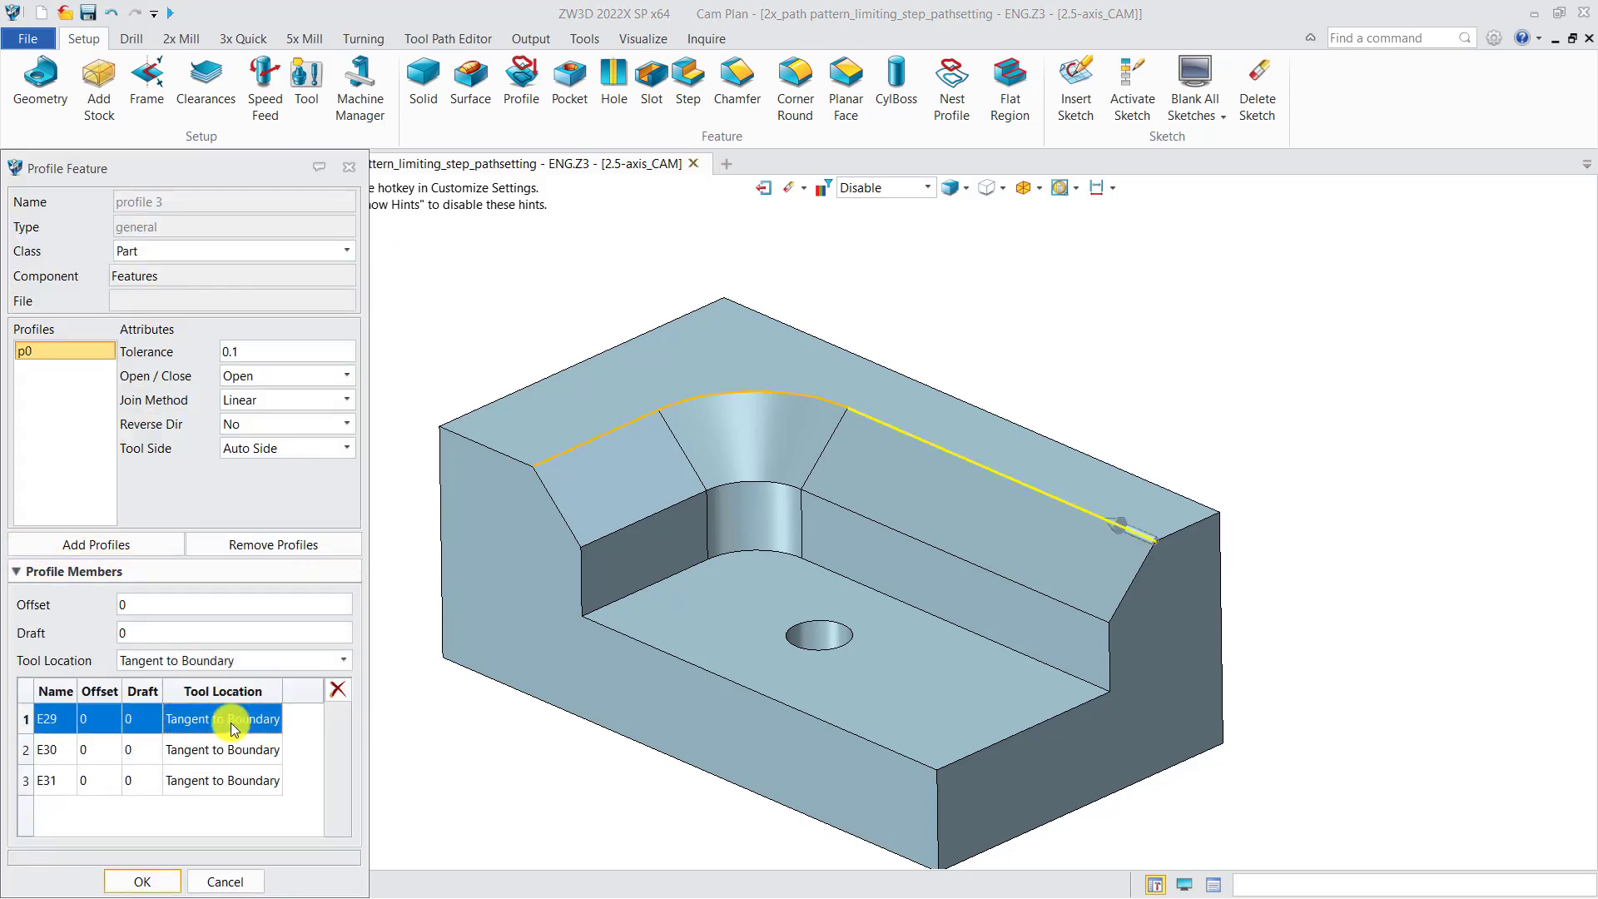
left_click(223, 749)
left_click(233, 780)
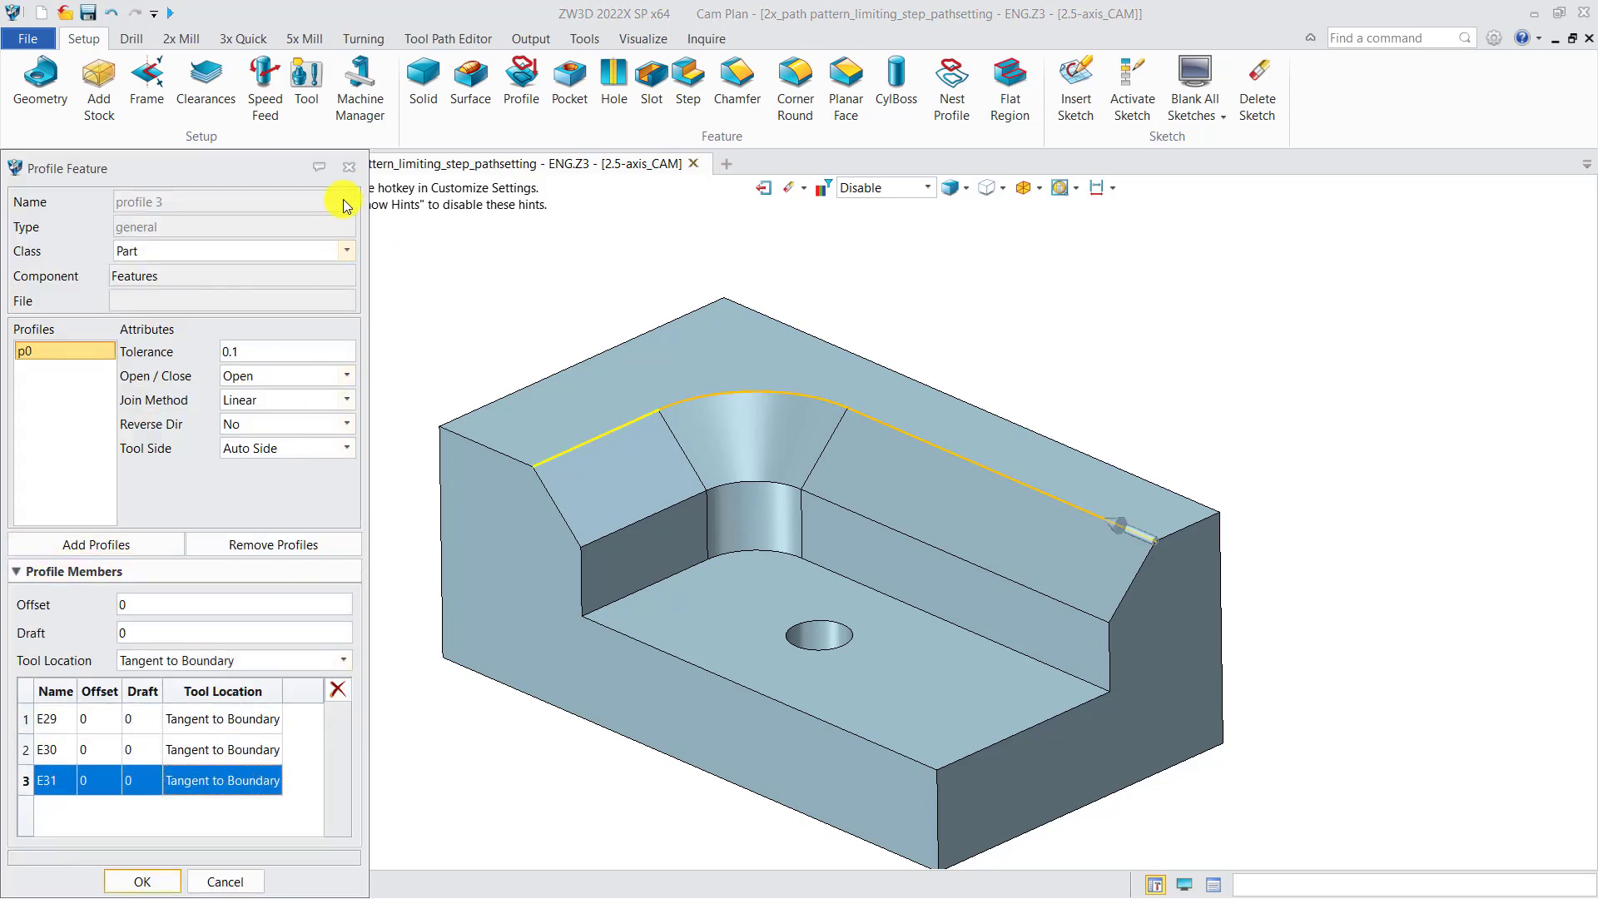
left_click(349, 168)
double_click(158, 476)
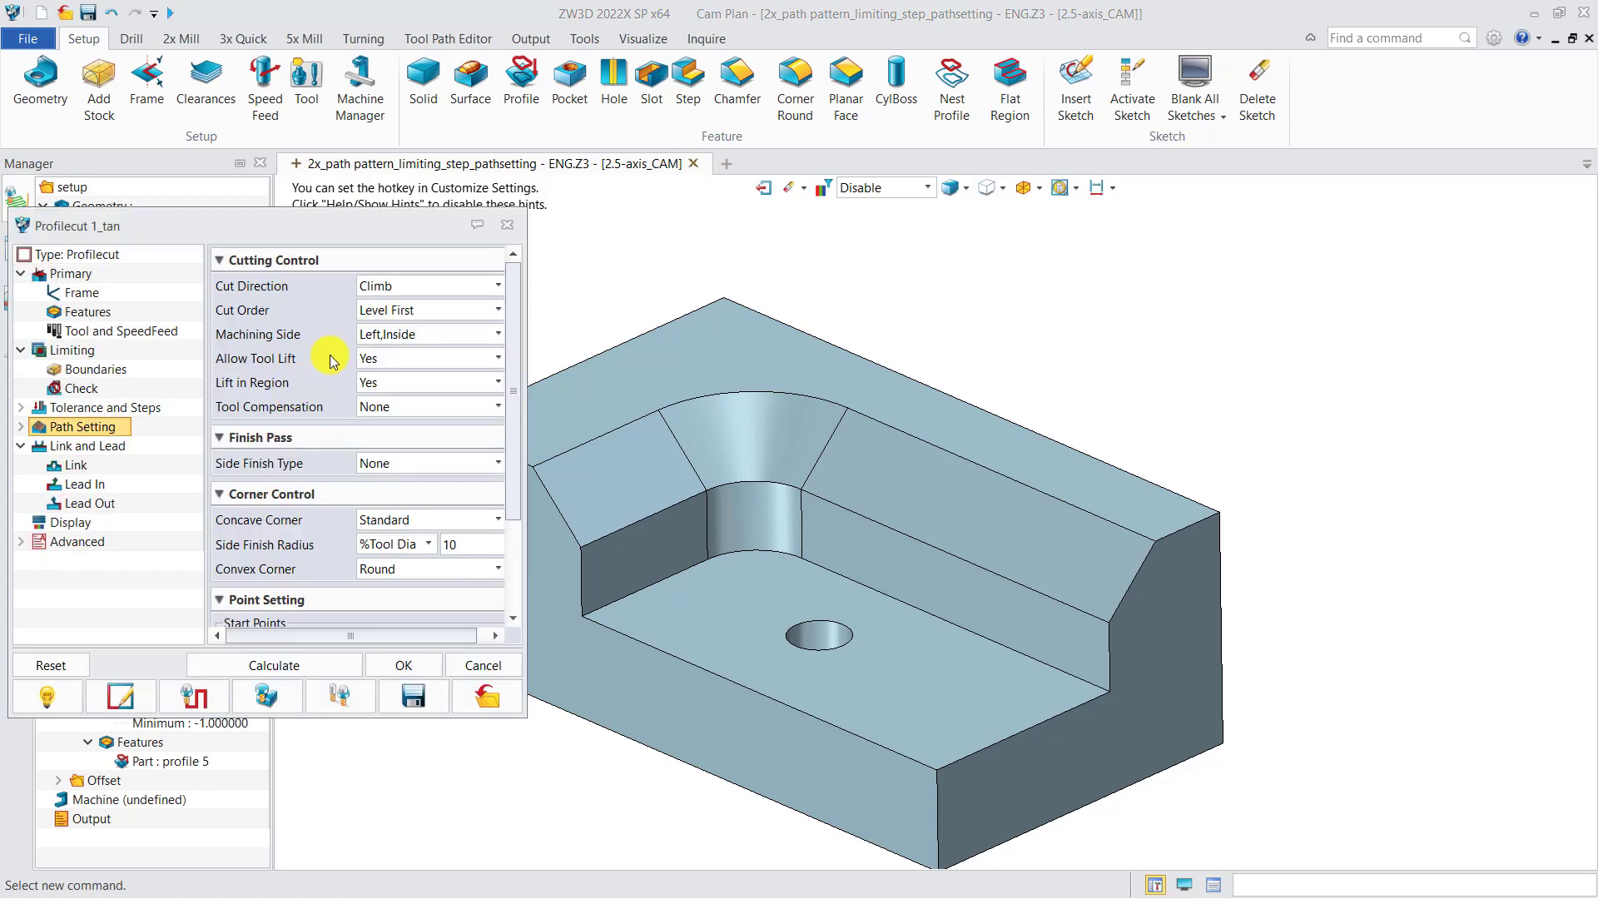
left_click(508, 229)
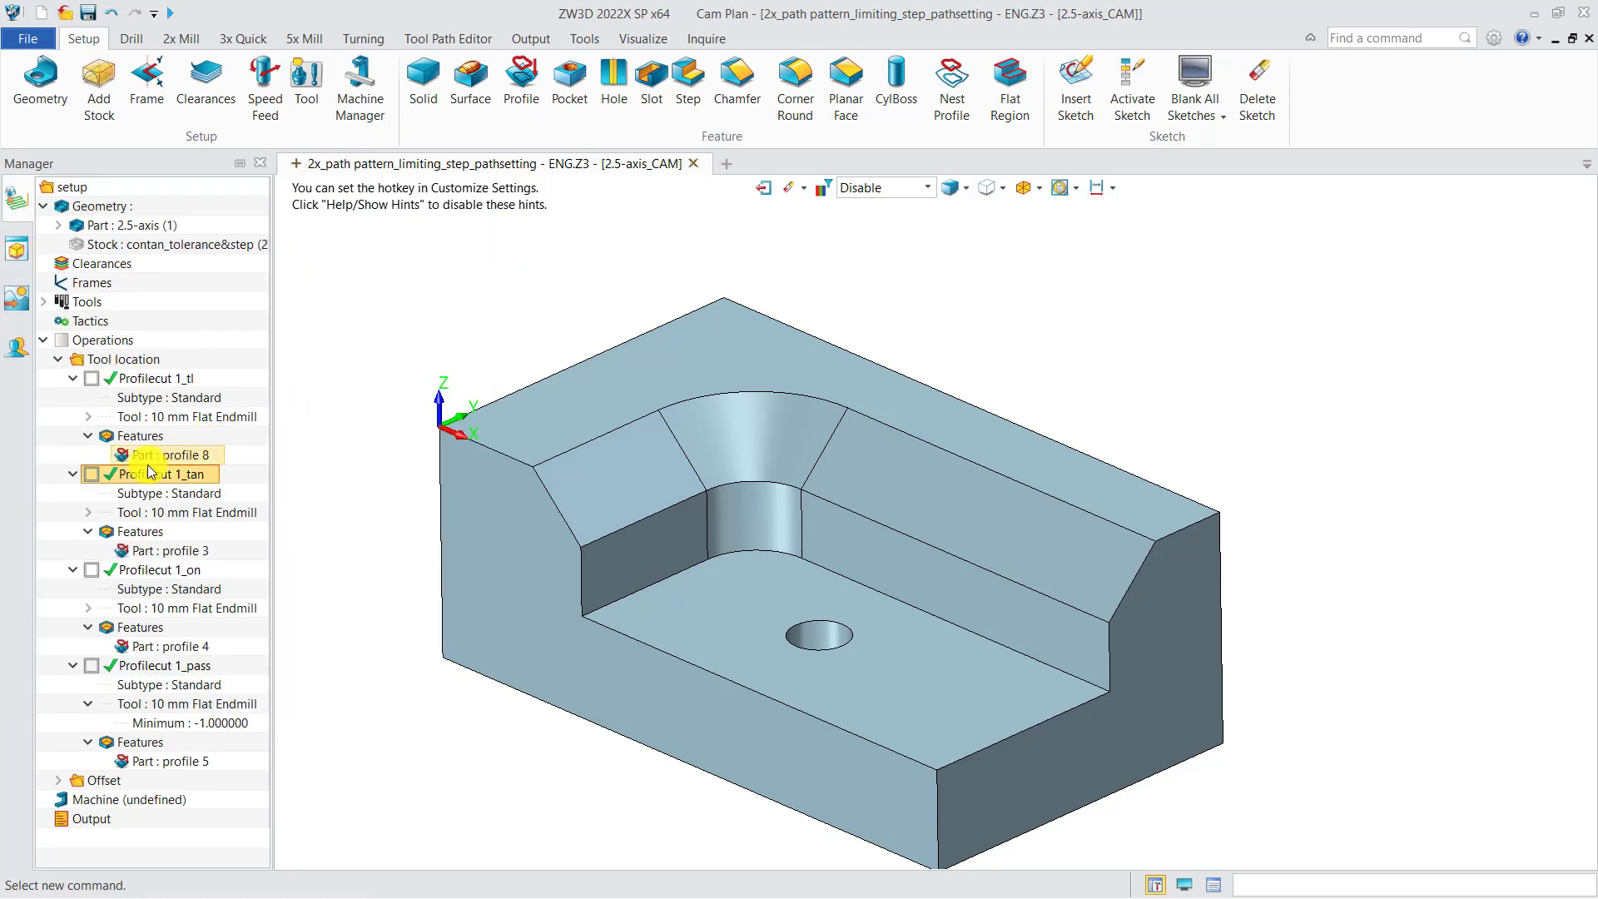
Show the Profilecut 1_tan toolpath and verify it interactively by moving the tool along the pocket's long upper edge
left_click(91, 475)
middle_click_drag(502, 509, 607, 521)
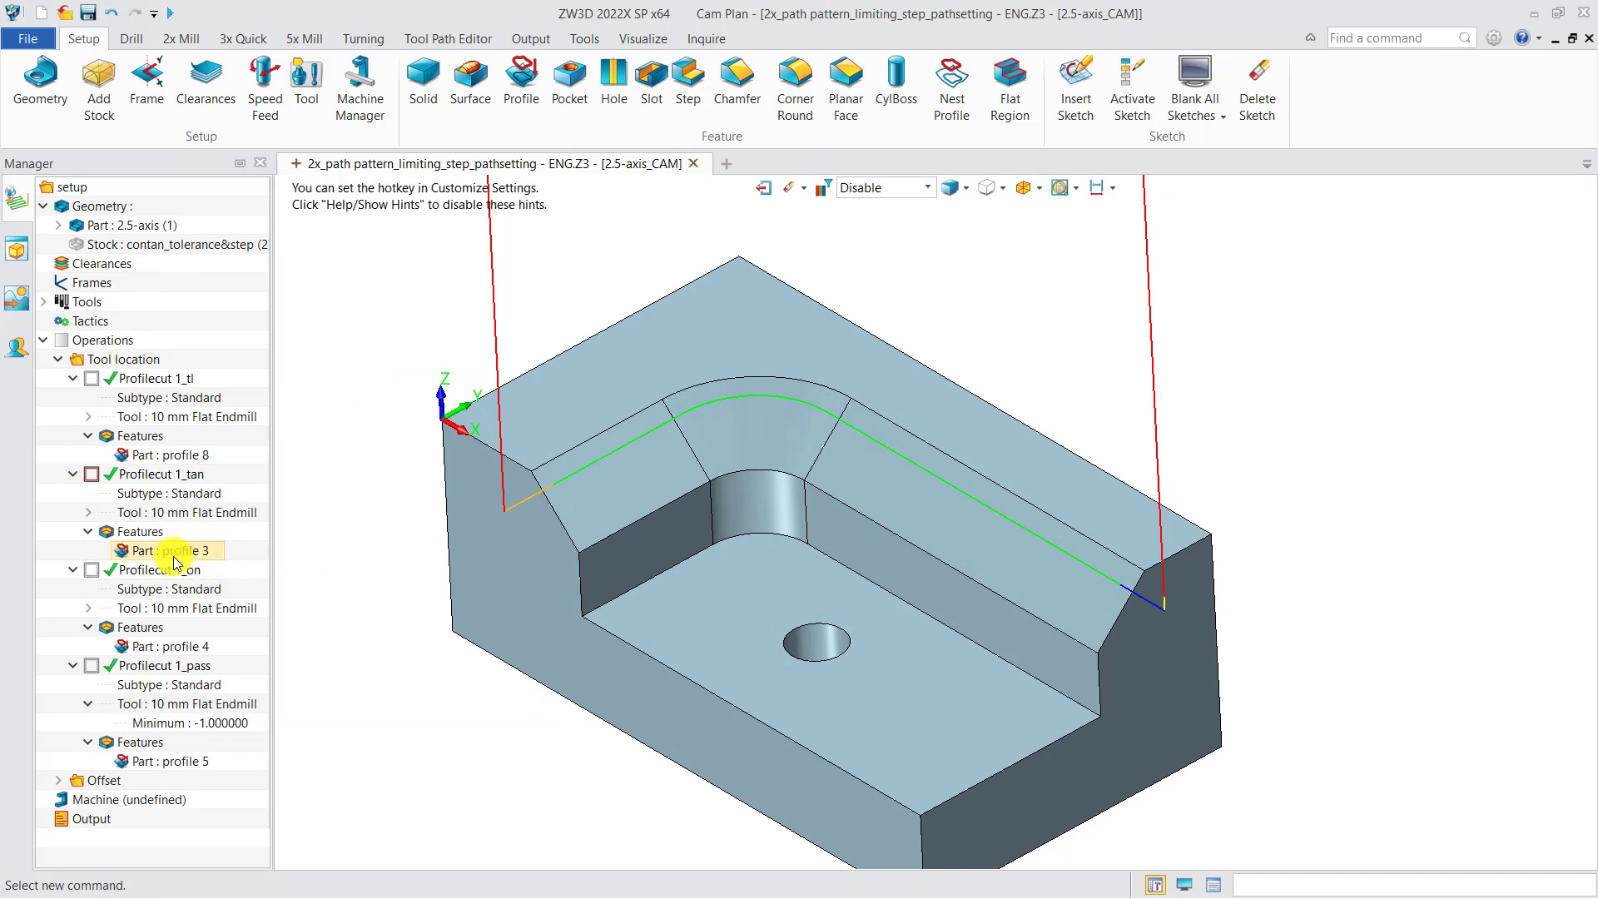
right_click(154, 475)
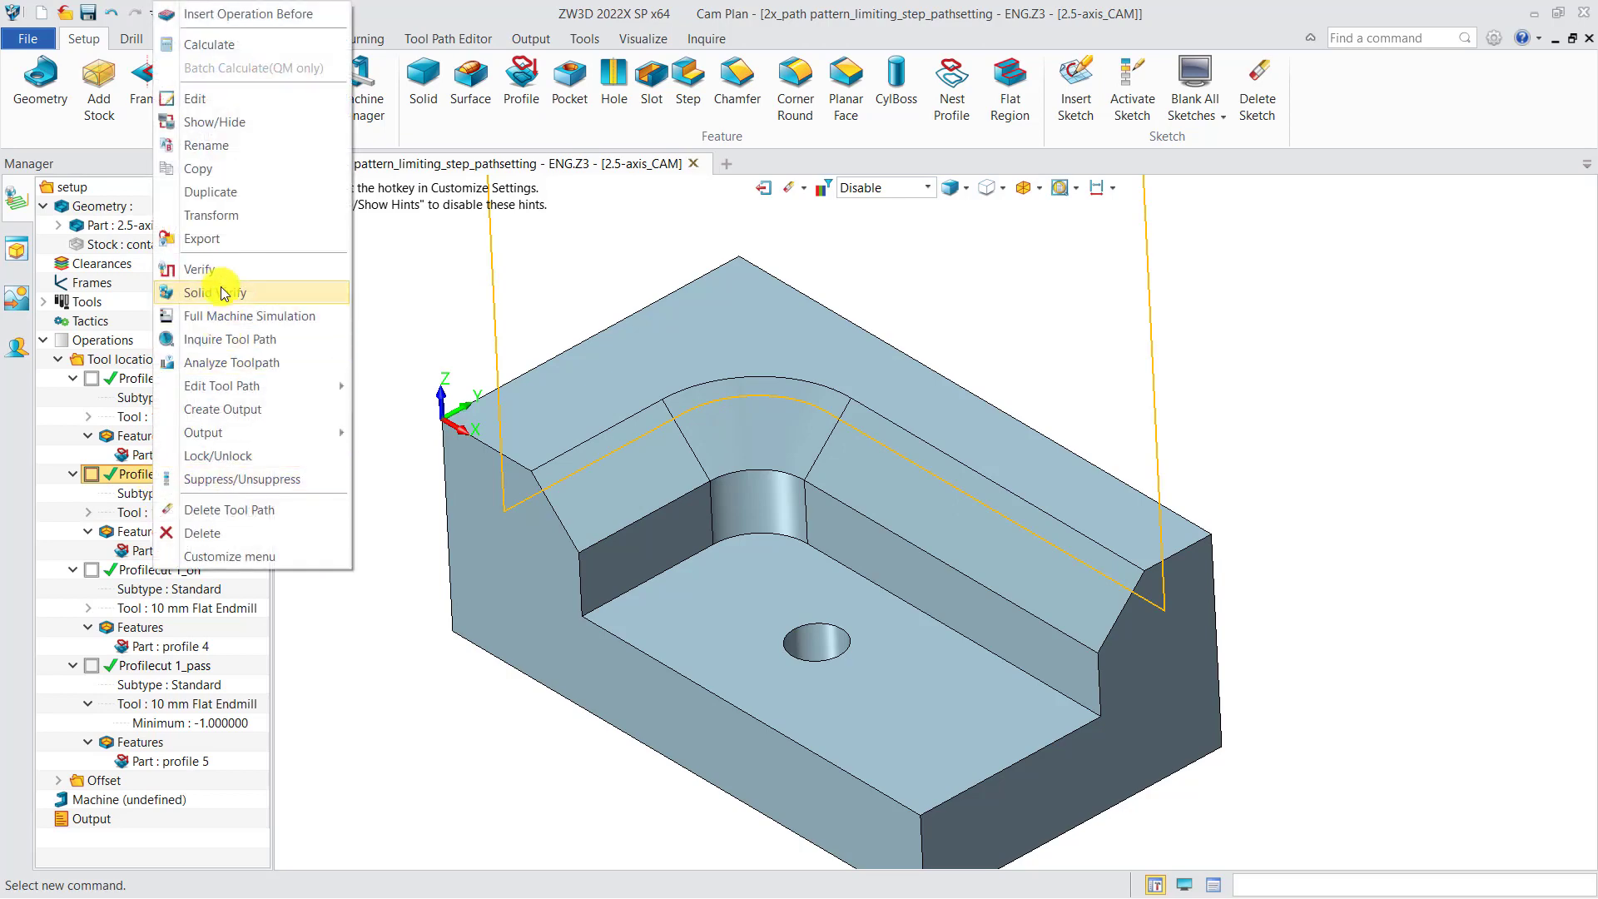
left_click(210, 270)
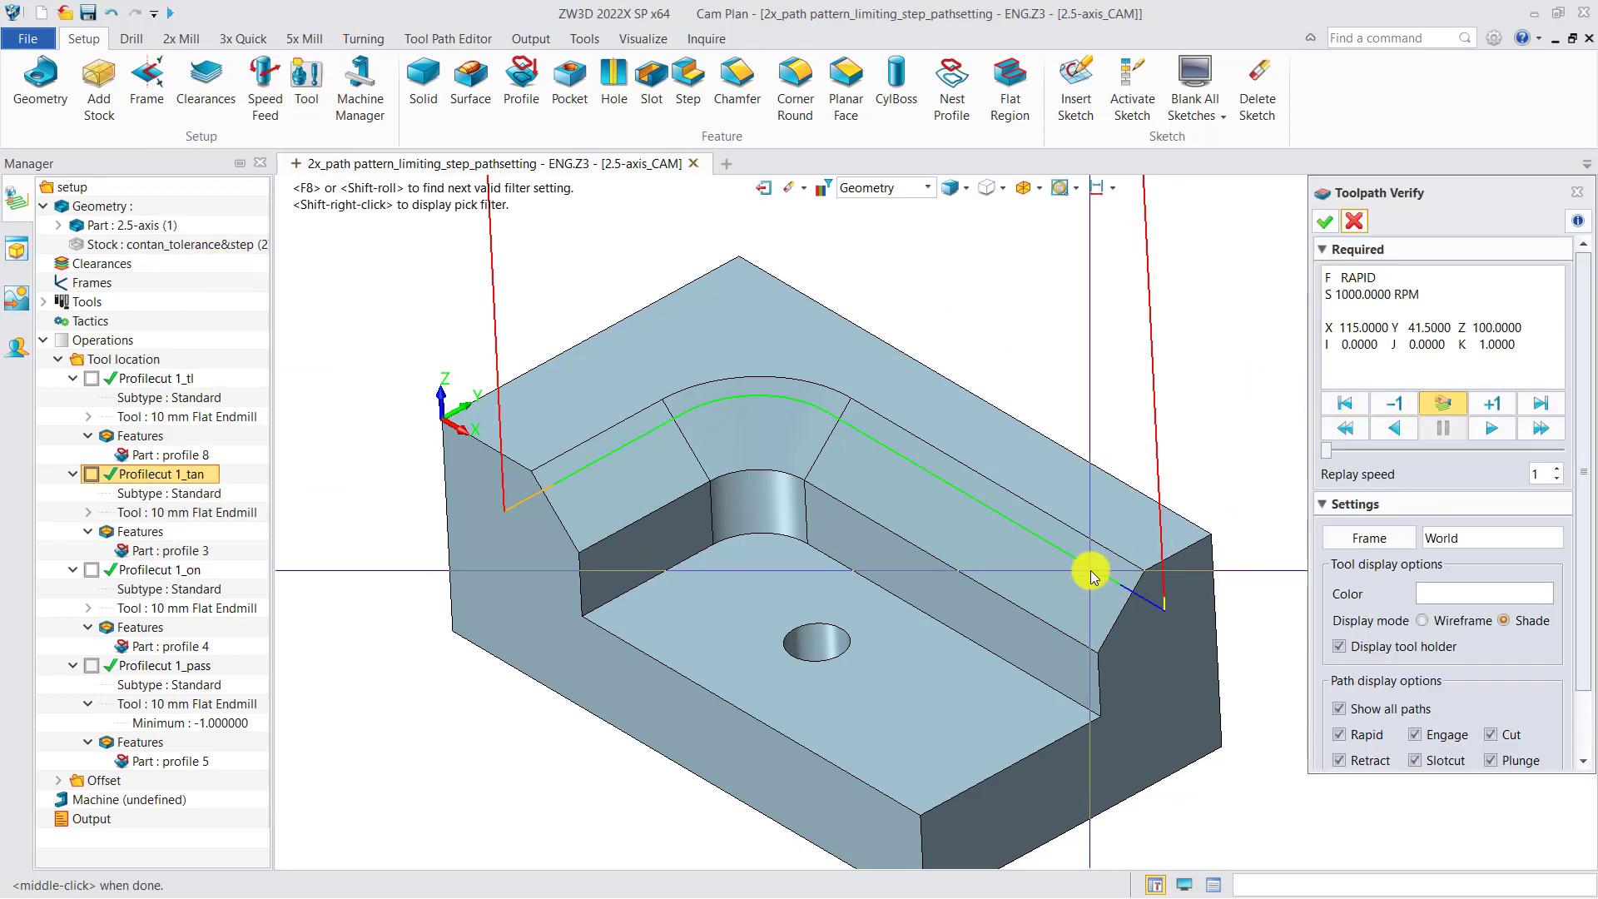
middle_click_drag(1093, 577, 1030, 582)
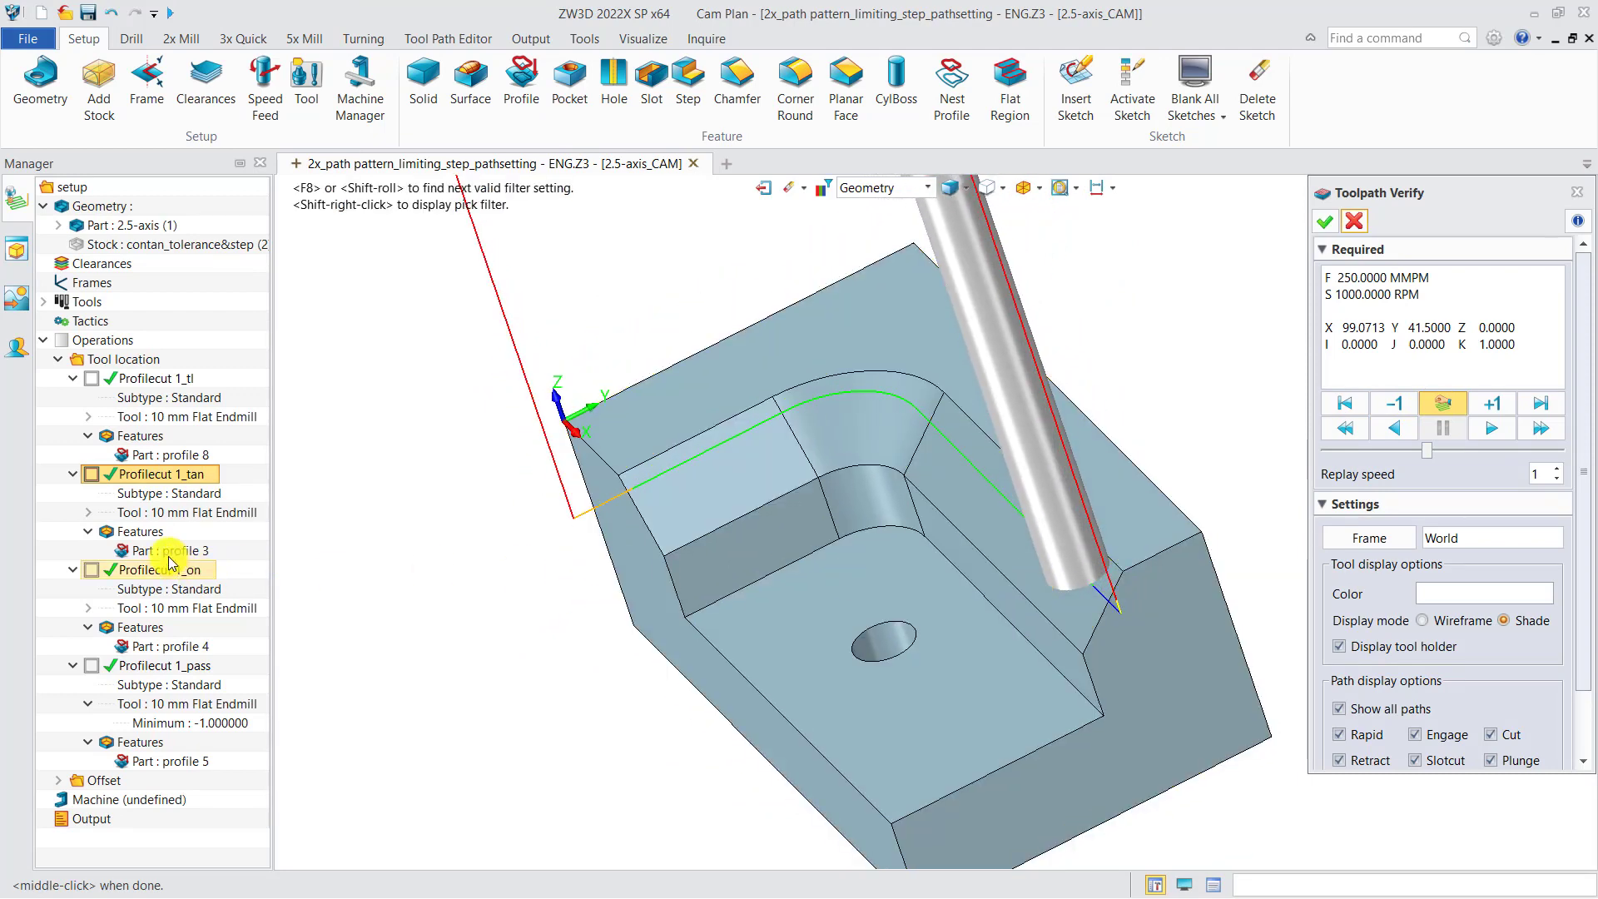
Show the Profilecut 1_on and Profilecut 1_pass toolpaths, and verify the tool position along Profilecut 1_on
left_click(94, 571)
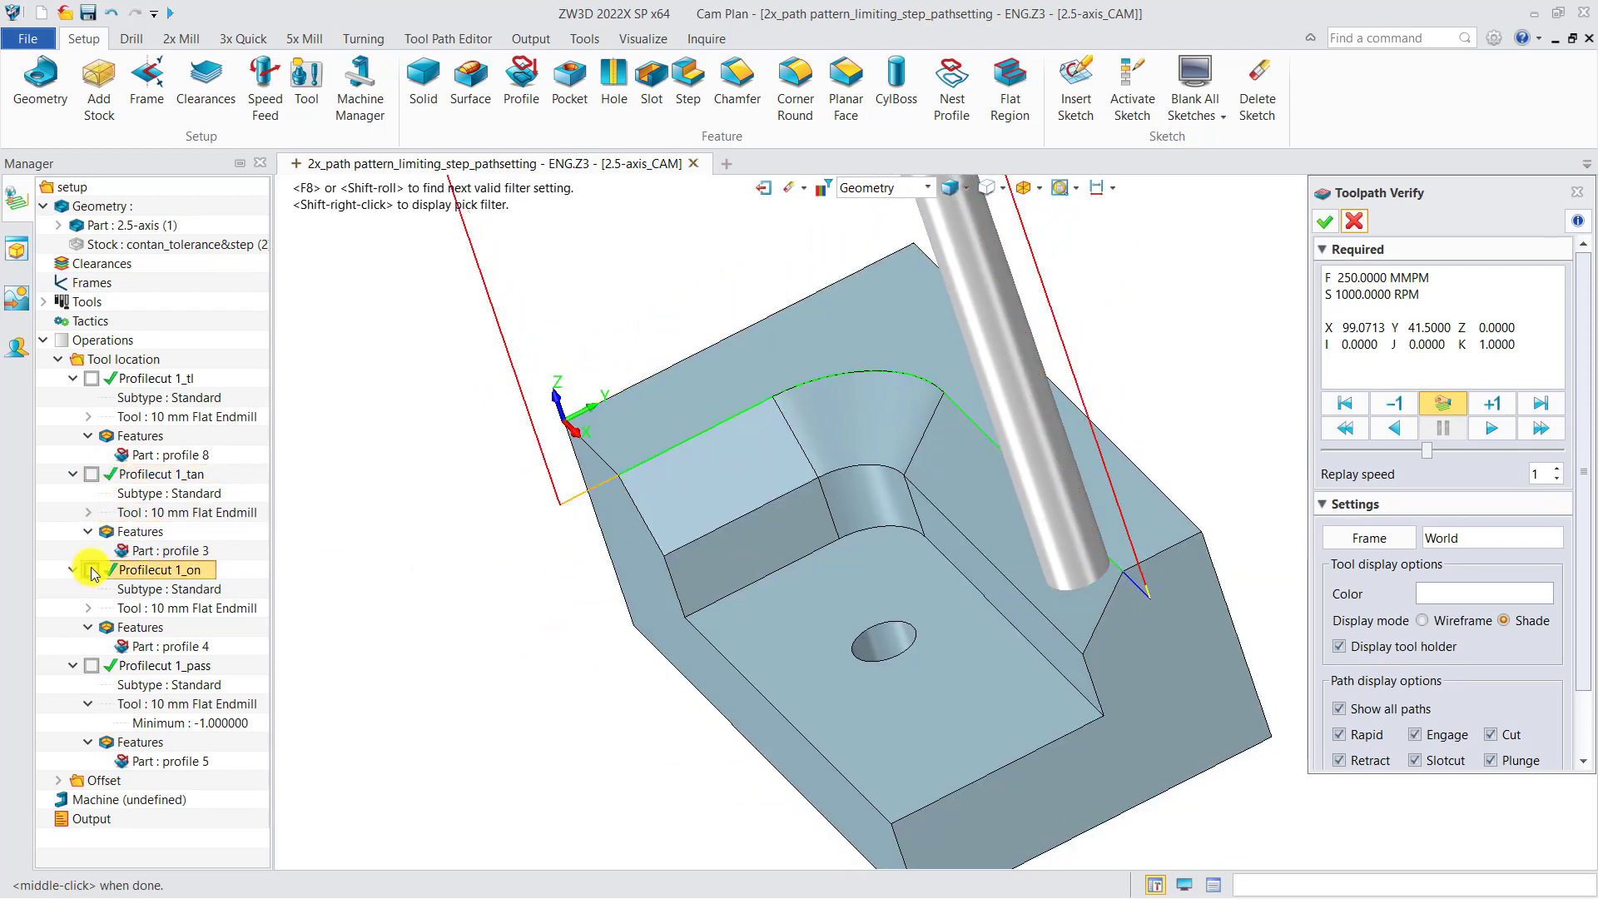
left_click(92, 671)
left_click(143, 572, "ctrl")
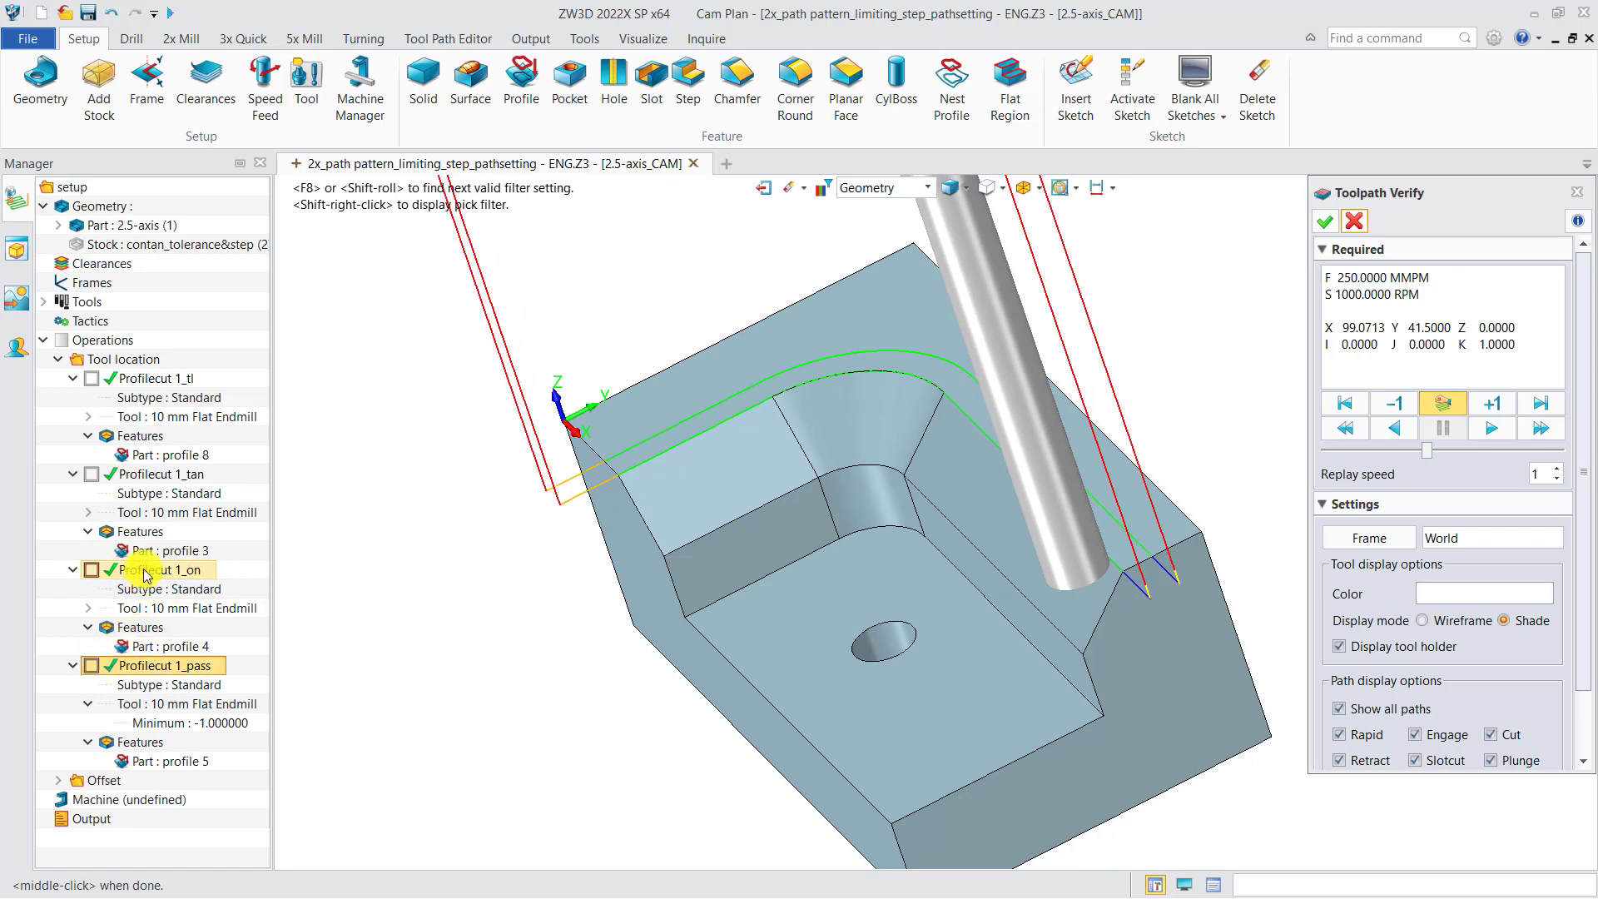
right_click(143, 573)
left_click(192, 273)
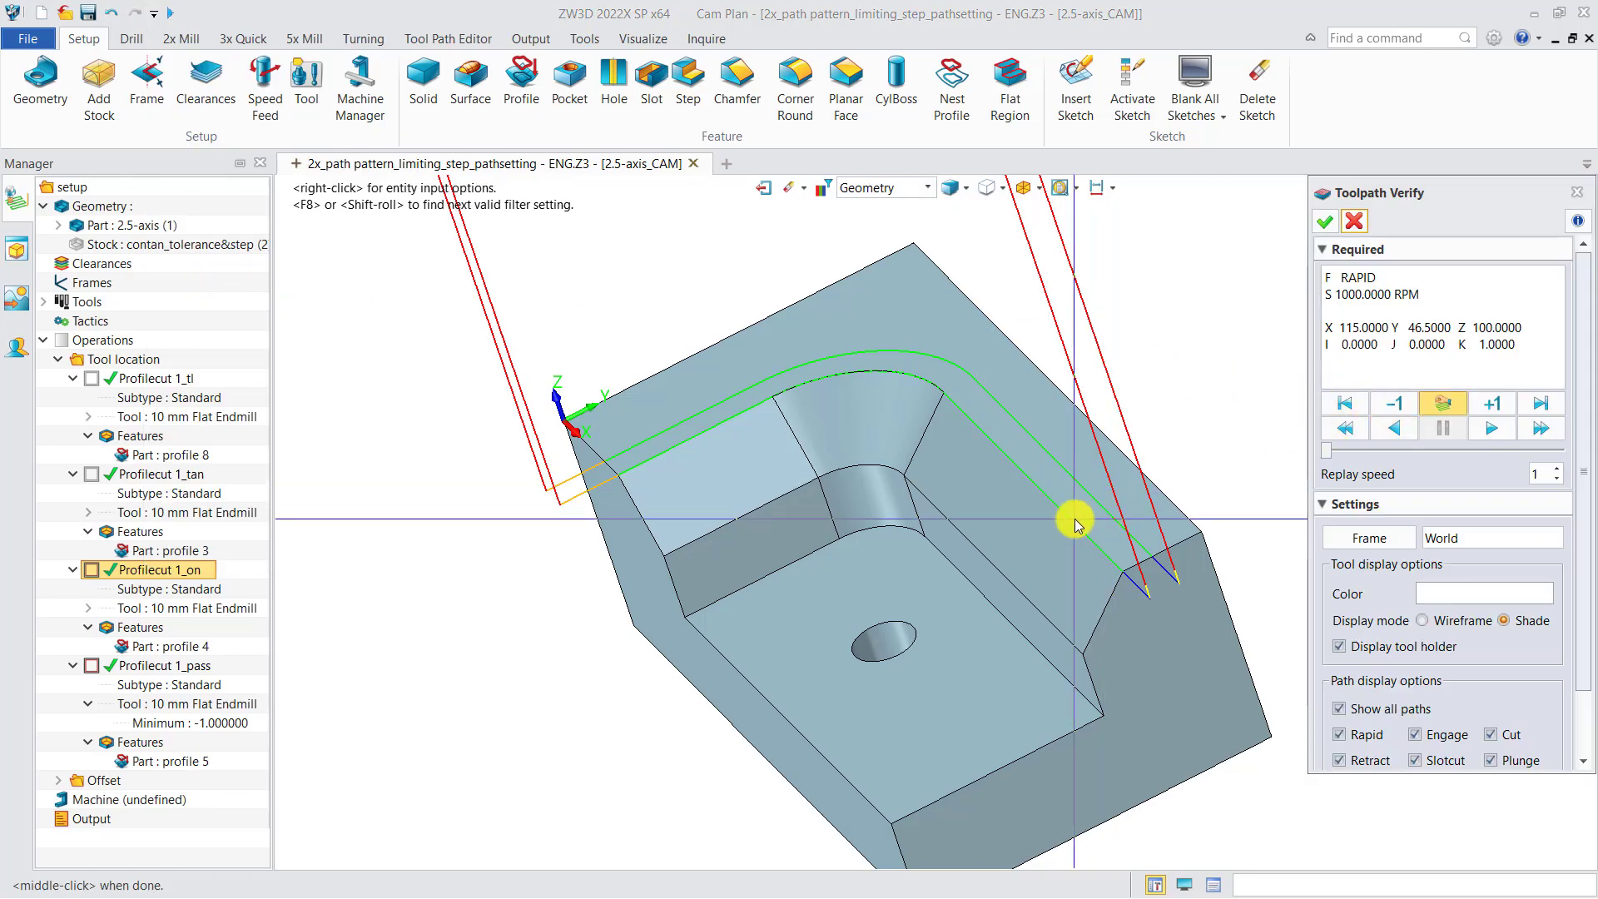
Verify the Profilecut 1_pass toolpath interactively to check where the tool runs relative to the boundary
right_click(187, 672)
left_click(221, 369)
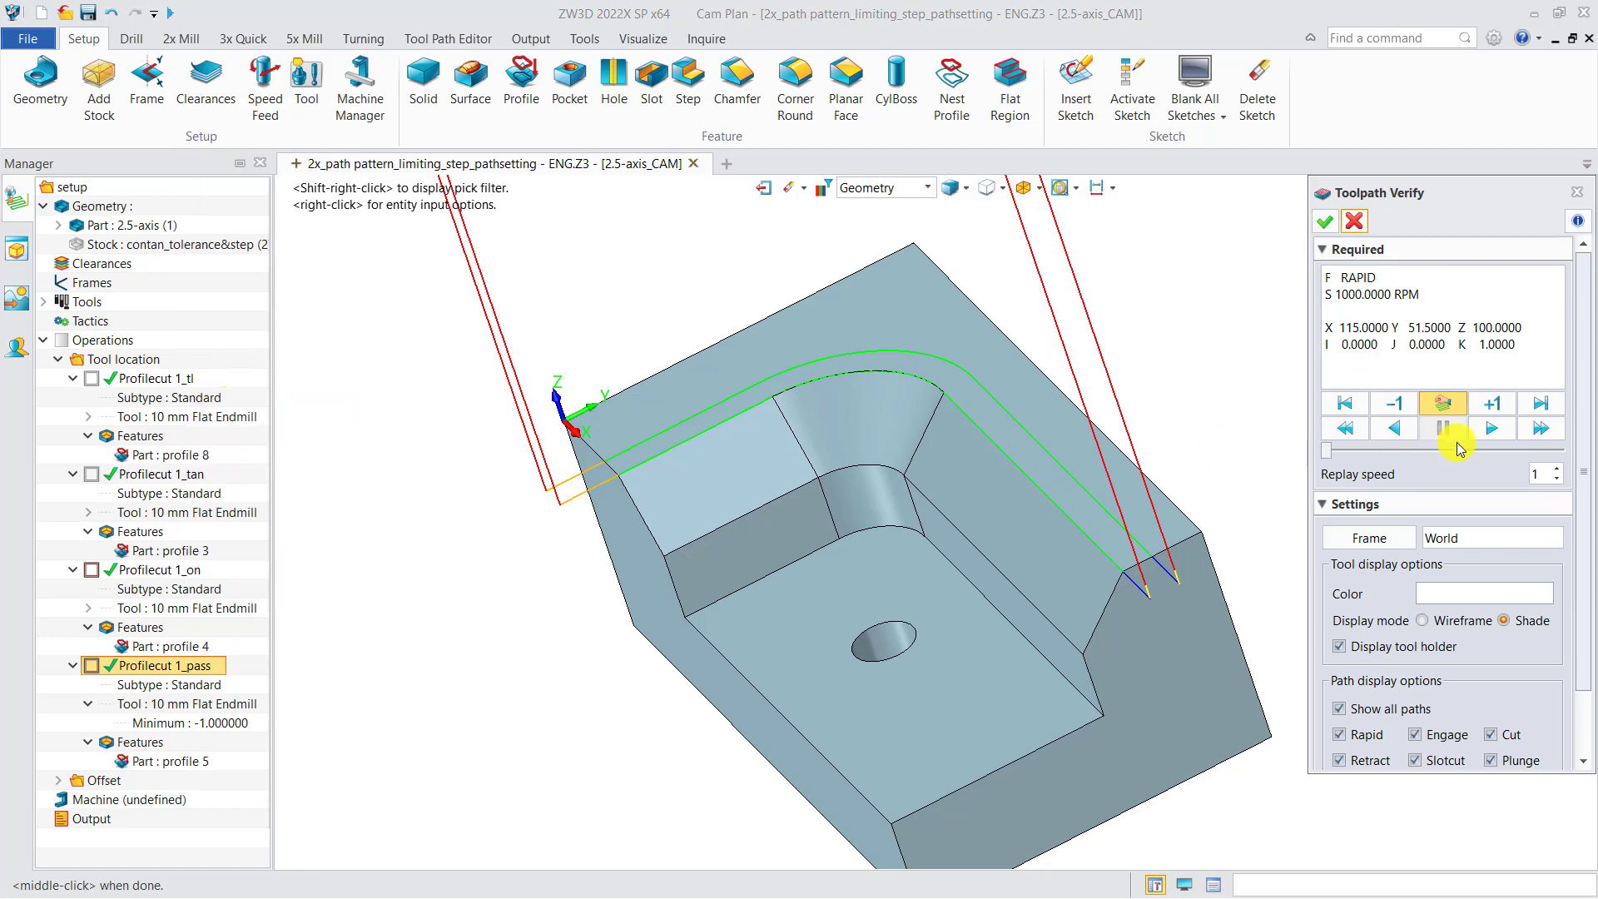
left_click(1446, 403)
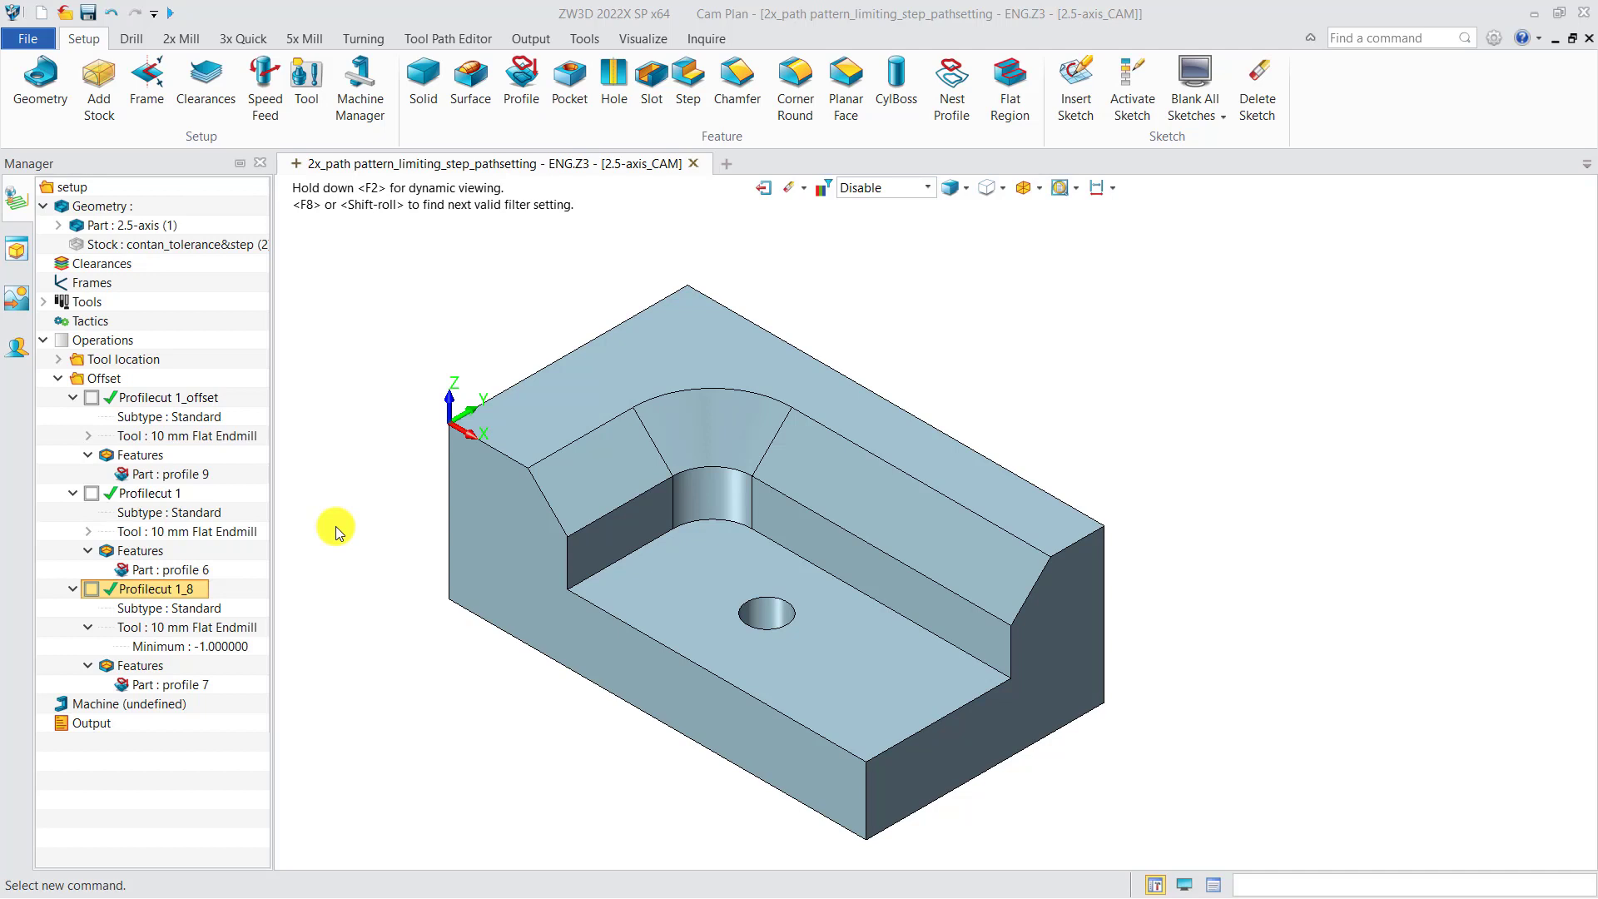
Examine the offset and tool location of members E17 and E21 in Profilecut 1_offset's profile 9, and close the form
double_click(188, 472)
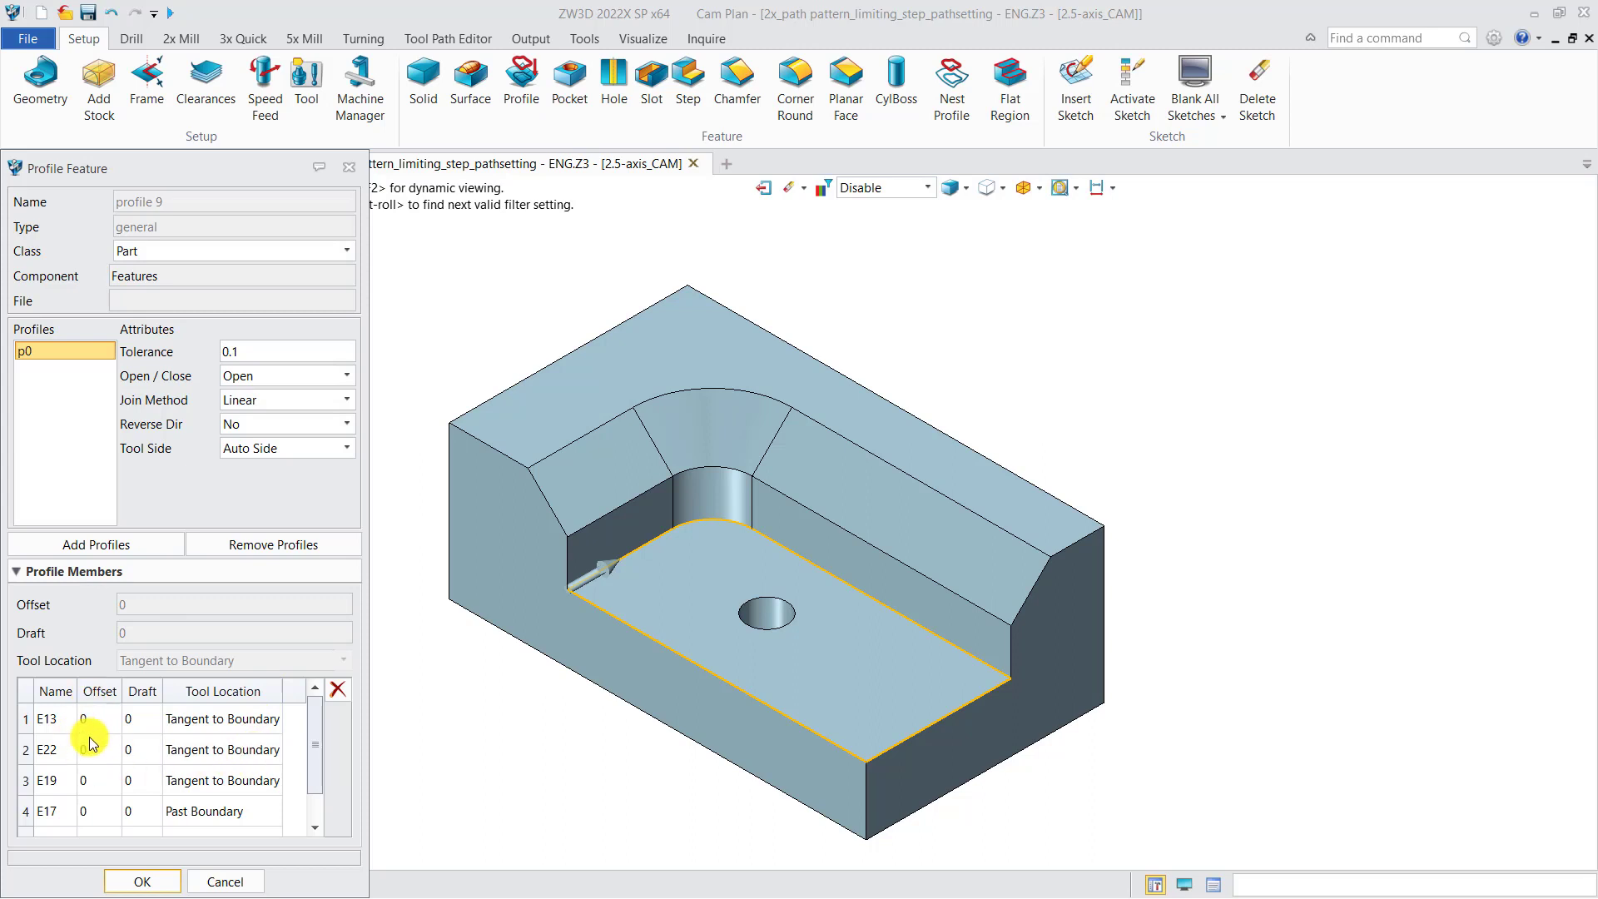
scroll(319, 755, "down", 1)
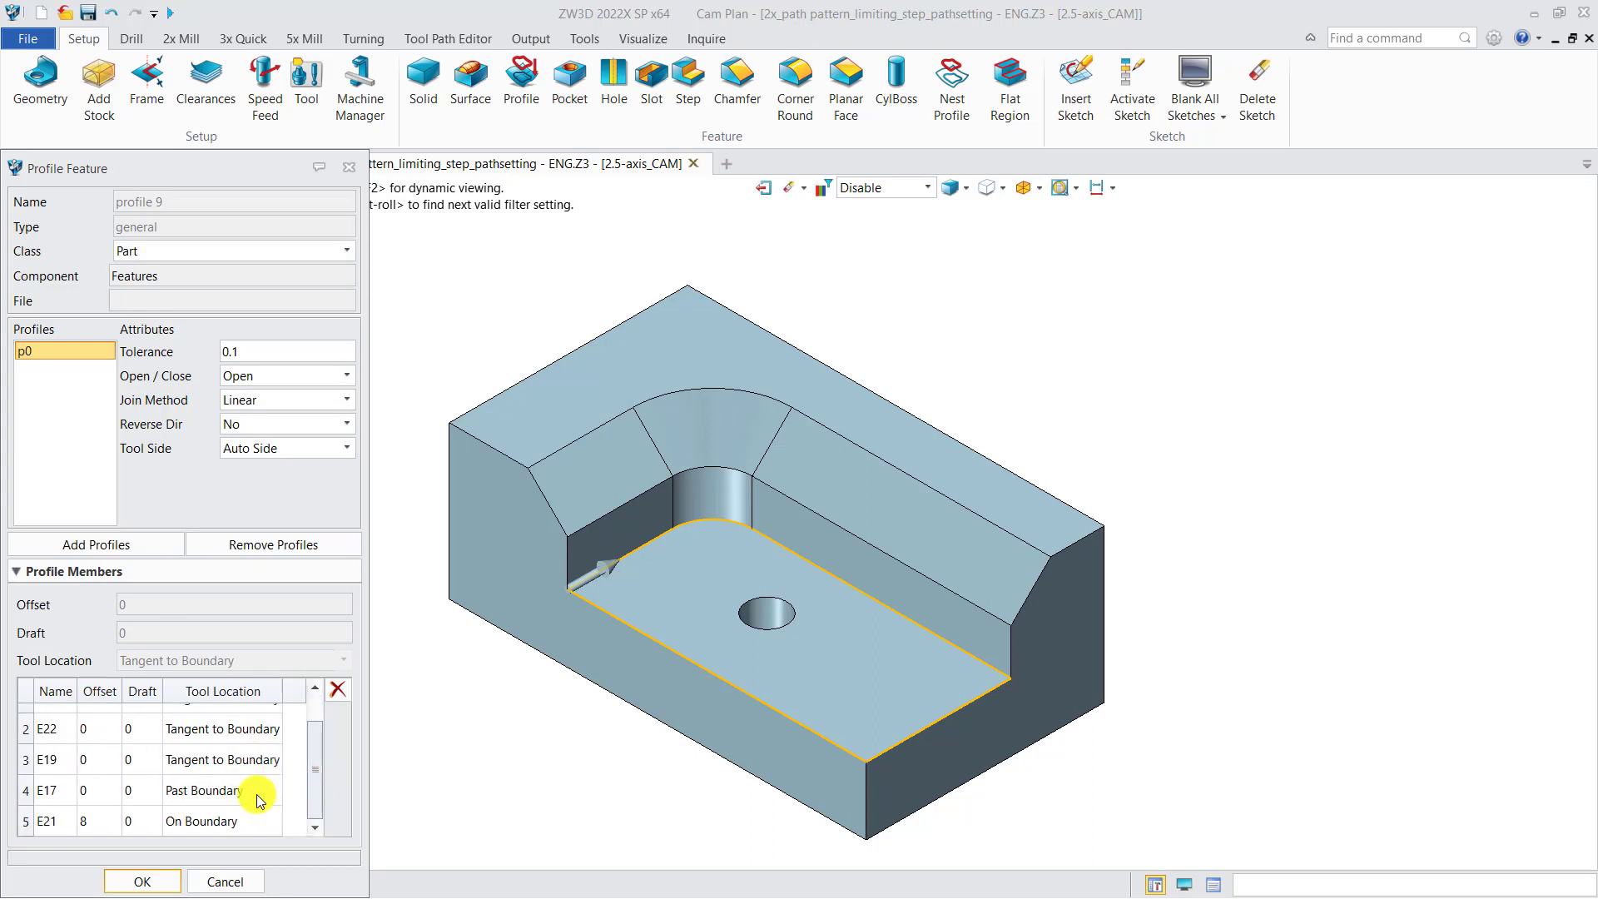
left_click(112, 790)
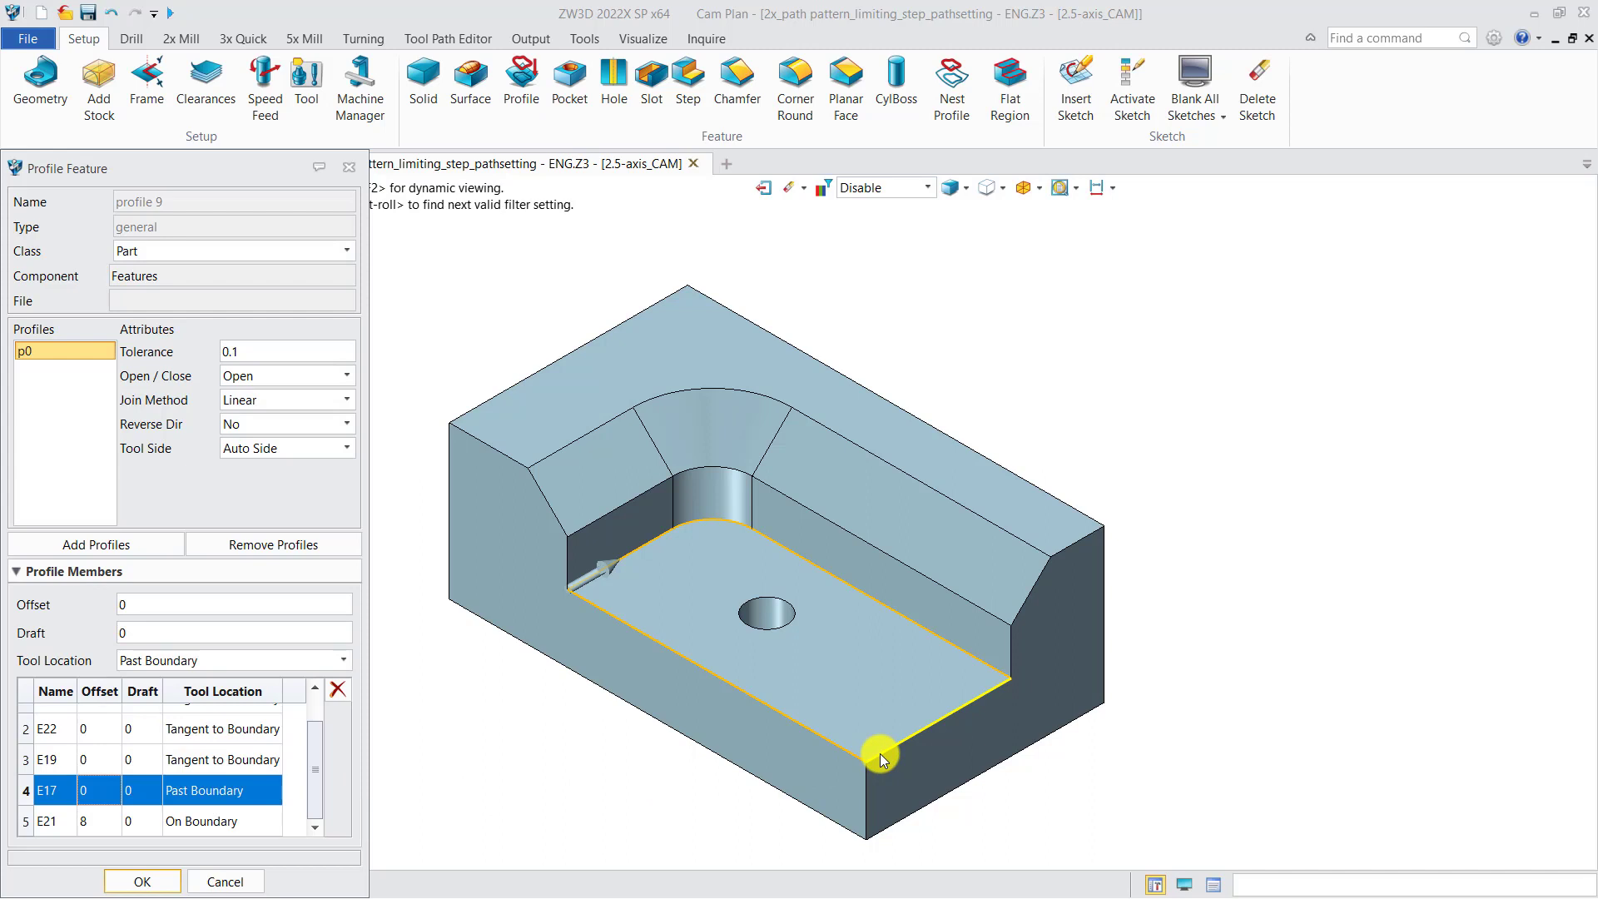
left_click(242, 819)
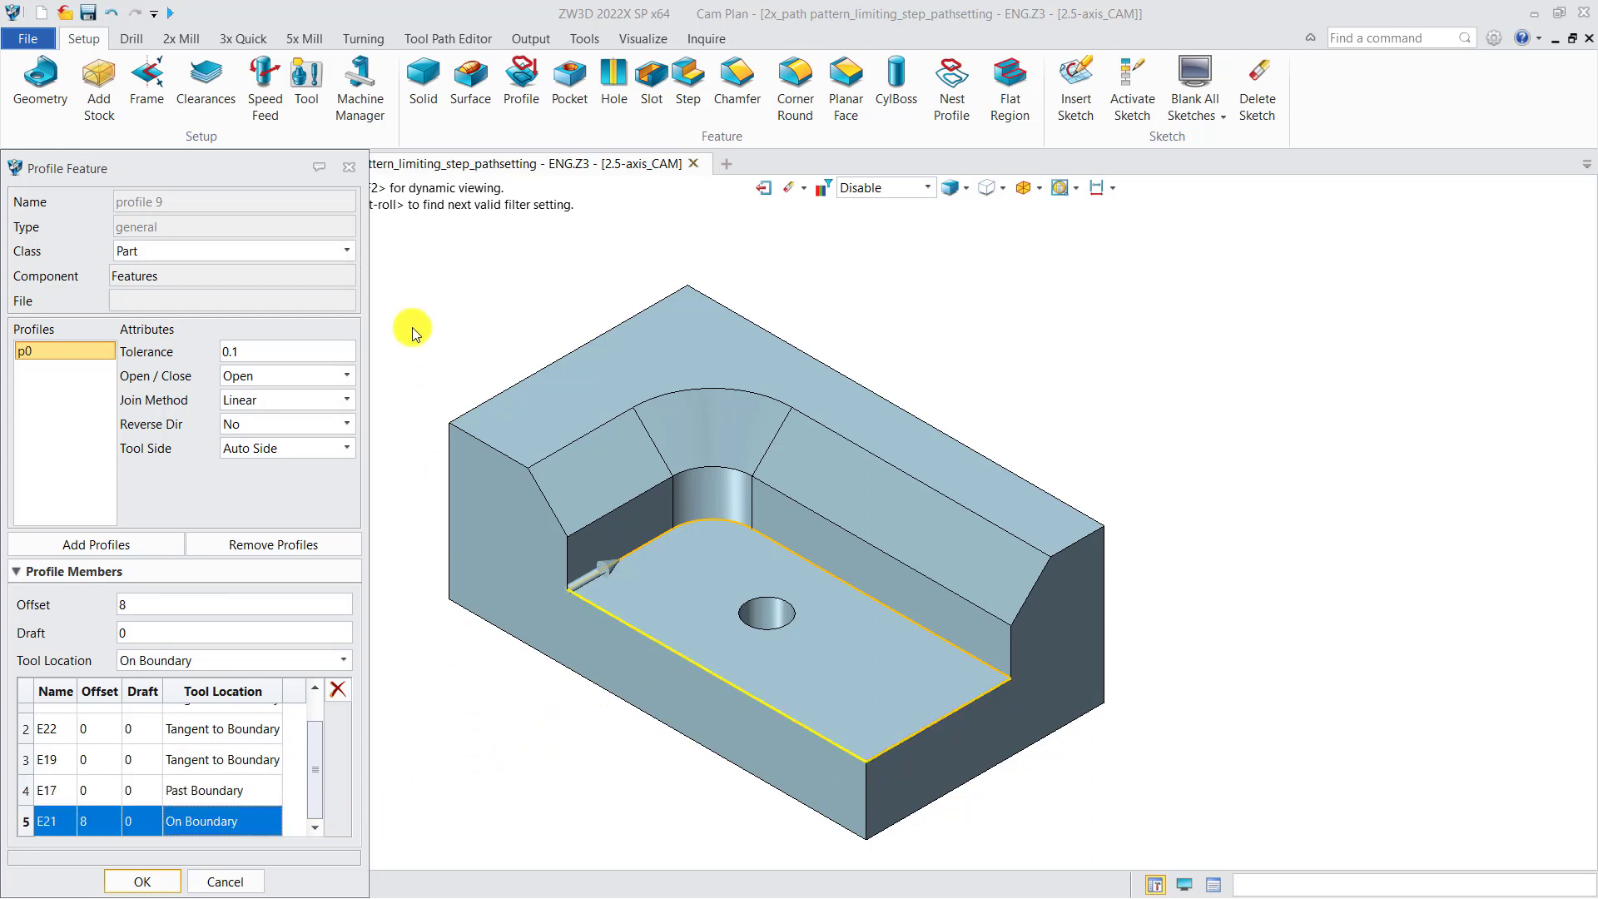
left_click(349, 167)
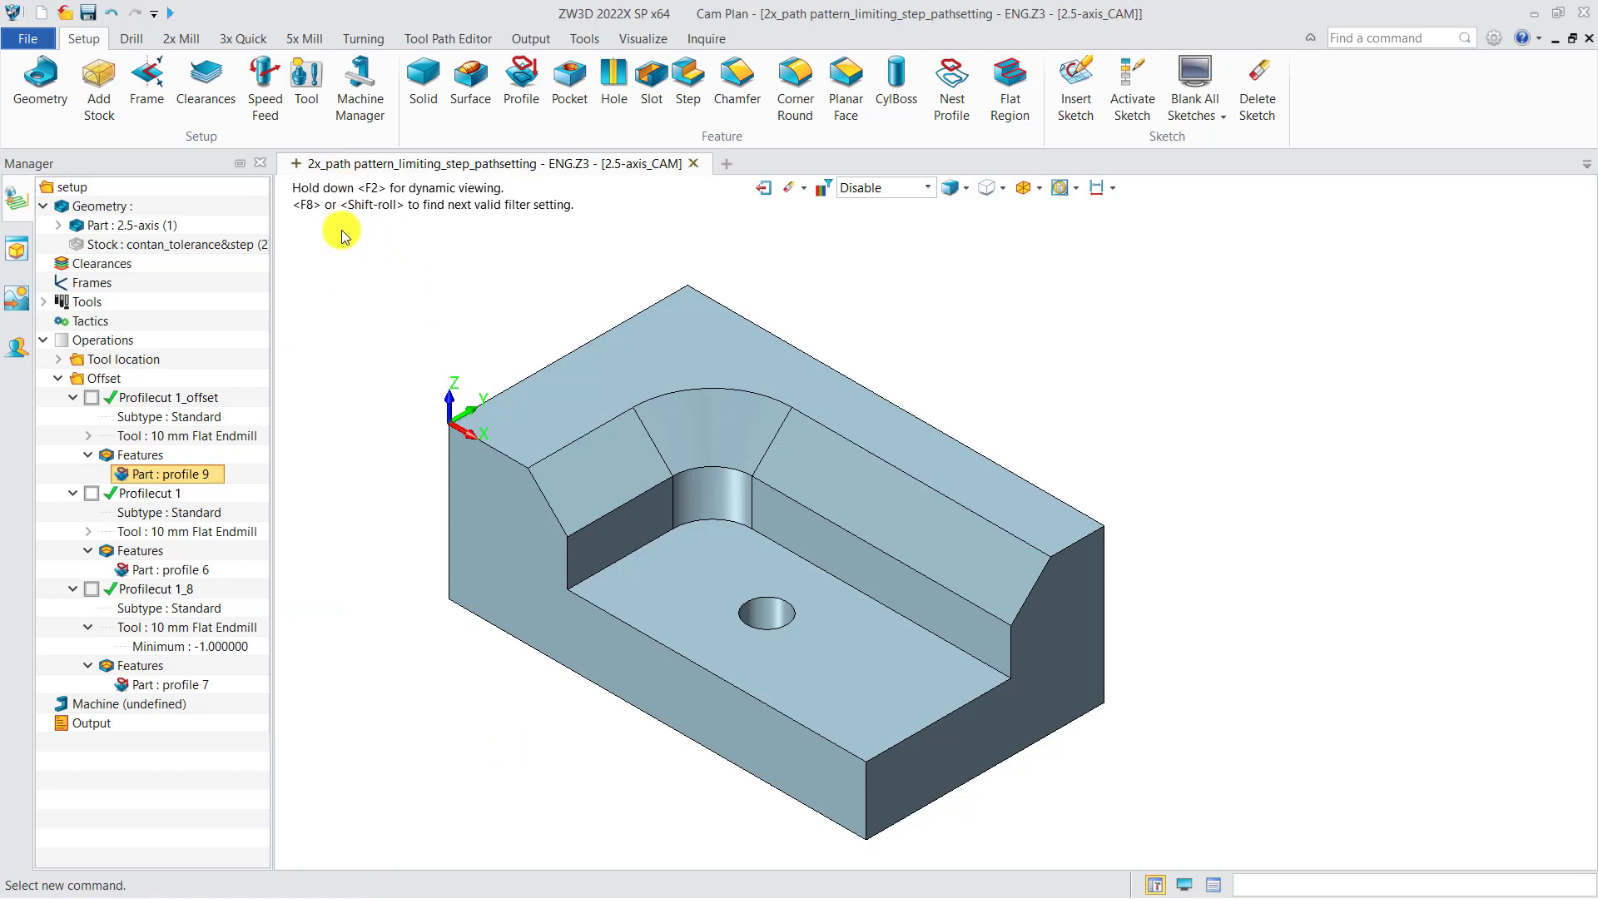
Compare the Profilecut 1_offset toolpath with profile 9, checking the operation's Machining Side setting, and hide the toolpath
left_click(91, 398)
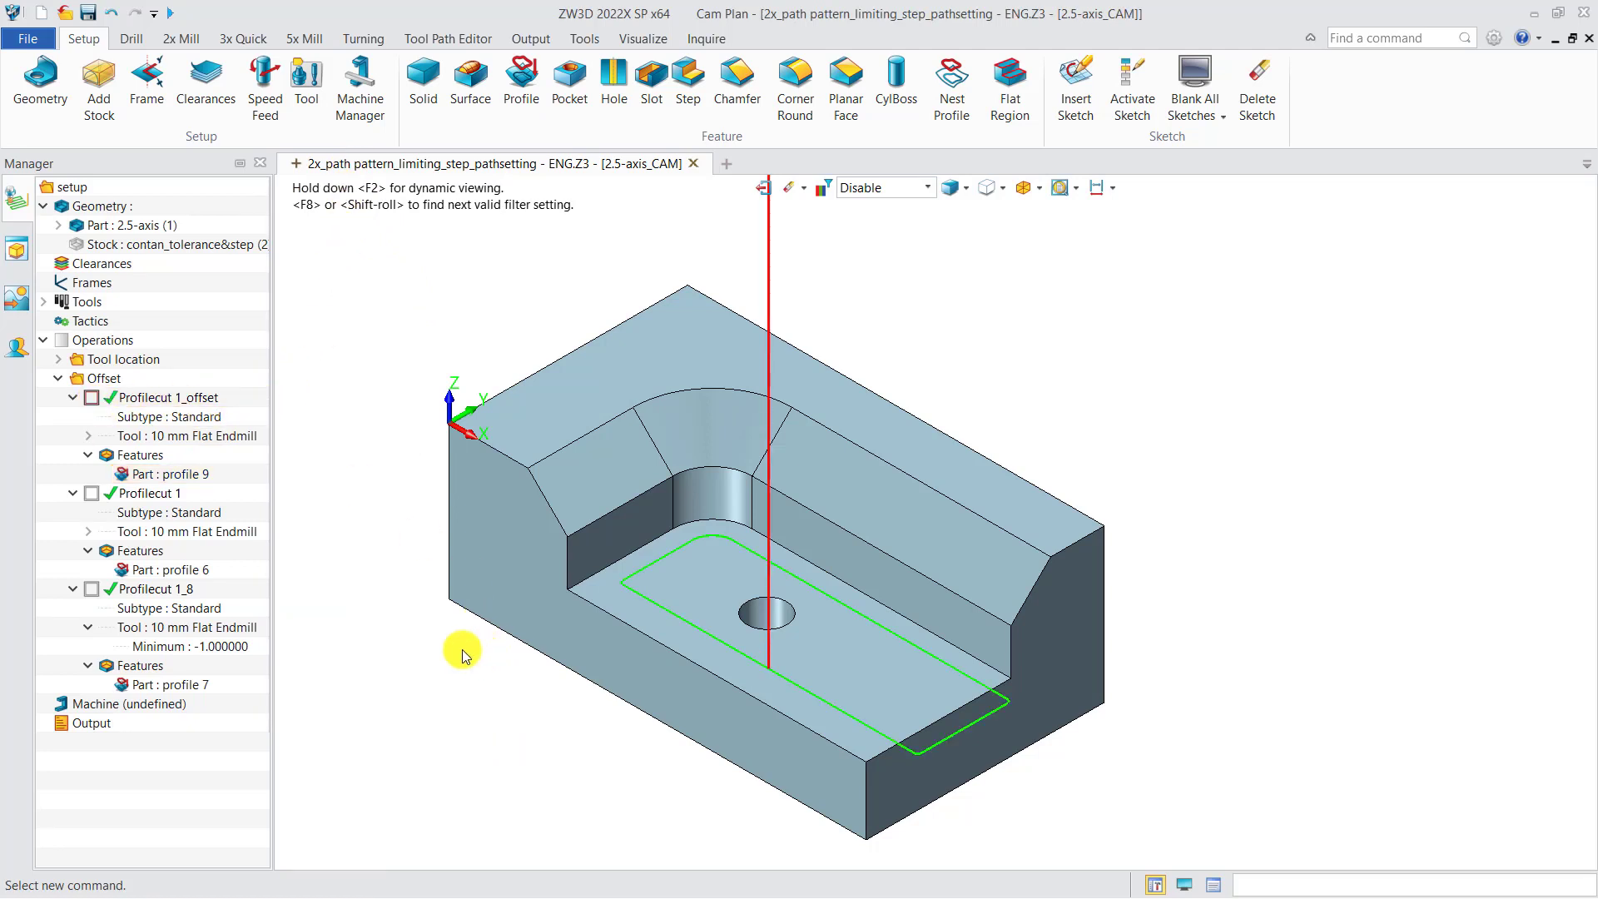
double_click(203, 398)
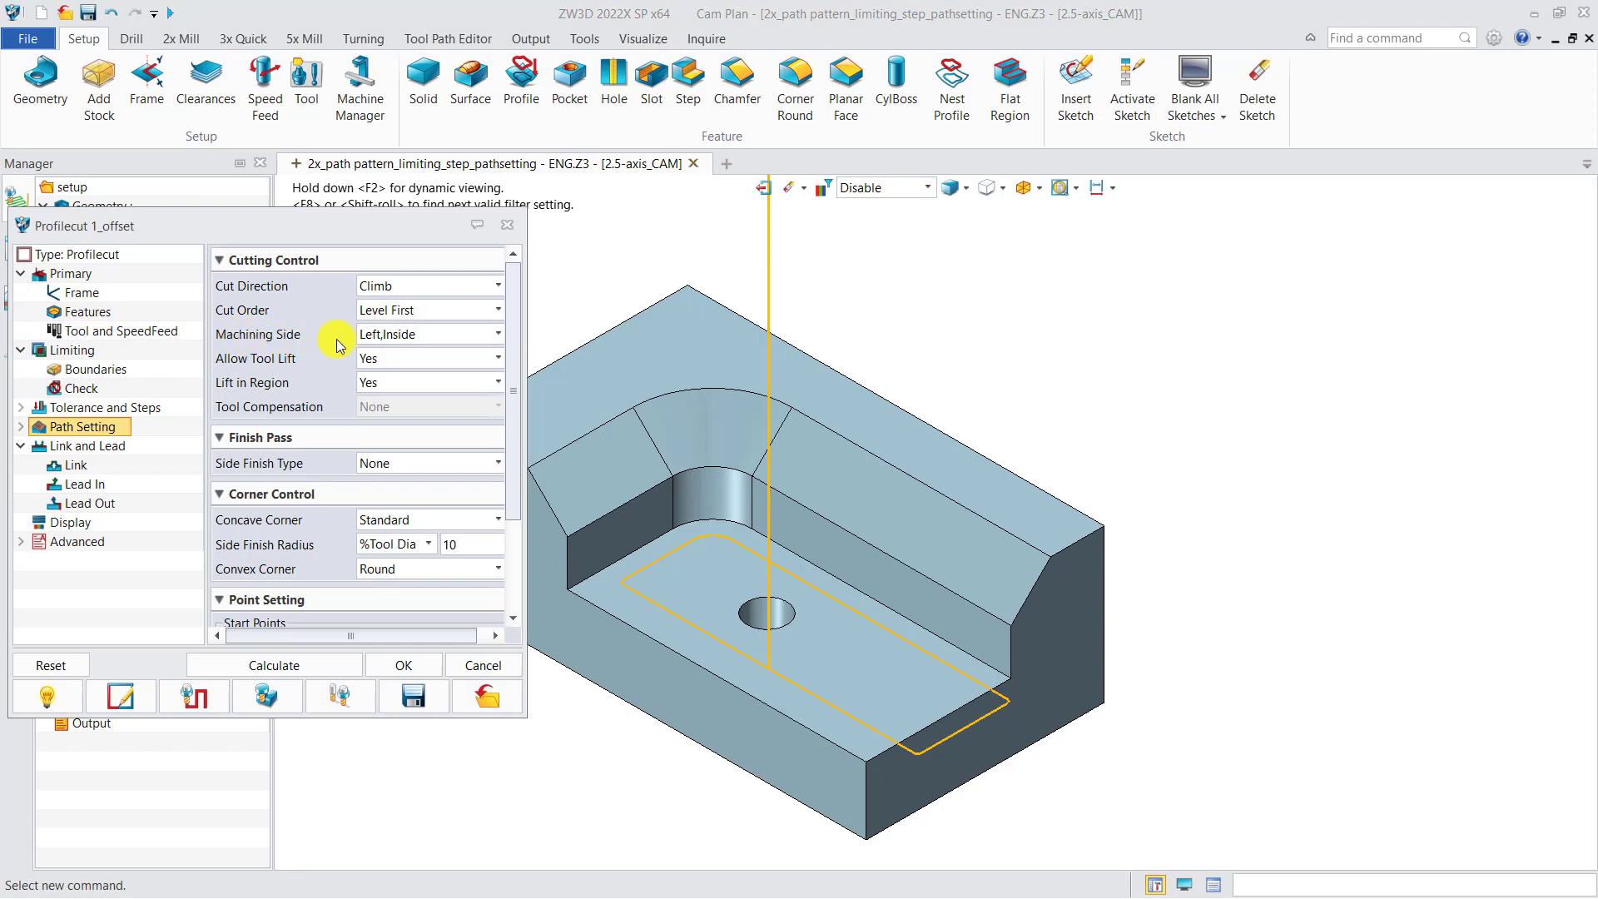
left_click(507, 224)
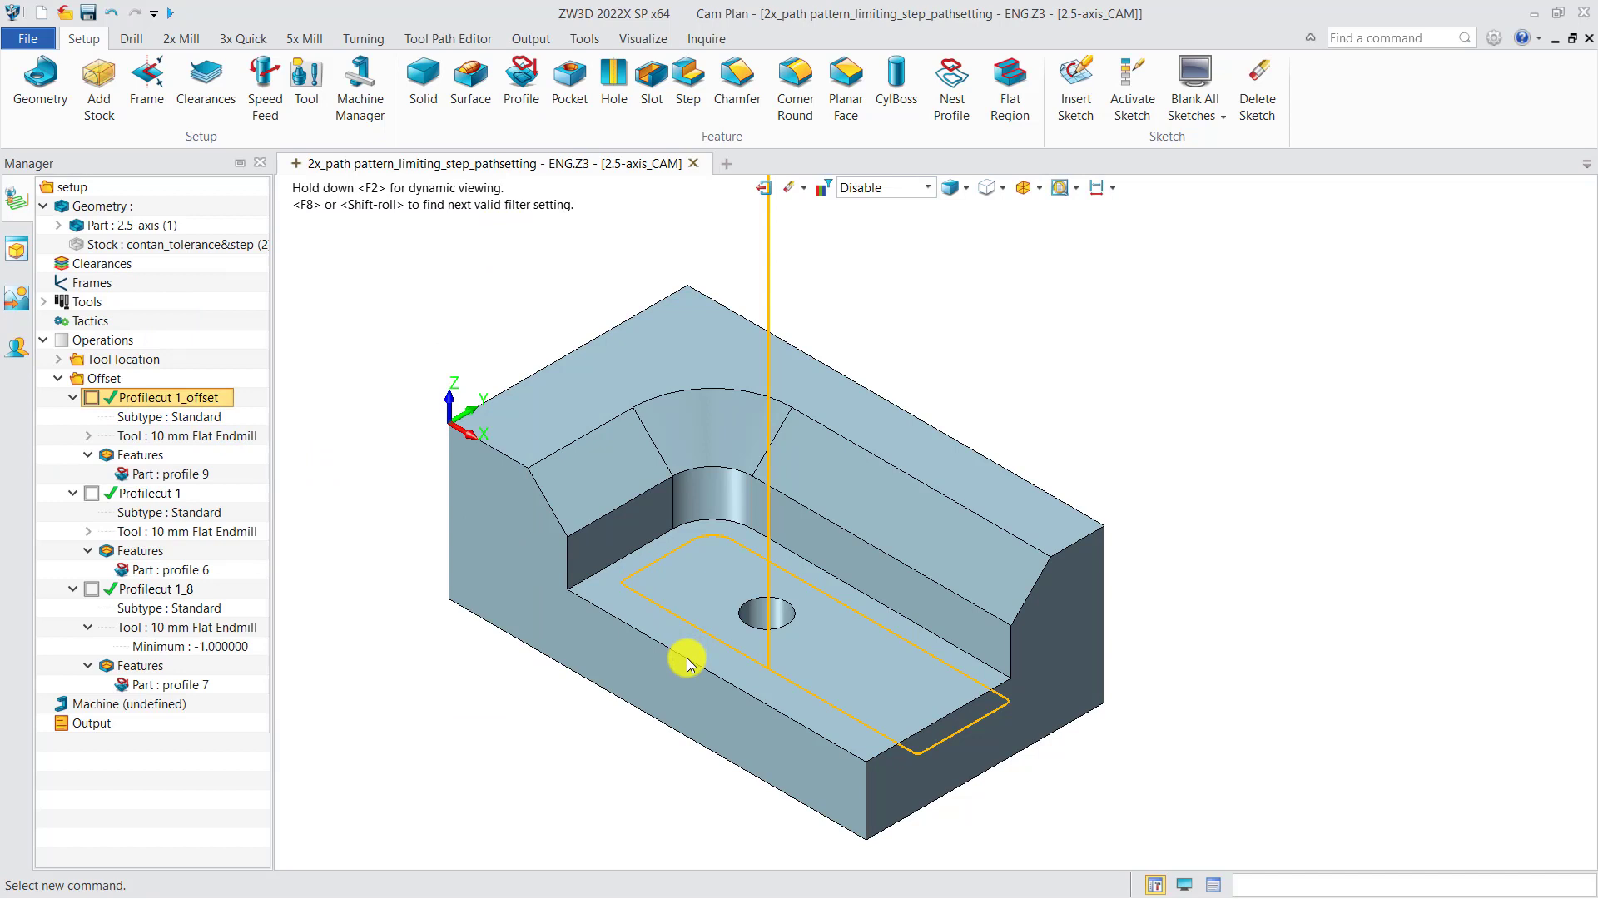
left_click(191, 474)
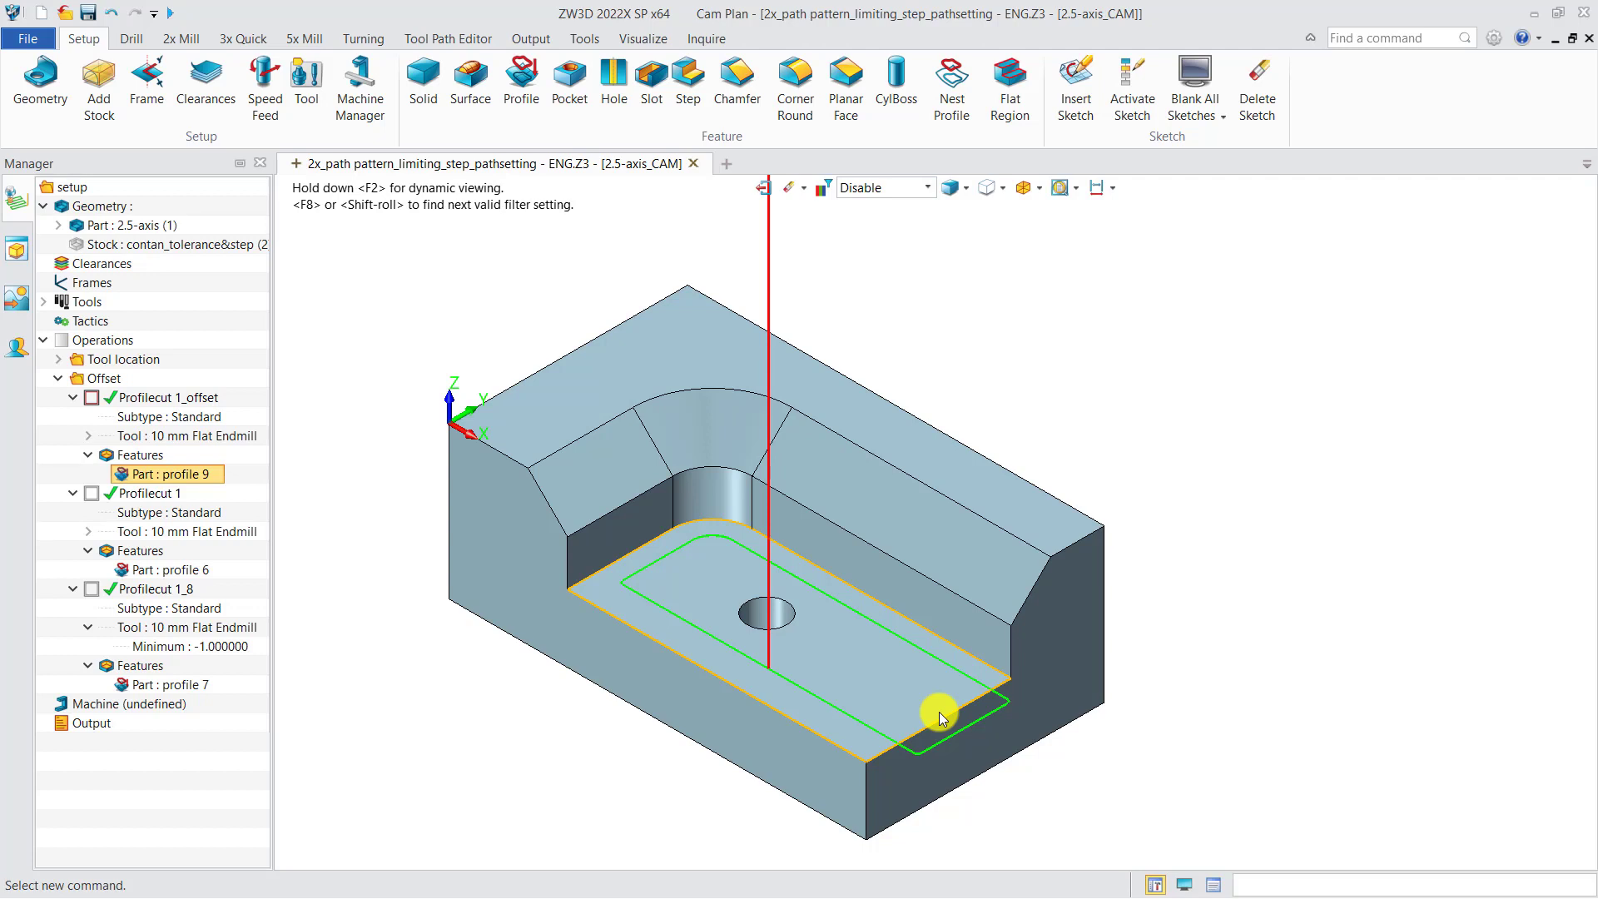
left_click(90, 398)
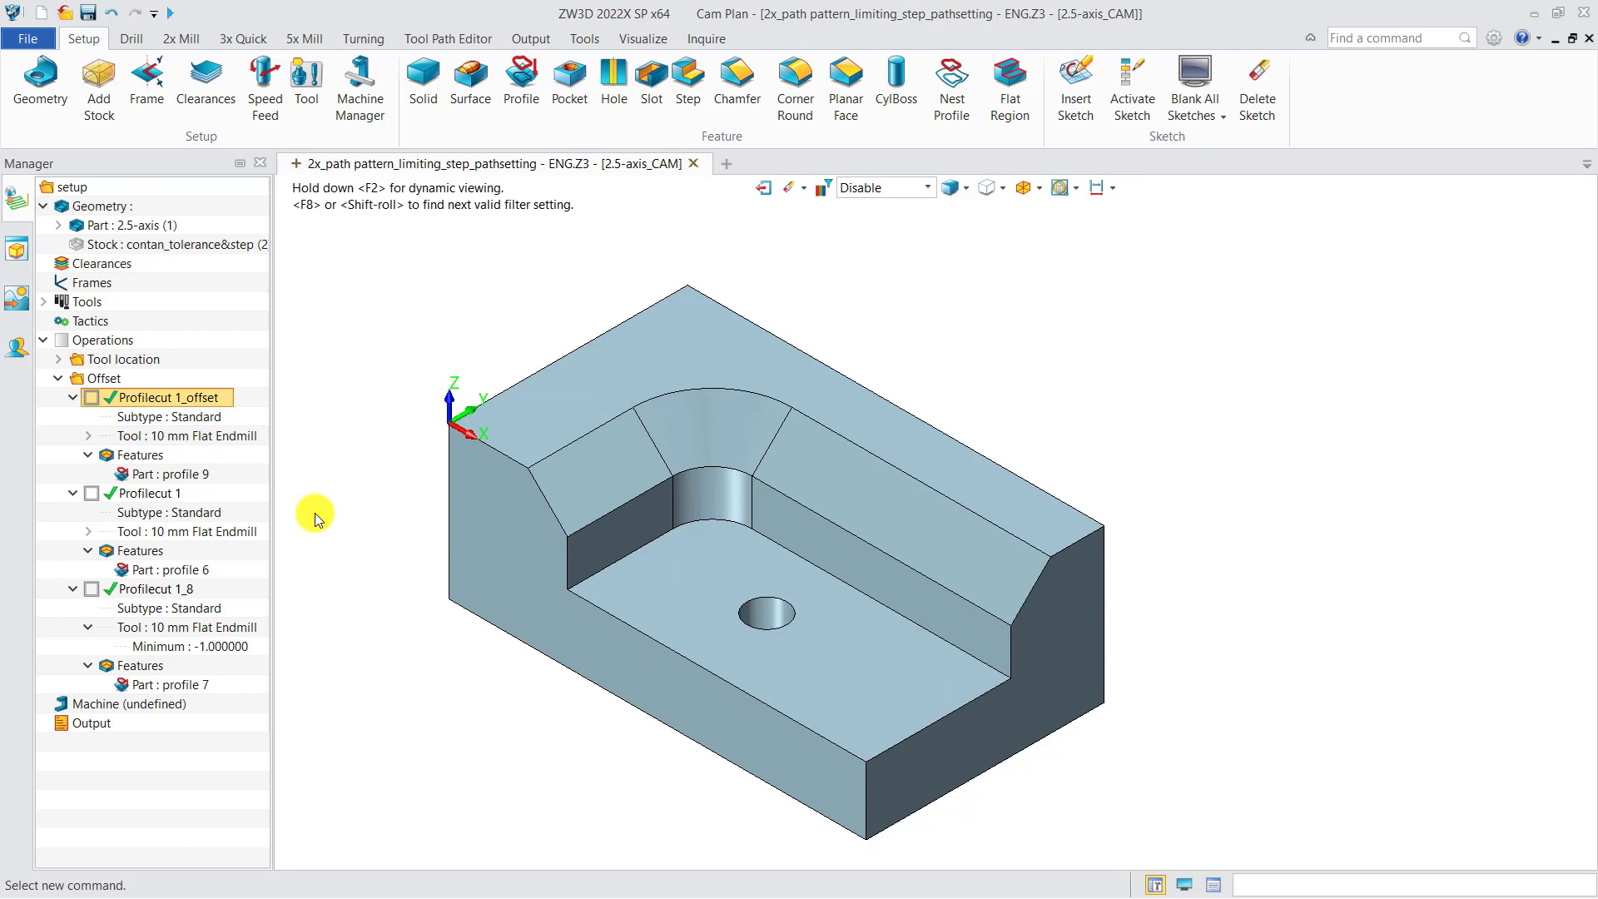
Check the member offsets in profile 6, and view the resulting Profilecut 1 toolpath before hiding it
double_click(158, 569)
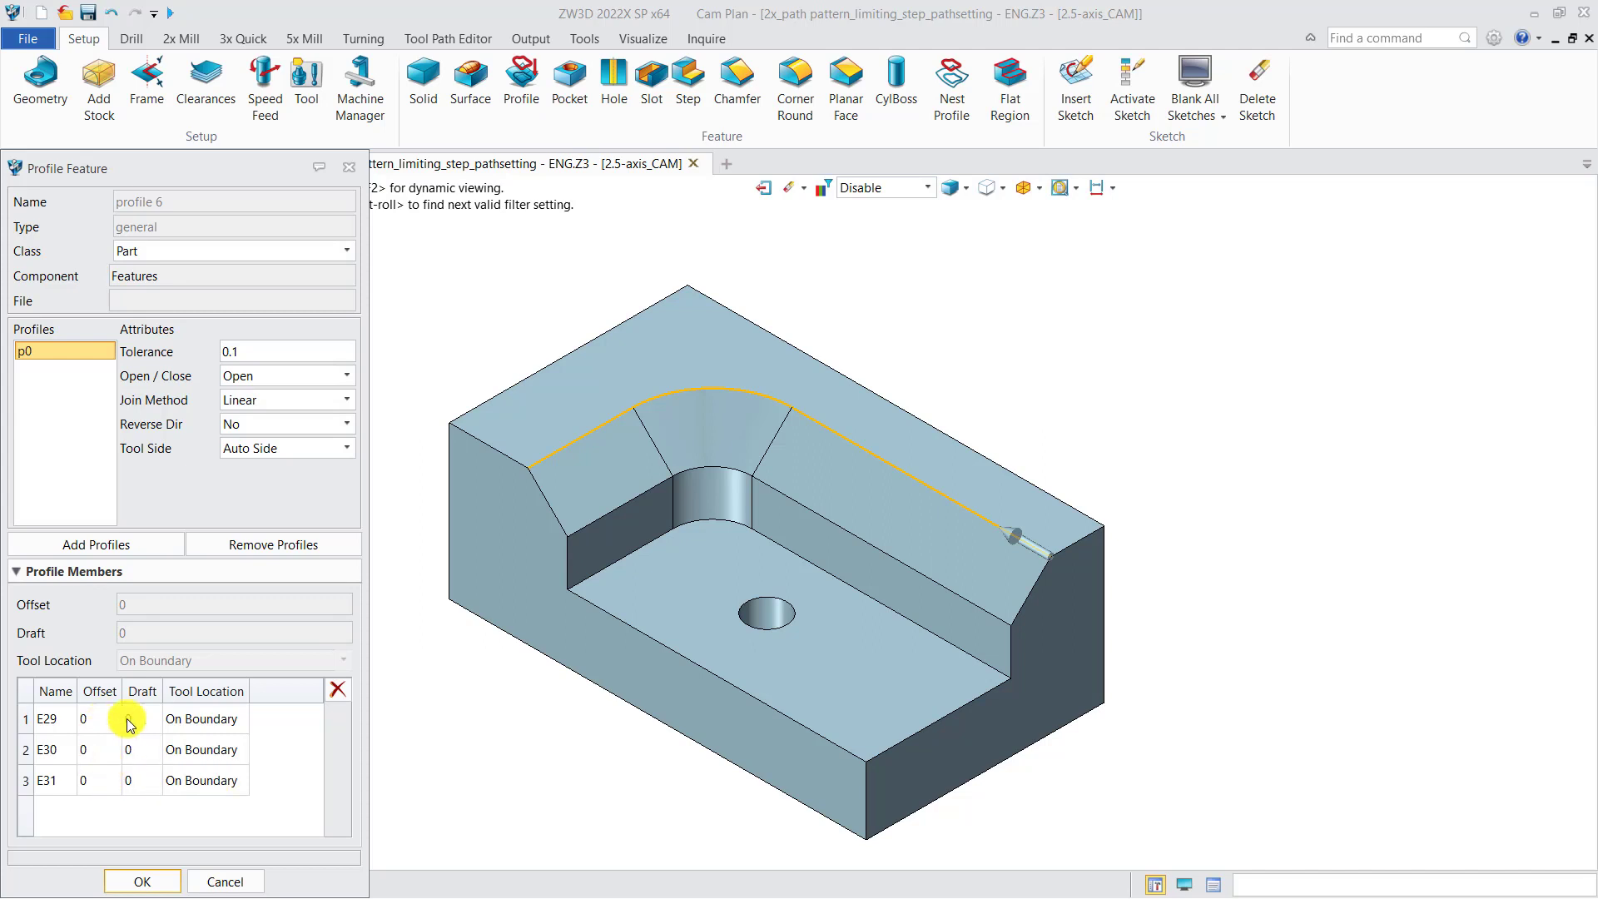
left_click(349, 167)
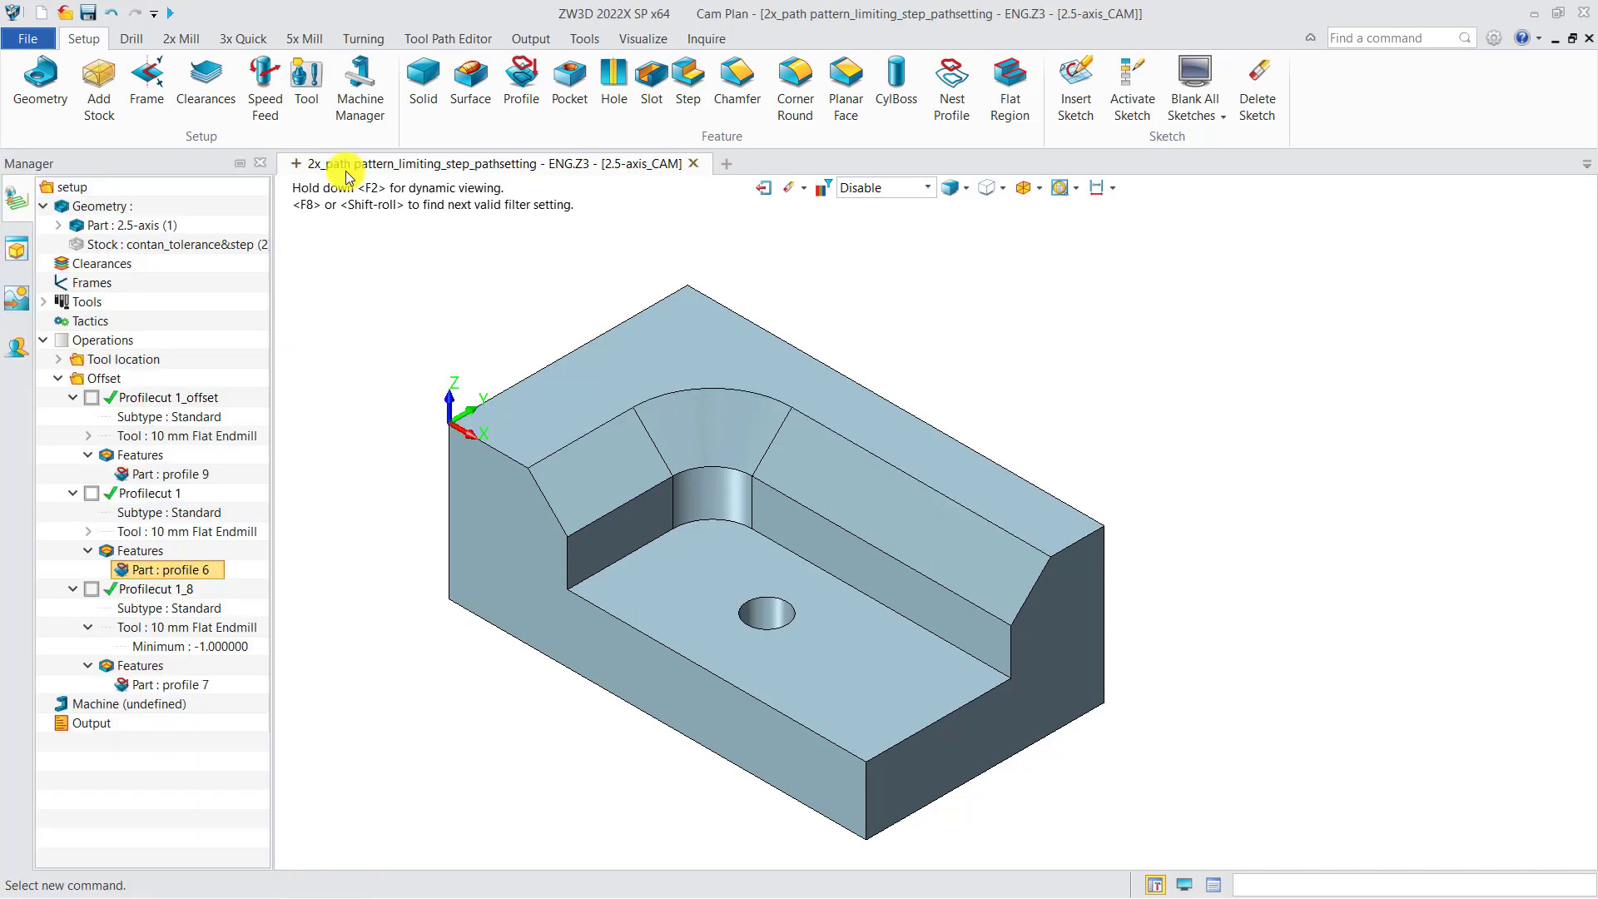
left_click(91, 493)
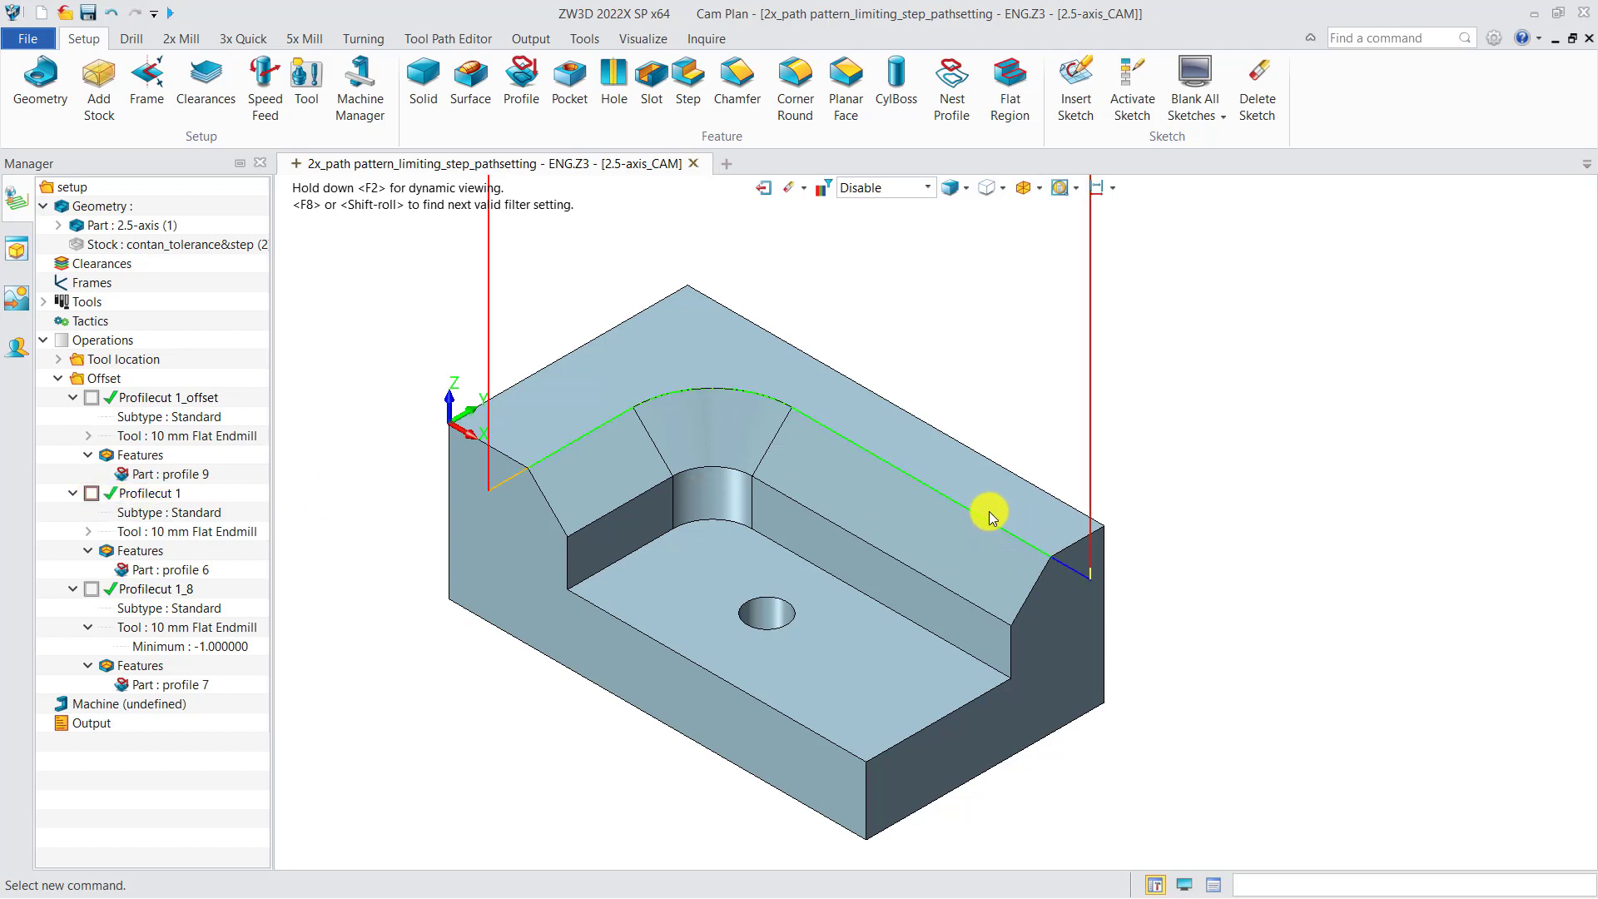
left_click(92, 496)
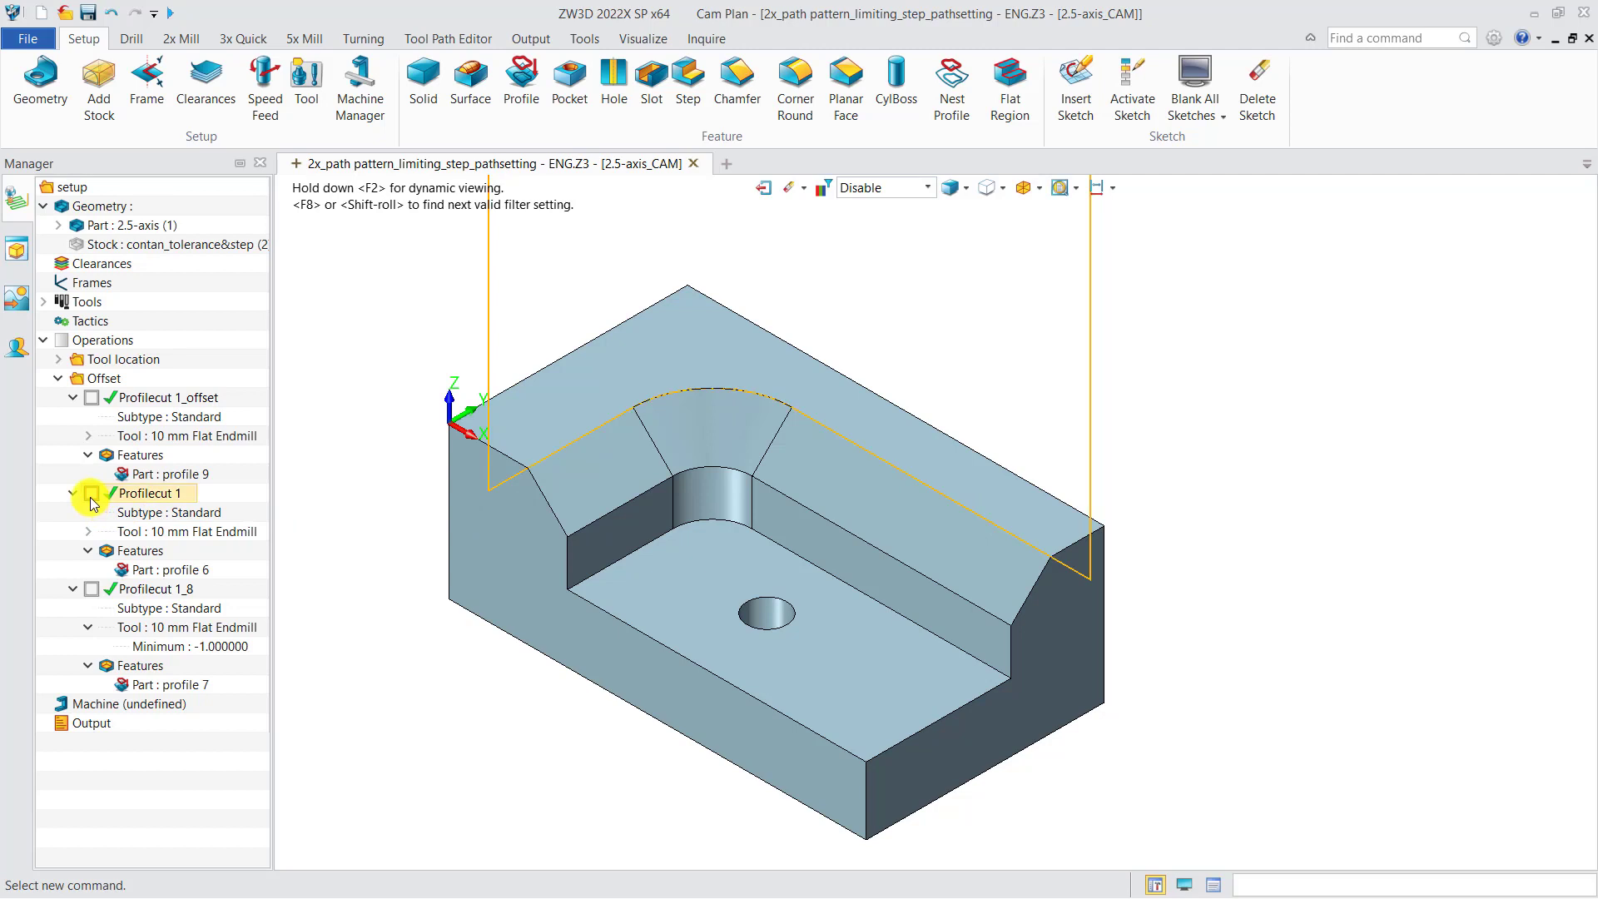
Check the member offsets in profile 7 and the Machining Side of Profilecut 1_8, and view that operation's toolpath
double_click(164, 683)
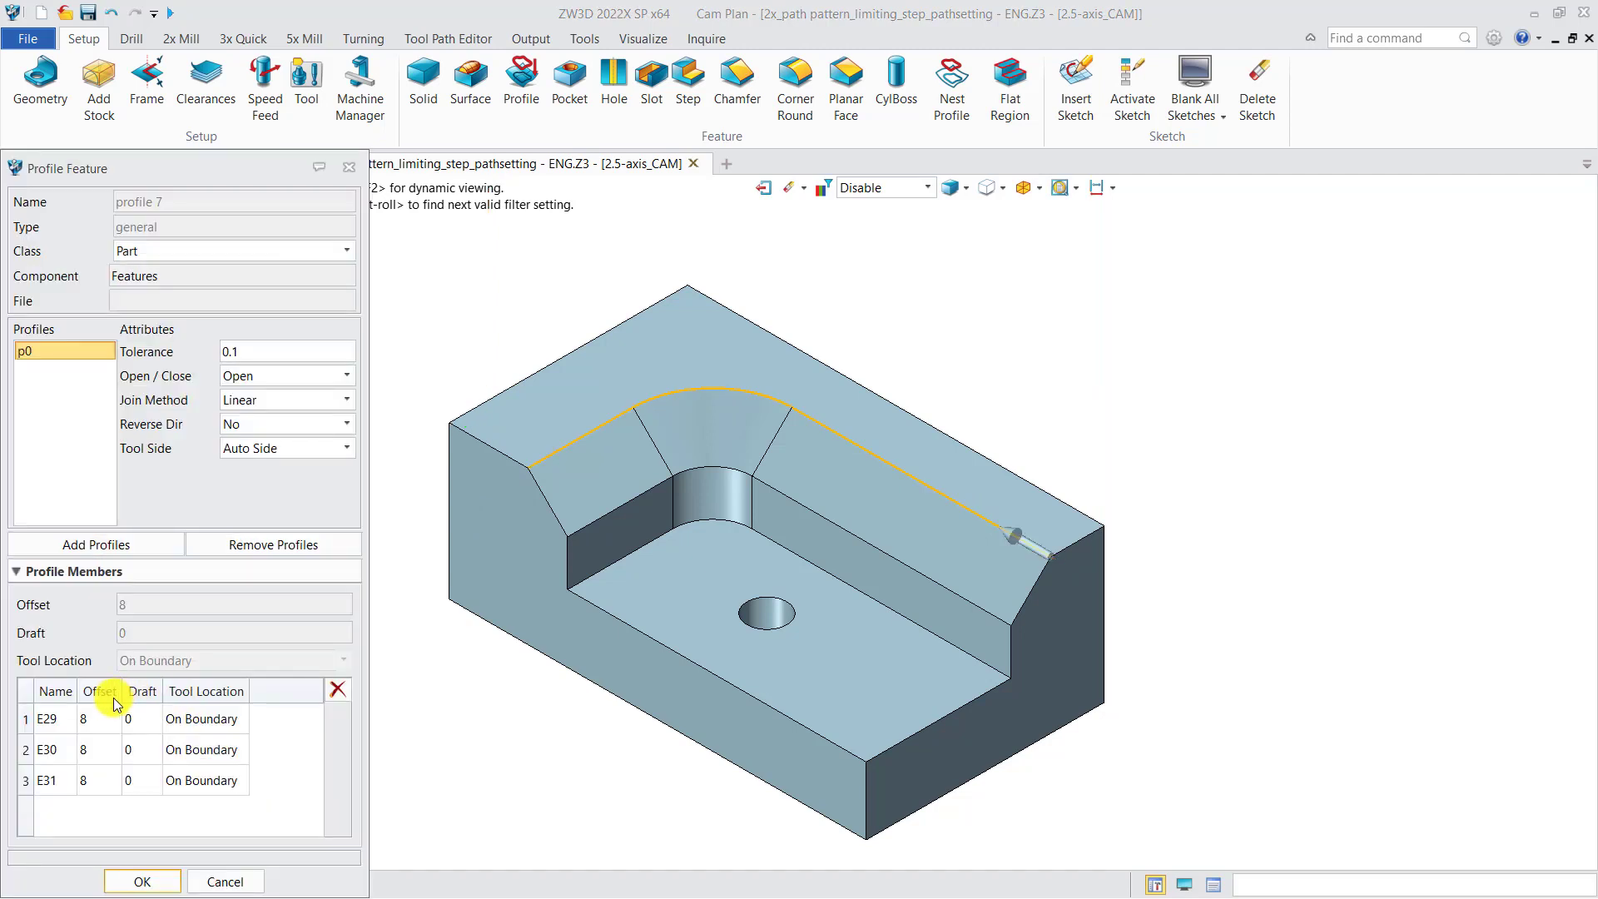
left_click(349, 167)
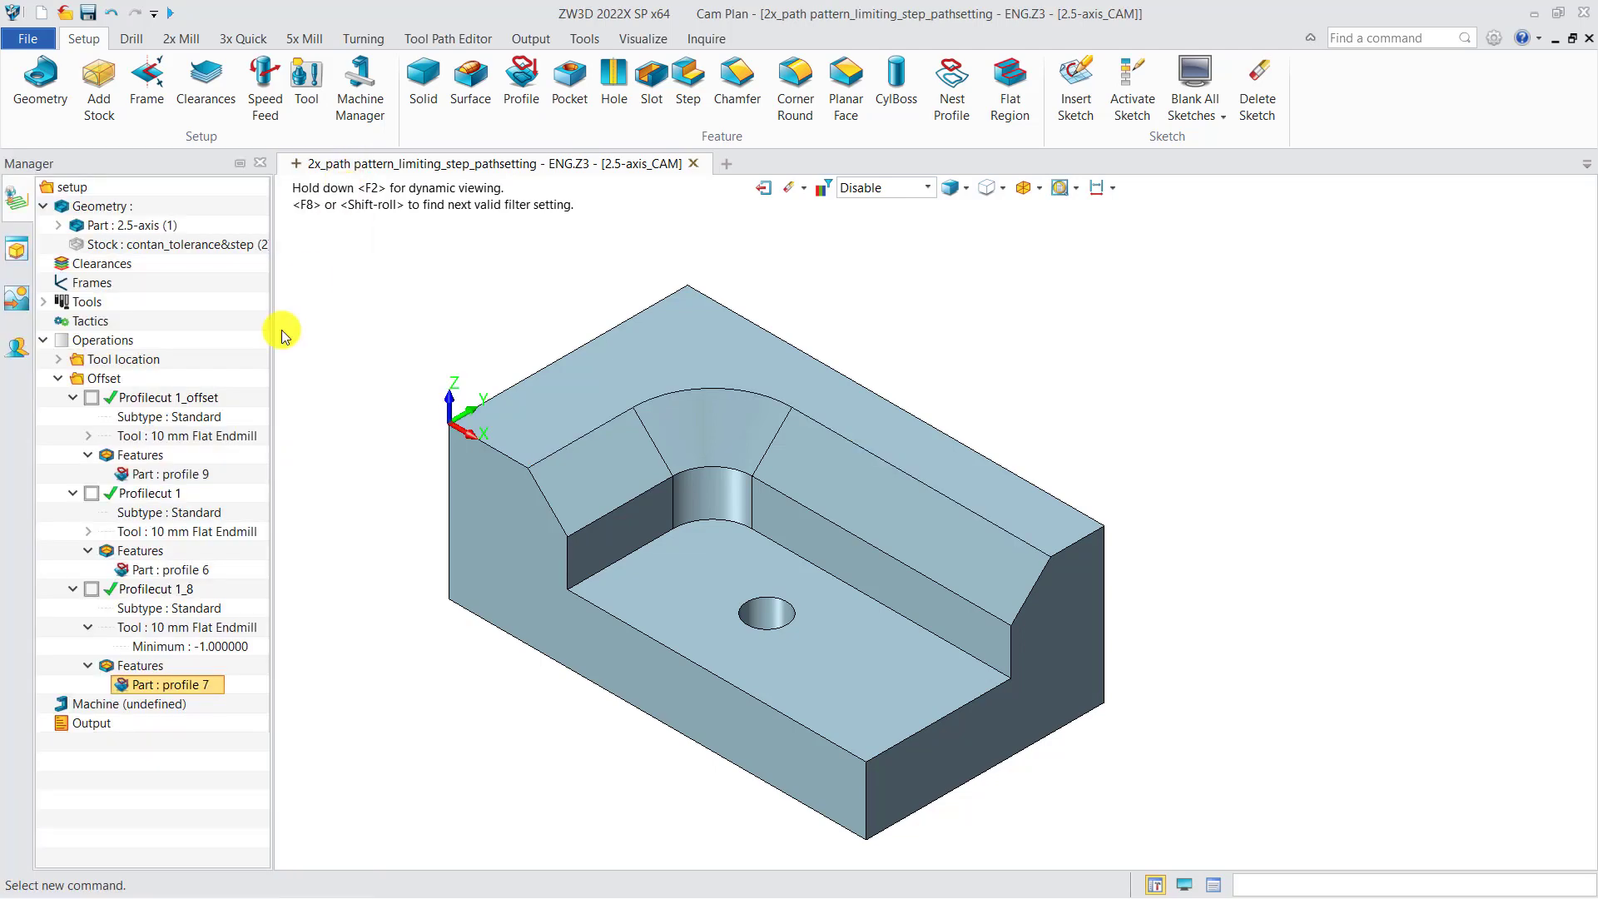
double_click(154, 591)
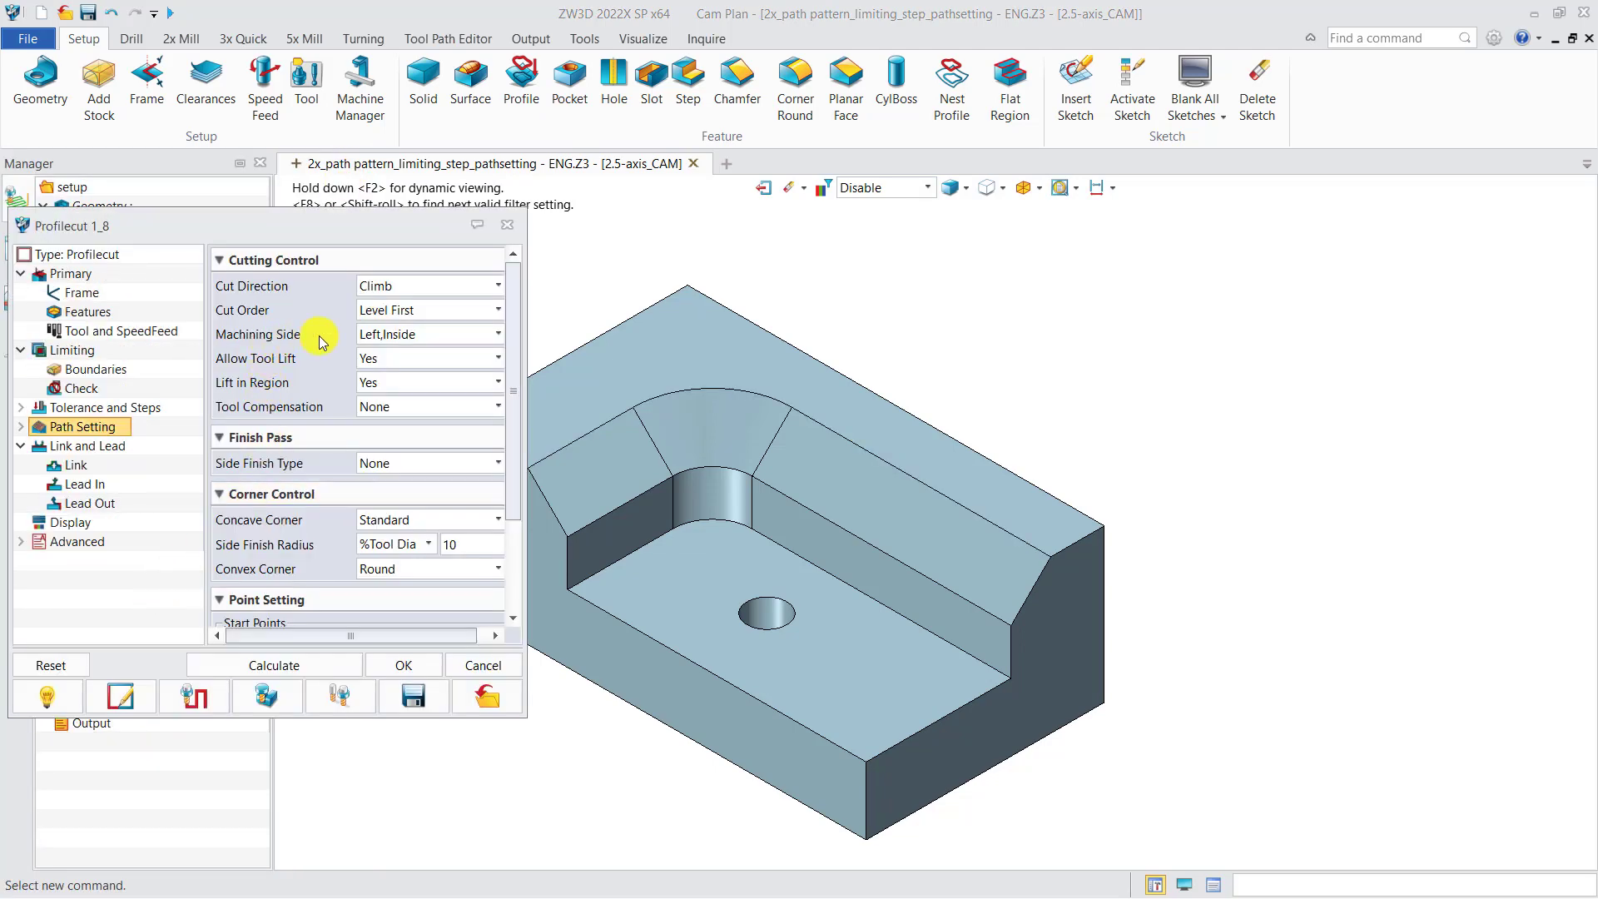
left_click(507, 225)
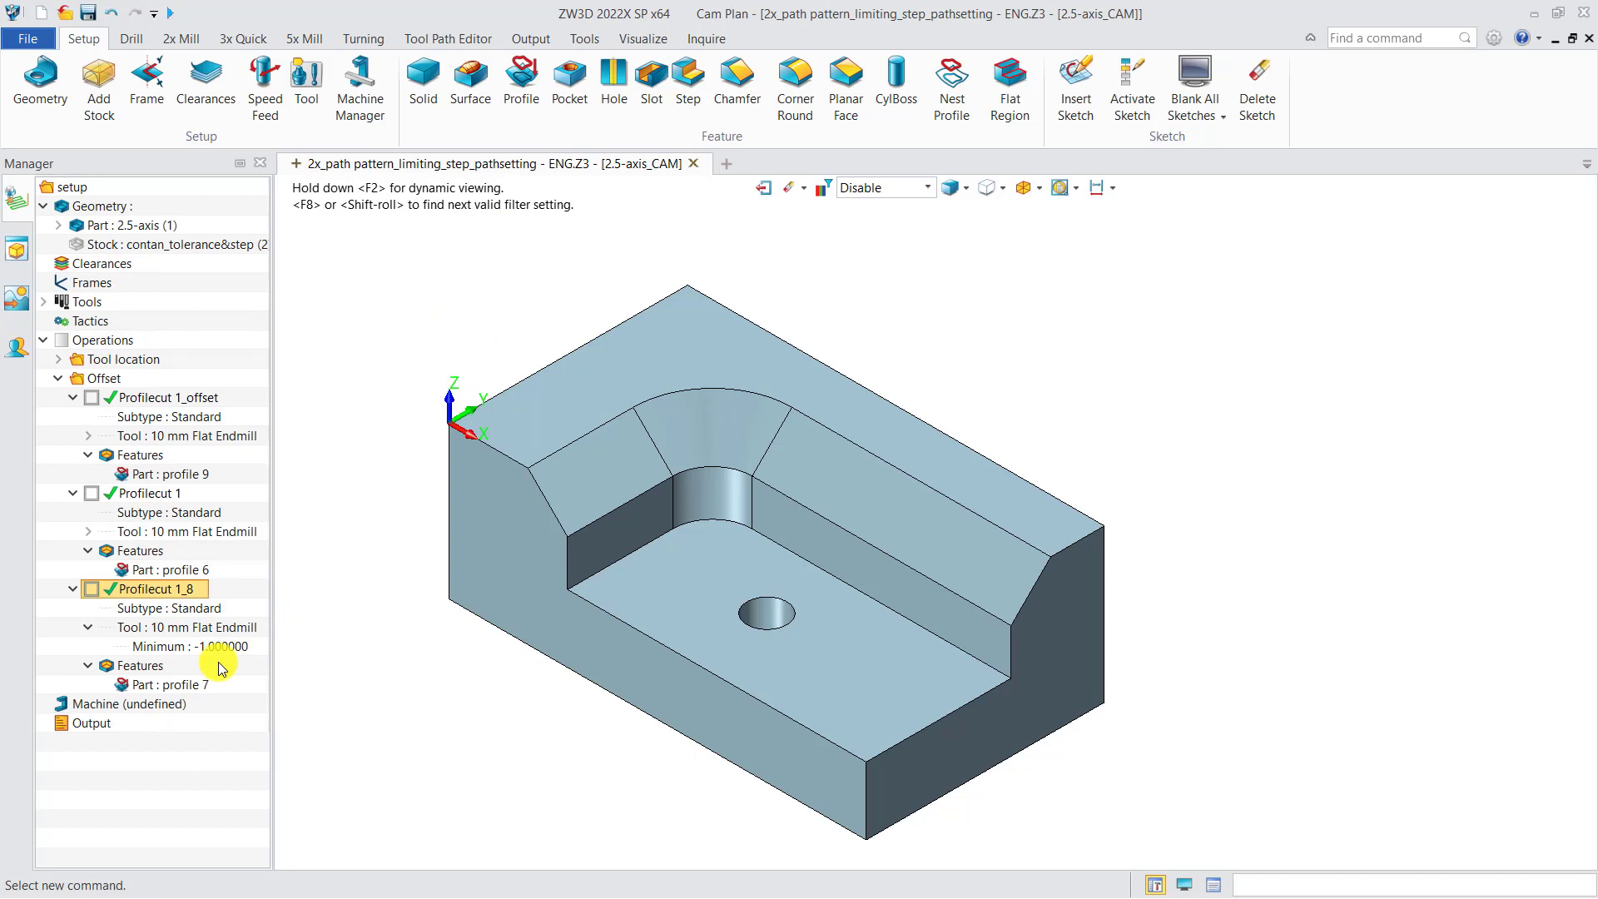
left_click(92, 590)
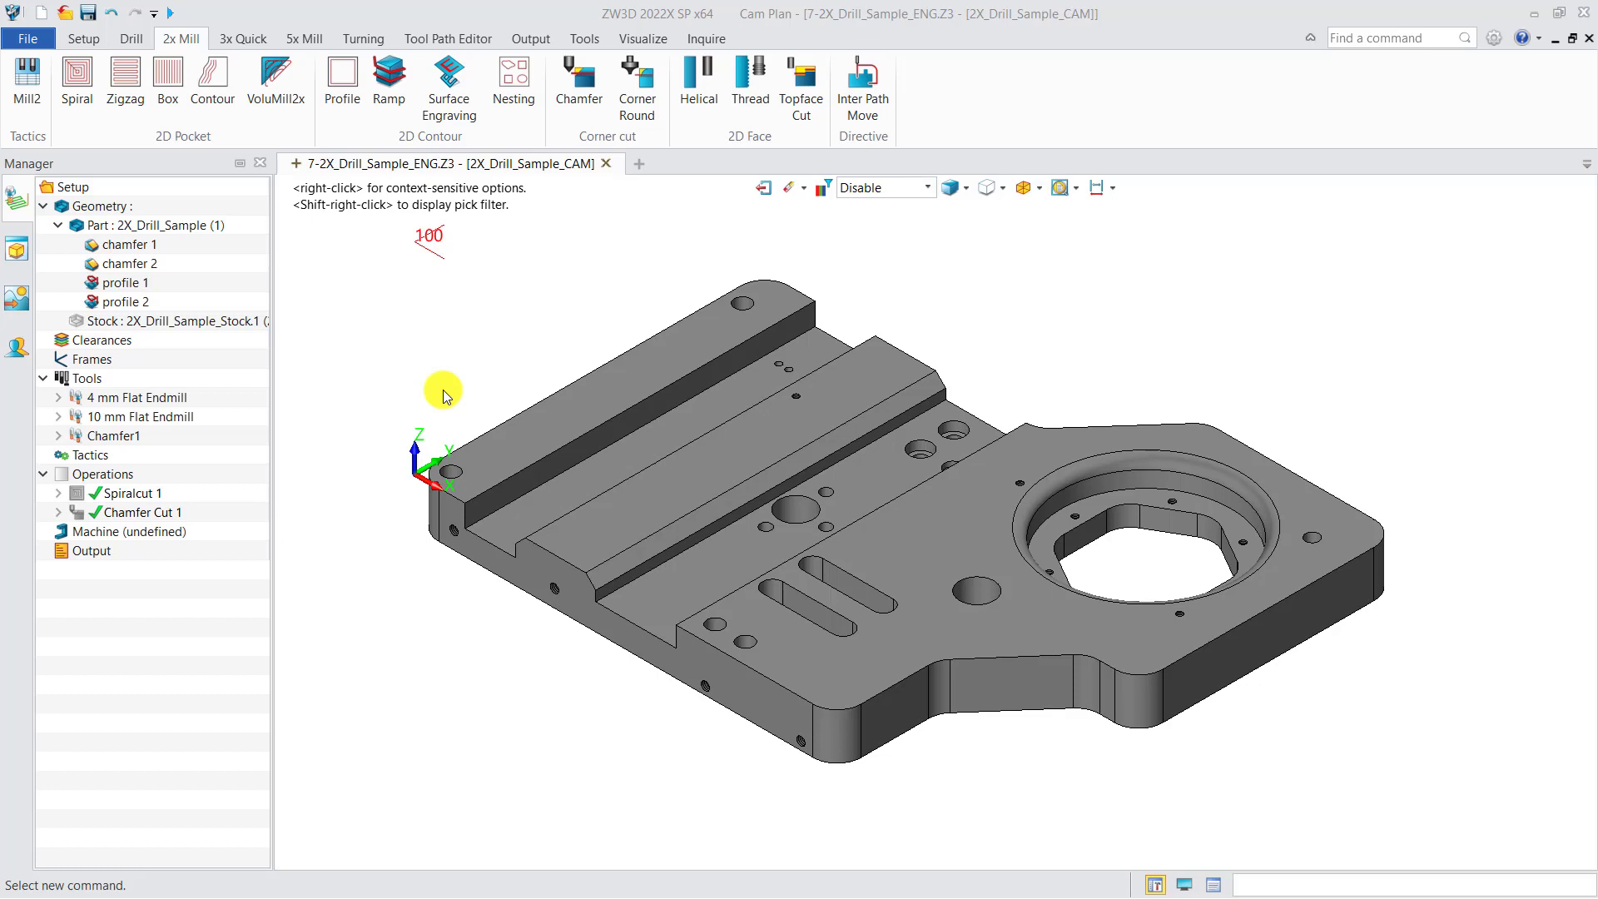
Define a profile feature from the closed top edge loop of the front slot, using the Curve input type and default attributes
left_click(84, 38)
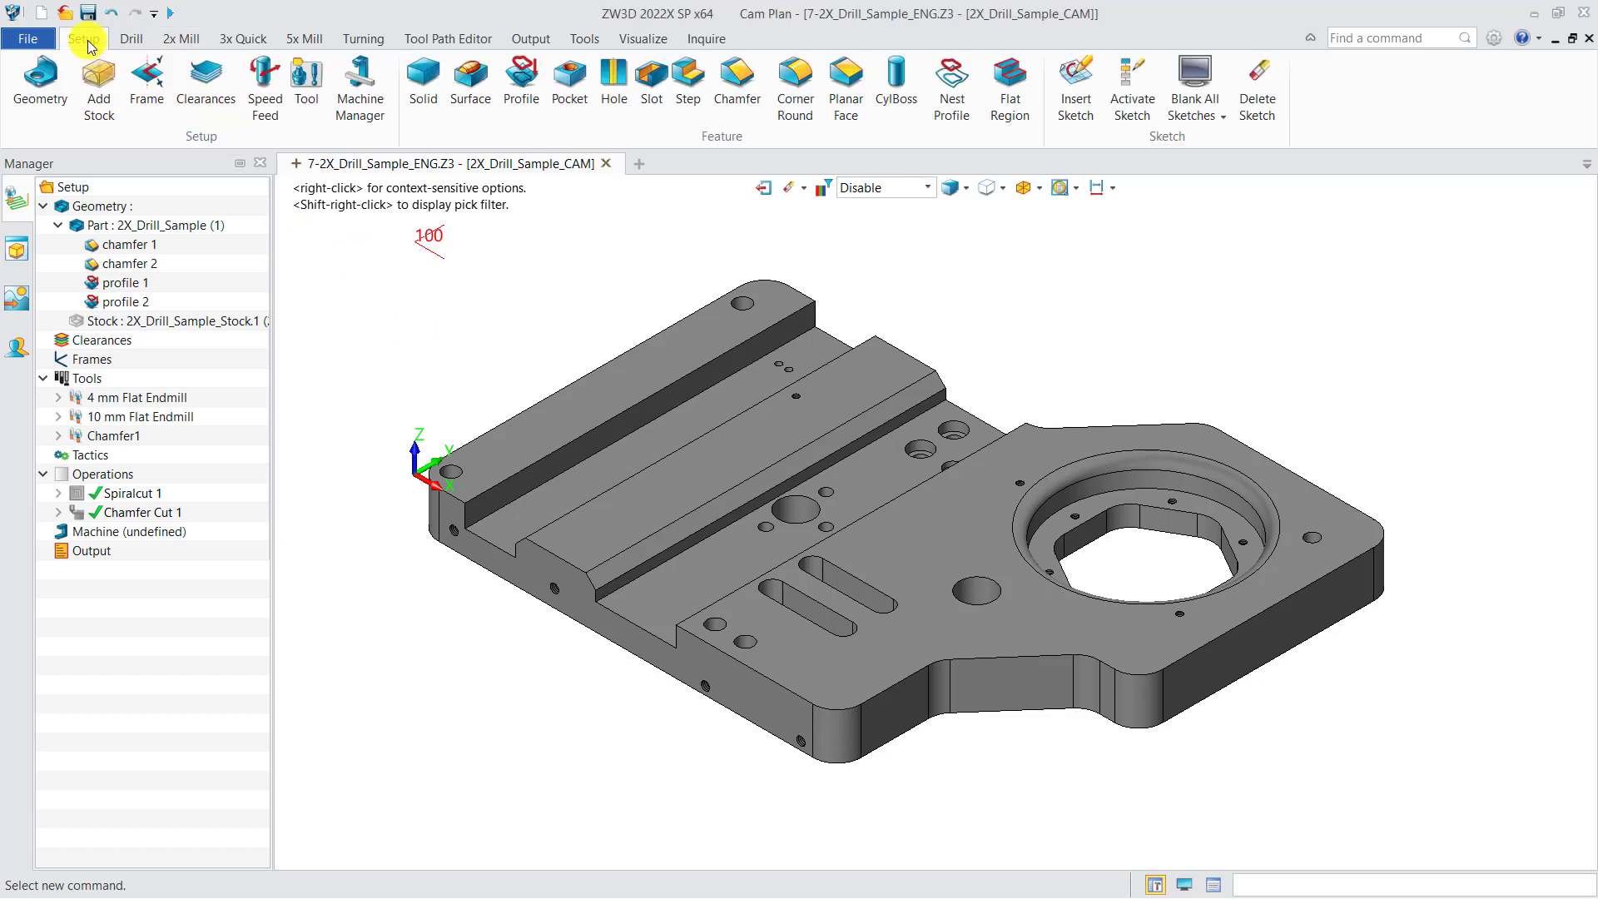
left_click(527, 90)
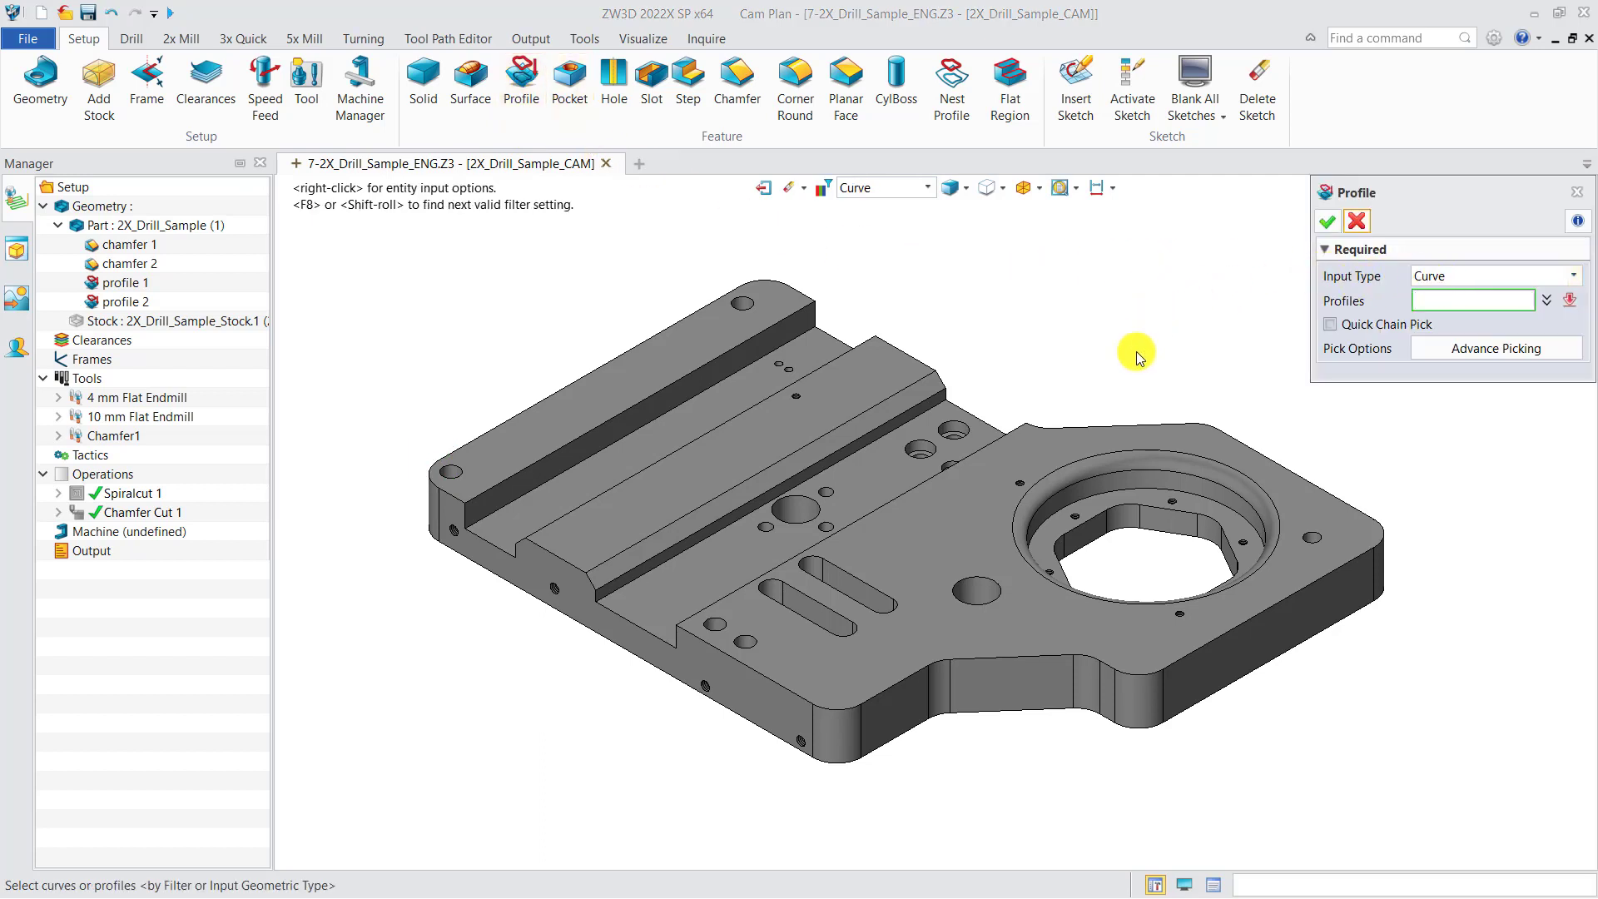
left_click(804, 624)
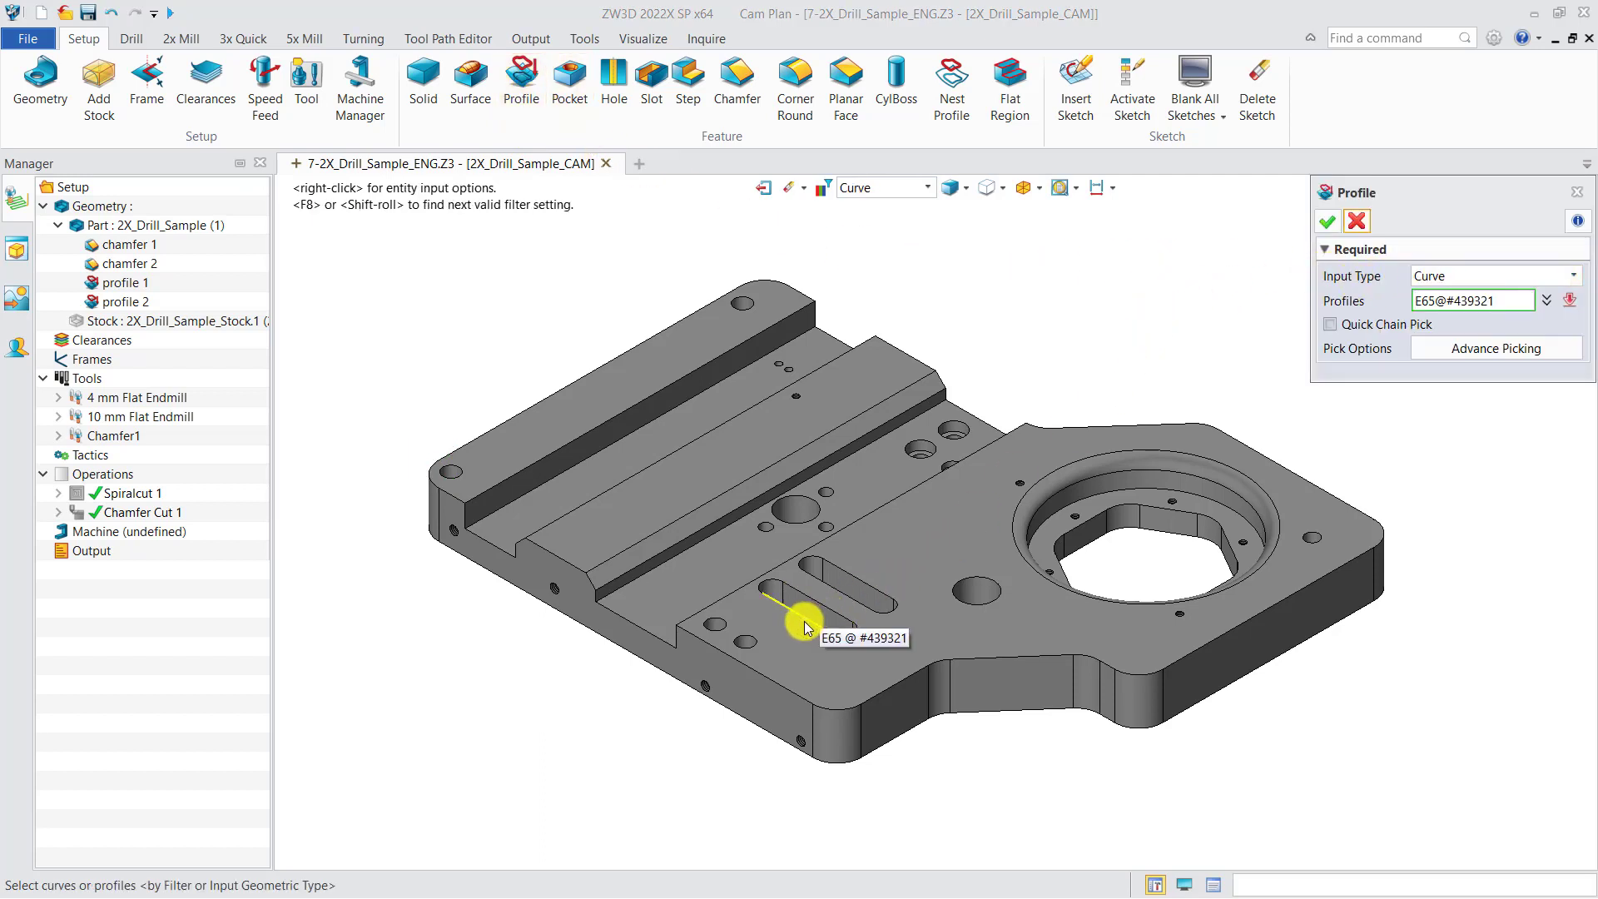
left_click(1327, 222)
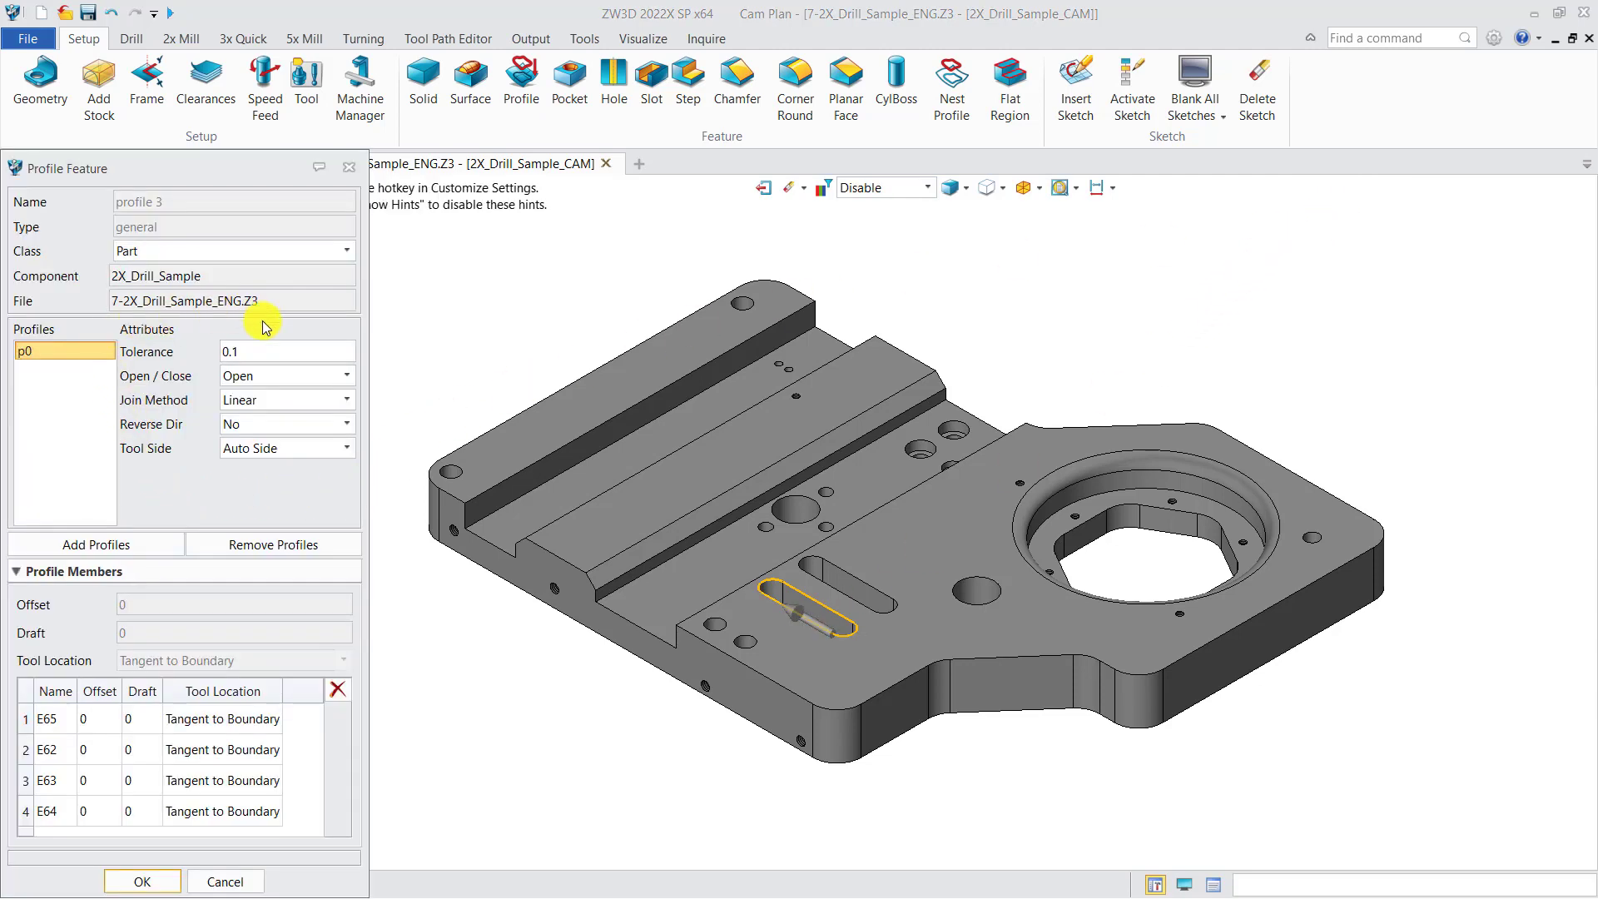
left_click(143, 882)
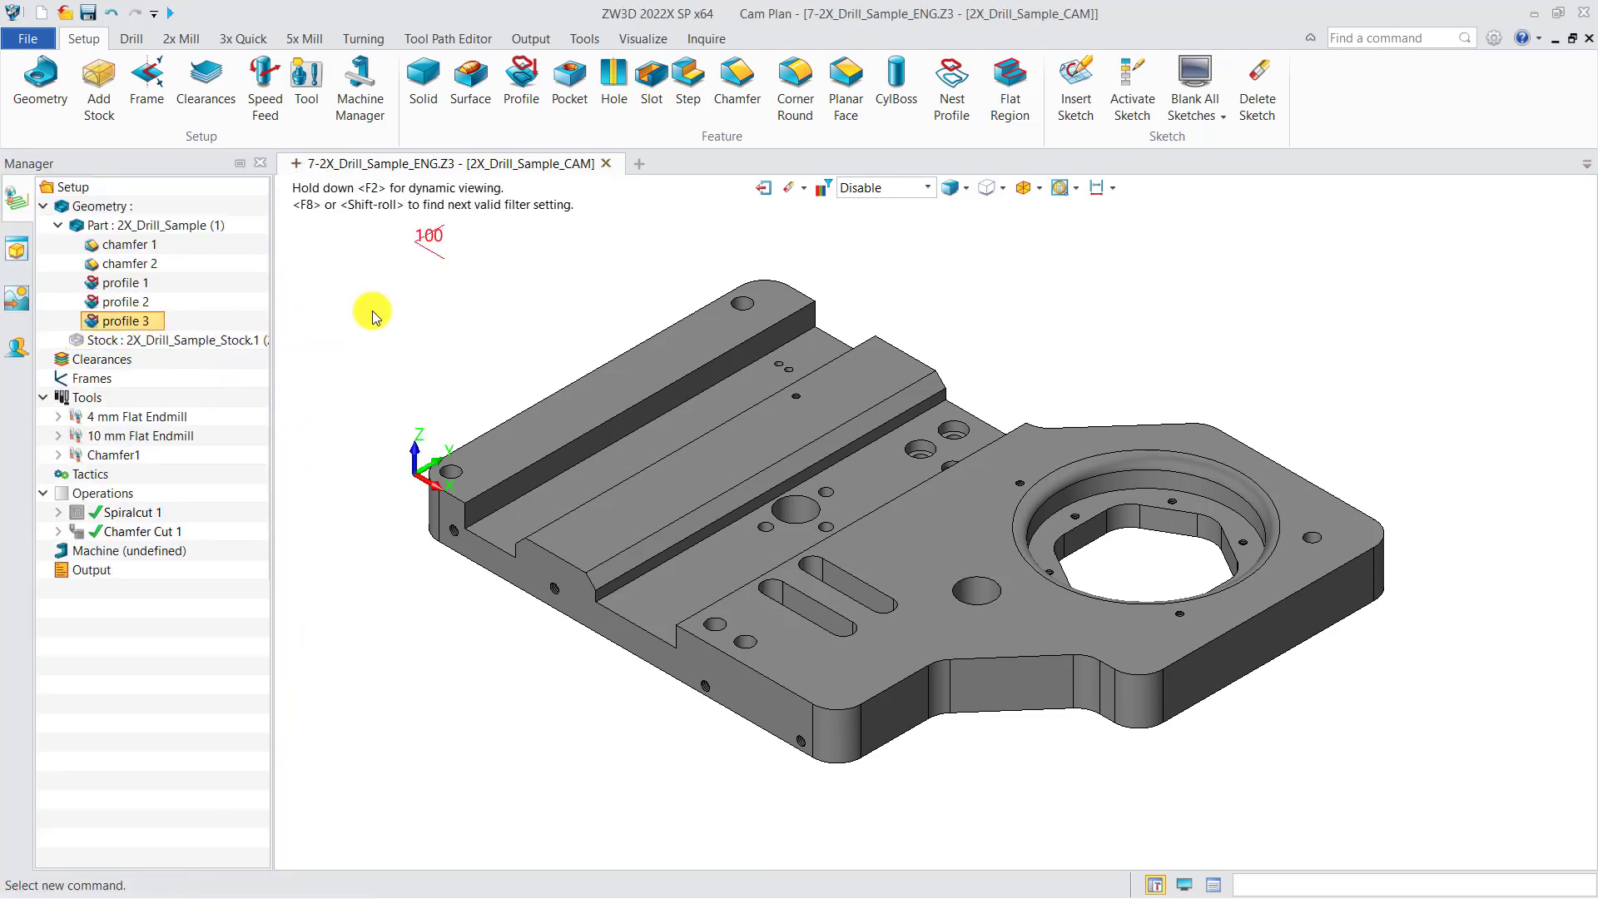
Define a pocket feature from the four wall faces of the same front slot, using the Surface filter and default attributes
left_click(572, 95)
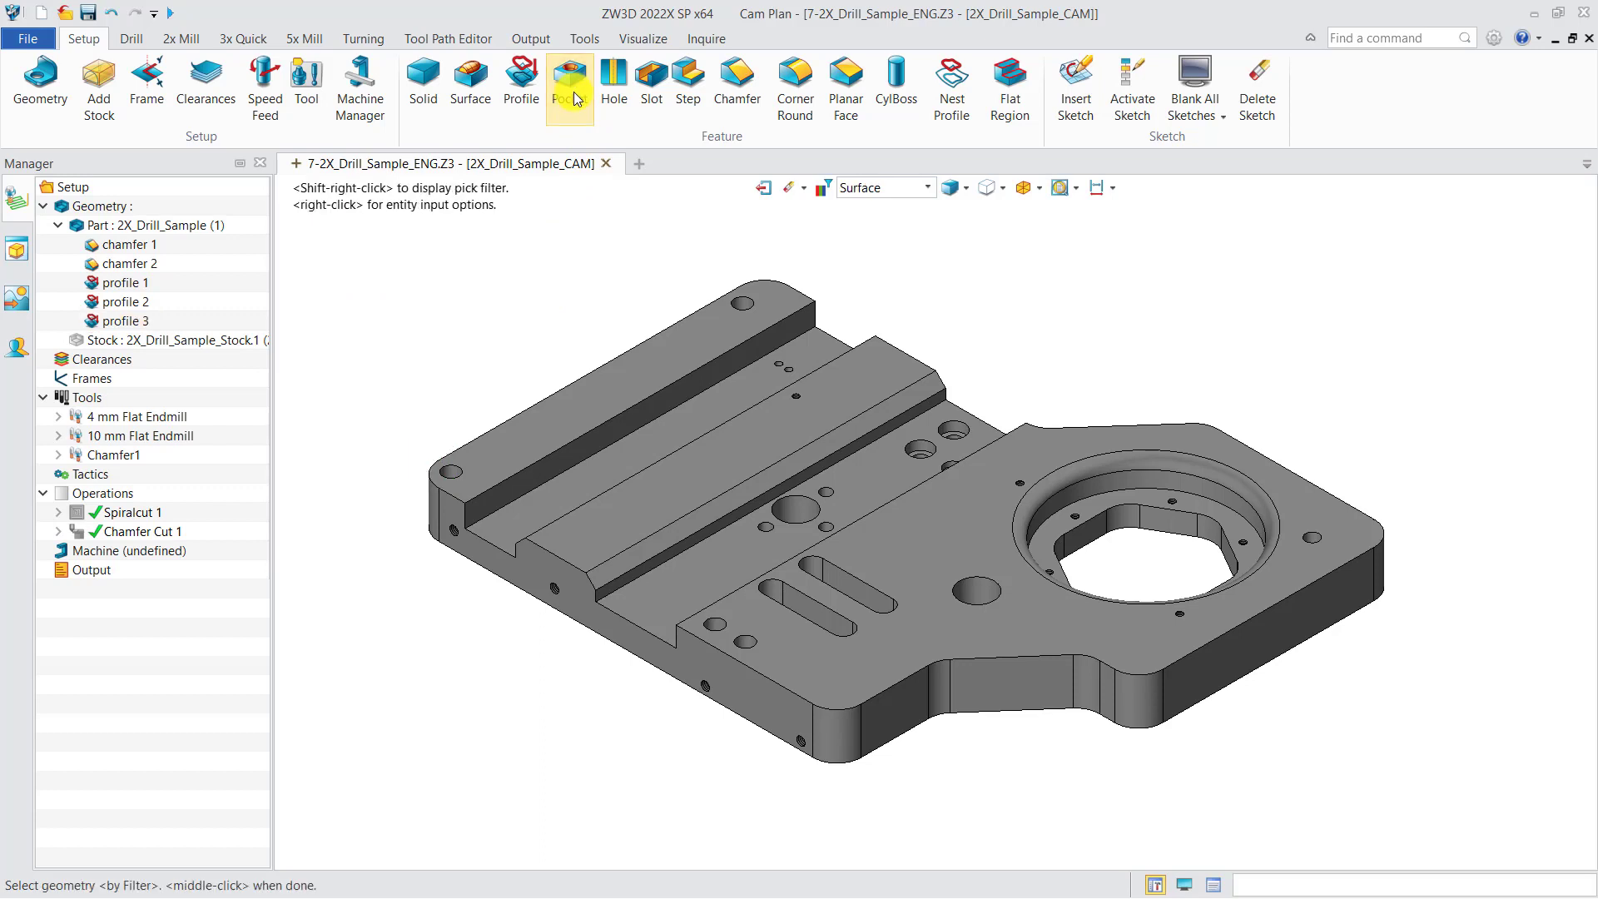
left_click(903, 191)
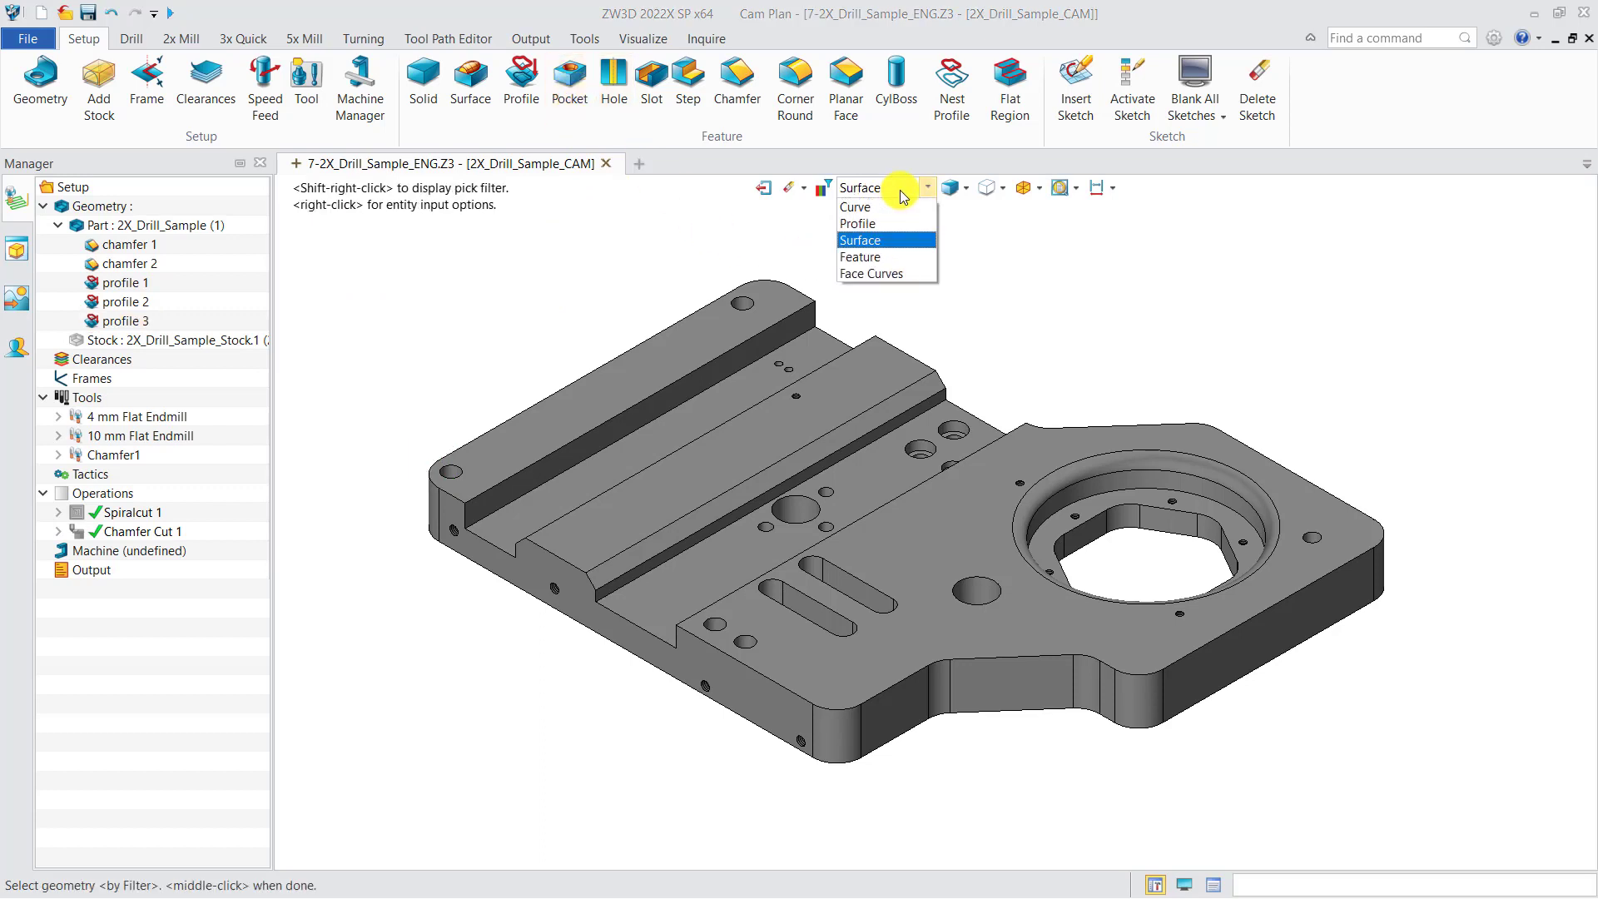
left_click(869, 241)
left_click(820, 608)
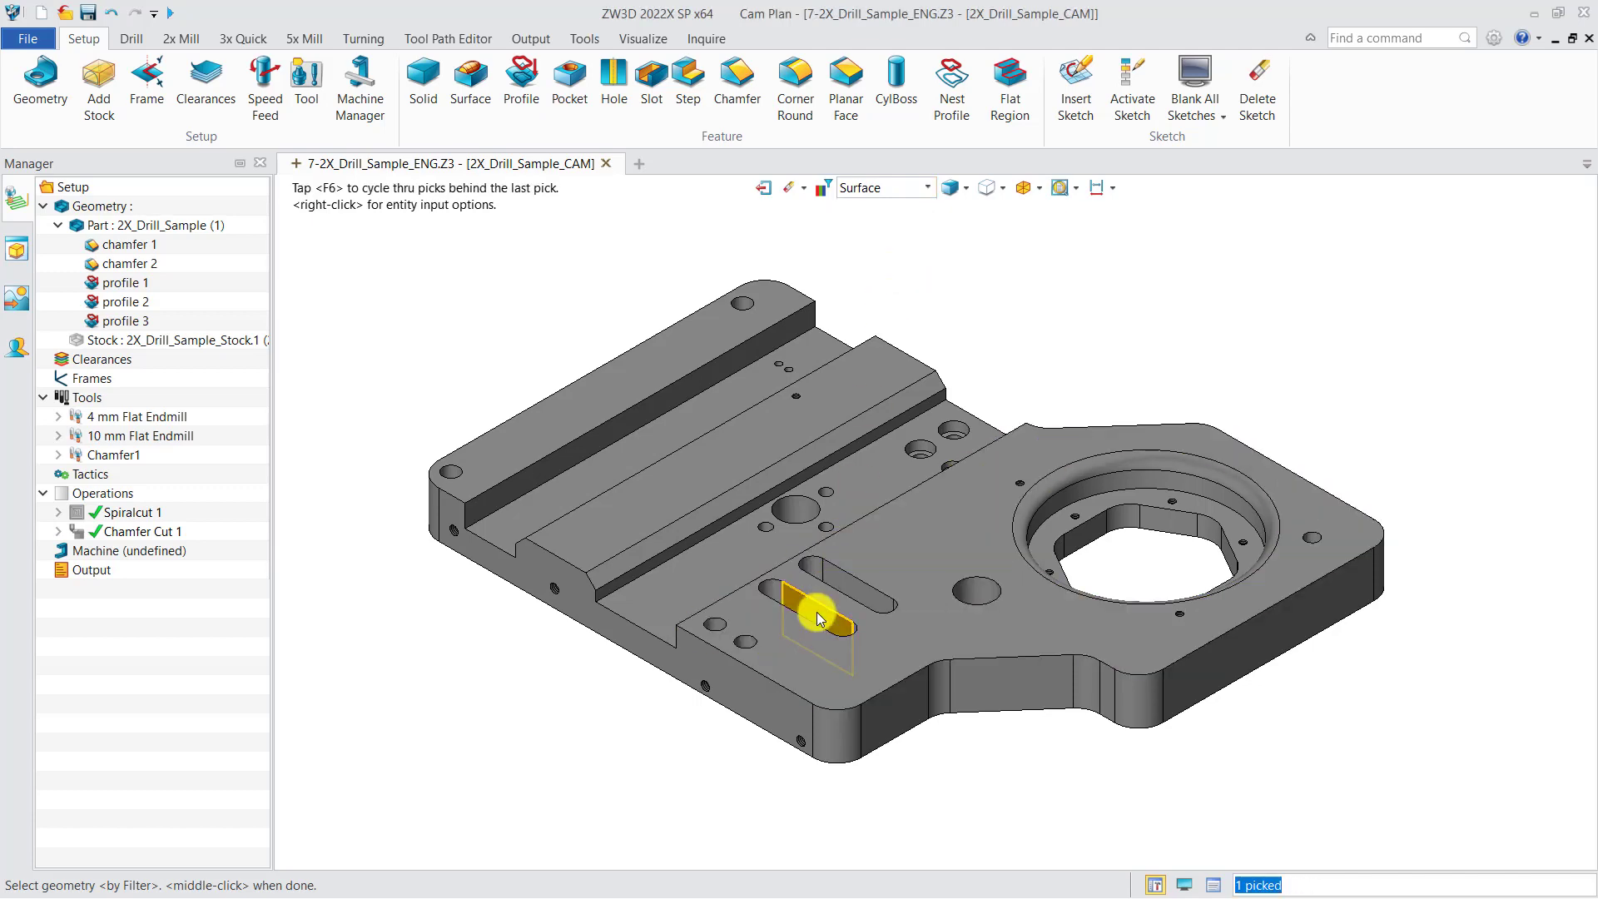
scroll(778, 603, "up", 3)
right_click_drag(791, 630, 777, 674)
left_click(767, 596)
left_click(789, 706)
scroll(787, 704, "up", 2)
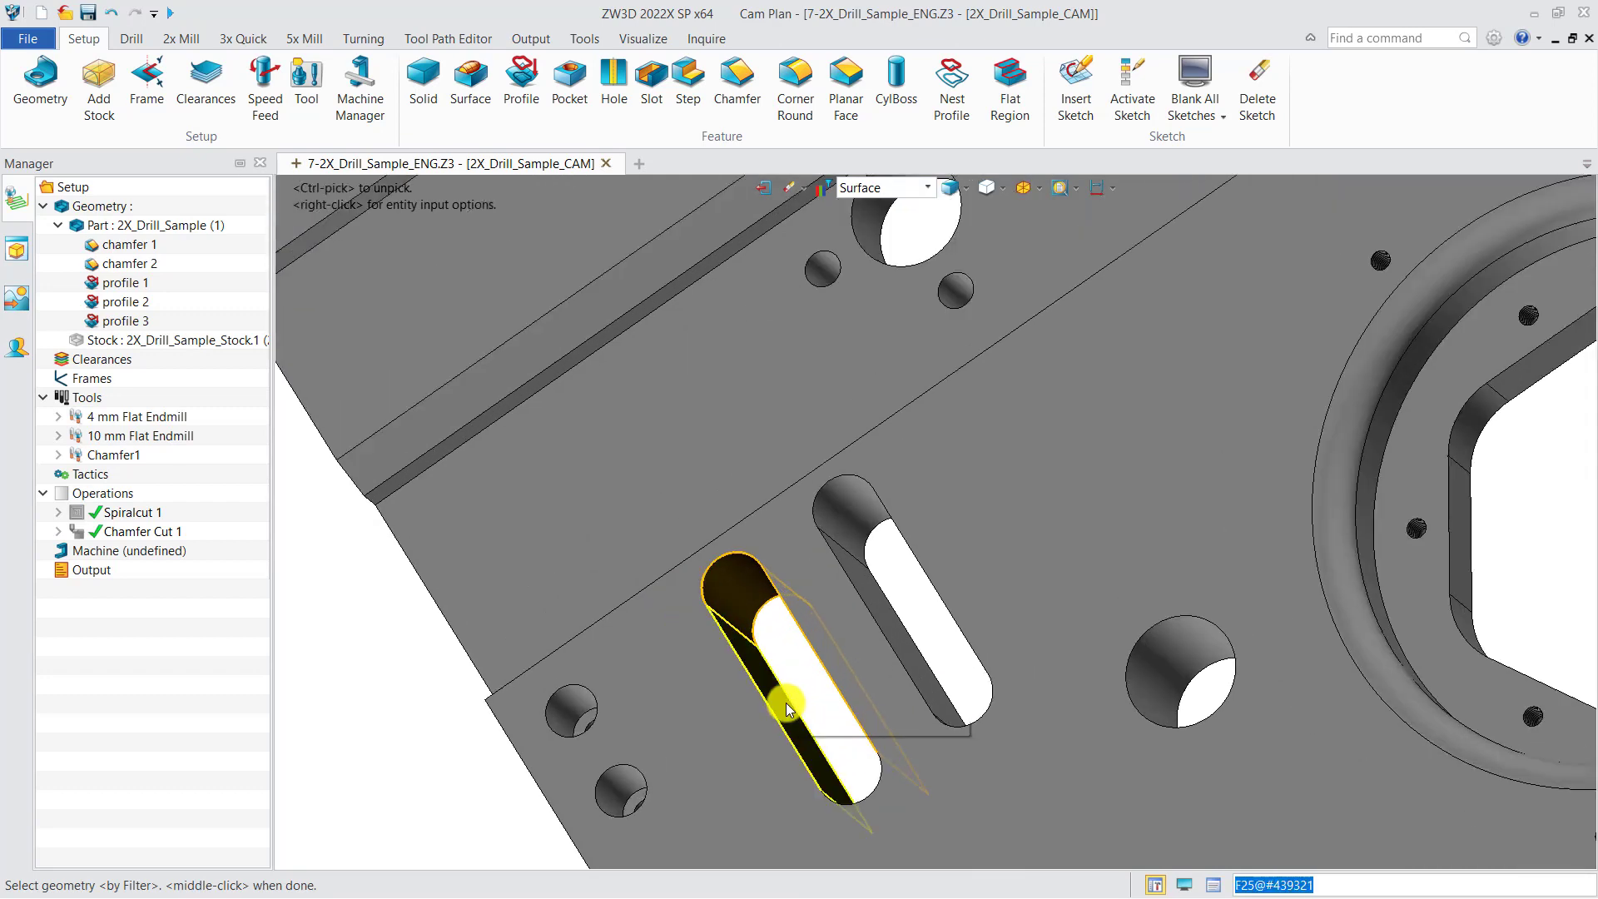
left_click(786, 704)
scroll(826, 713, "down", 3)
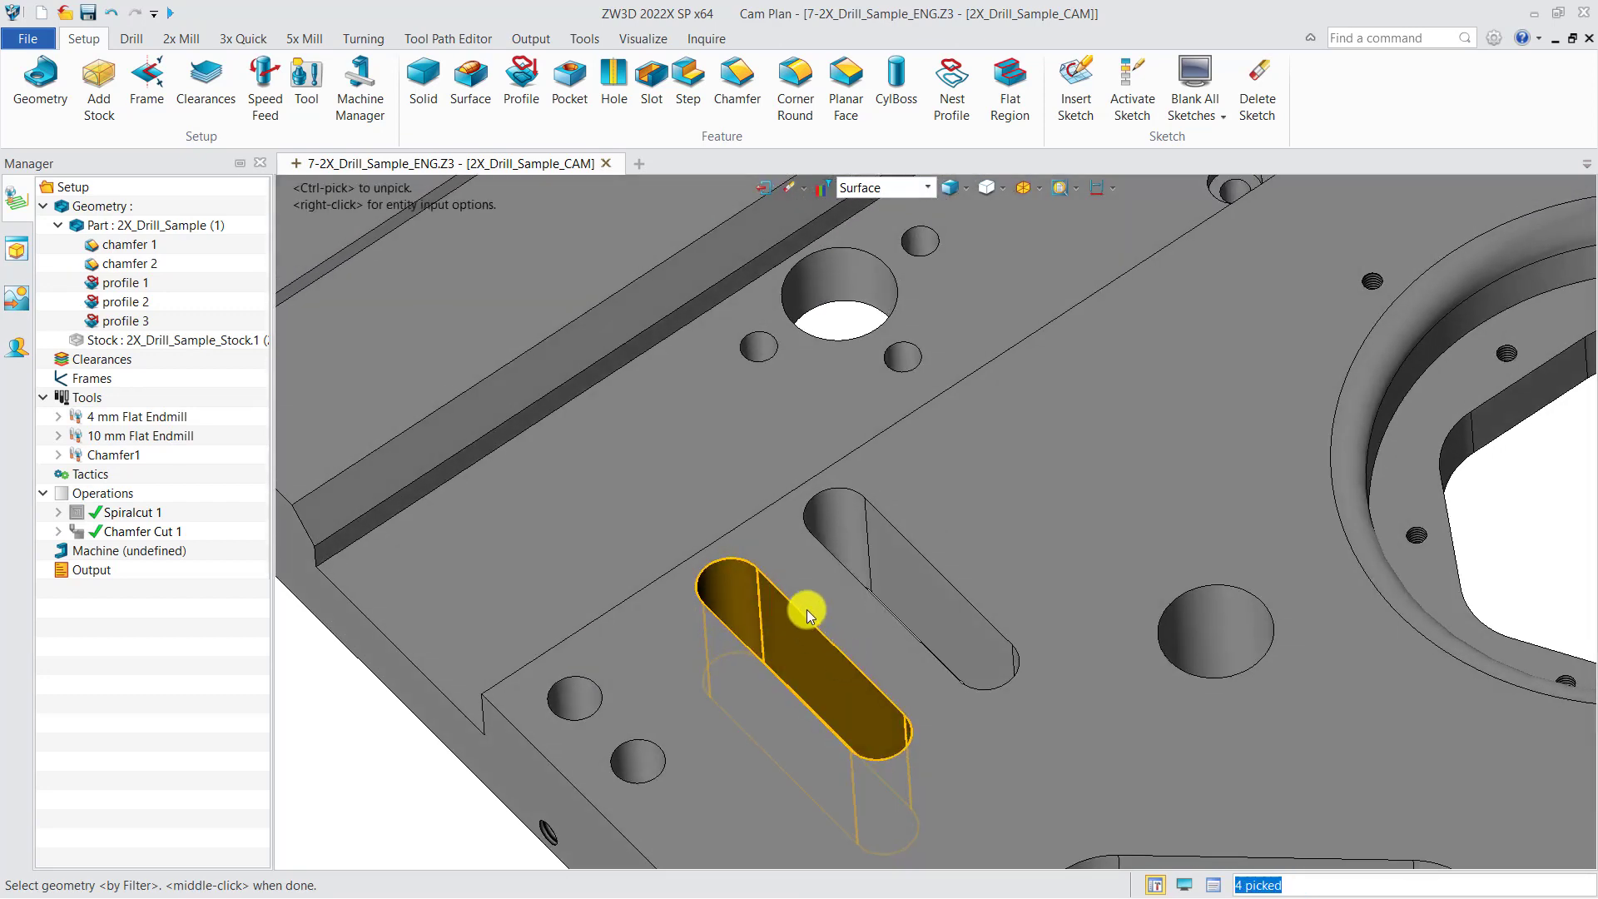
scroll(811, 609, "down", 3)
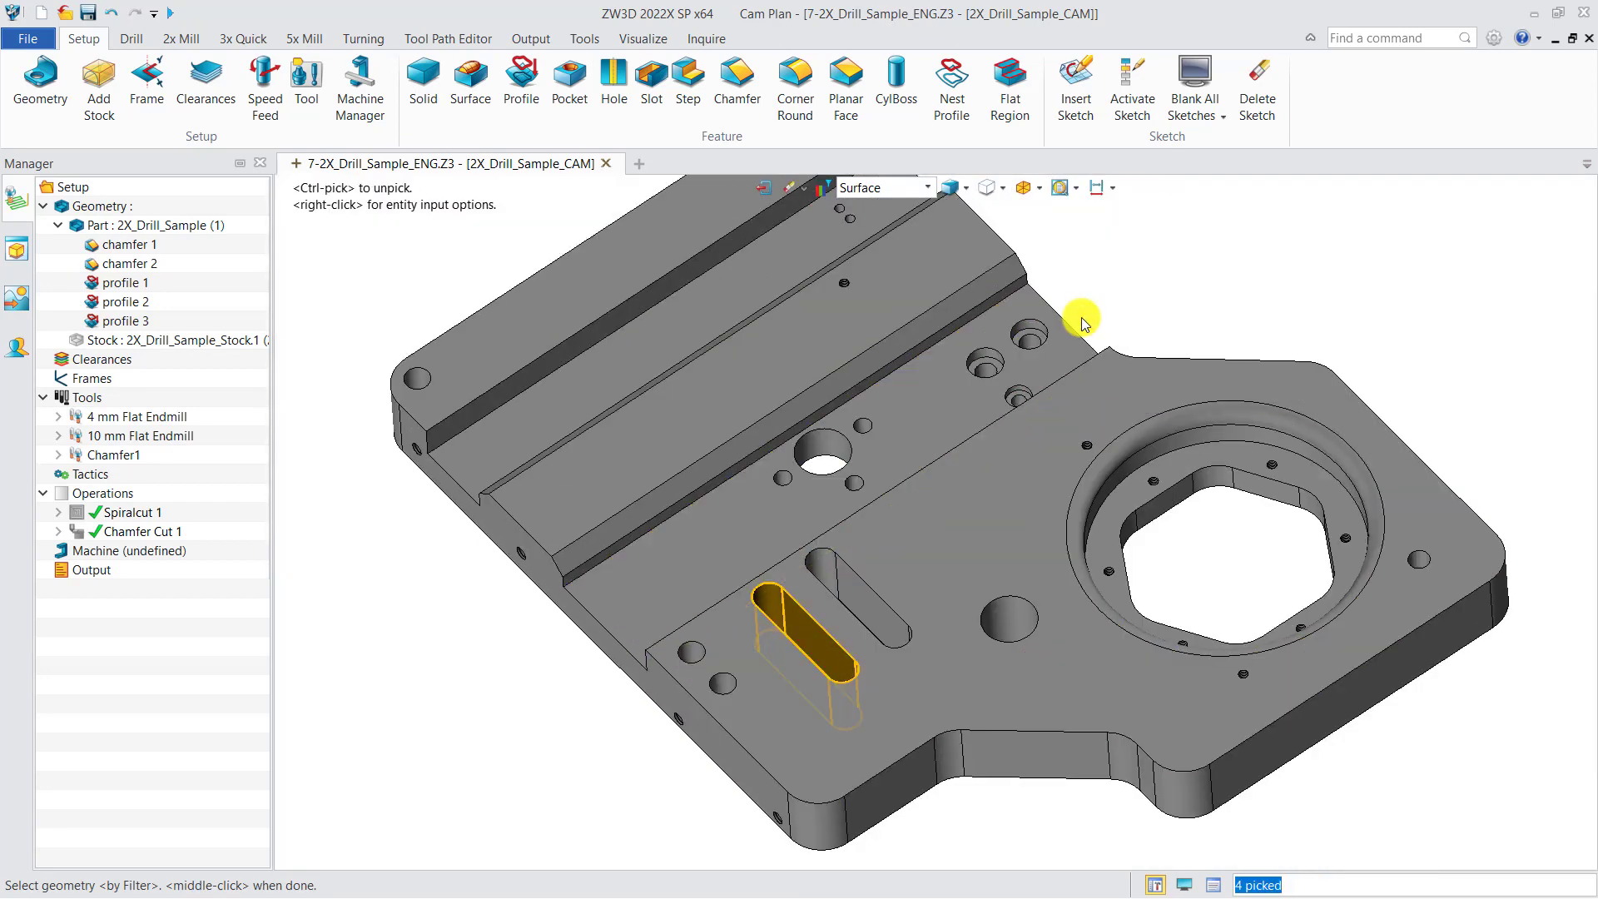
middle_click(1082, 318)
middle_click(1091, 306)
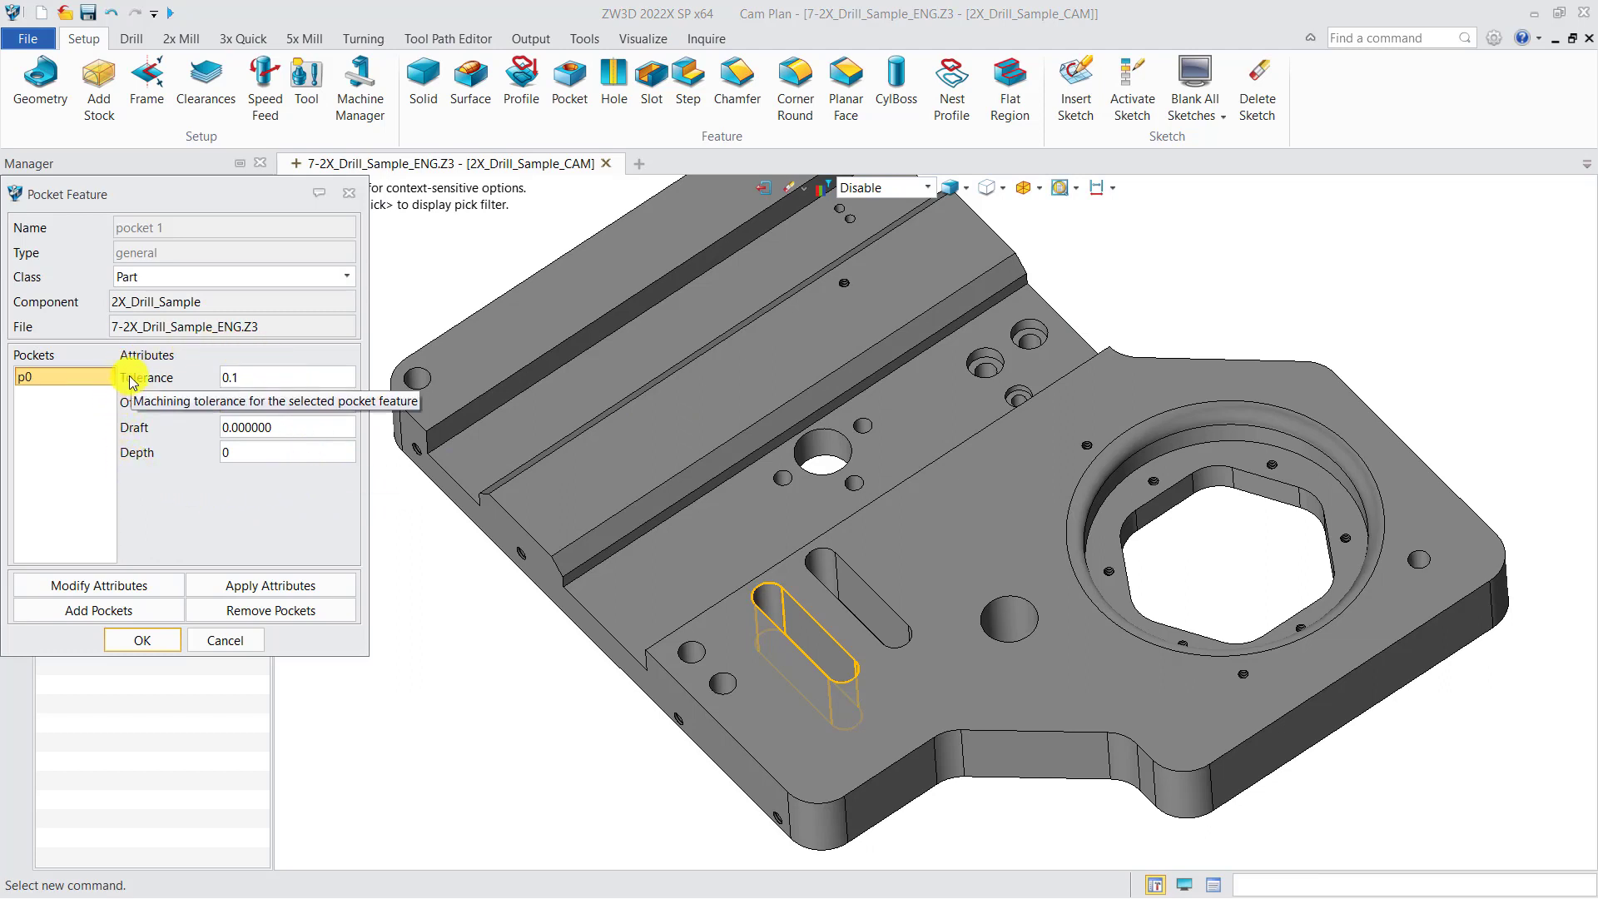
left_click(150, 641)
scroll(454, 633, "down", 3)
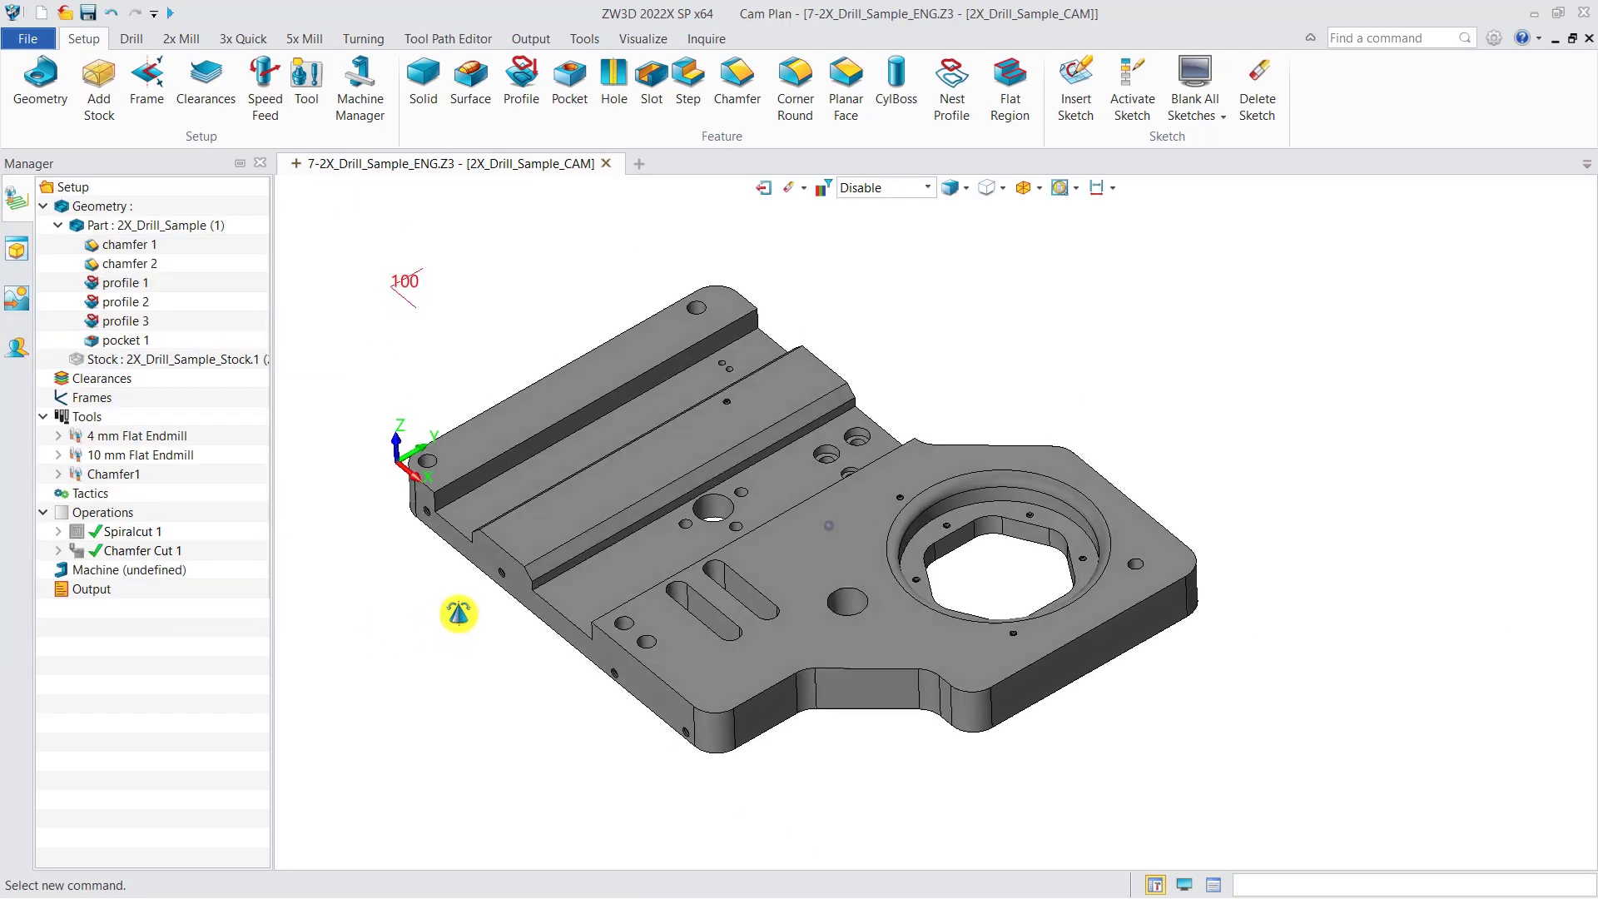
Create a Ramp operation on profile 3 with the 4 mm Flat Endmill and calculate its toolpath
left_click(181, 38)
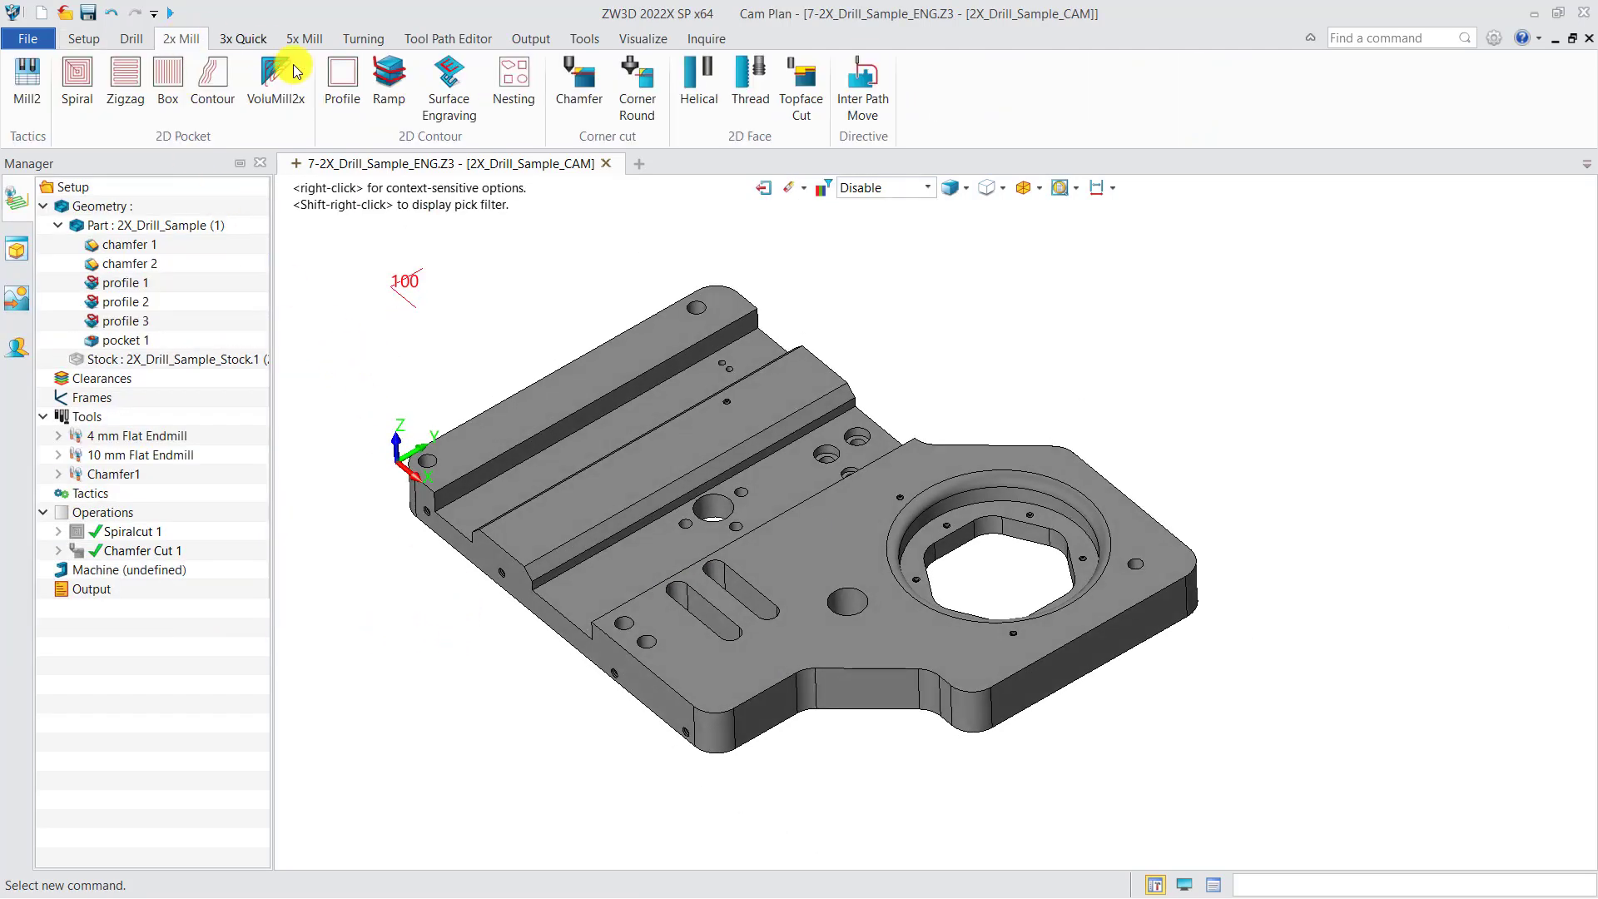
left_click(387, 81)
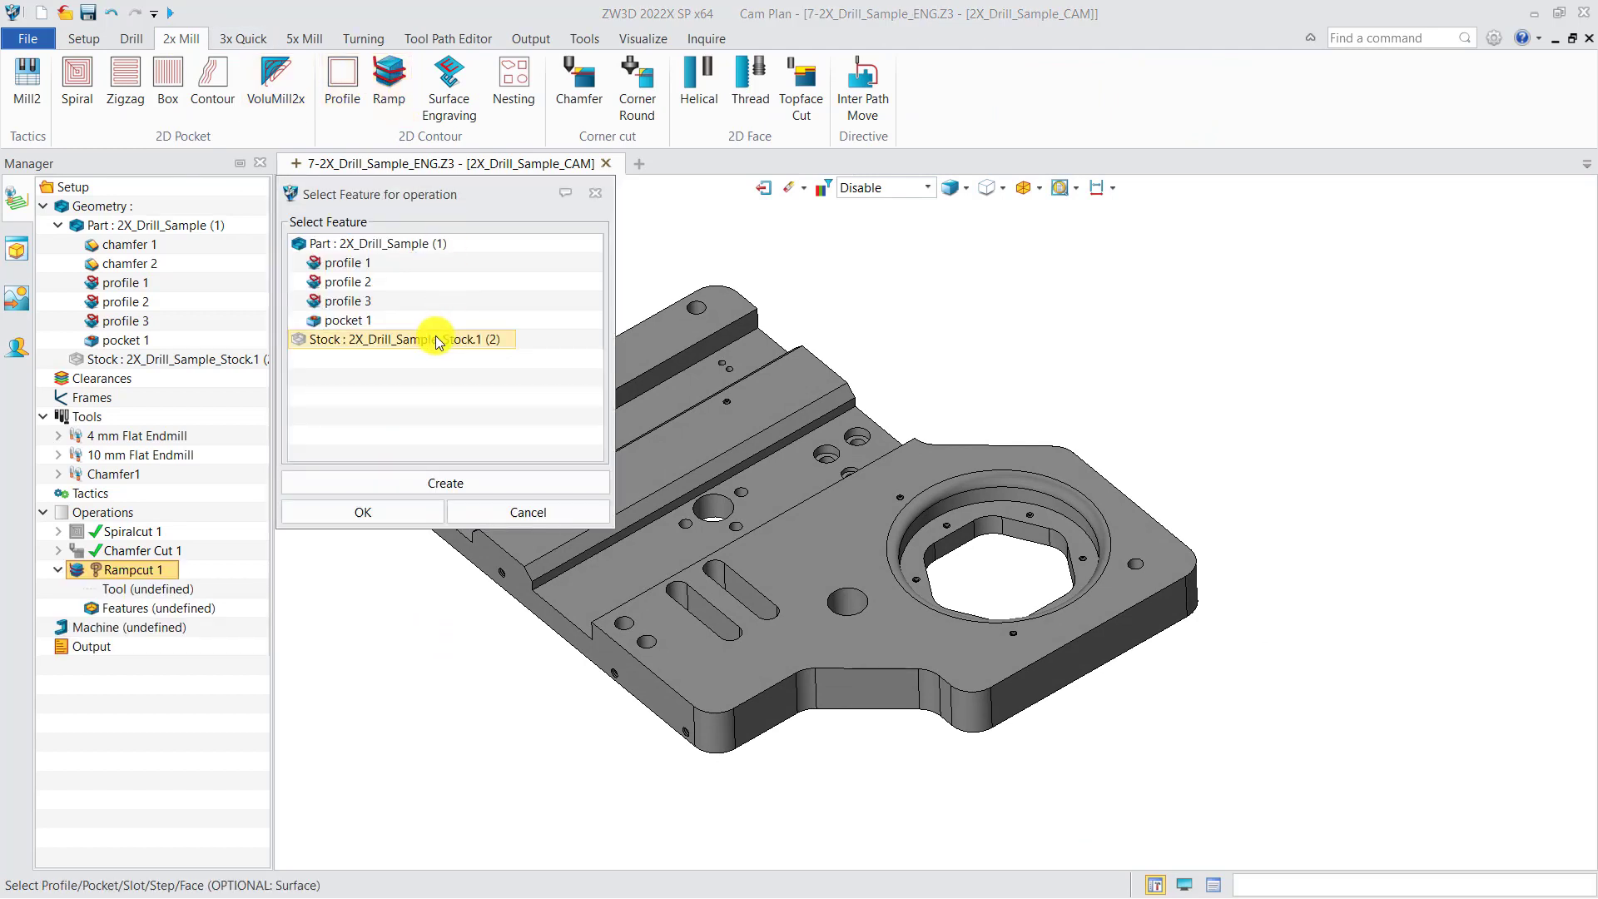
left_click(361, 303)
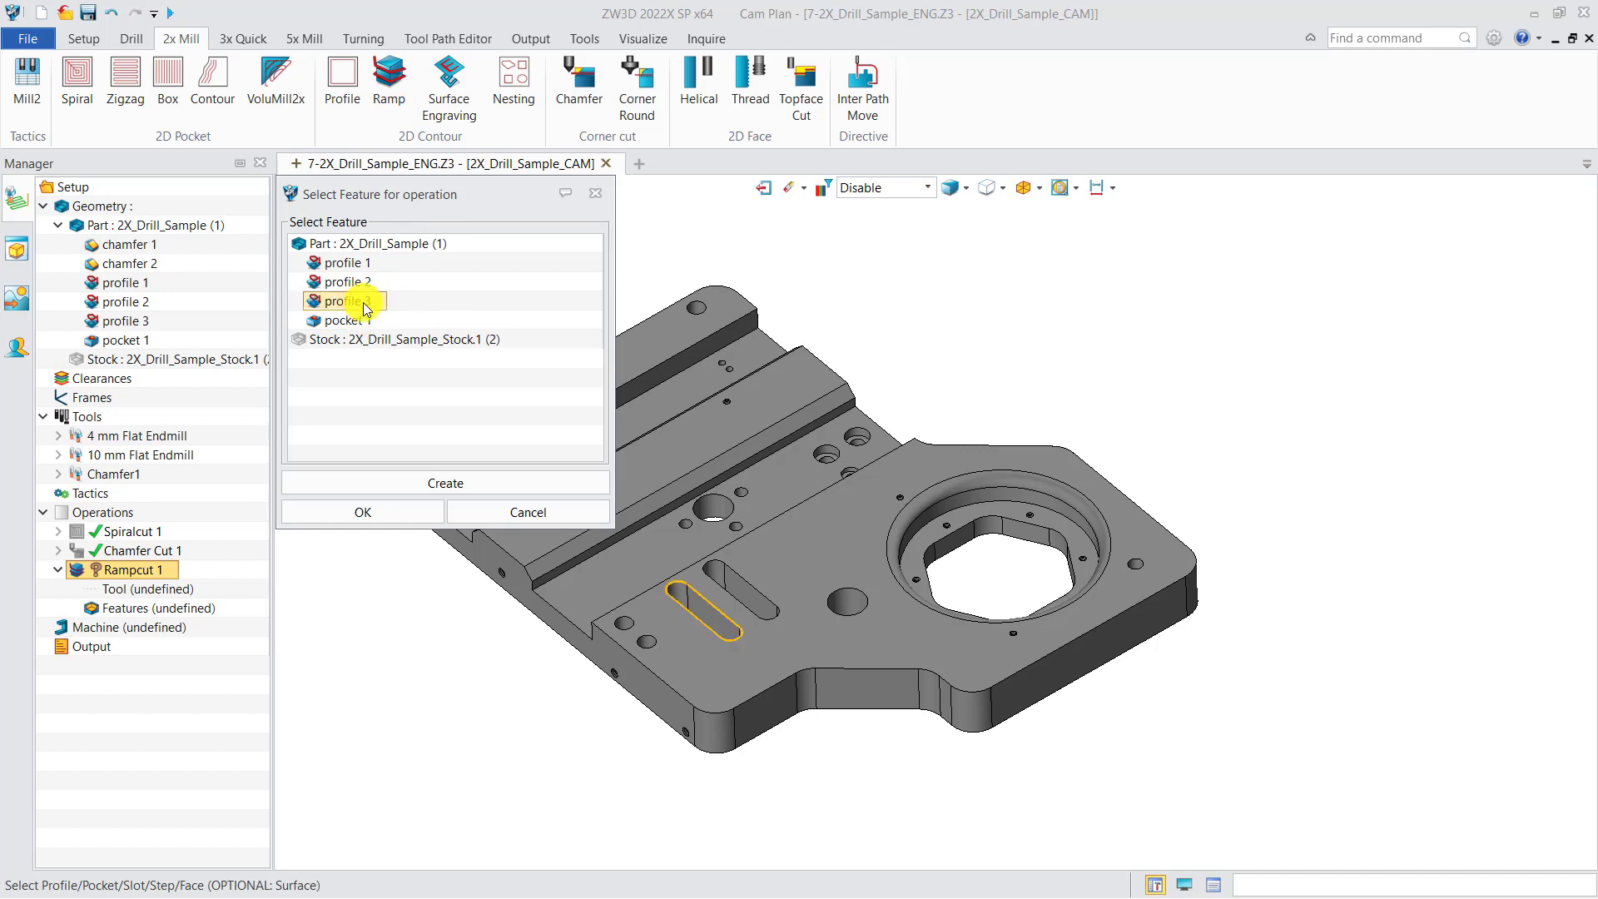
left_click(366, 512)
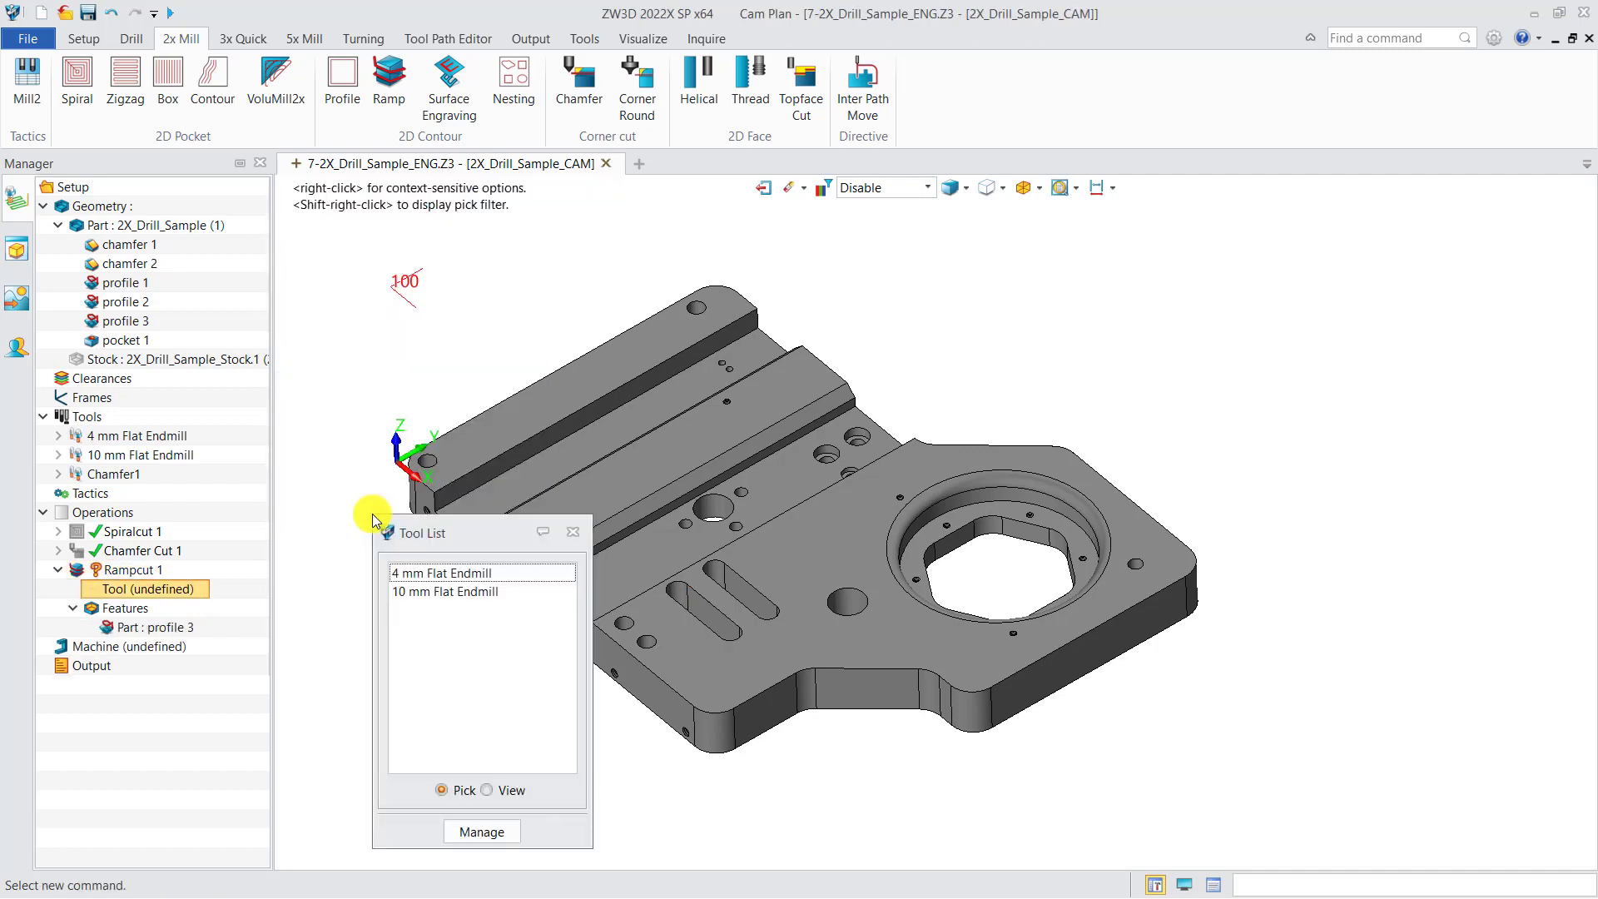
double_click(412, 573)
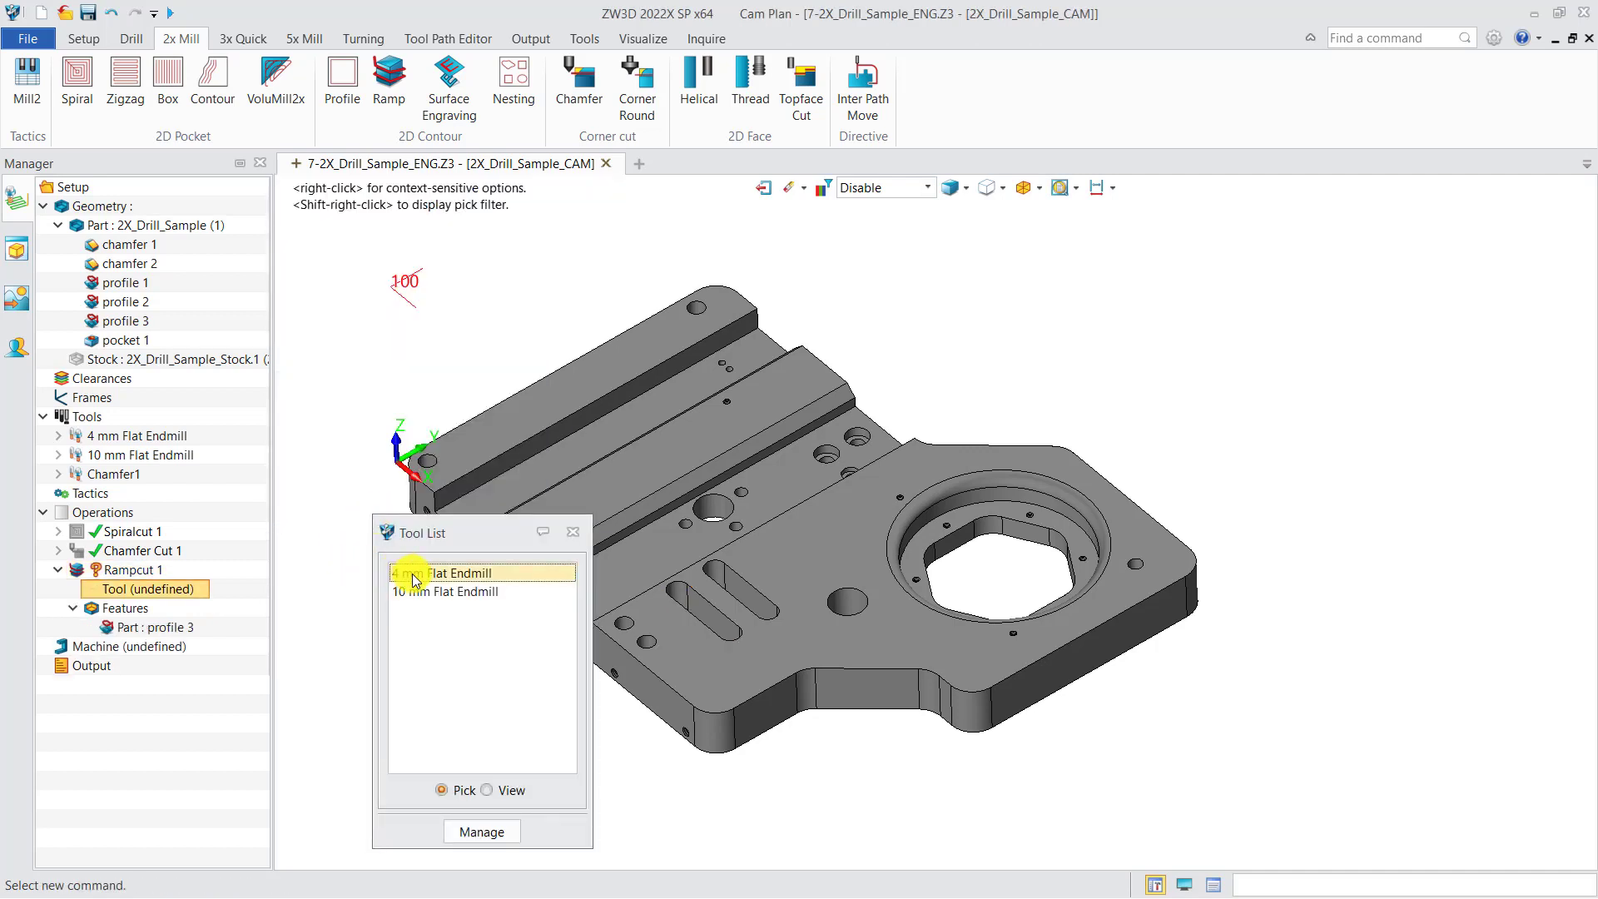
right_click(146, 578)
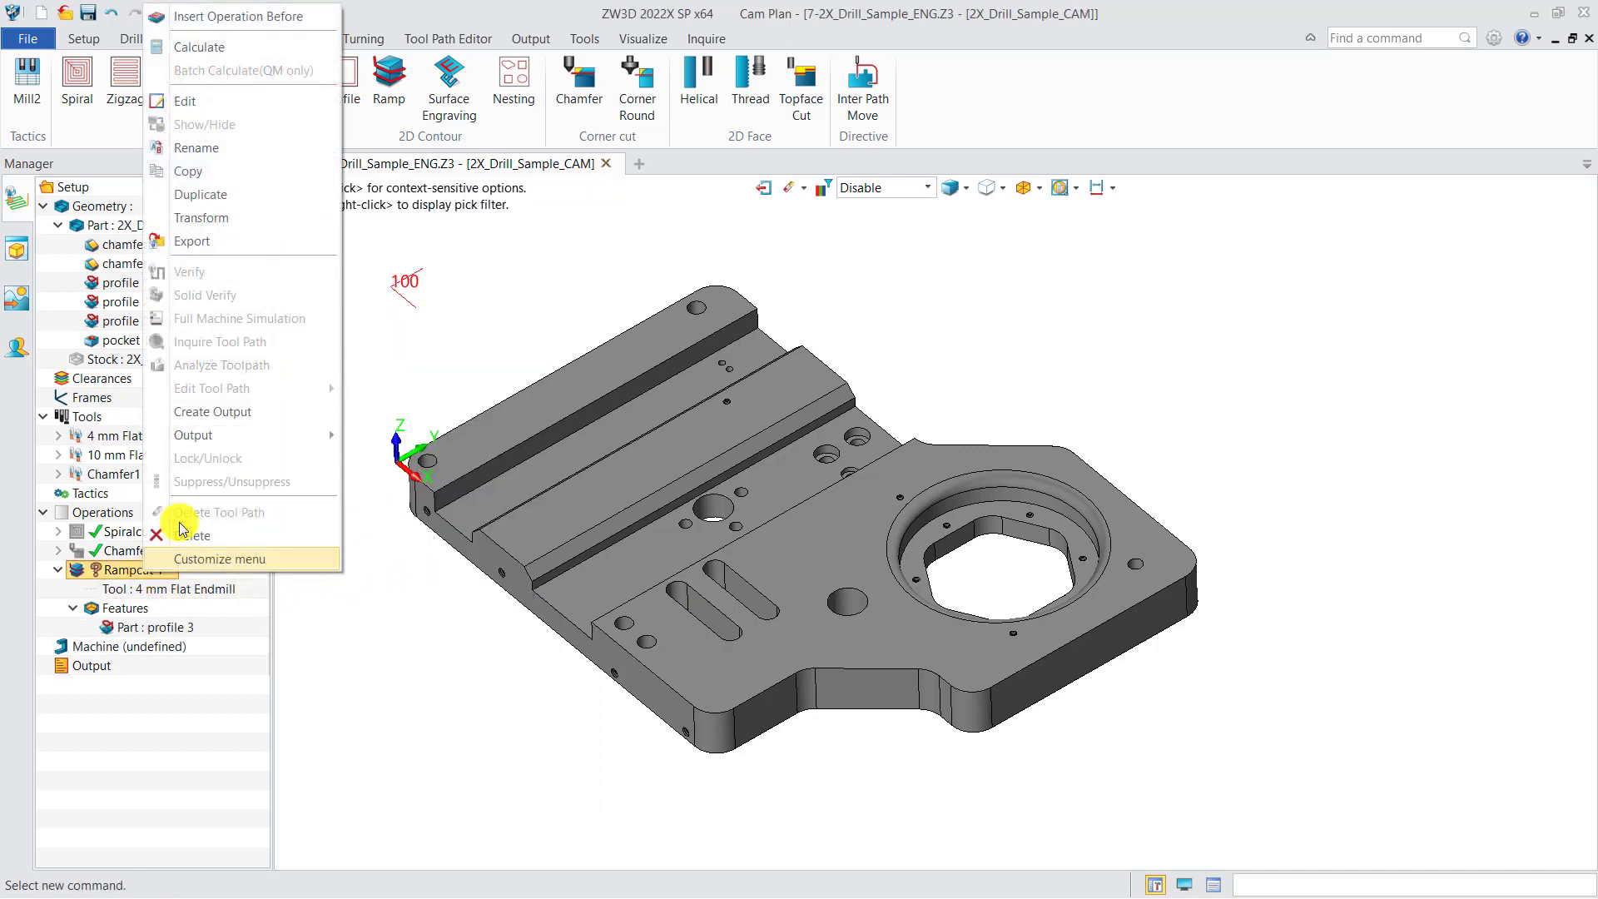
left_click(229, 43)
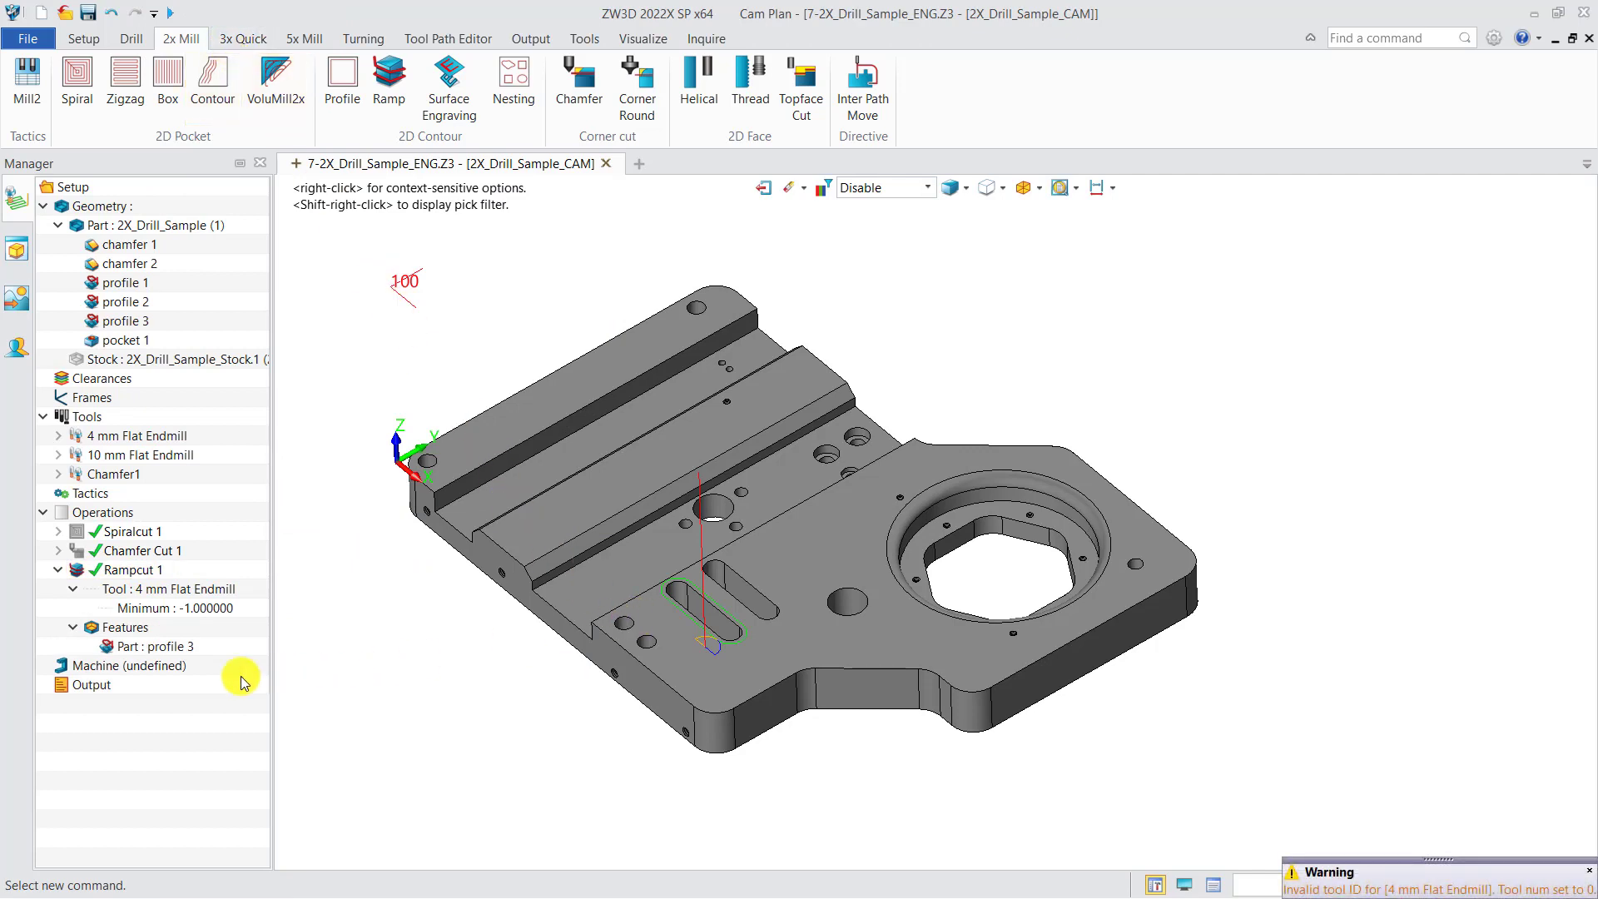
Set the Machining Side of Rampcut 1 to Left,Inside, recalculate the toolpath and close the operation's settings
double_click(131, 570)
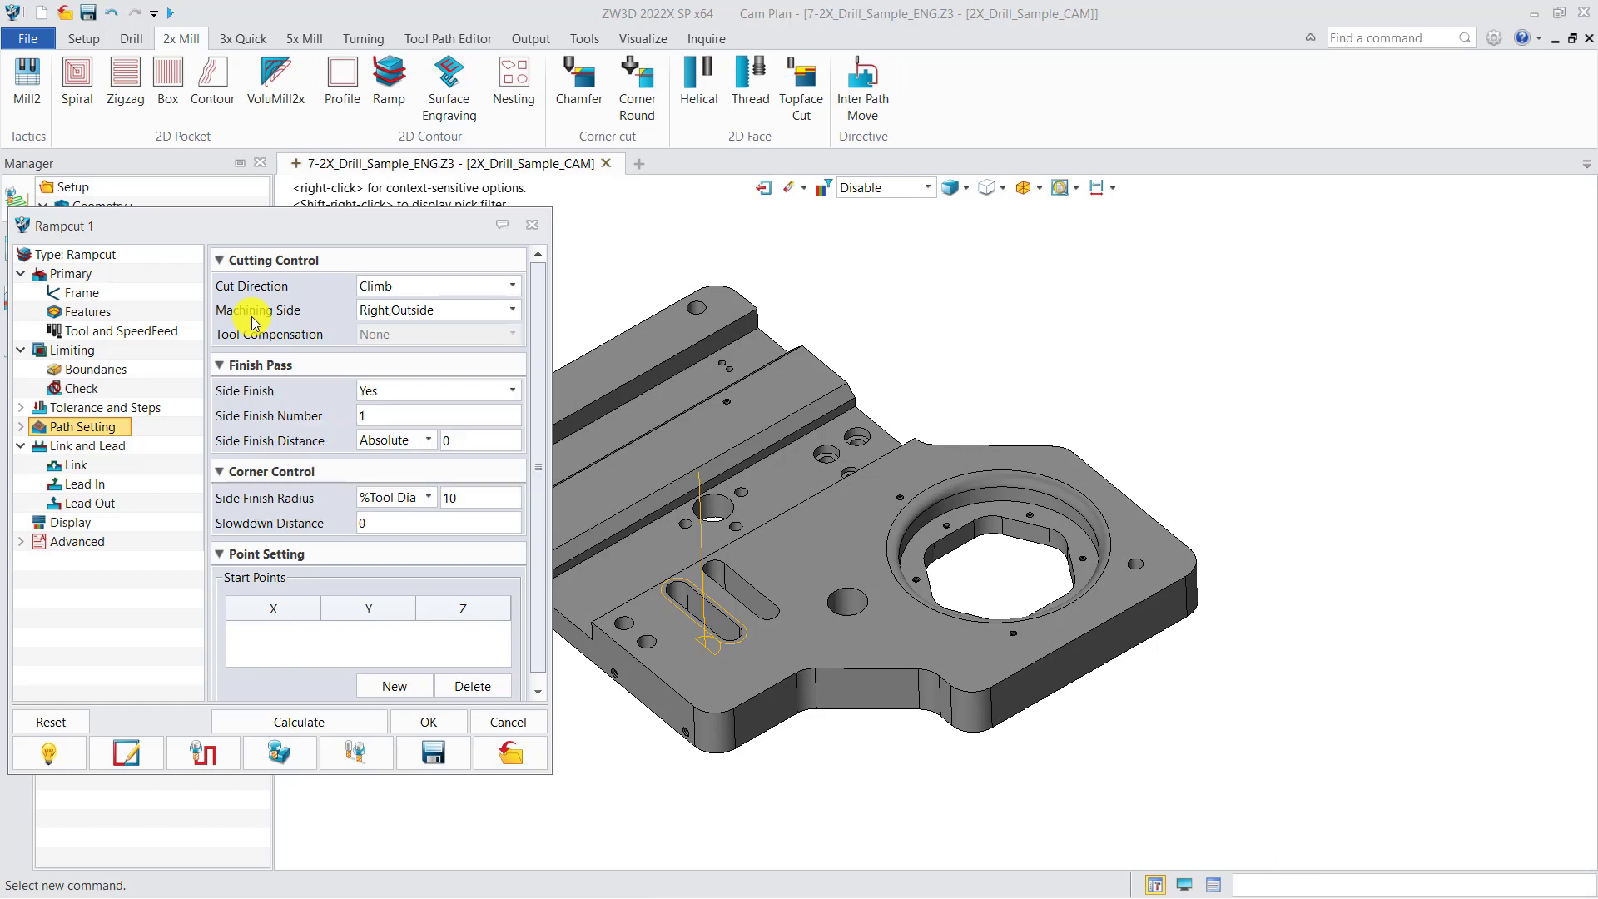
left_click(512, 310)
left_click(391, 341)
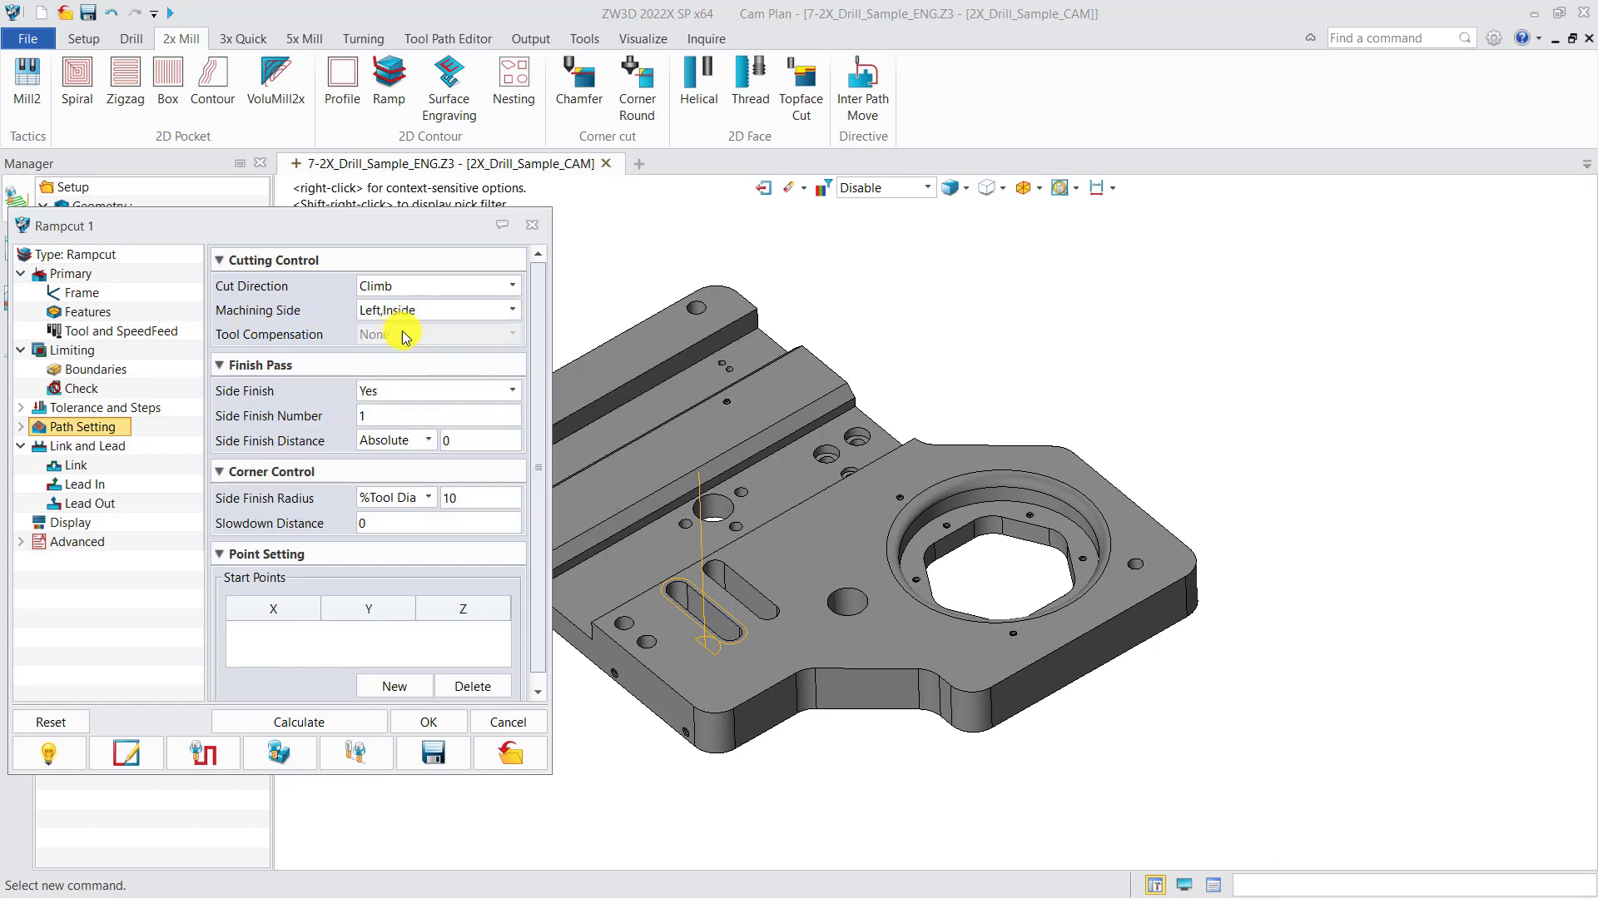
left_click(352, 726)
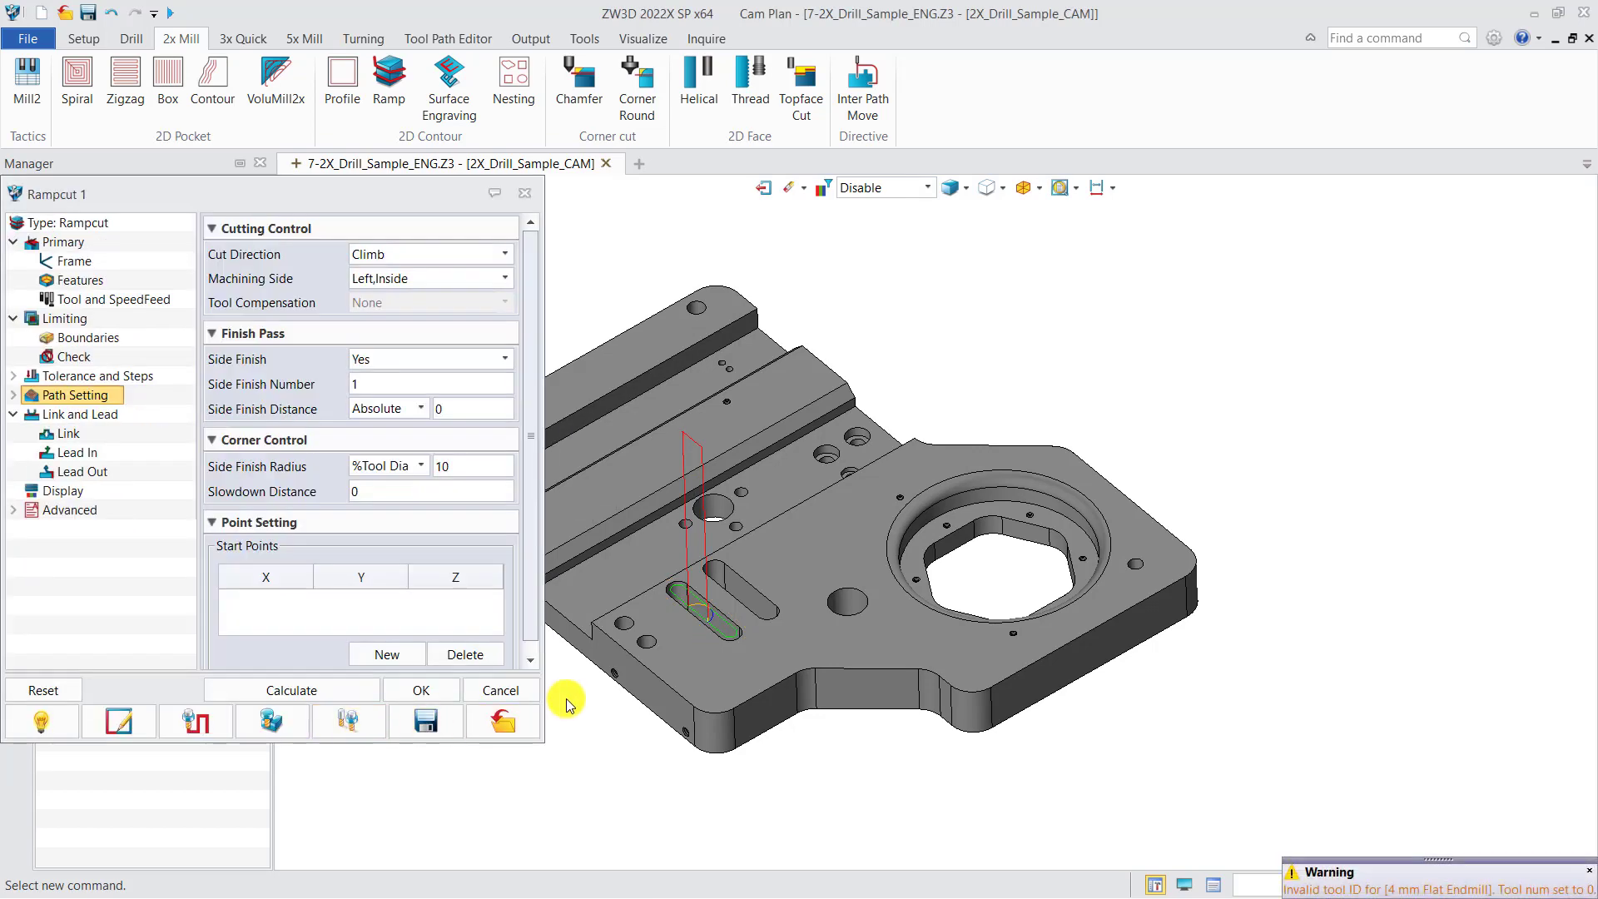
left_click(524, 192)
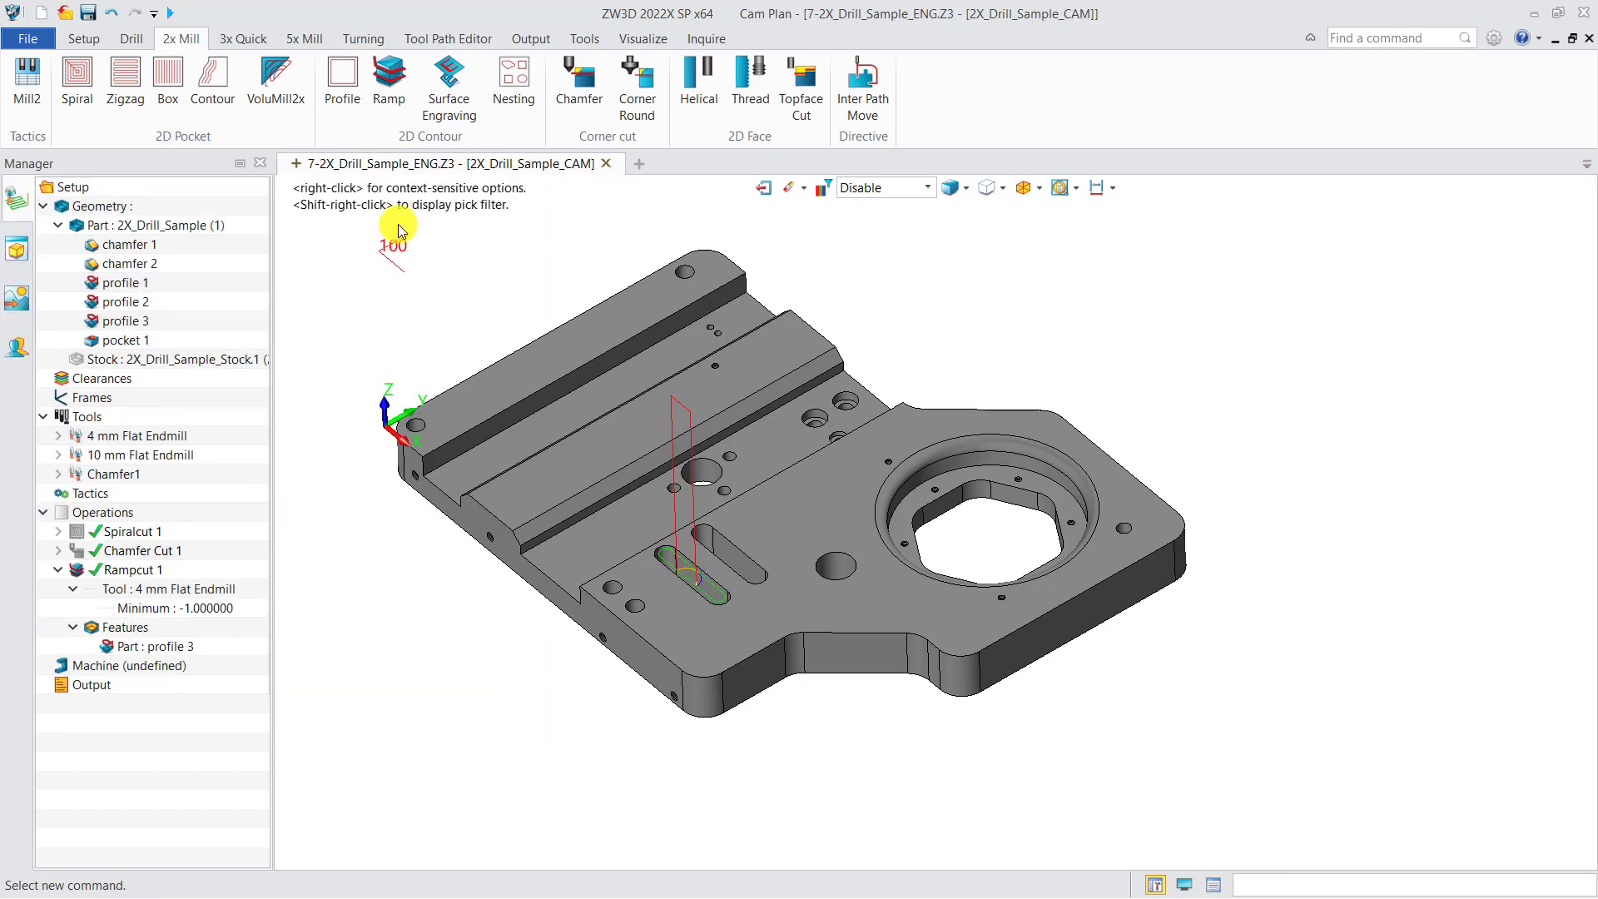
Create a second Ramp operation with the 4 mm Flat Endmill and assign pocket 1 as its feature
left_click(391, 88)
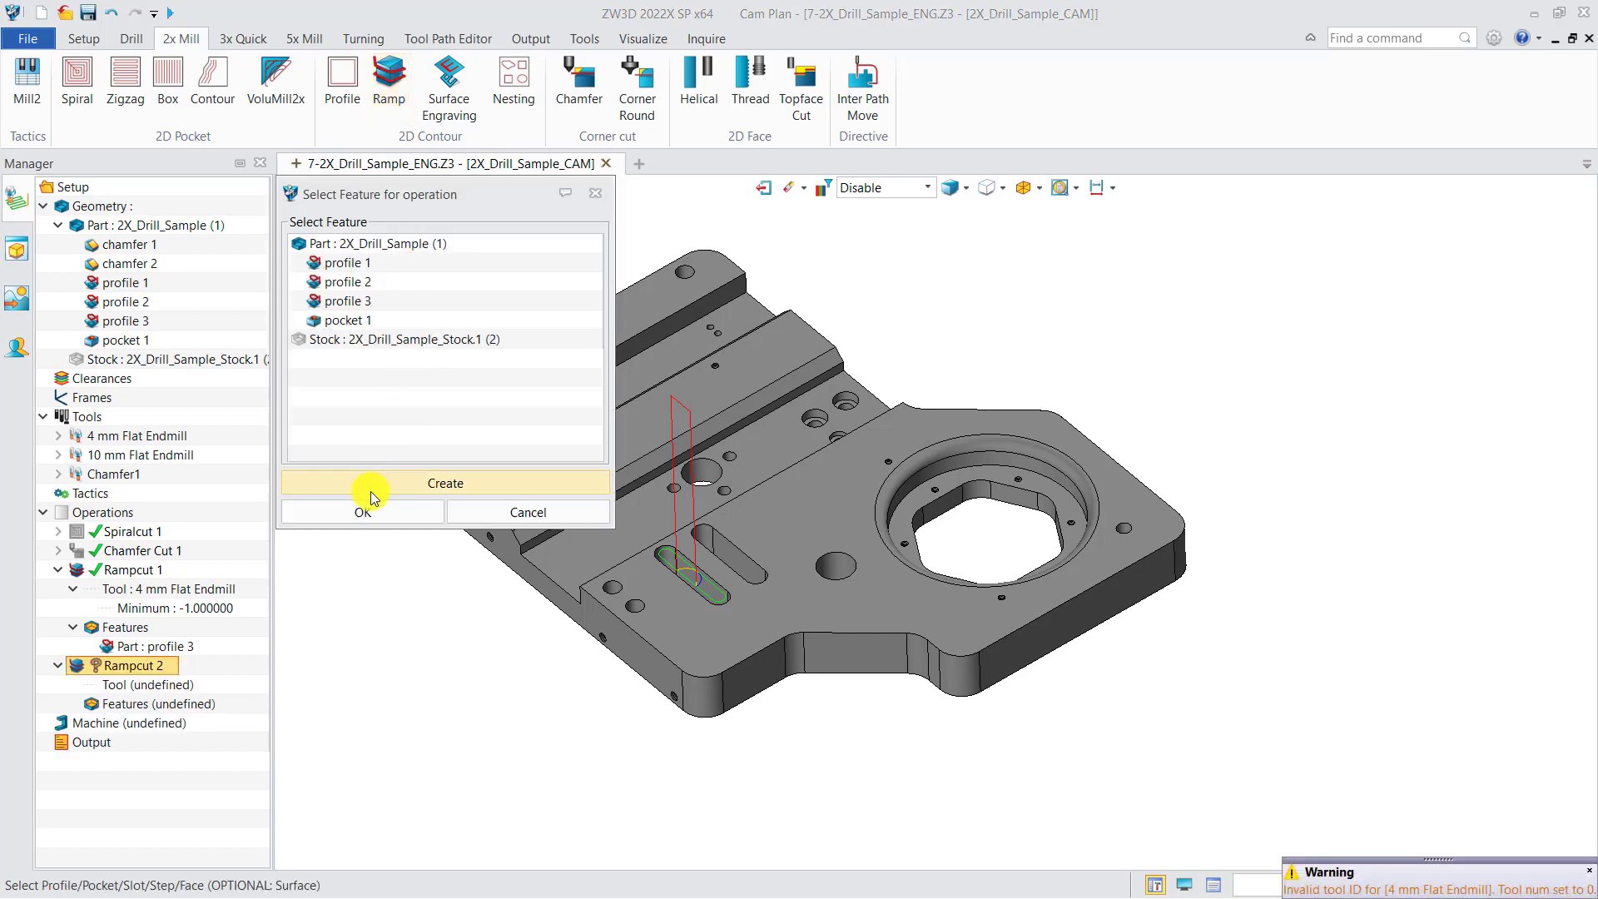
left_click(363, 512)
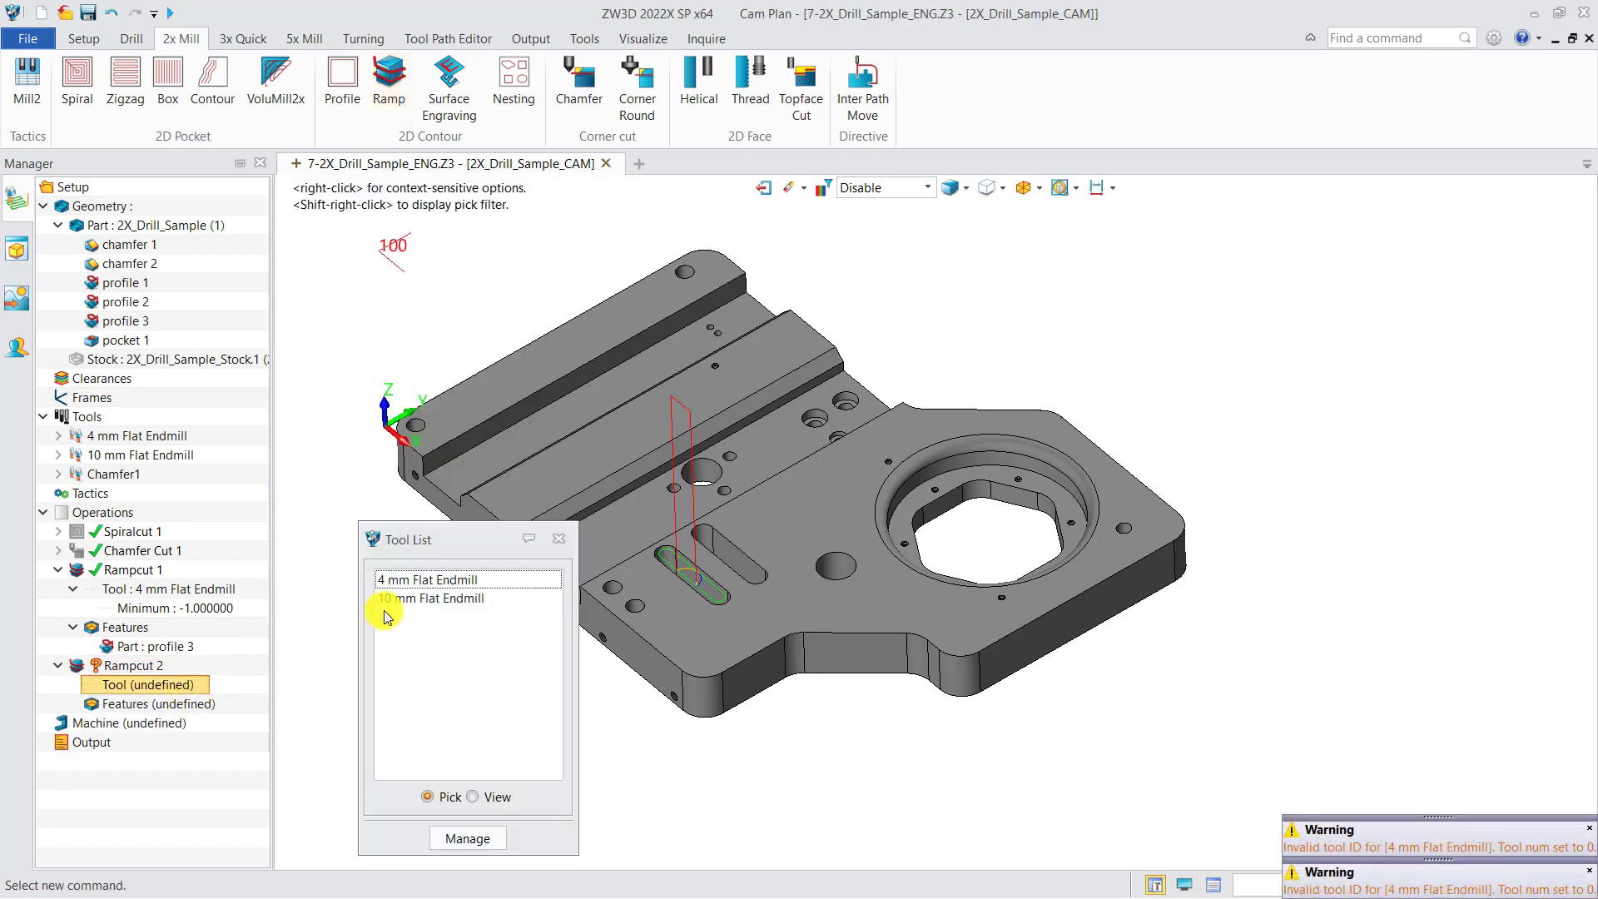
left_click(401, 580)
right_click(207, 705)
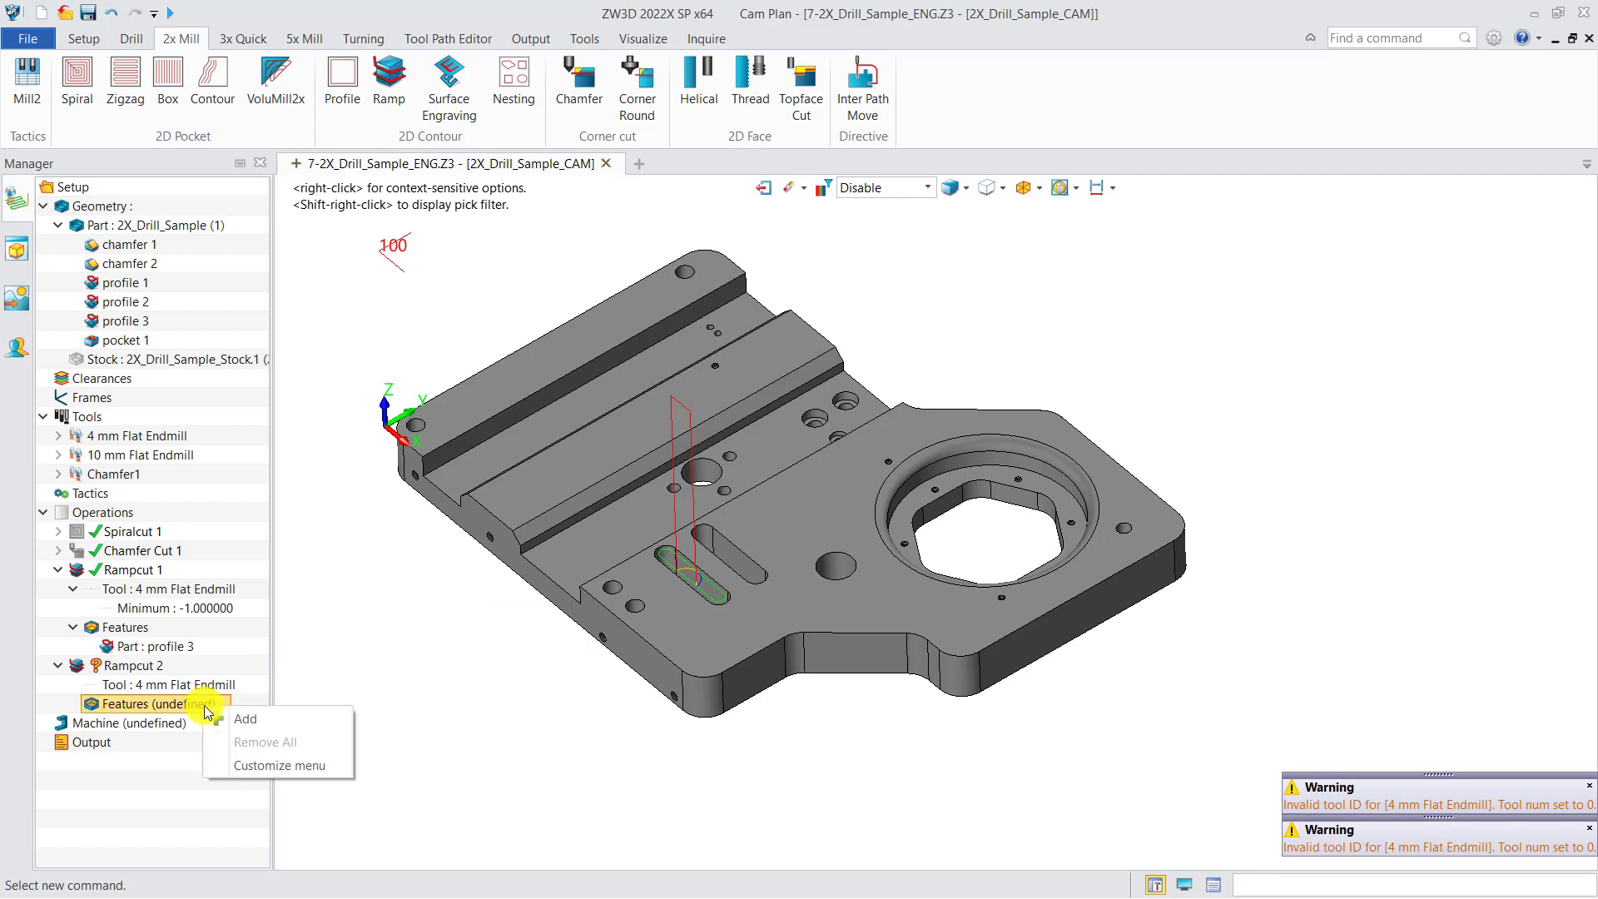
left_click(244, 719)
left_click(348, 321)
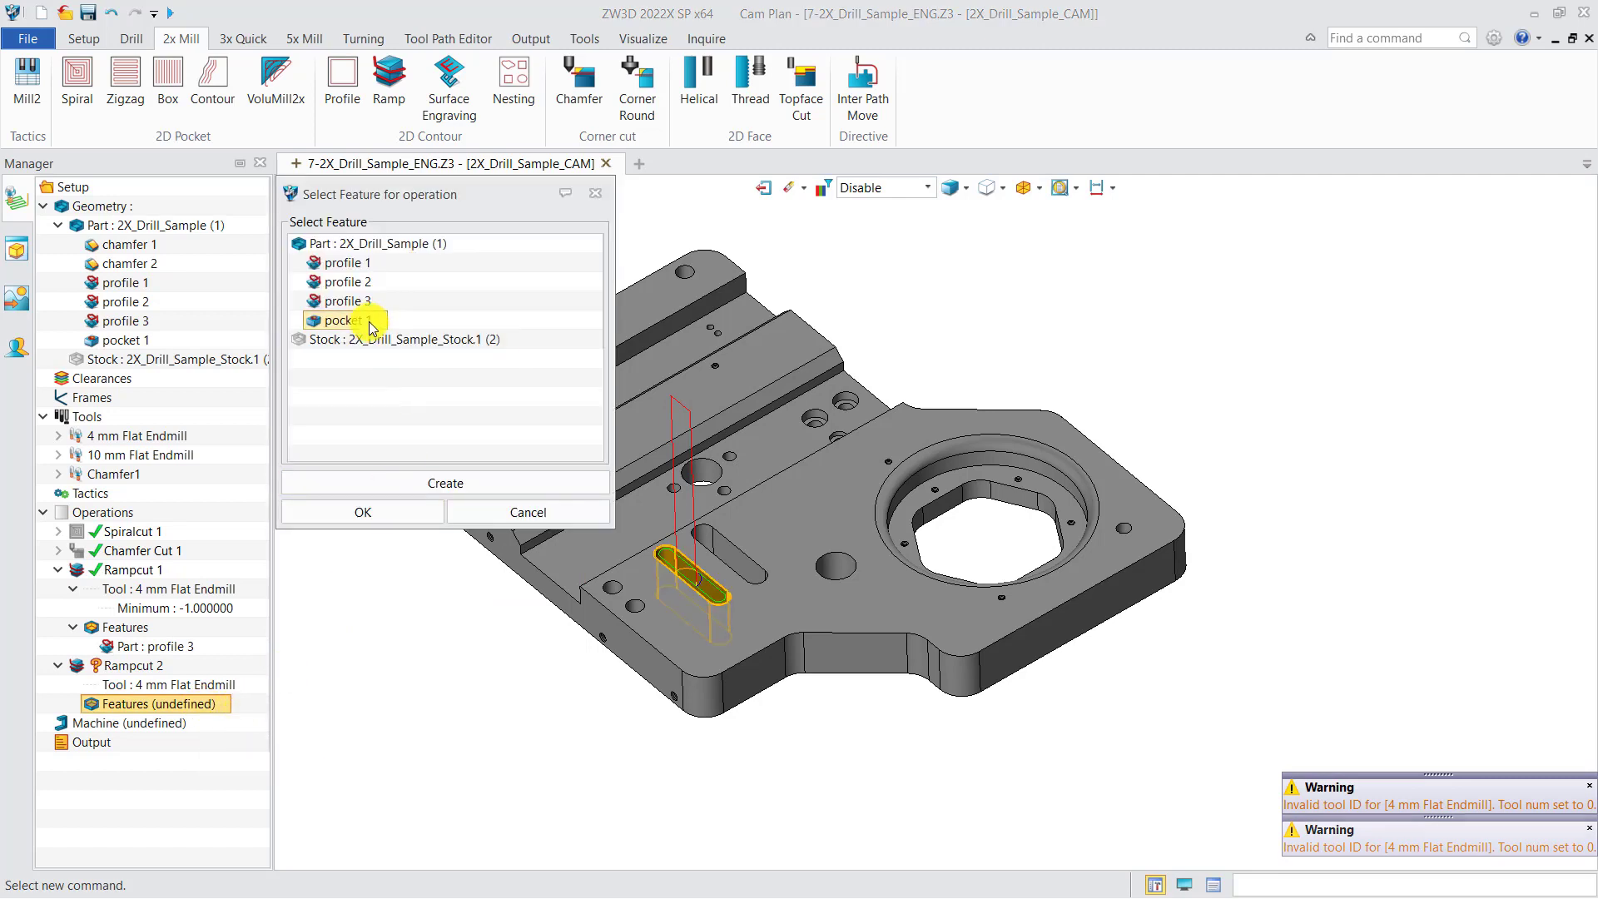
left_click(385, 512)
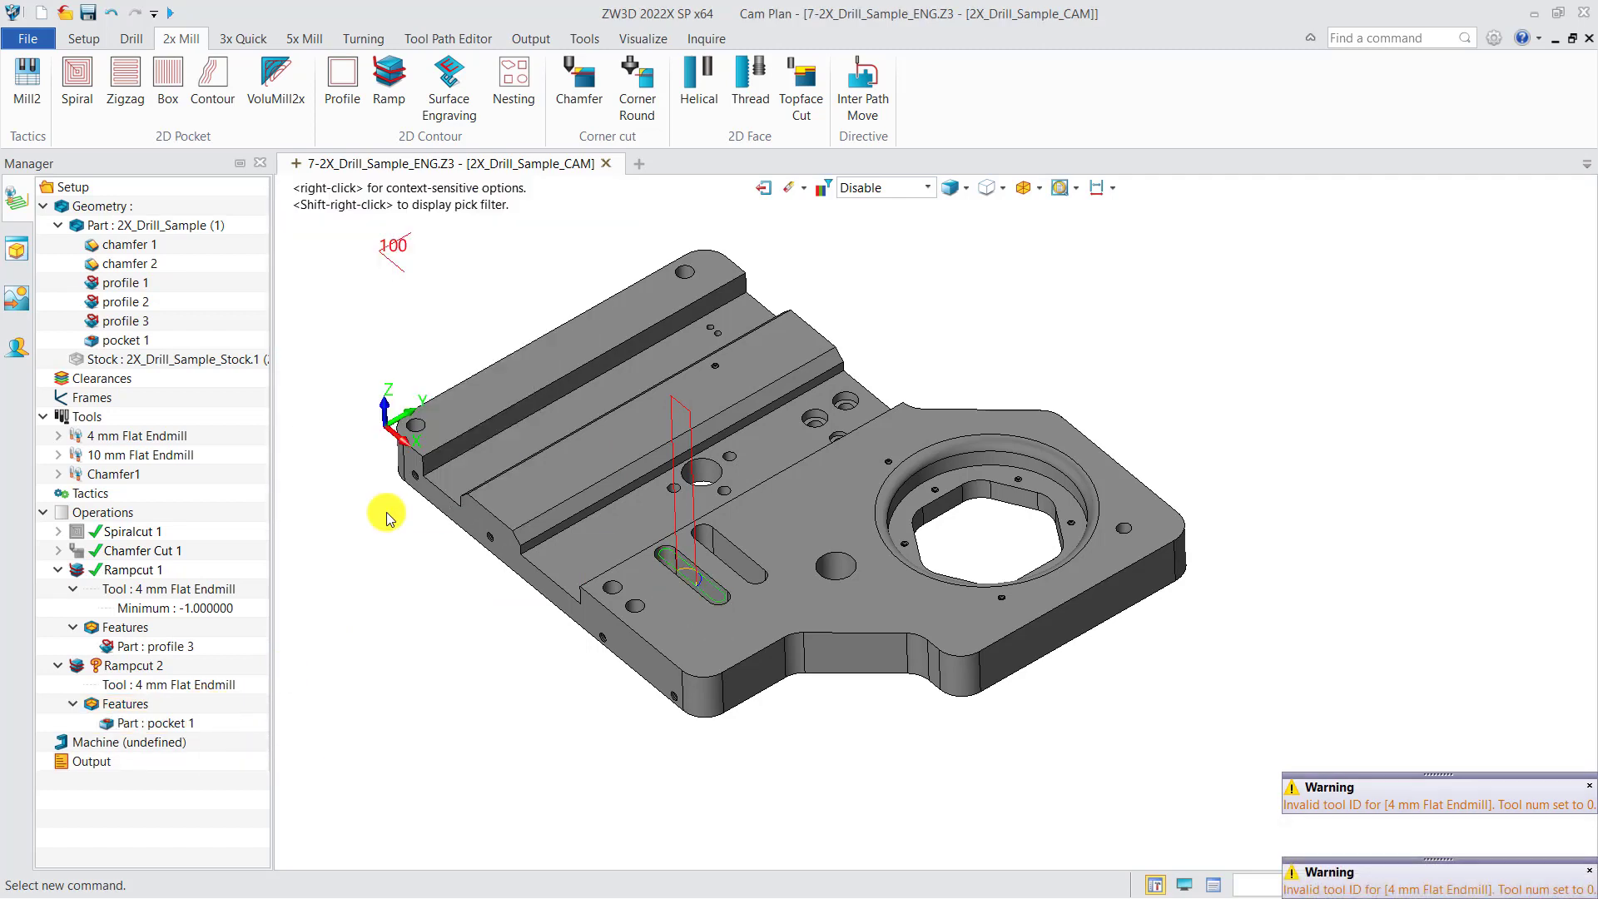
Hide the toolpath of Rampcut 1 and calculate the toolpath of Rampcut 2
left_click(81, 574)
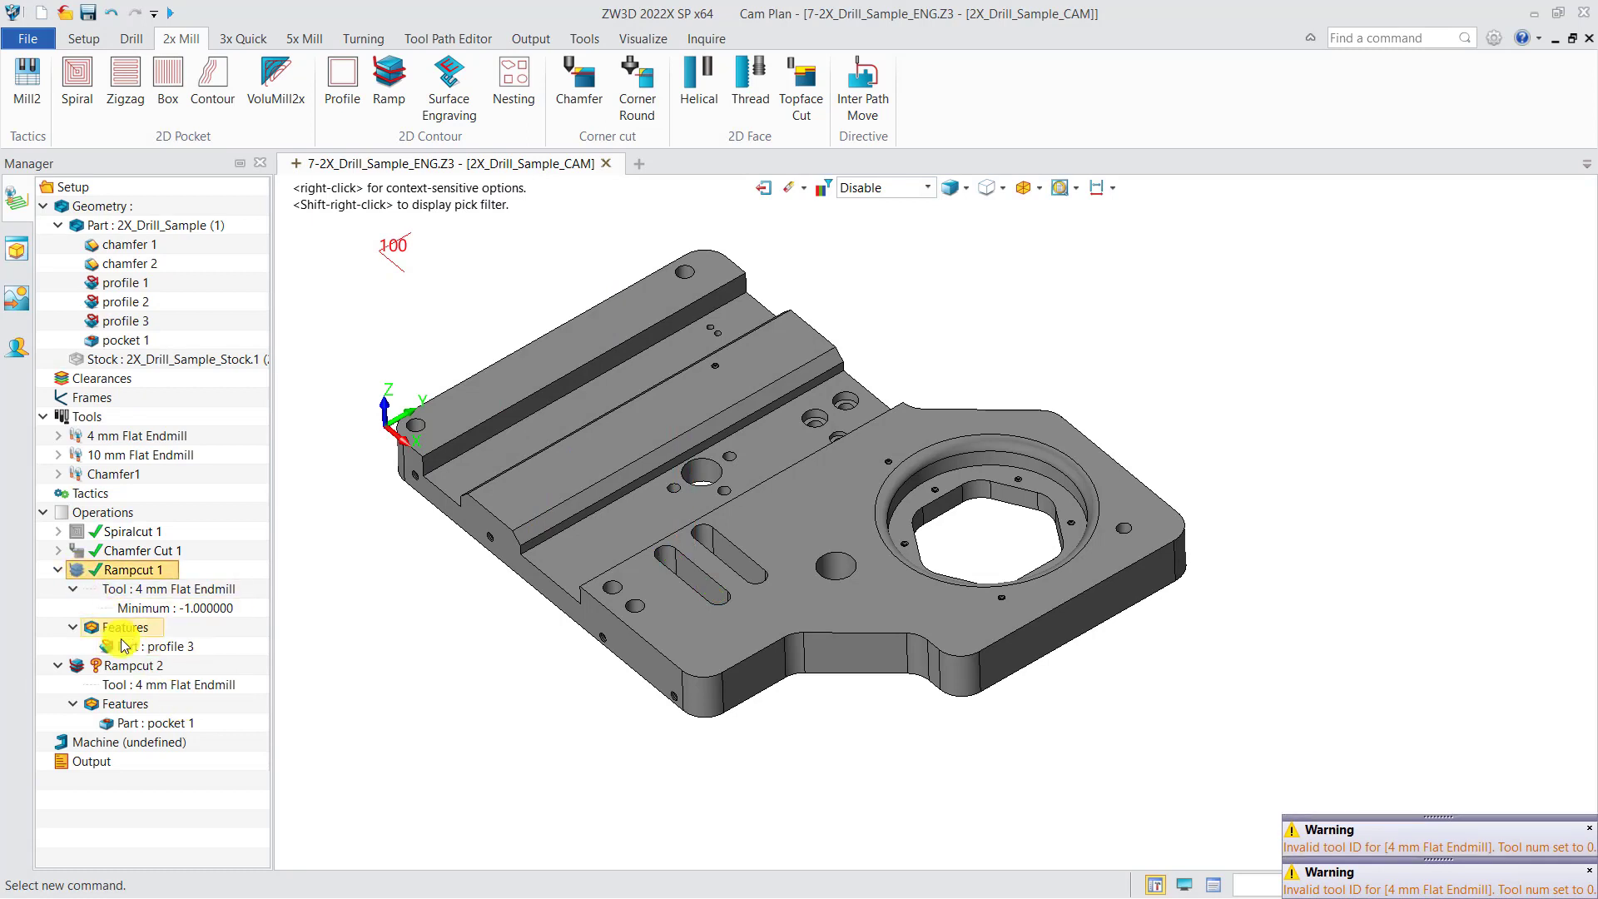
right_click(127, 666)
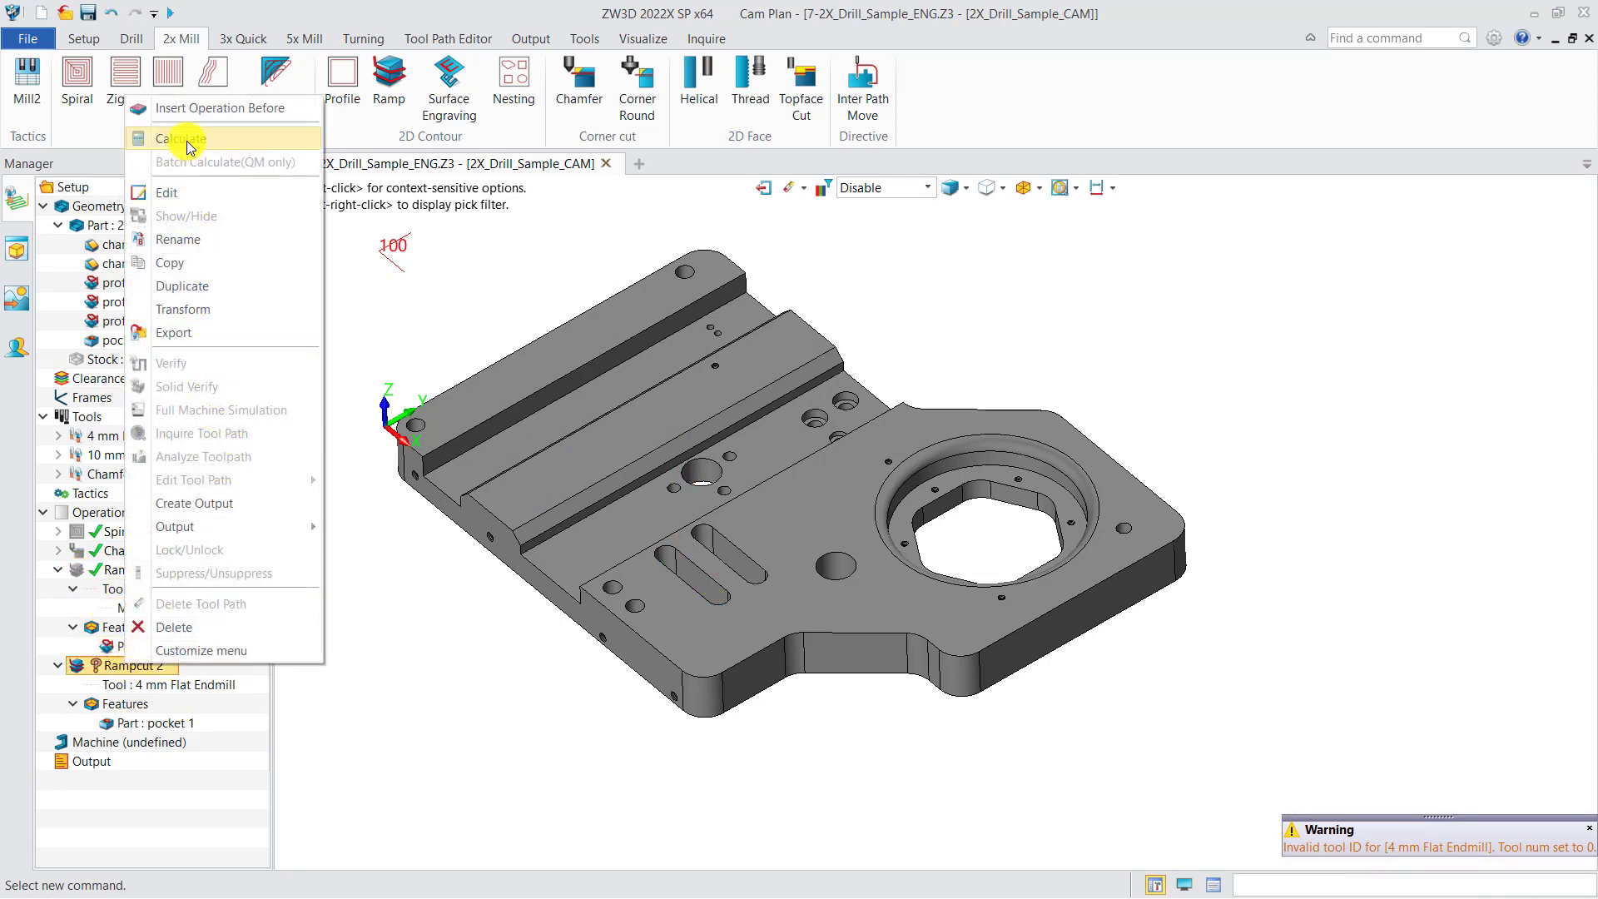
left_click(204, 138)
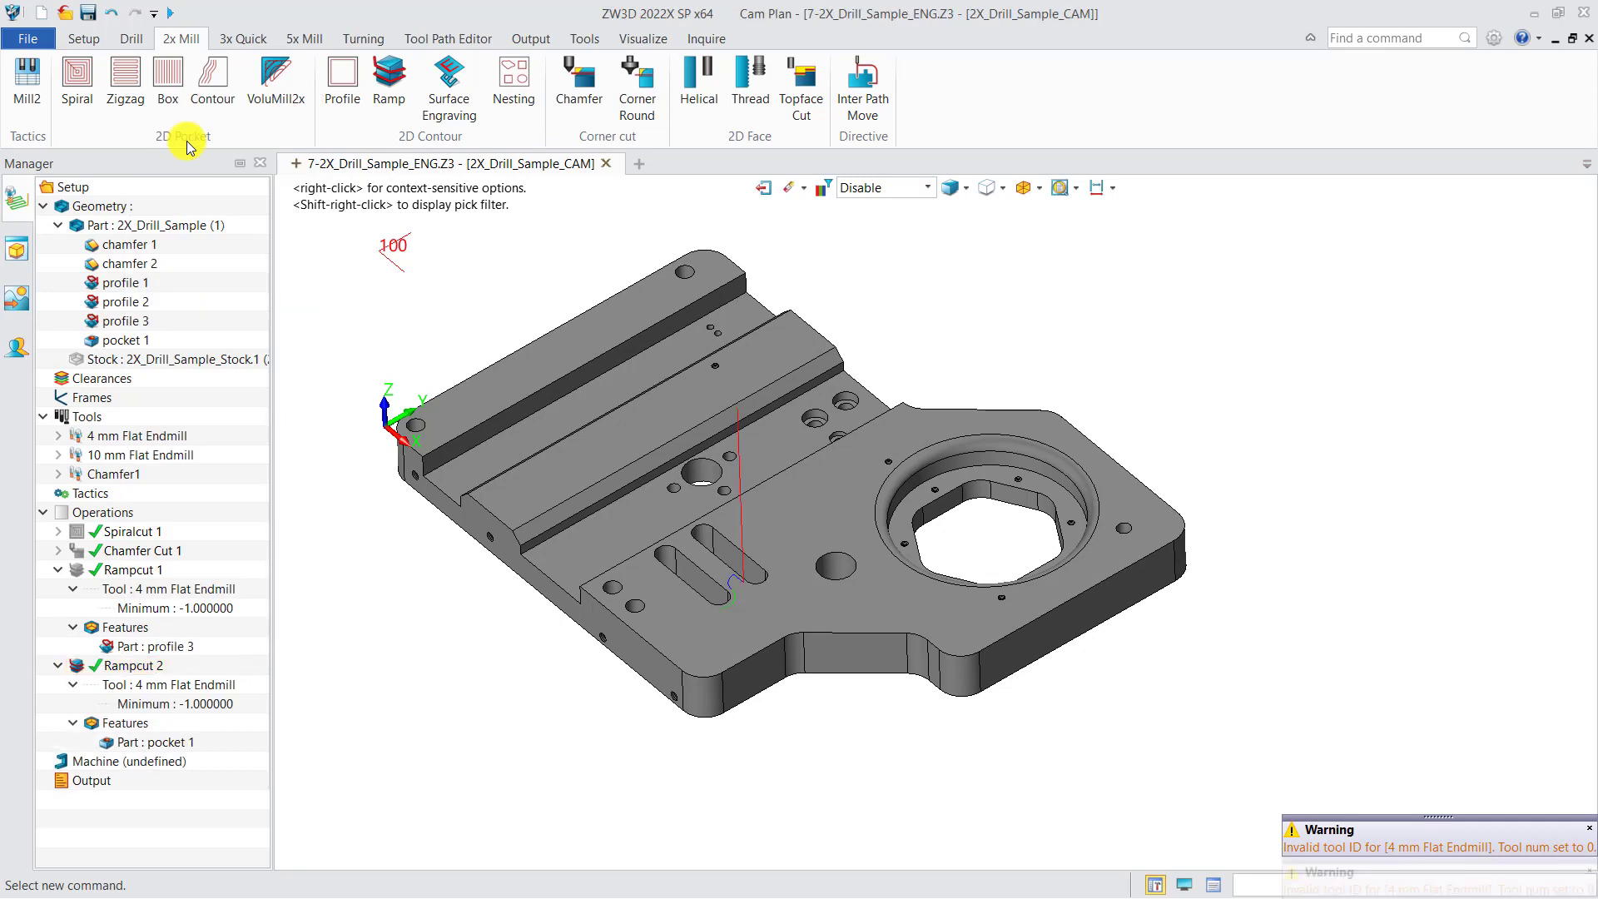
Set the Machining Side of Rampcut 2 to Left,Inside, recalculate it and inspect the ramp toolpath in the front slot
double_click(140, 665)
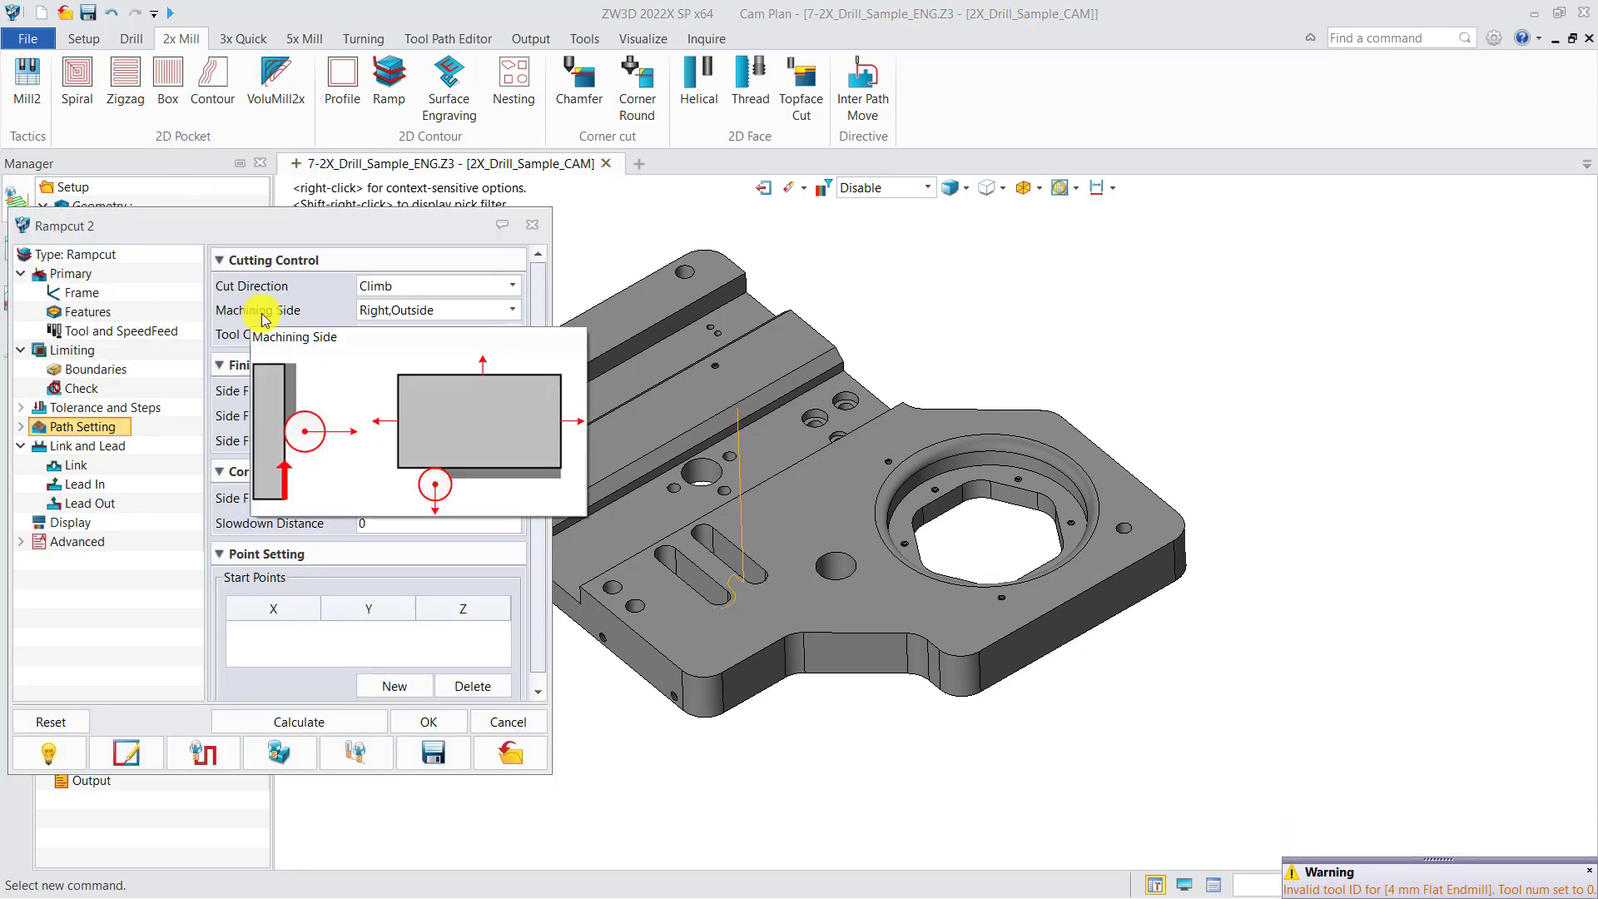
left_click(374, 309)
left_click(387, 342)
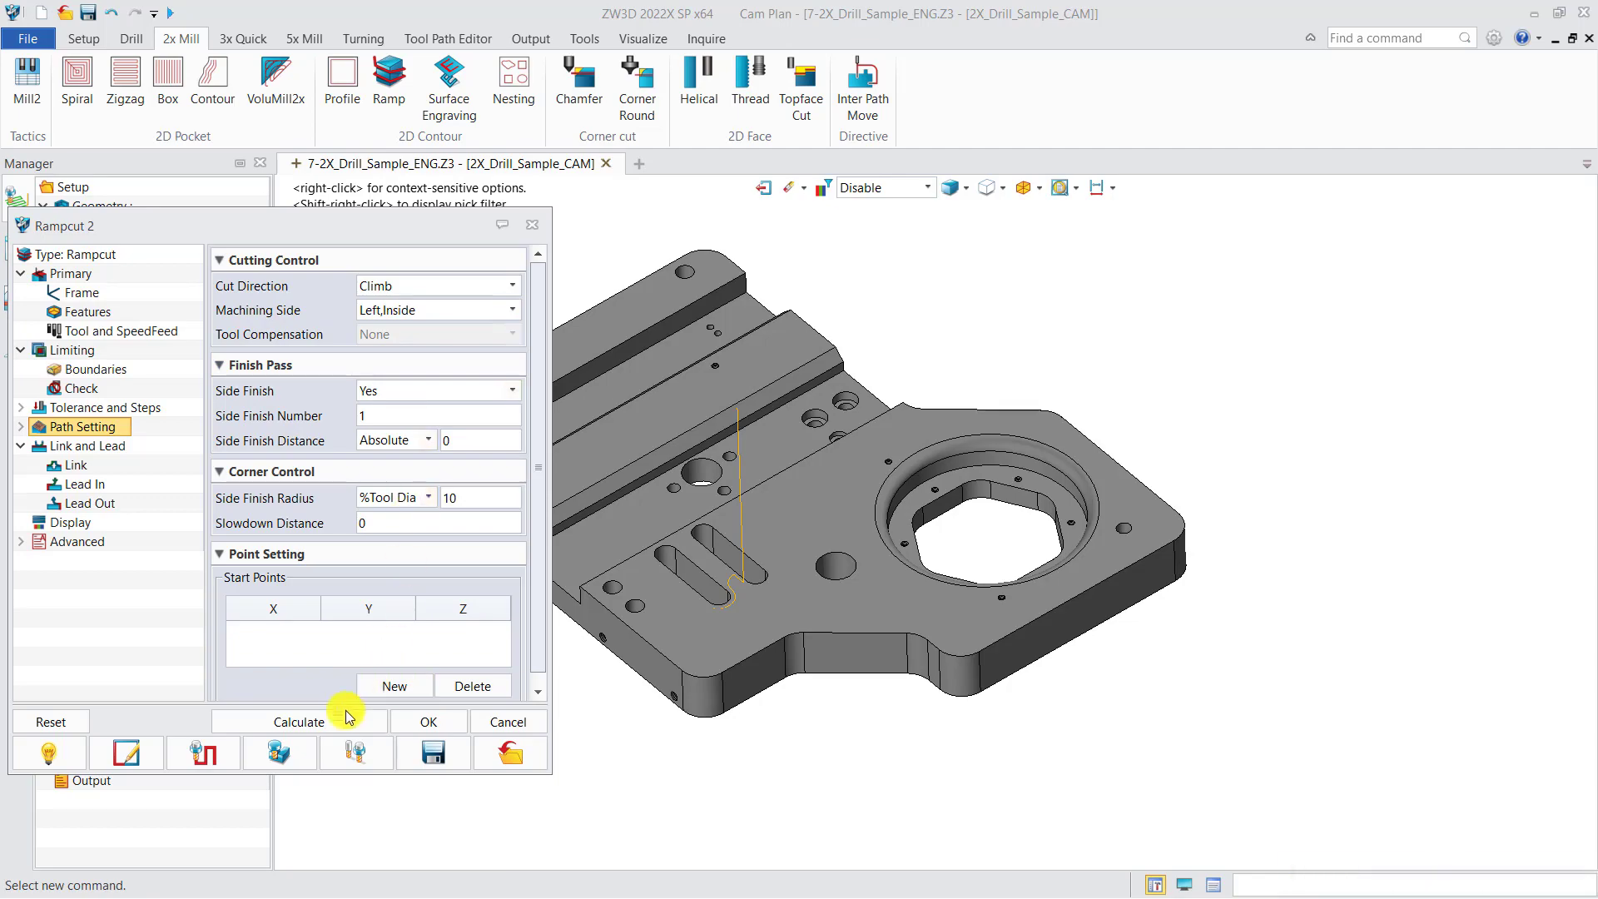
left_click(301, 721)
scroll(710, 632, "up", 8)
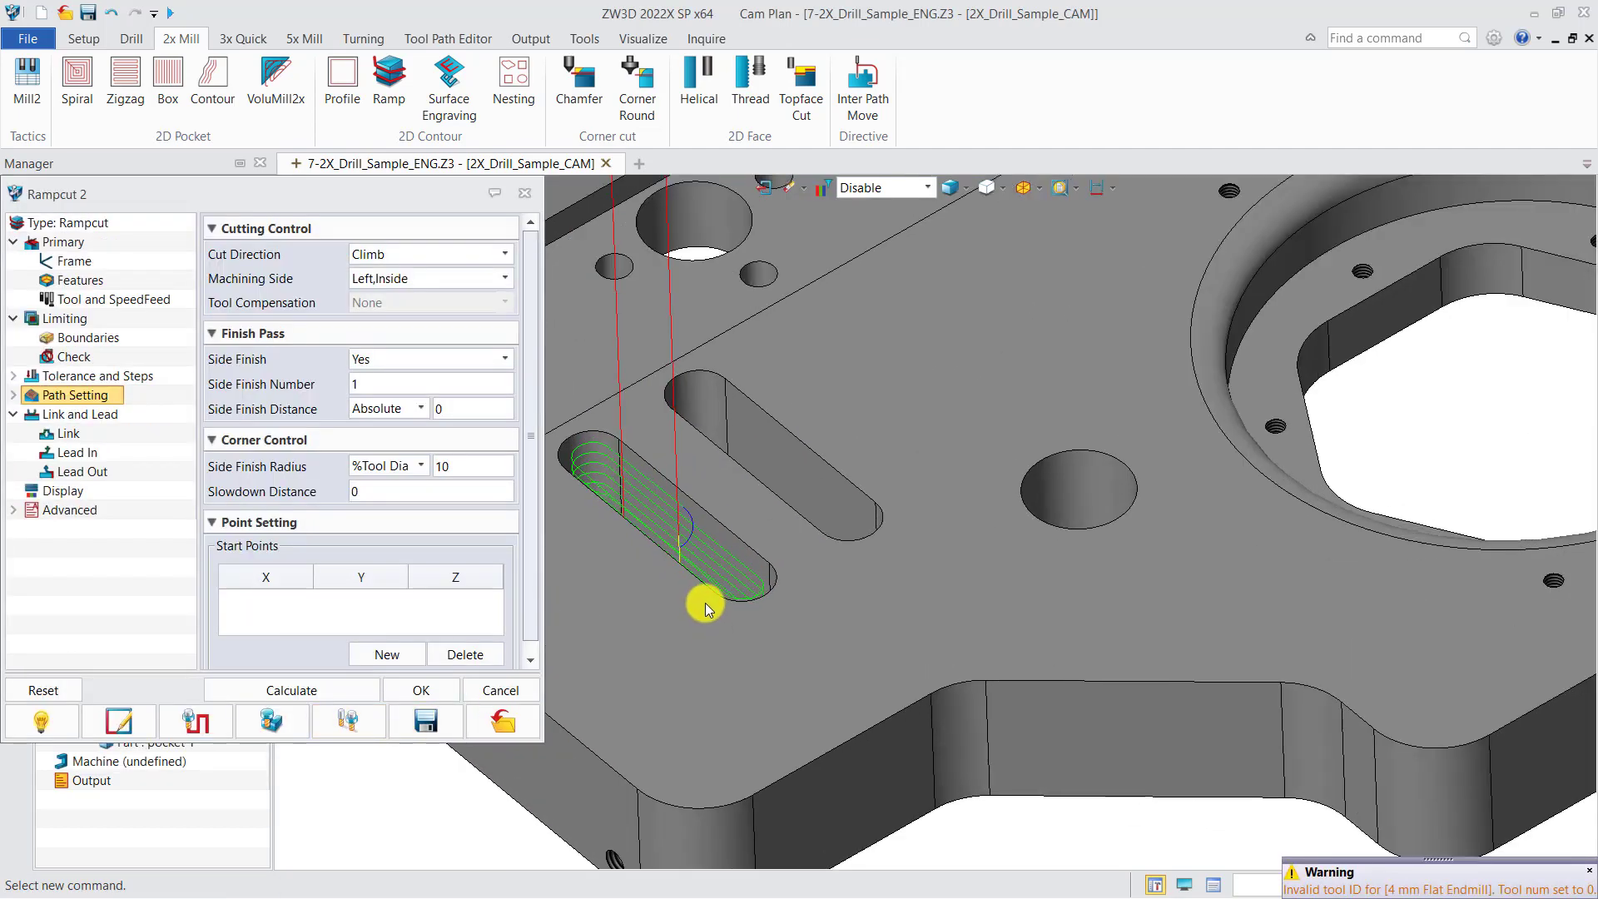
middle_click_drag(714, 617, 724, 571)
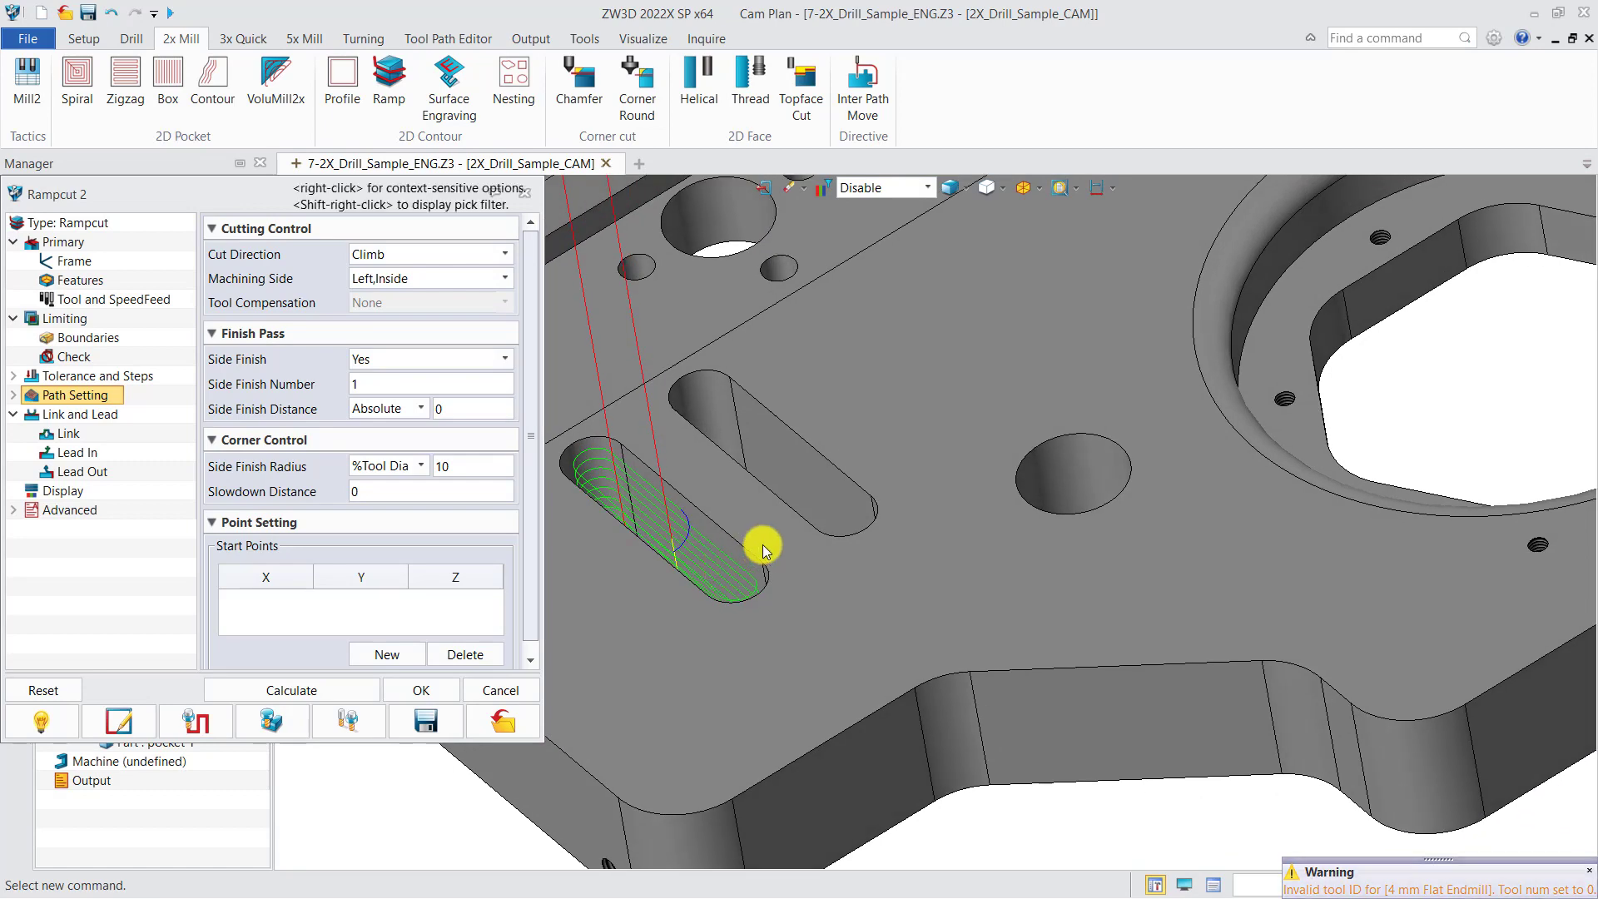
scroll(760, 542, "down", 5)
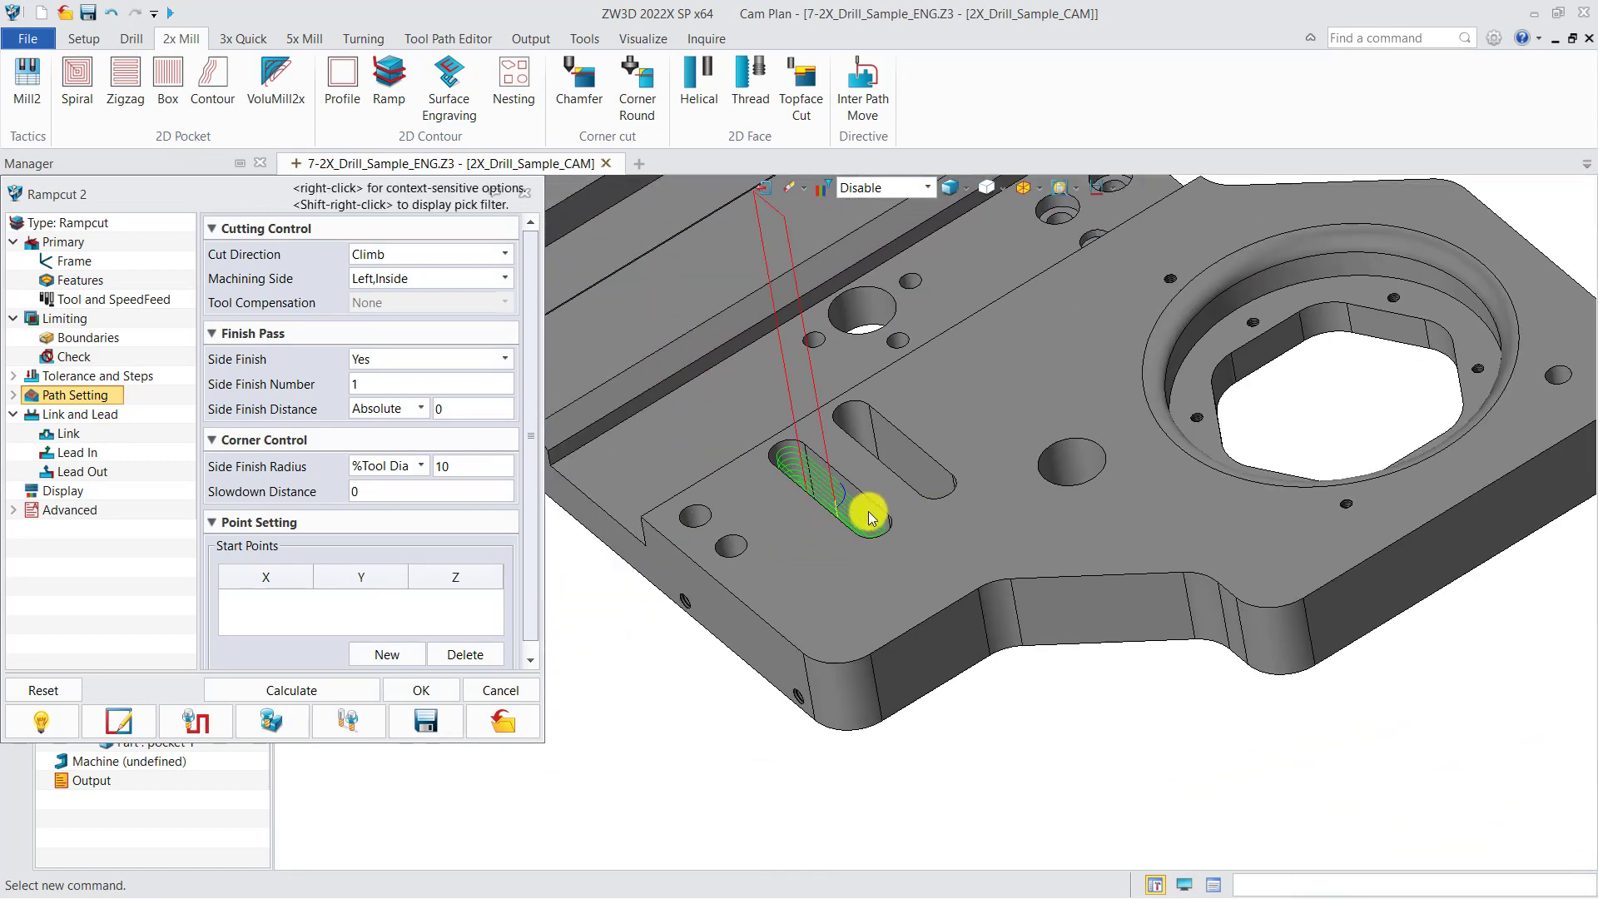
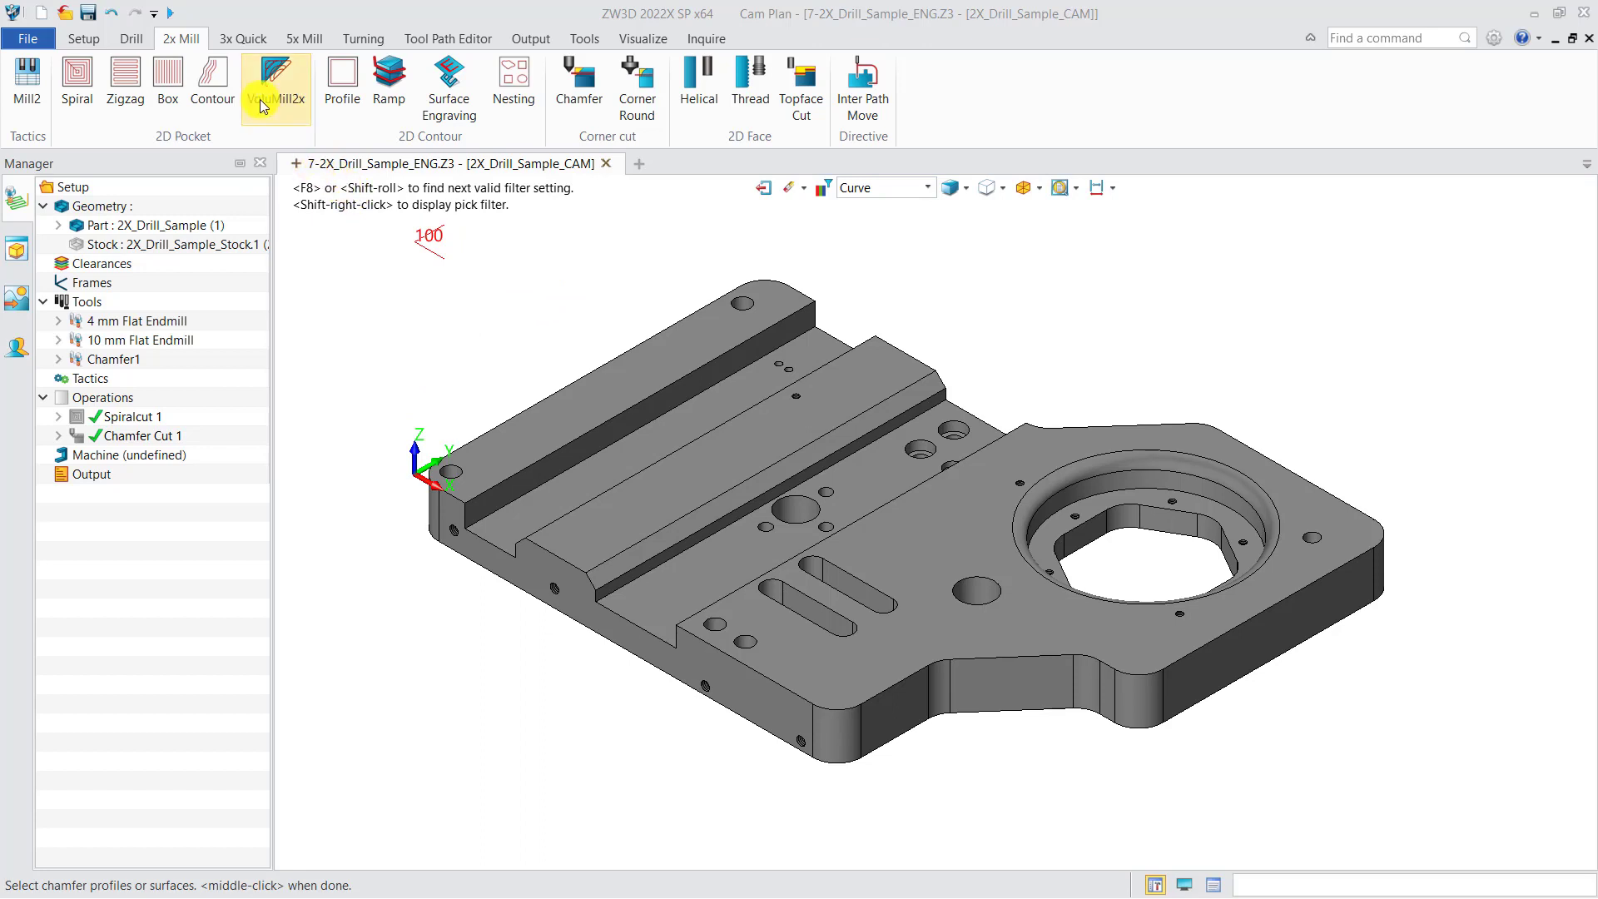
Insert a 2x Mill Chamfer operation after Chamfer Cut 1
right_click(129, 406)
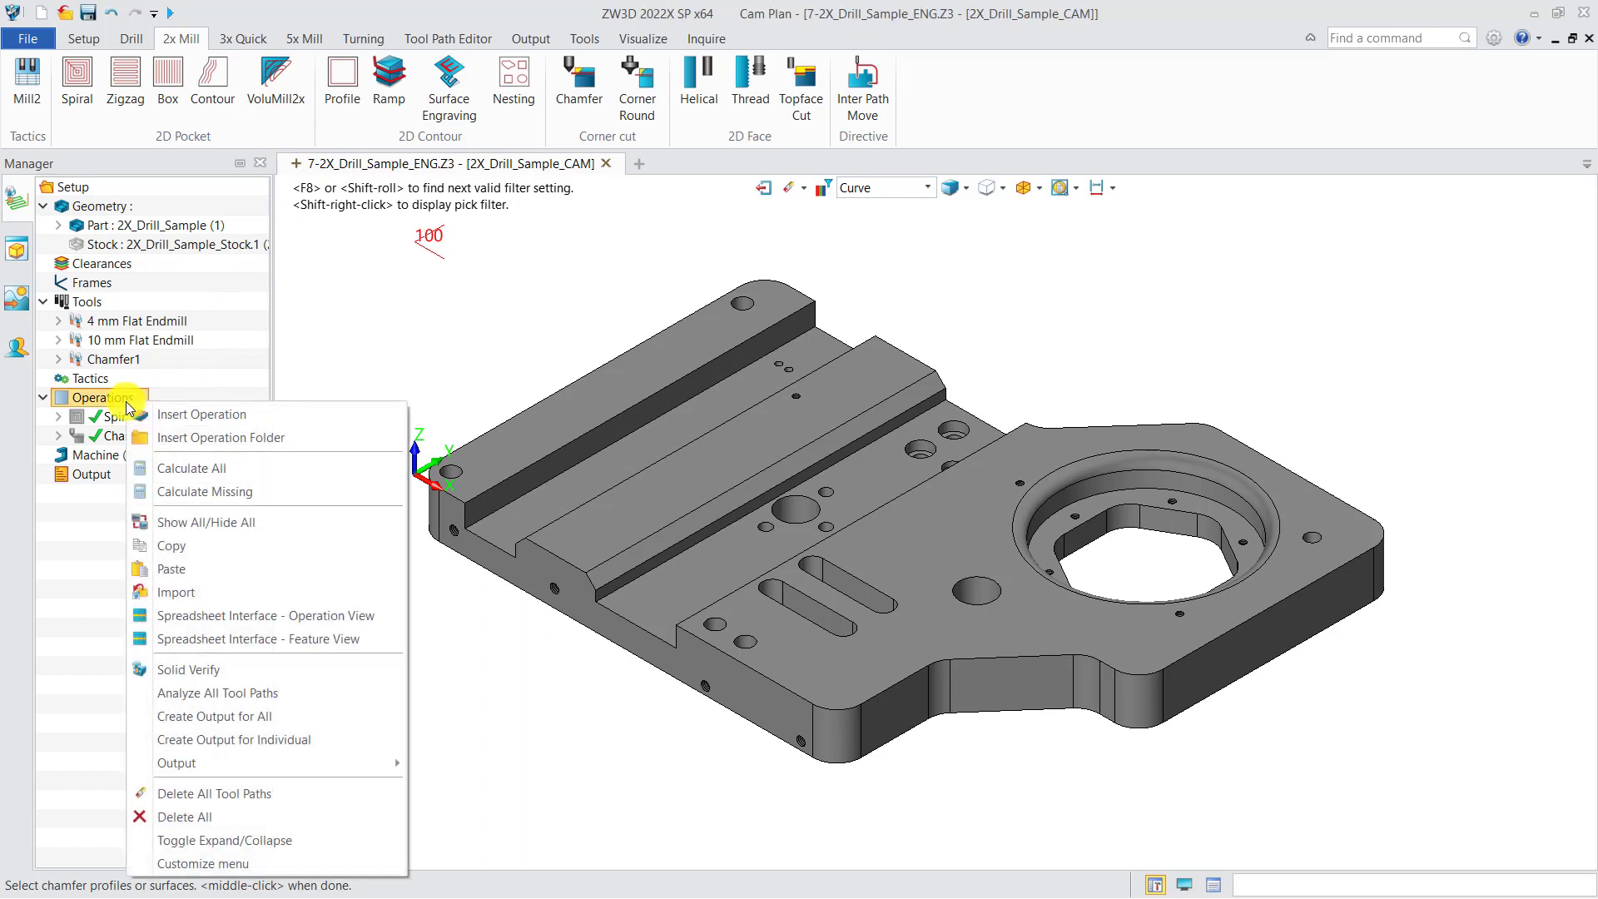
left_click(199, 414)
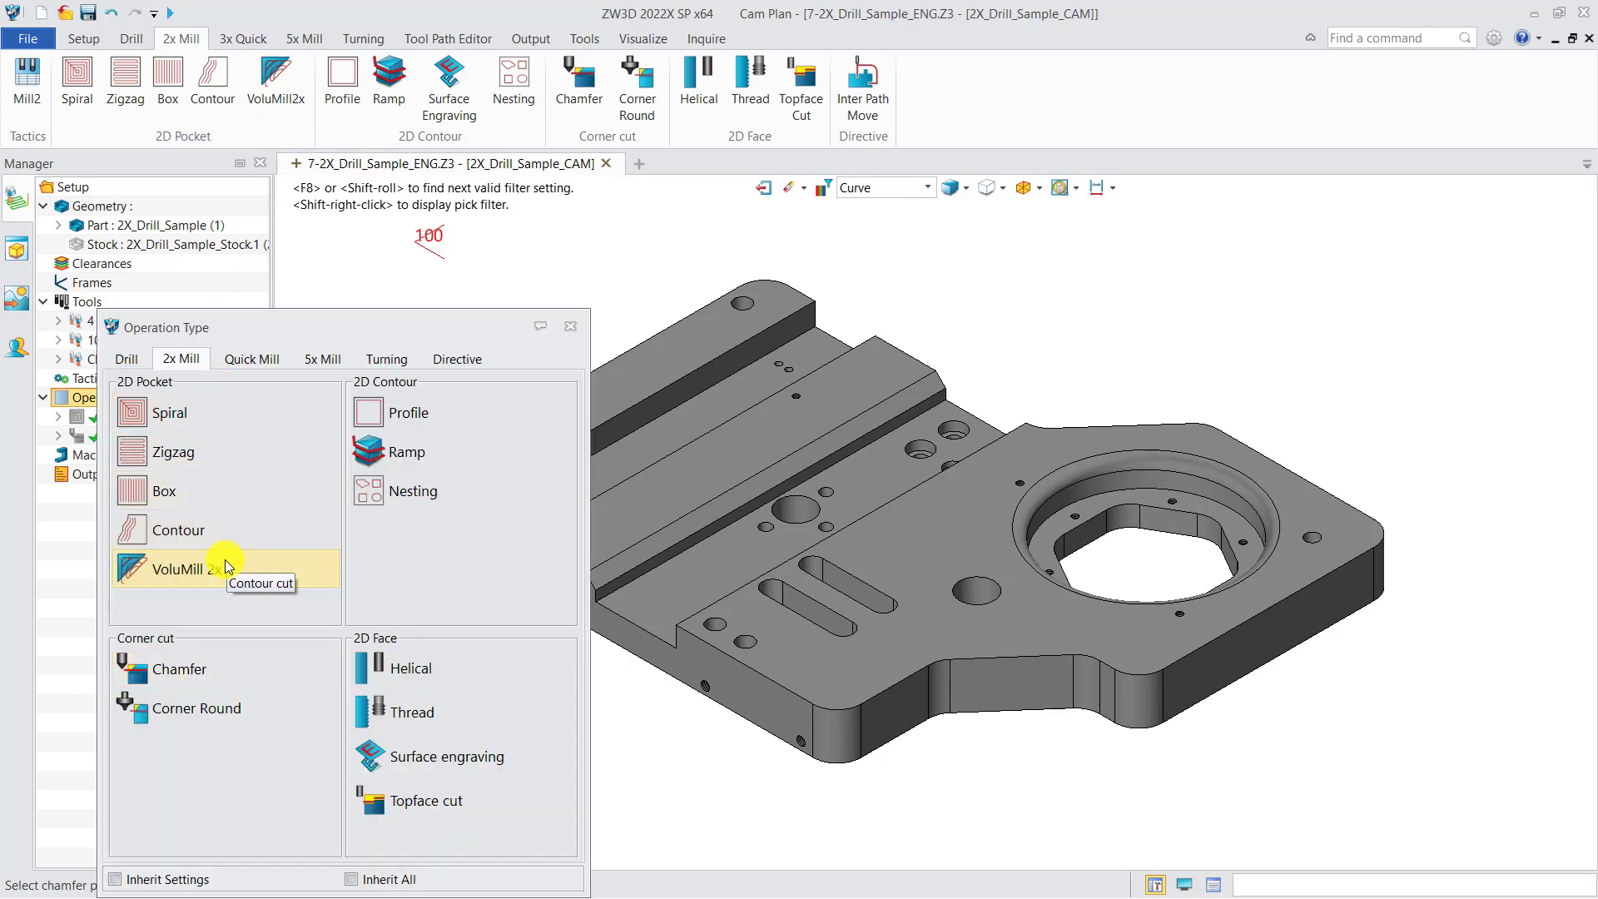
double_click(210, 667)
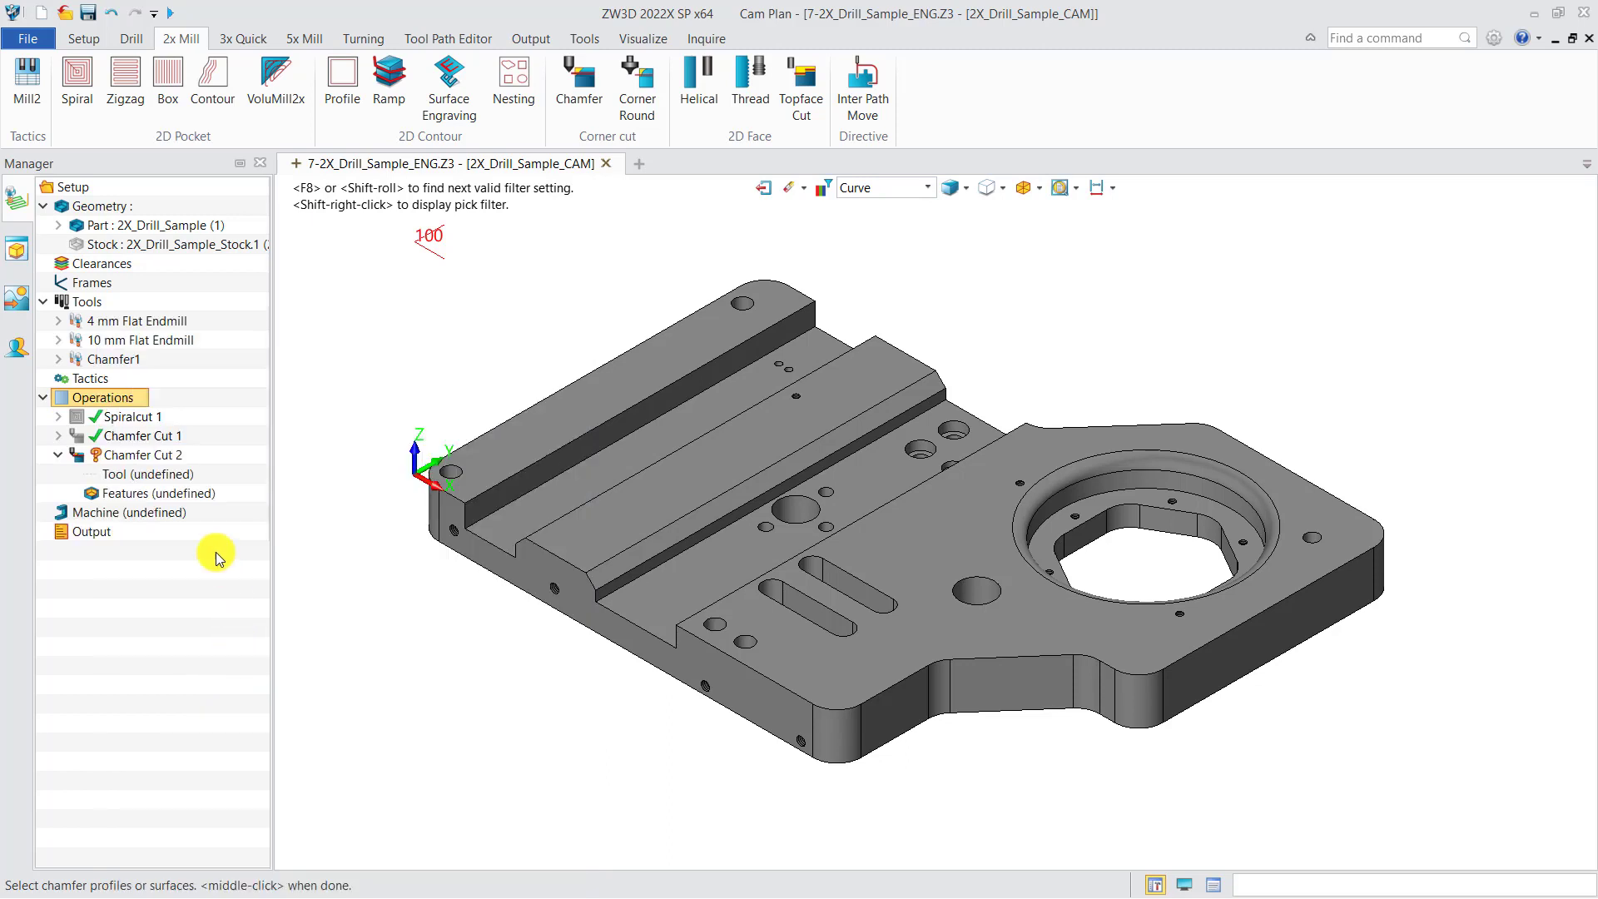
Create a chamfer feature for Chamfer Cut 2 from the lower edge curve of the raised rail's sloped face, keeping the default attributes
right_click(177, 500)
left_click(207, 491)
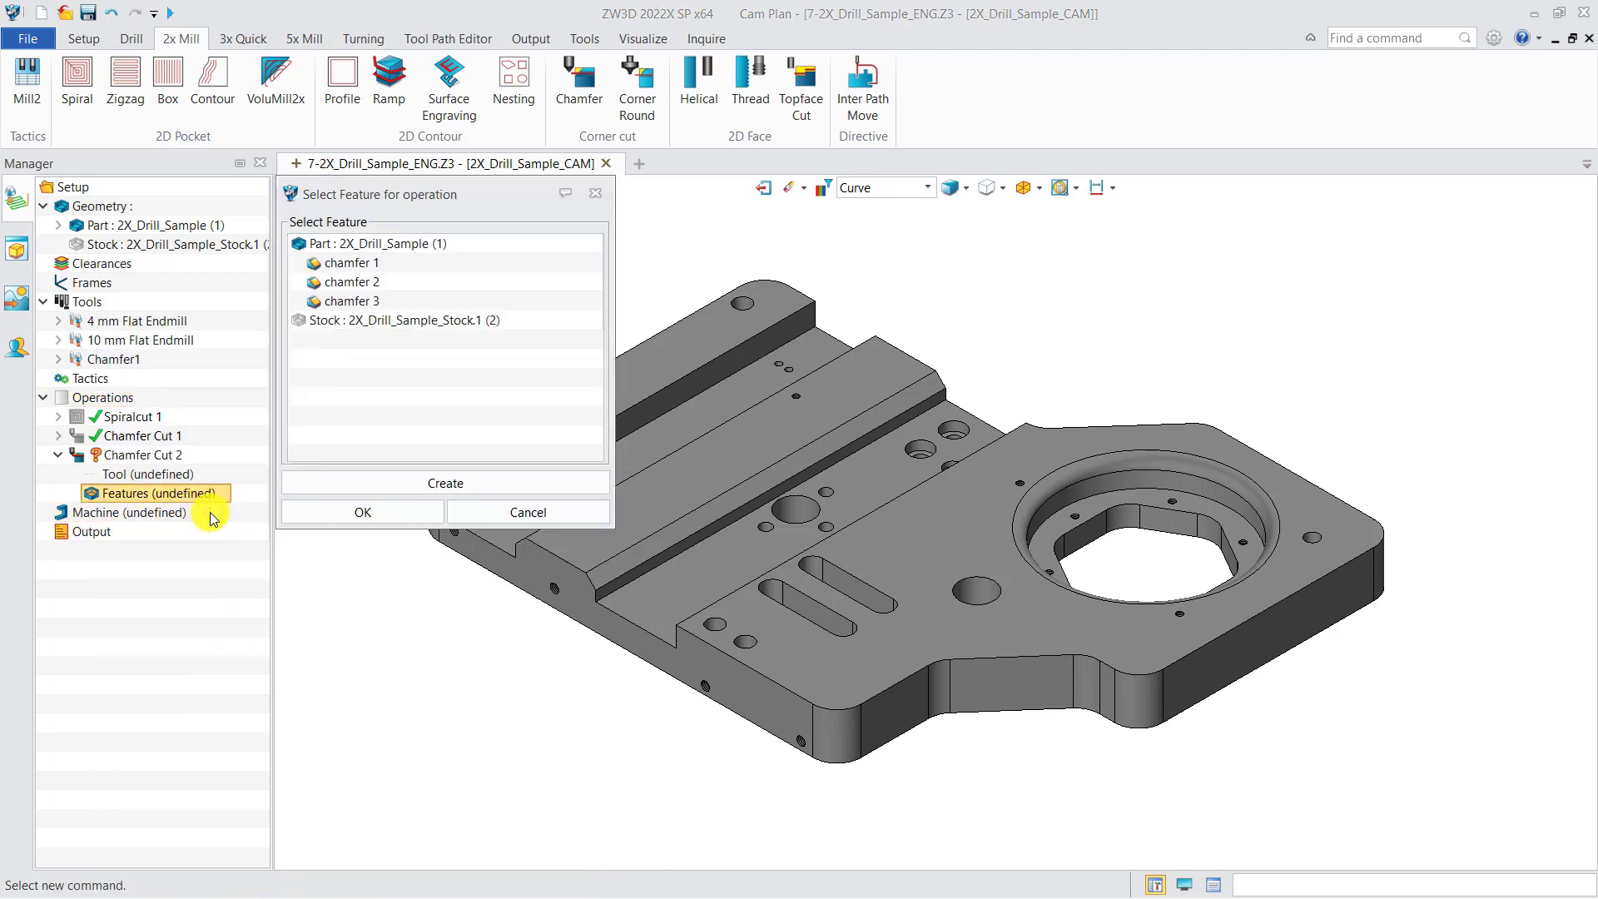
left_click(348, 484)
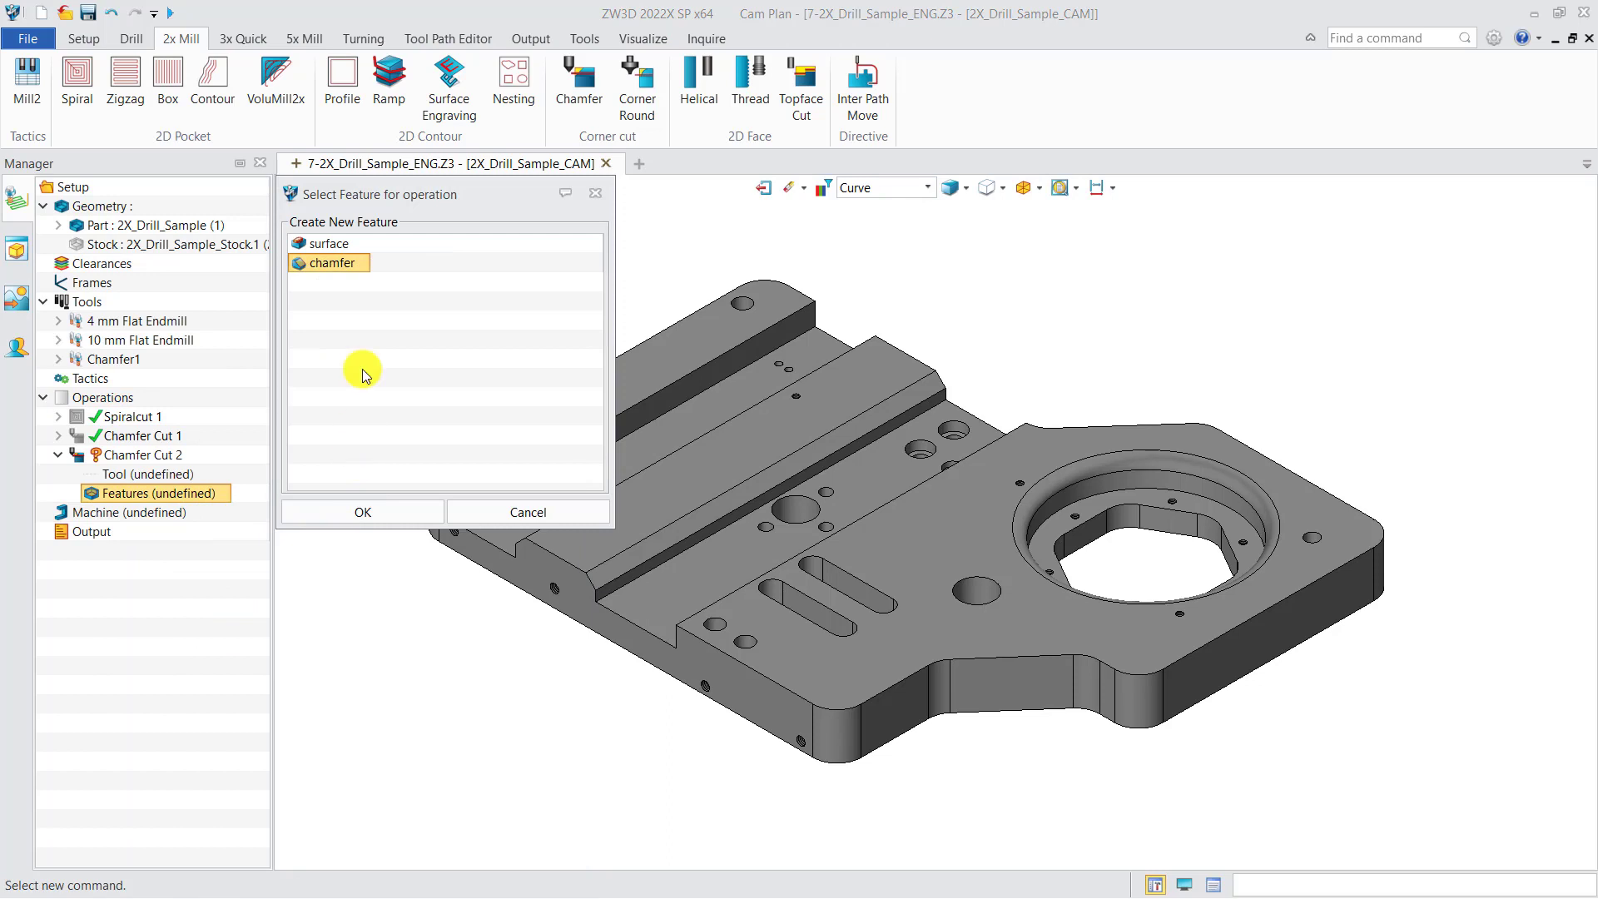
left_click(362, 511)
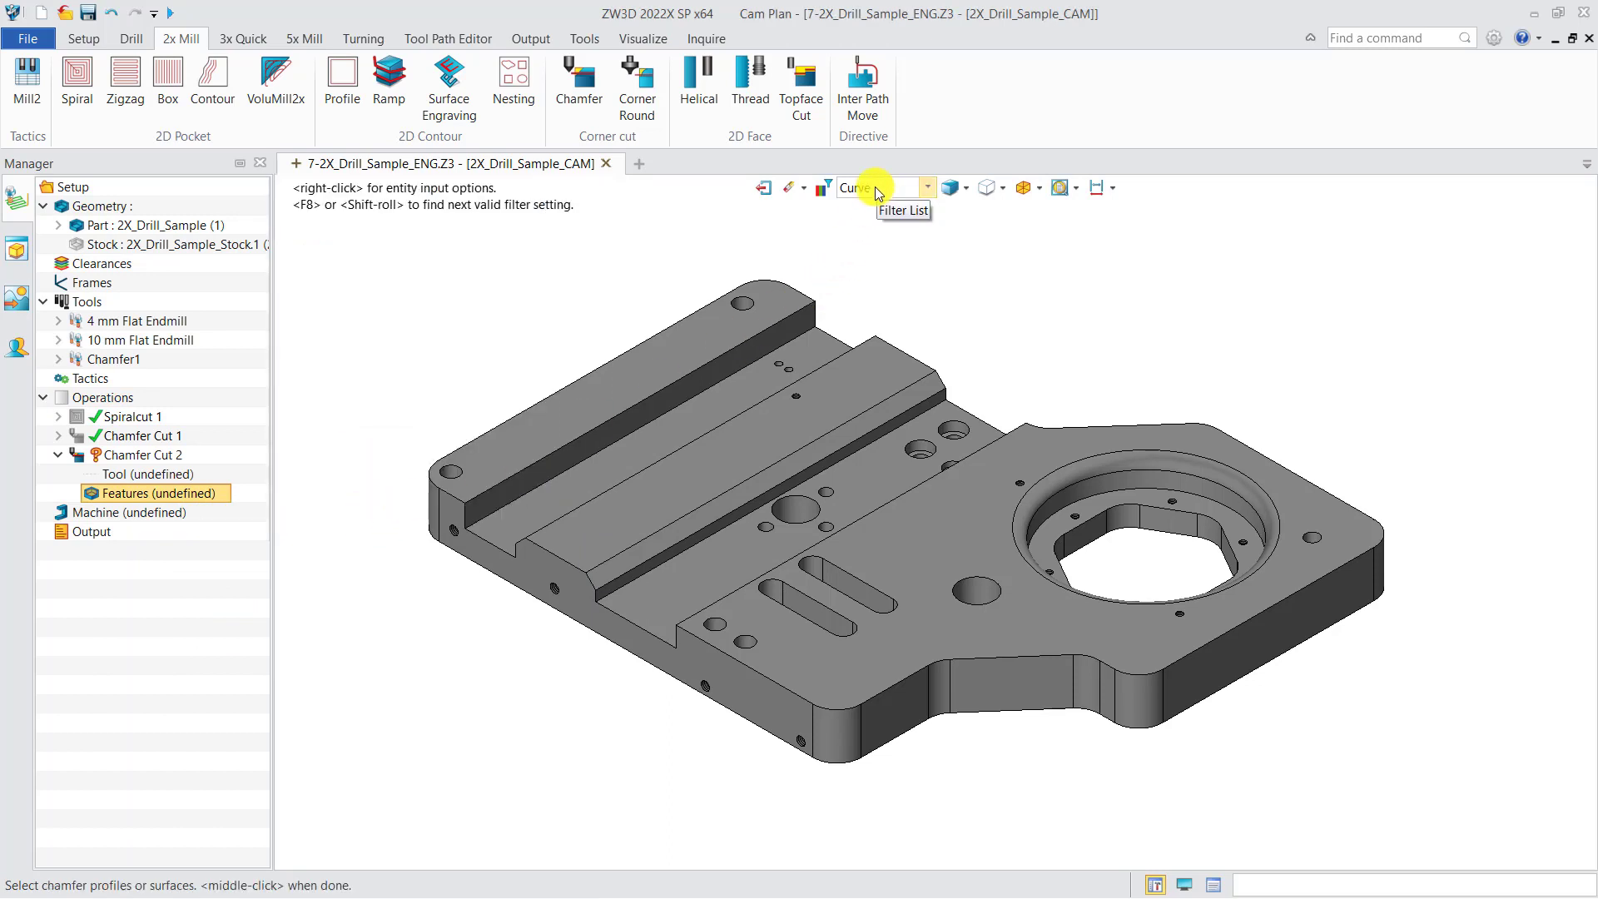
left_click(818, 458)
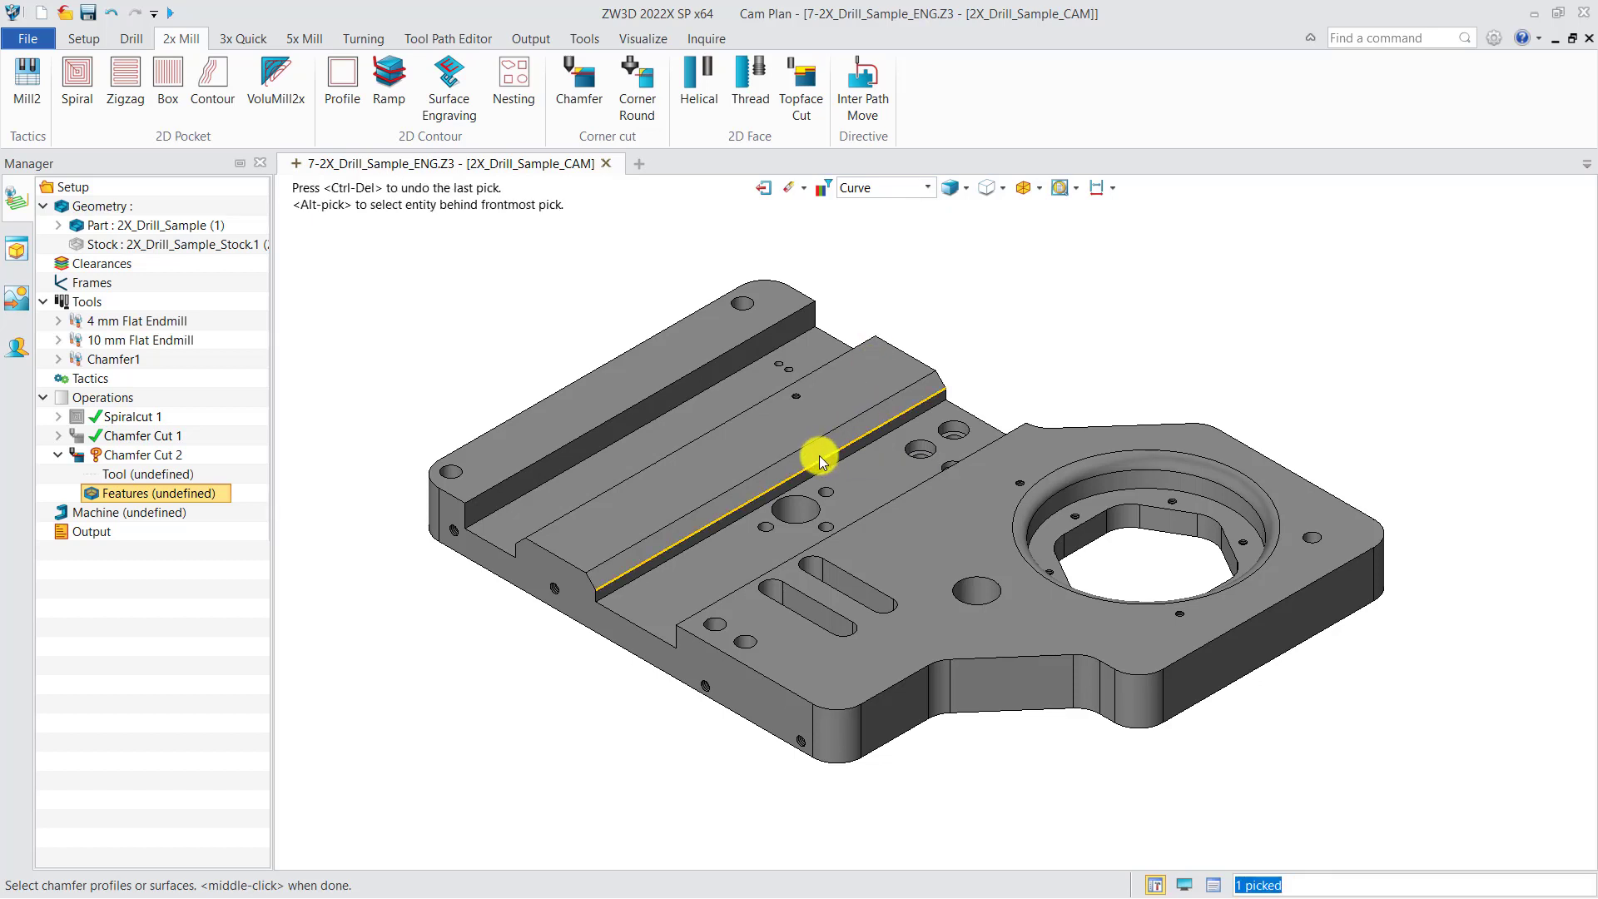
middle_click(872, 306)
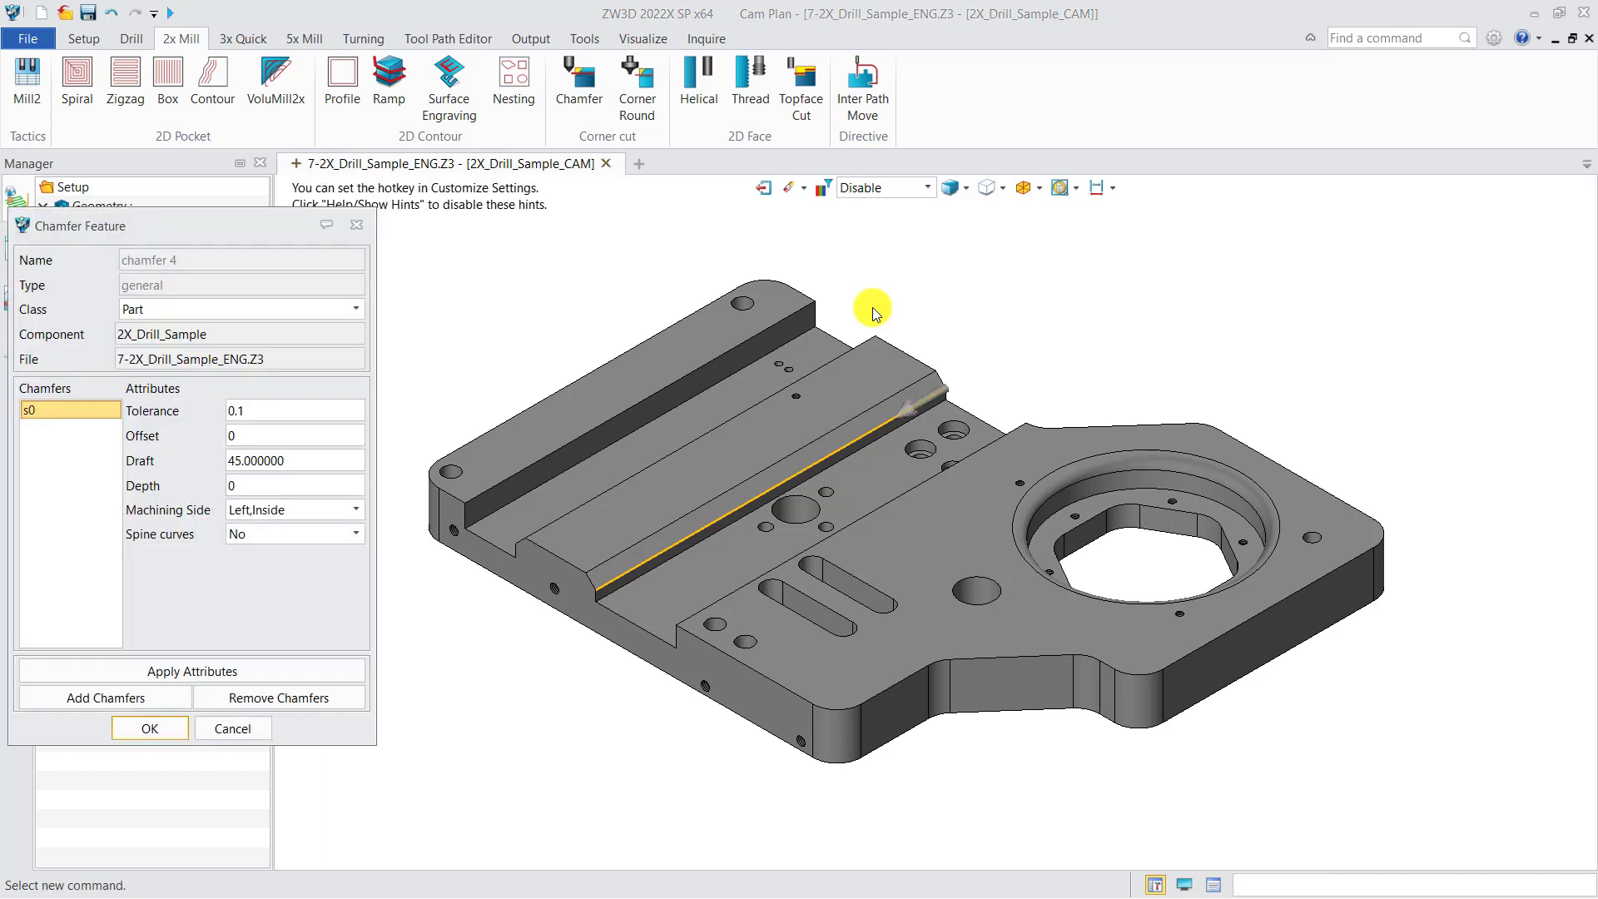
left_click(156, 728)
Assign the Chamfer1 tool to Chamfer Cut 2 and calculate its toolpath
right_click(199, 475)
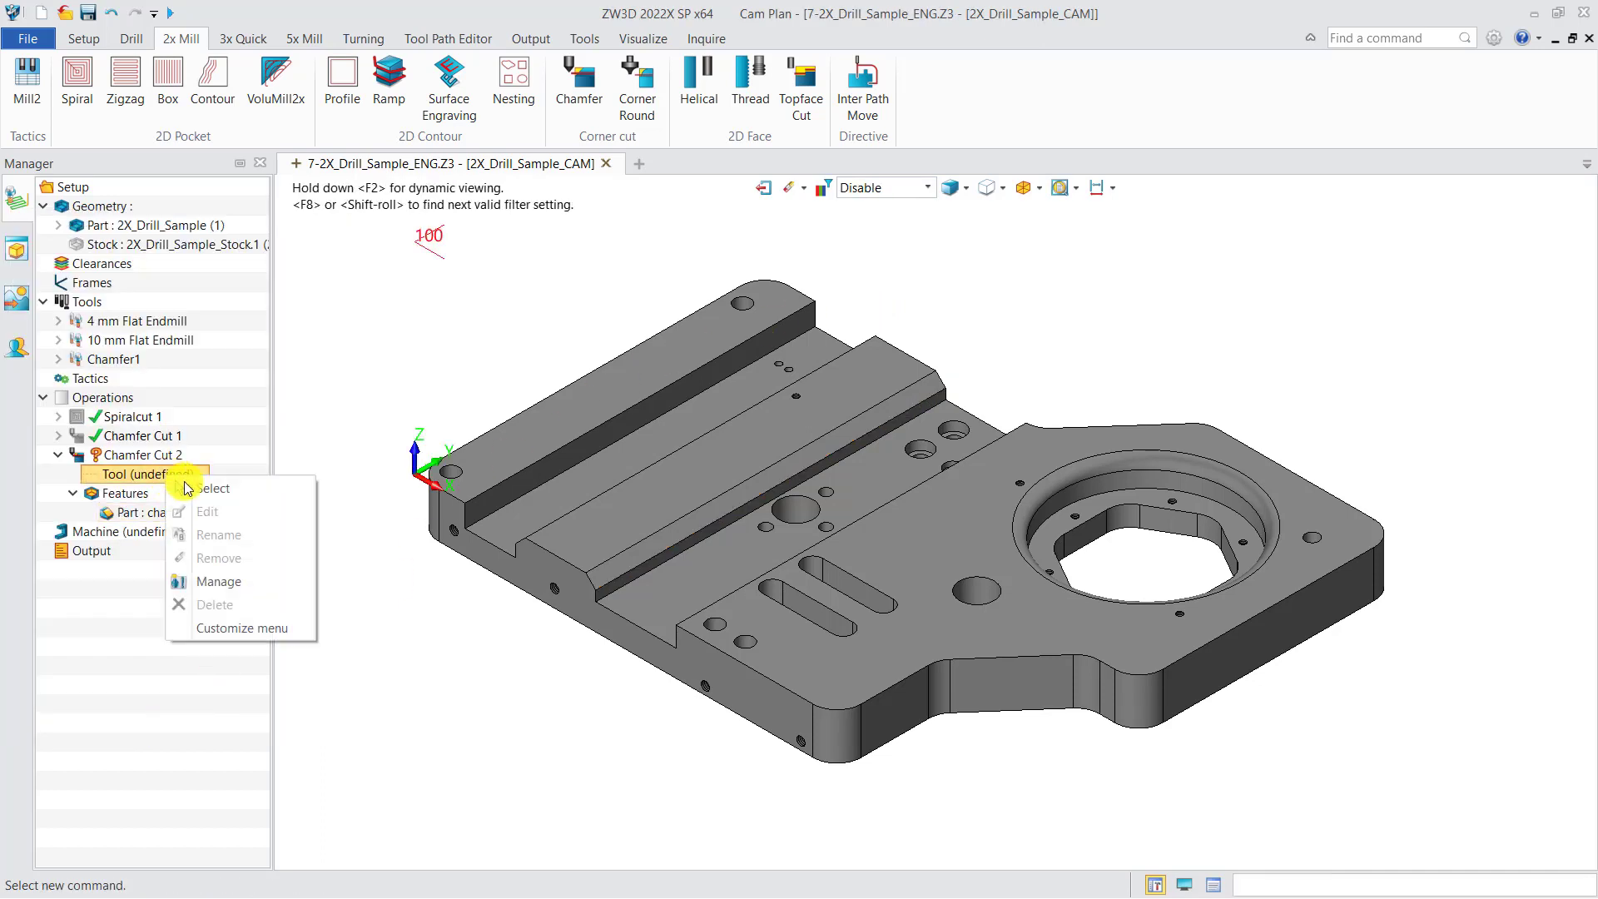
left_click(210, 491)
double_click(251, 546)
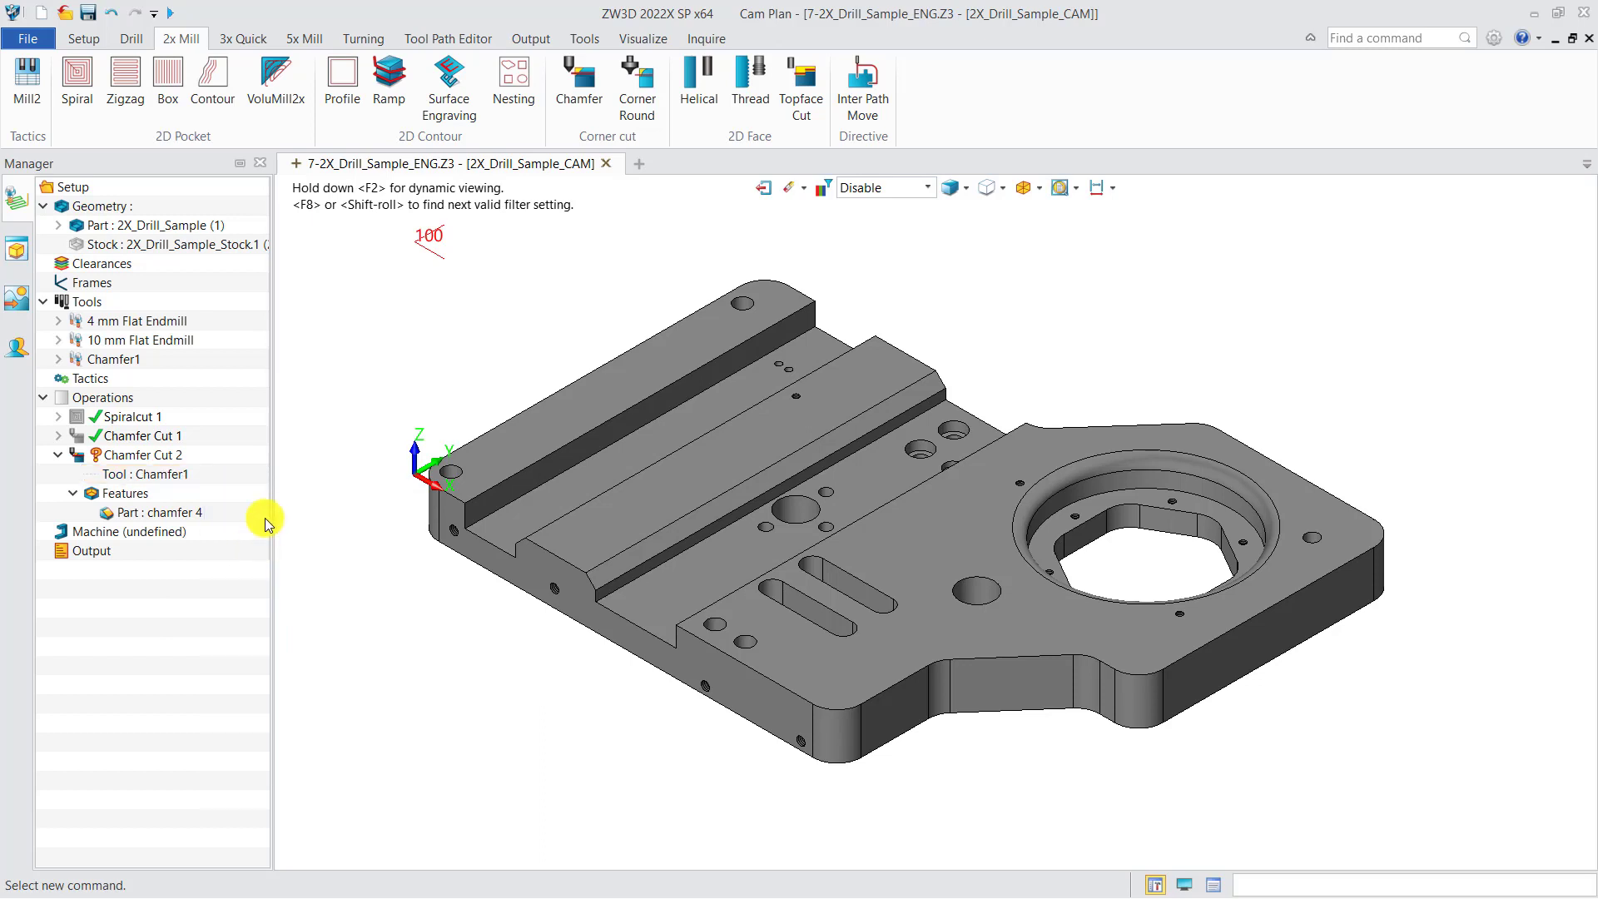
right_click(148, 456)
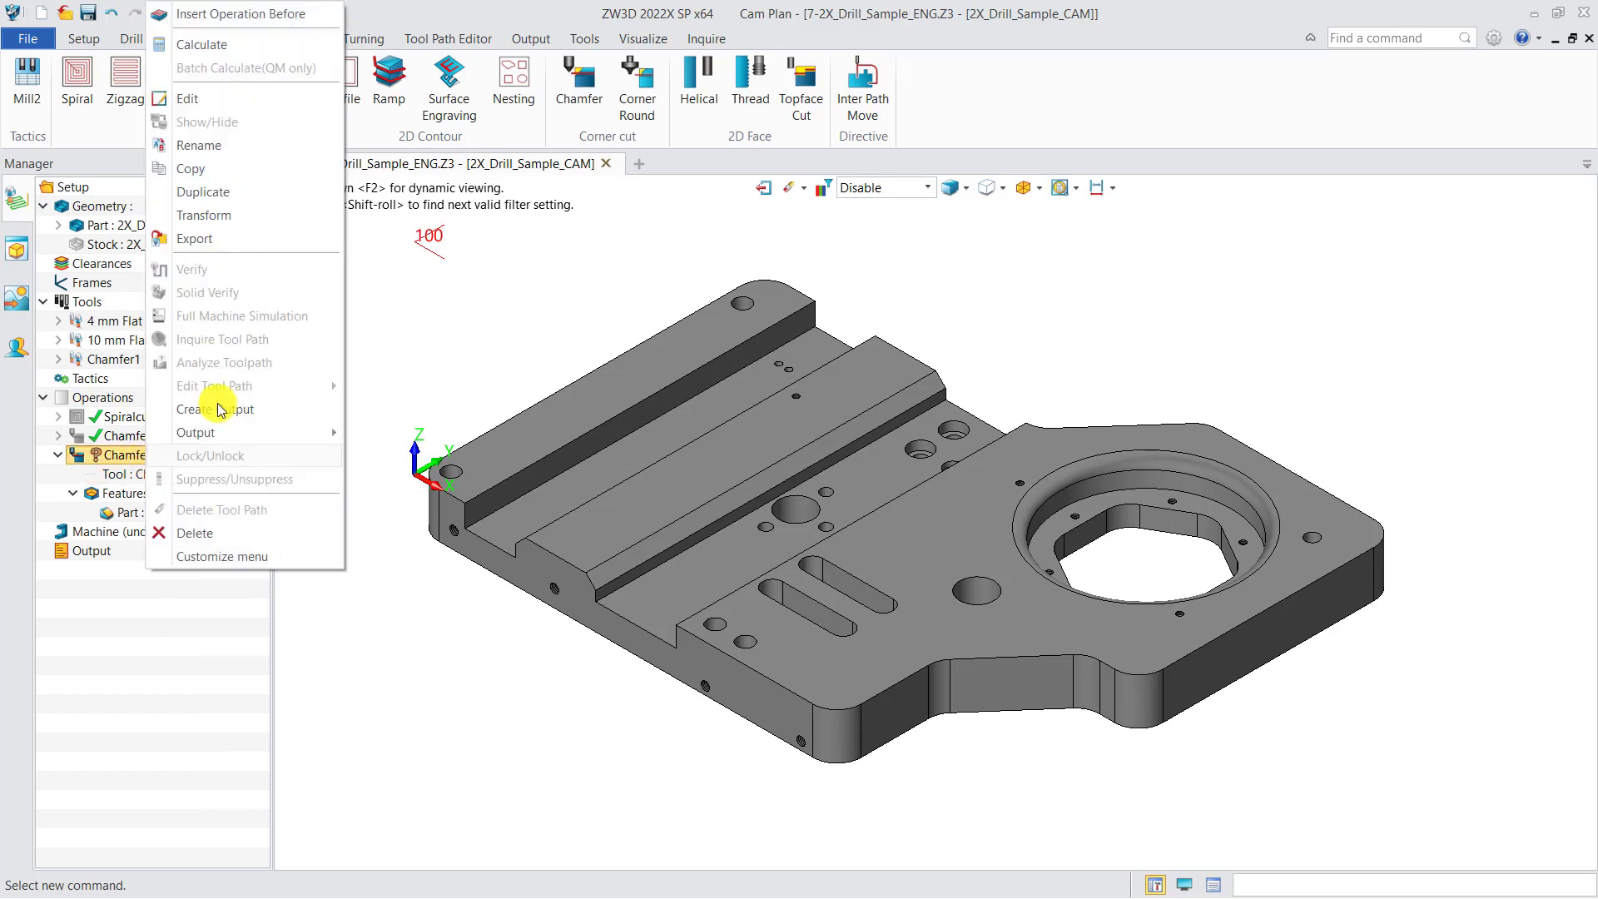
left_click(208, 44)
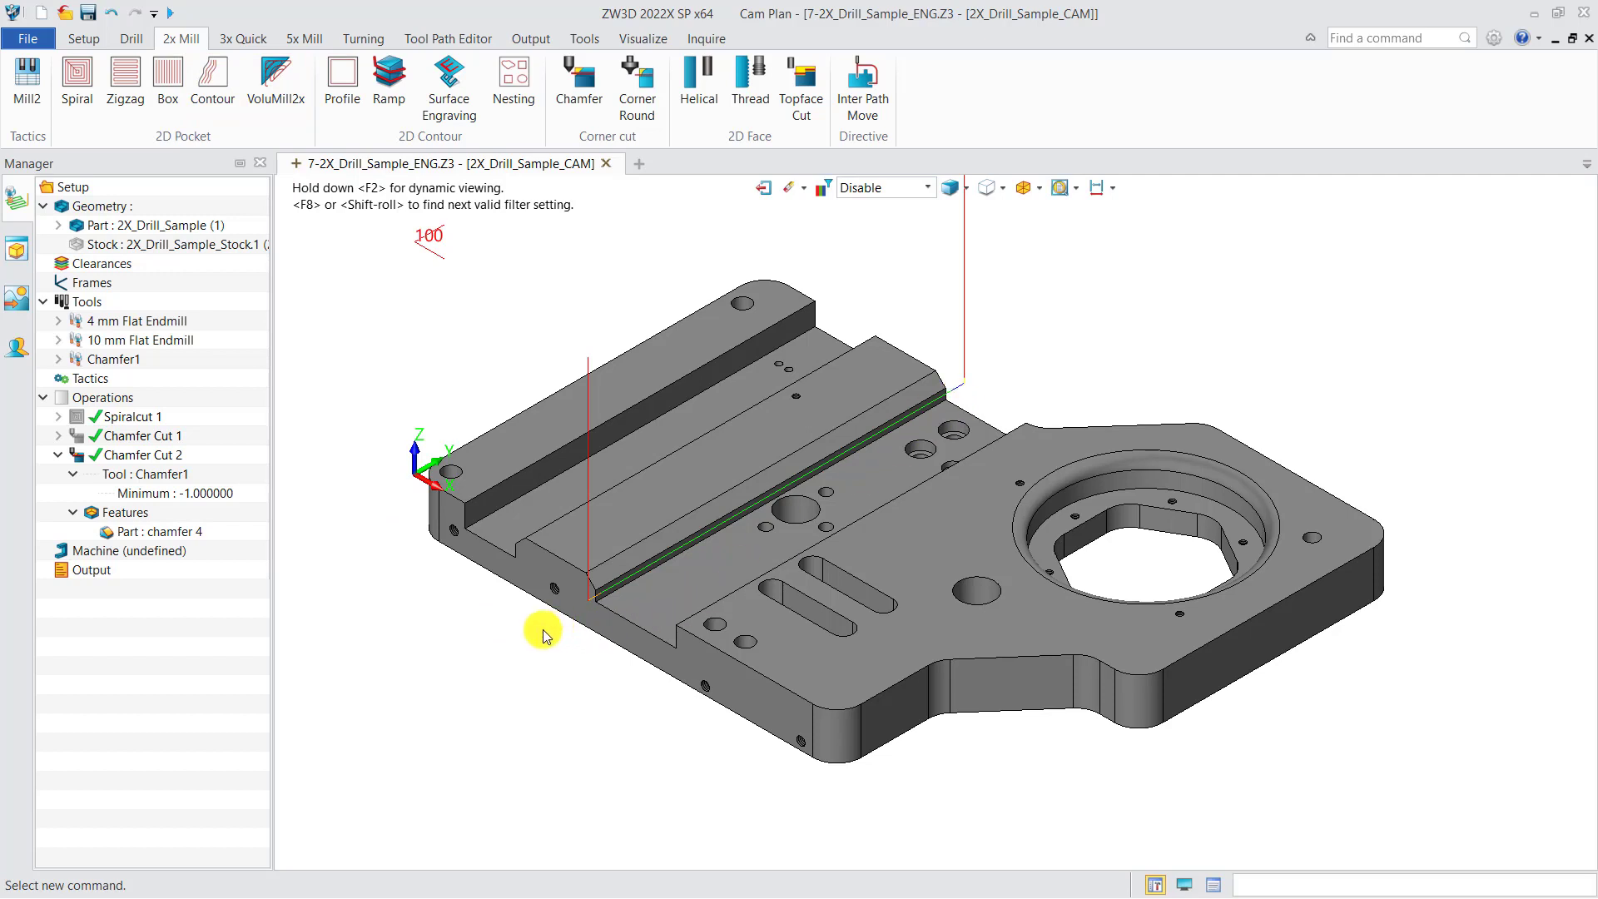
Add another 2x Mill Chamfer operation following Chamfer Cut 2
right_click(127, 397)
left_click(197, 414)
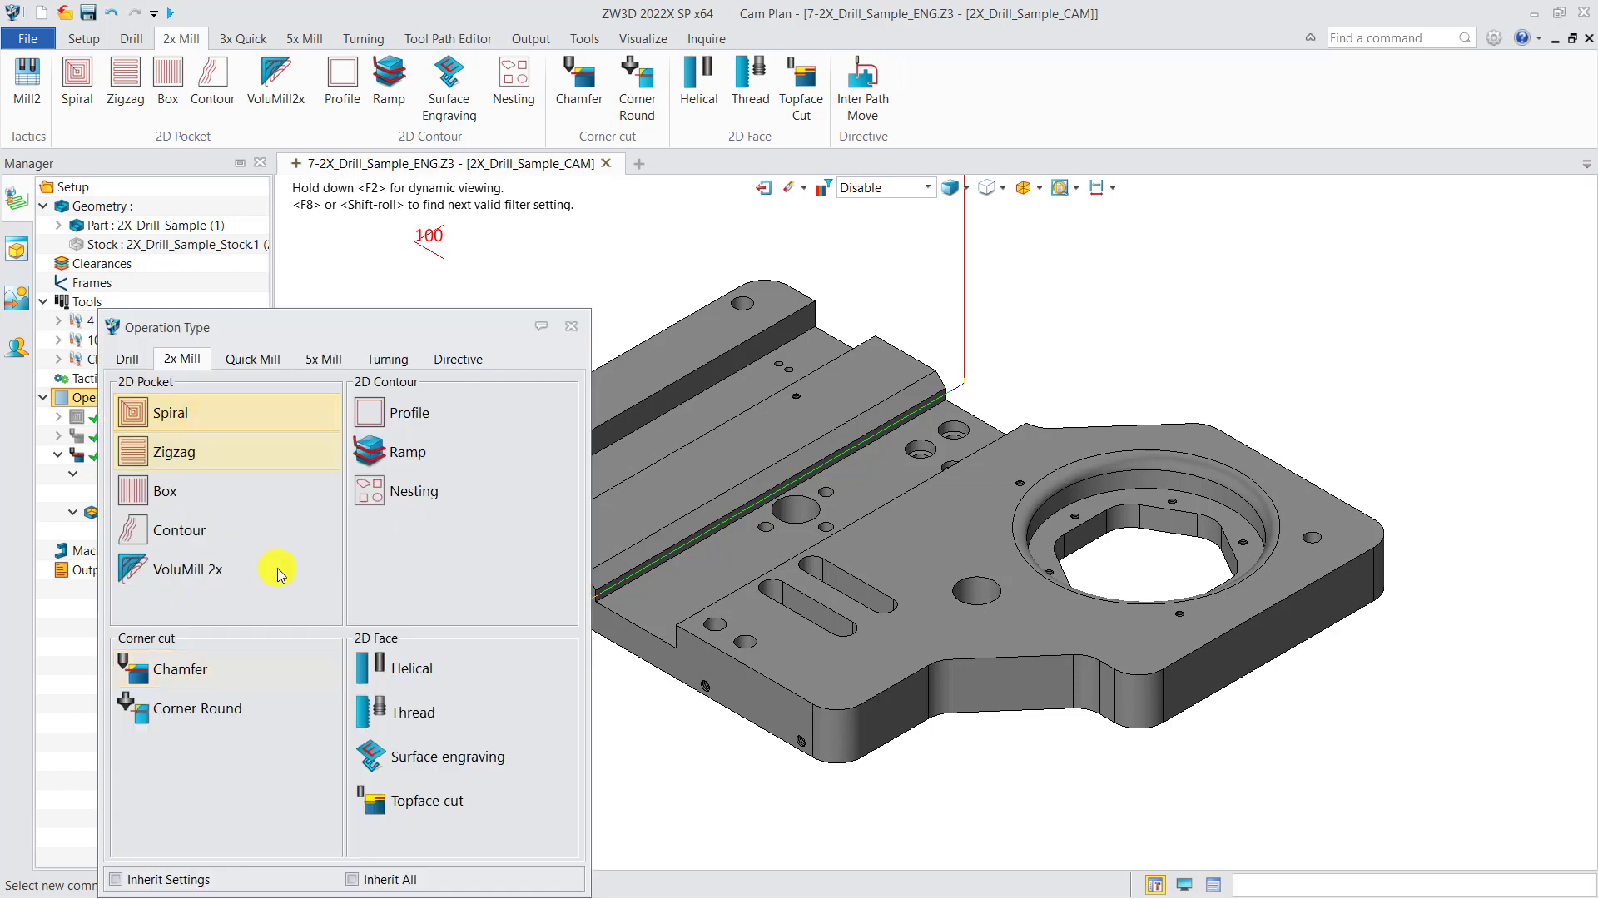
double_click(210, 672)
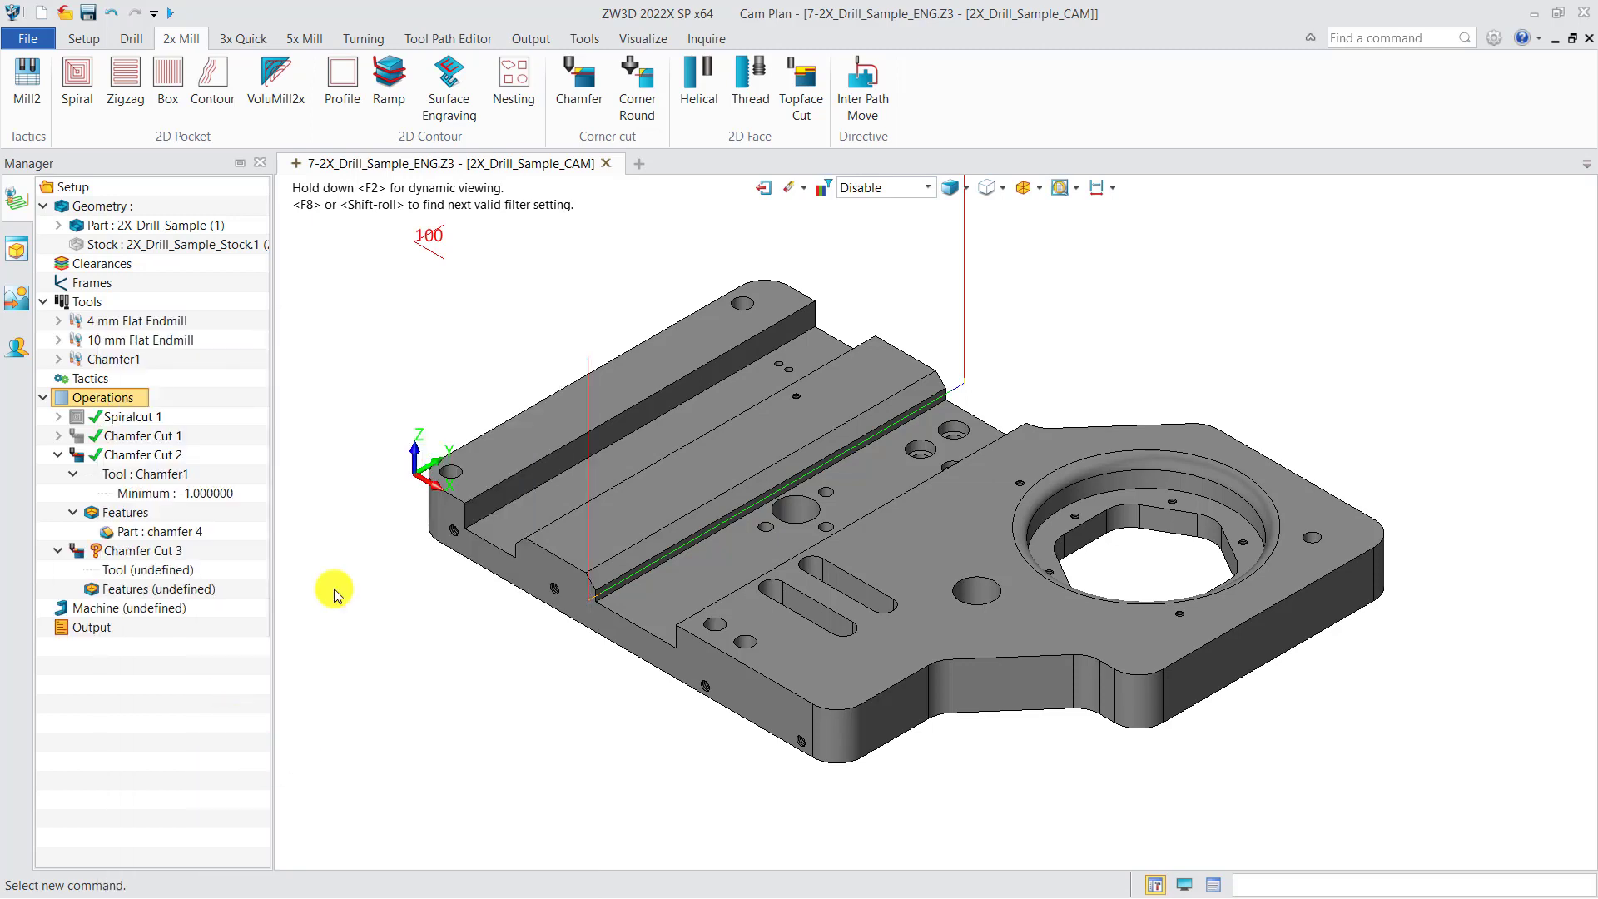
Create a chamfer feature for Chamfer Cut 3 by picking the raised rail's sloped face with the Surface filter, keeping the default attributes
right_click(167, 589)
left_click(193, 603)
left_click(362, 487)
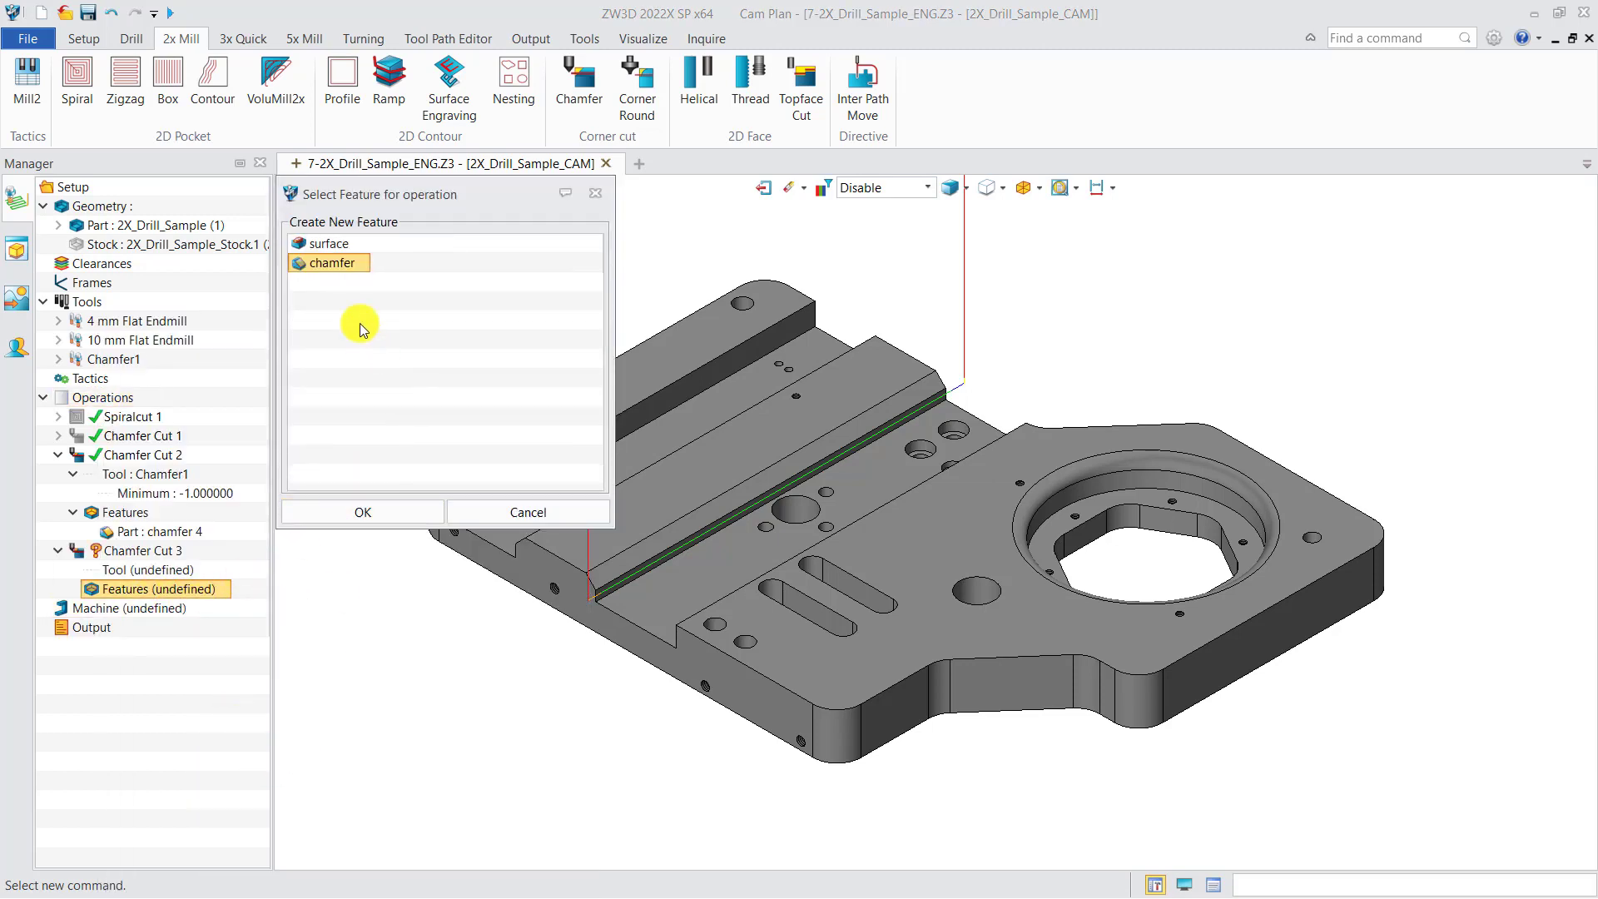
left_click(391, 512)
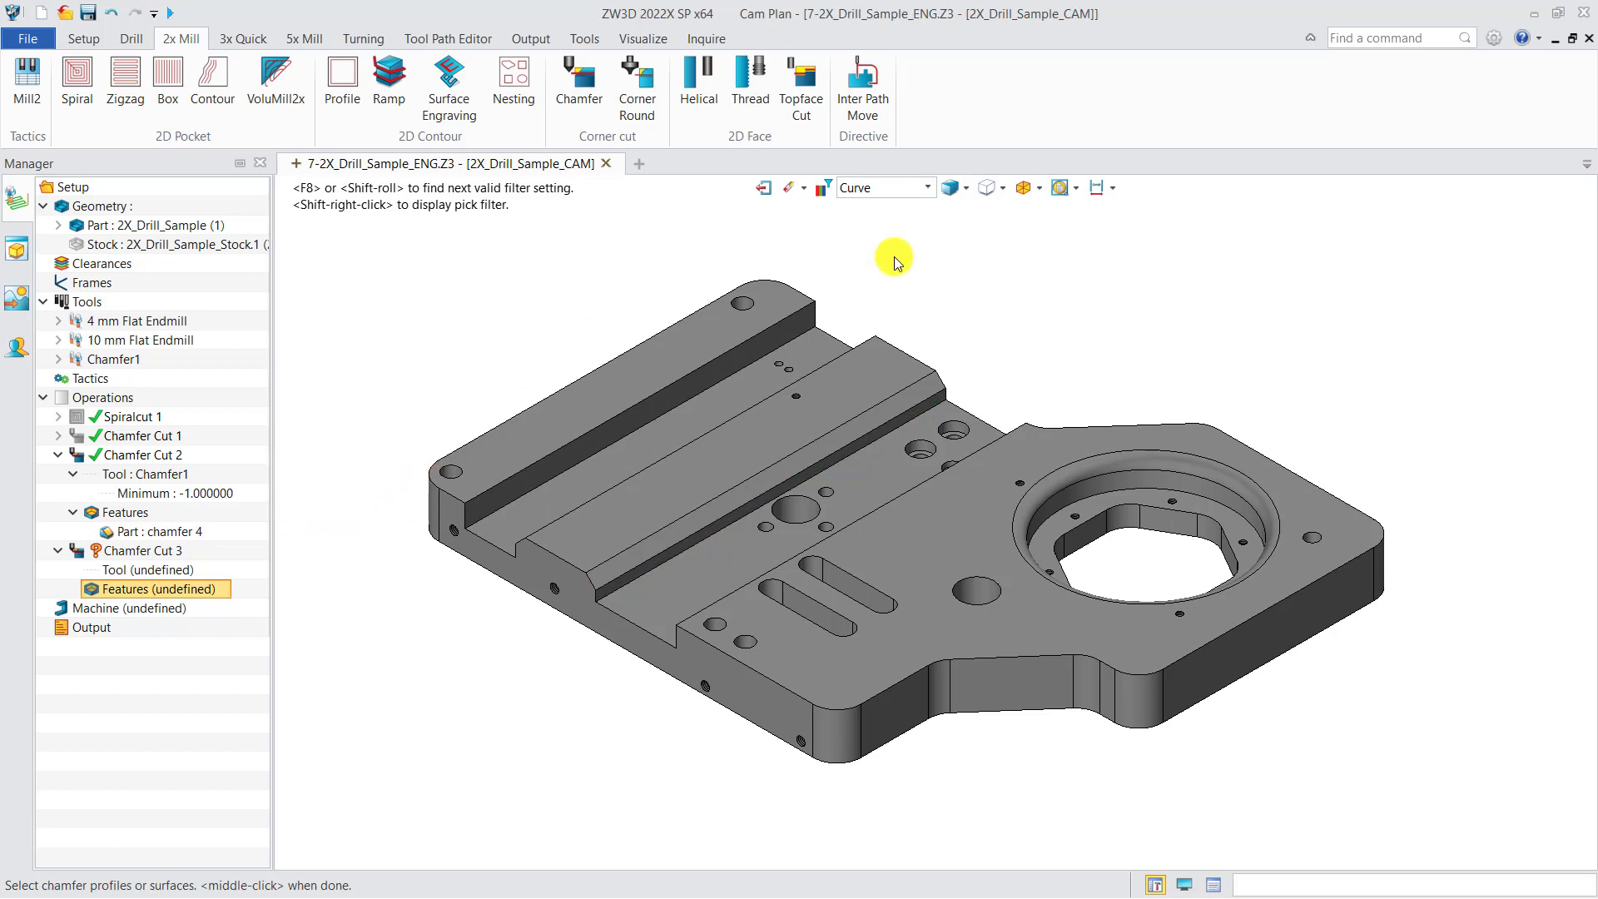
left_click(927, 187)
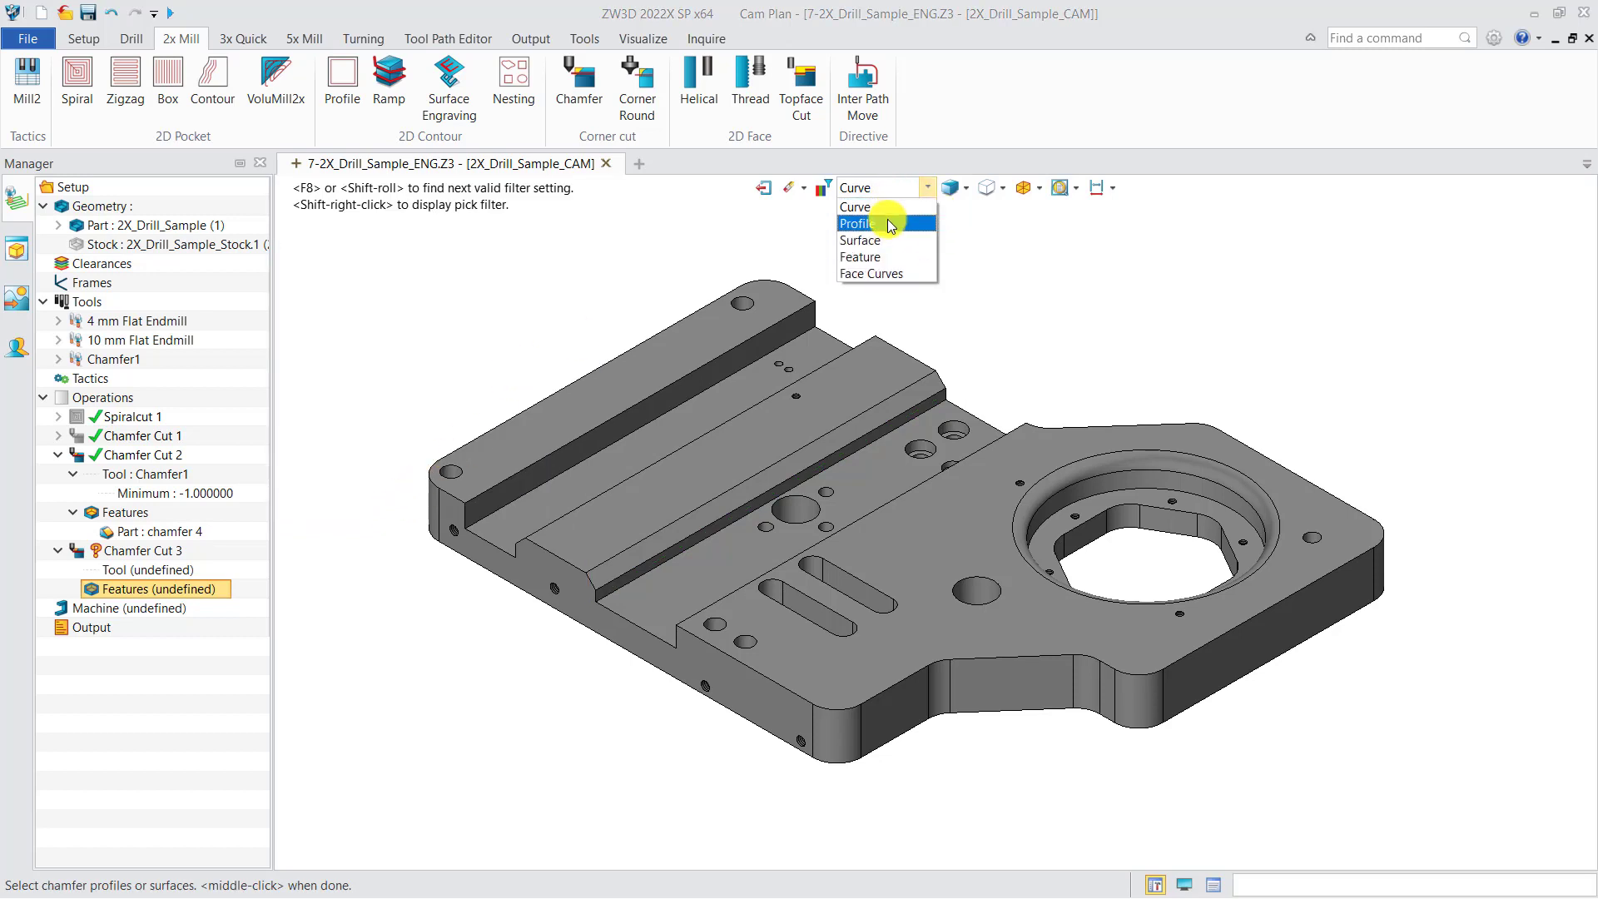
left_click(892, 240)
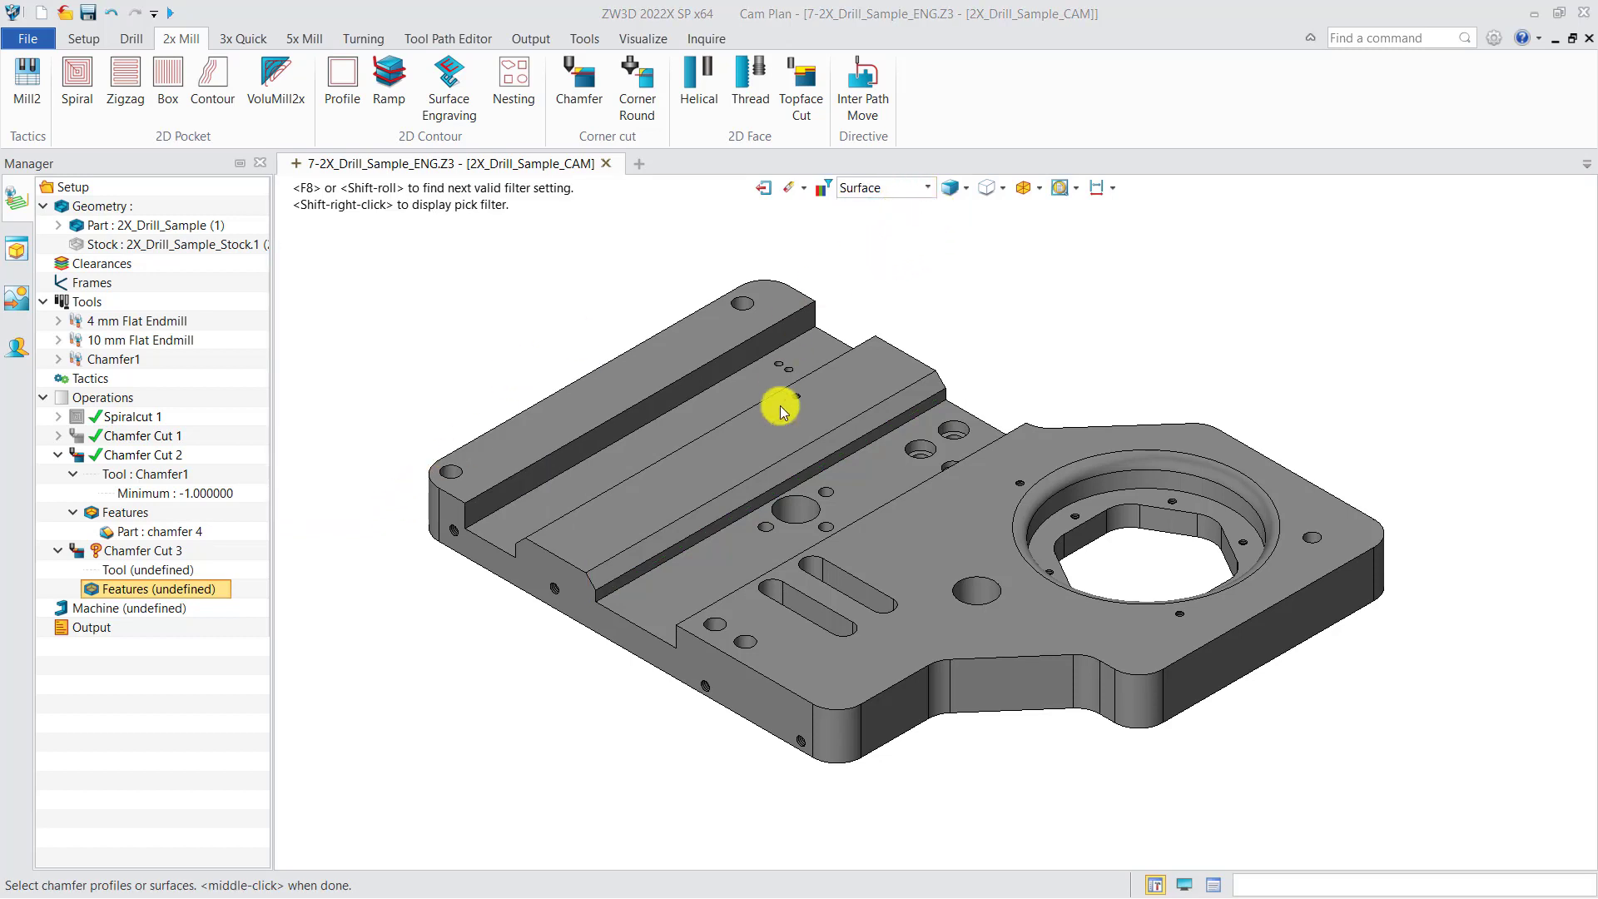
left_click(751, 491)
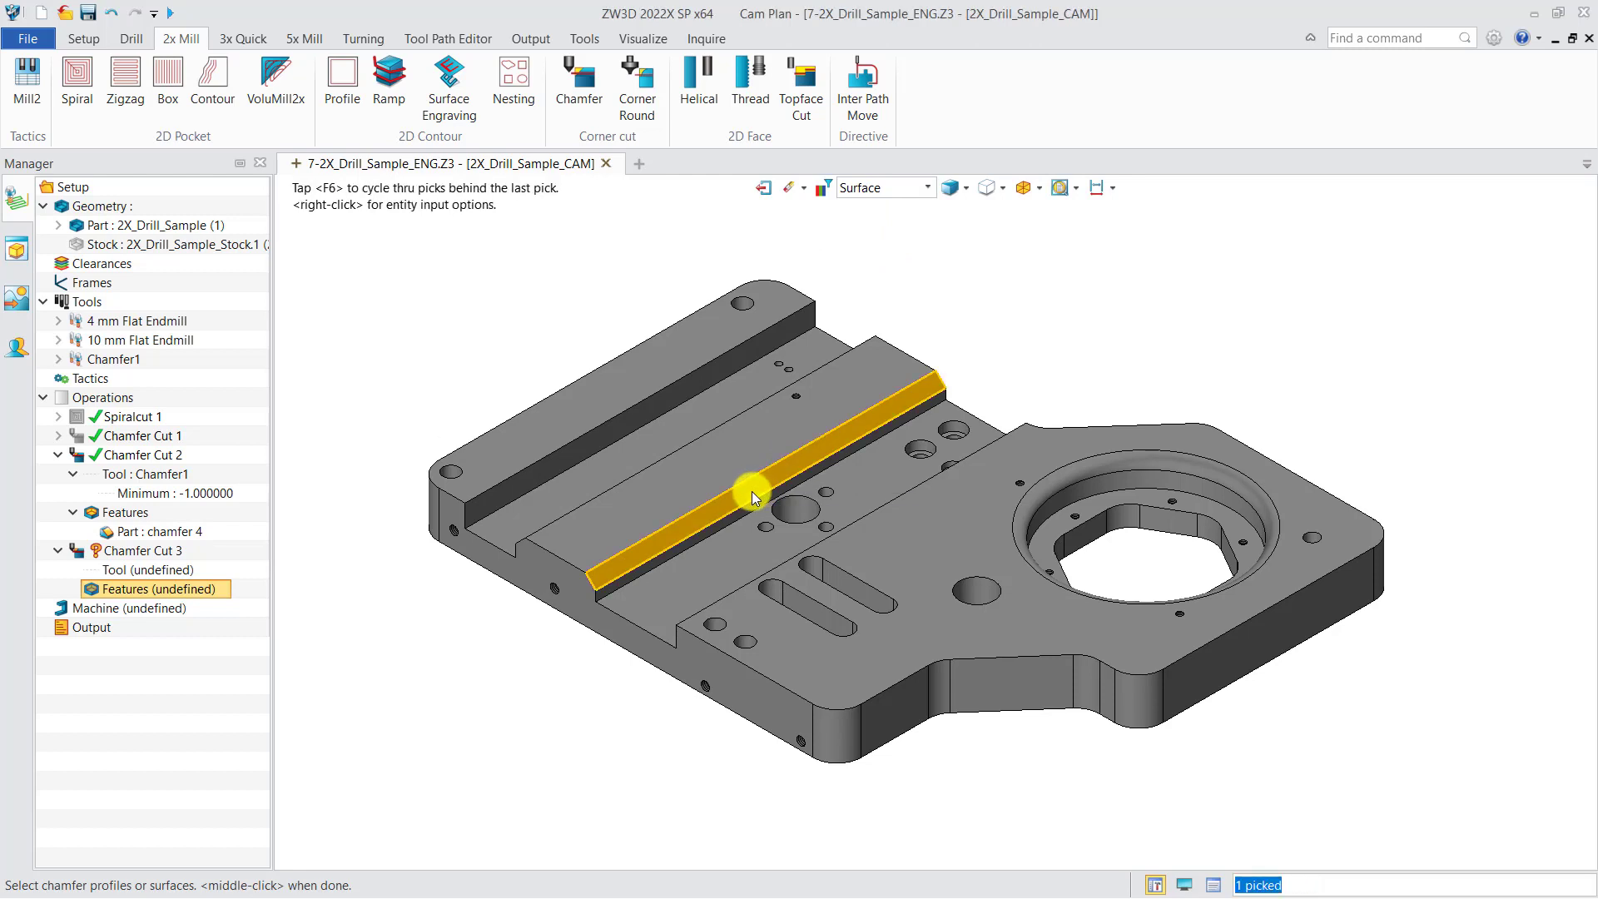
middle_click(958, 362)
left_click(175, 704)
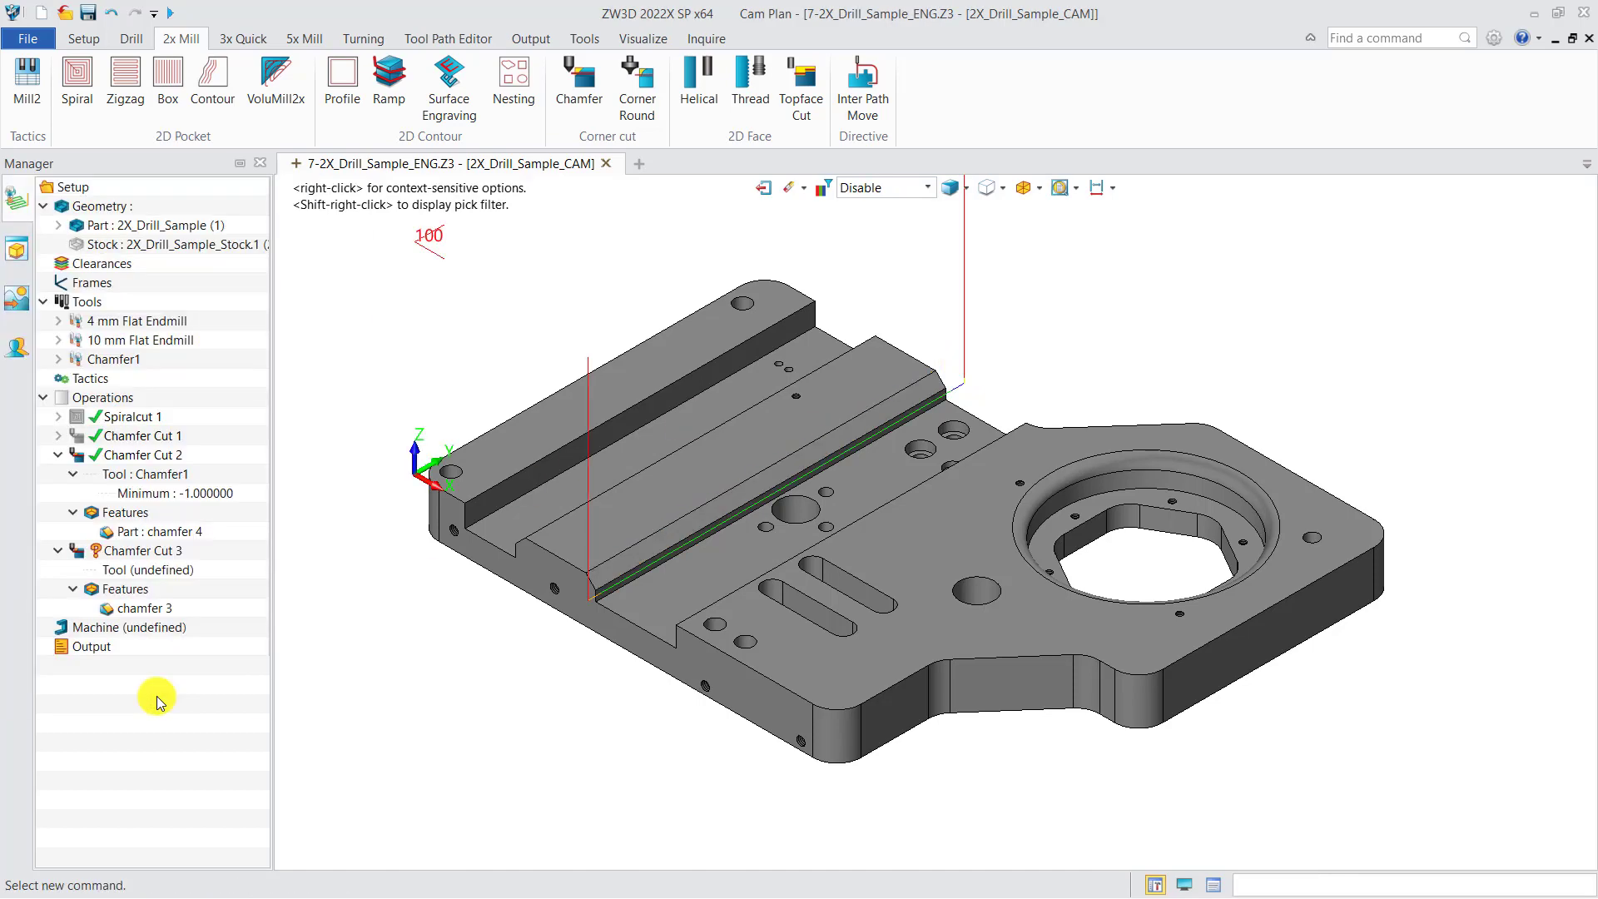
Assign the Chamfer1 tool to Chamfer Cut 3
right_click(160, 578)
left_click(198, 587)
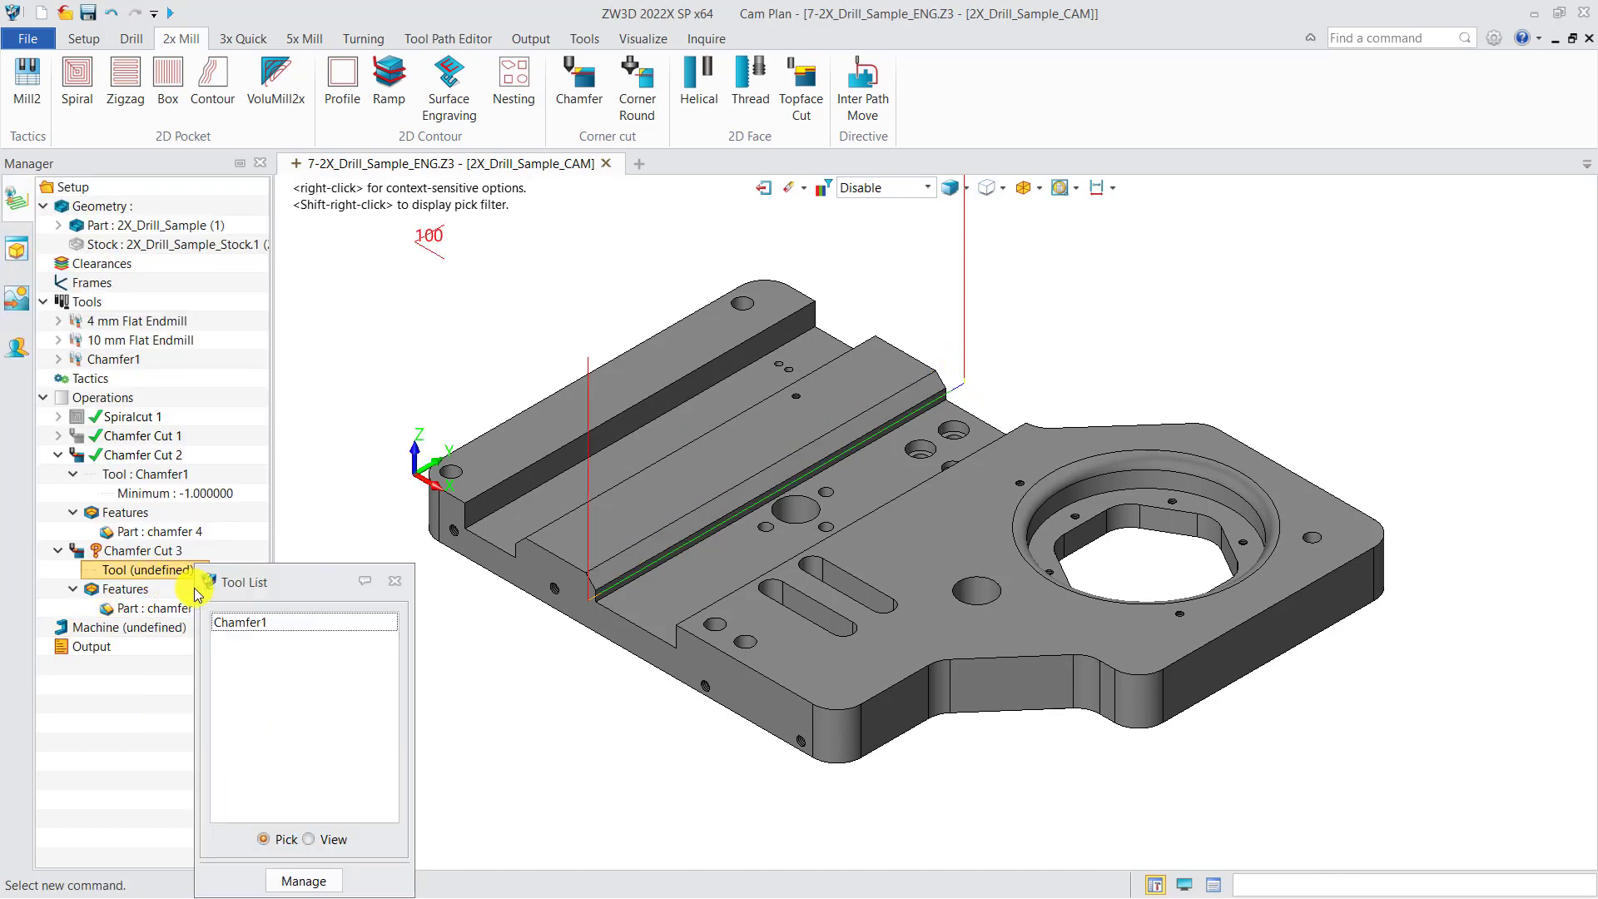
double_click(235, 624)
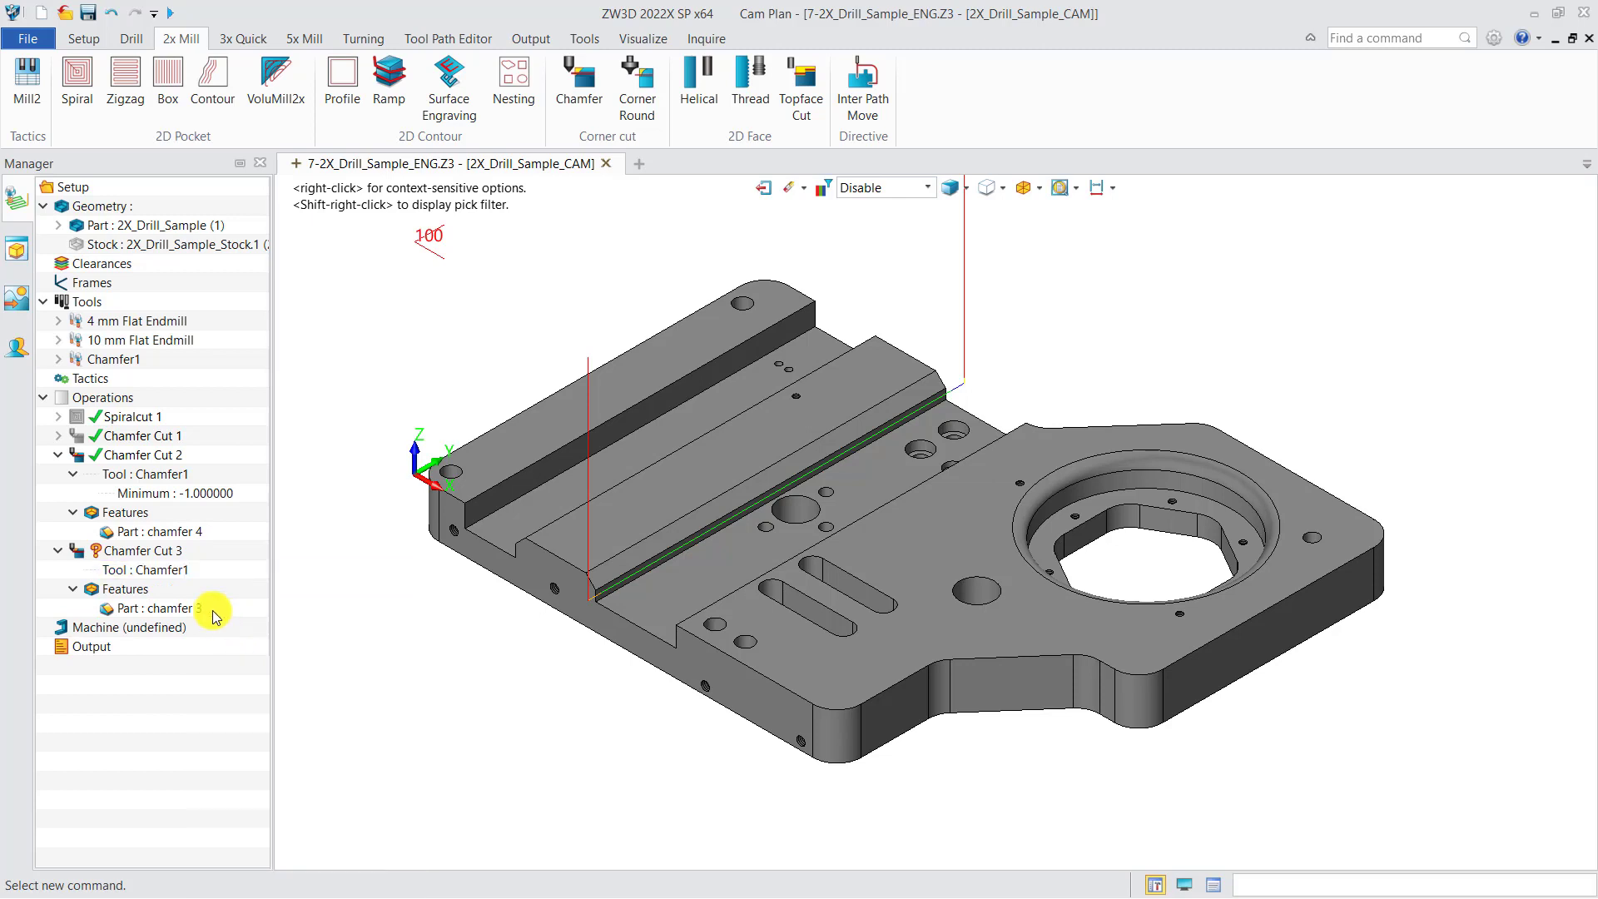
Hide the toolpath of Chamfer Cut 2 and calculate the toolpath of Chamfer Cut 3
left_click(86, 462)
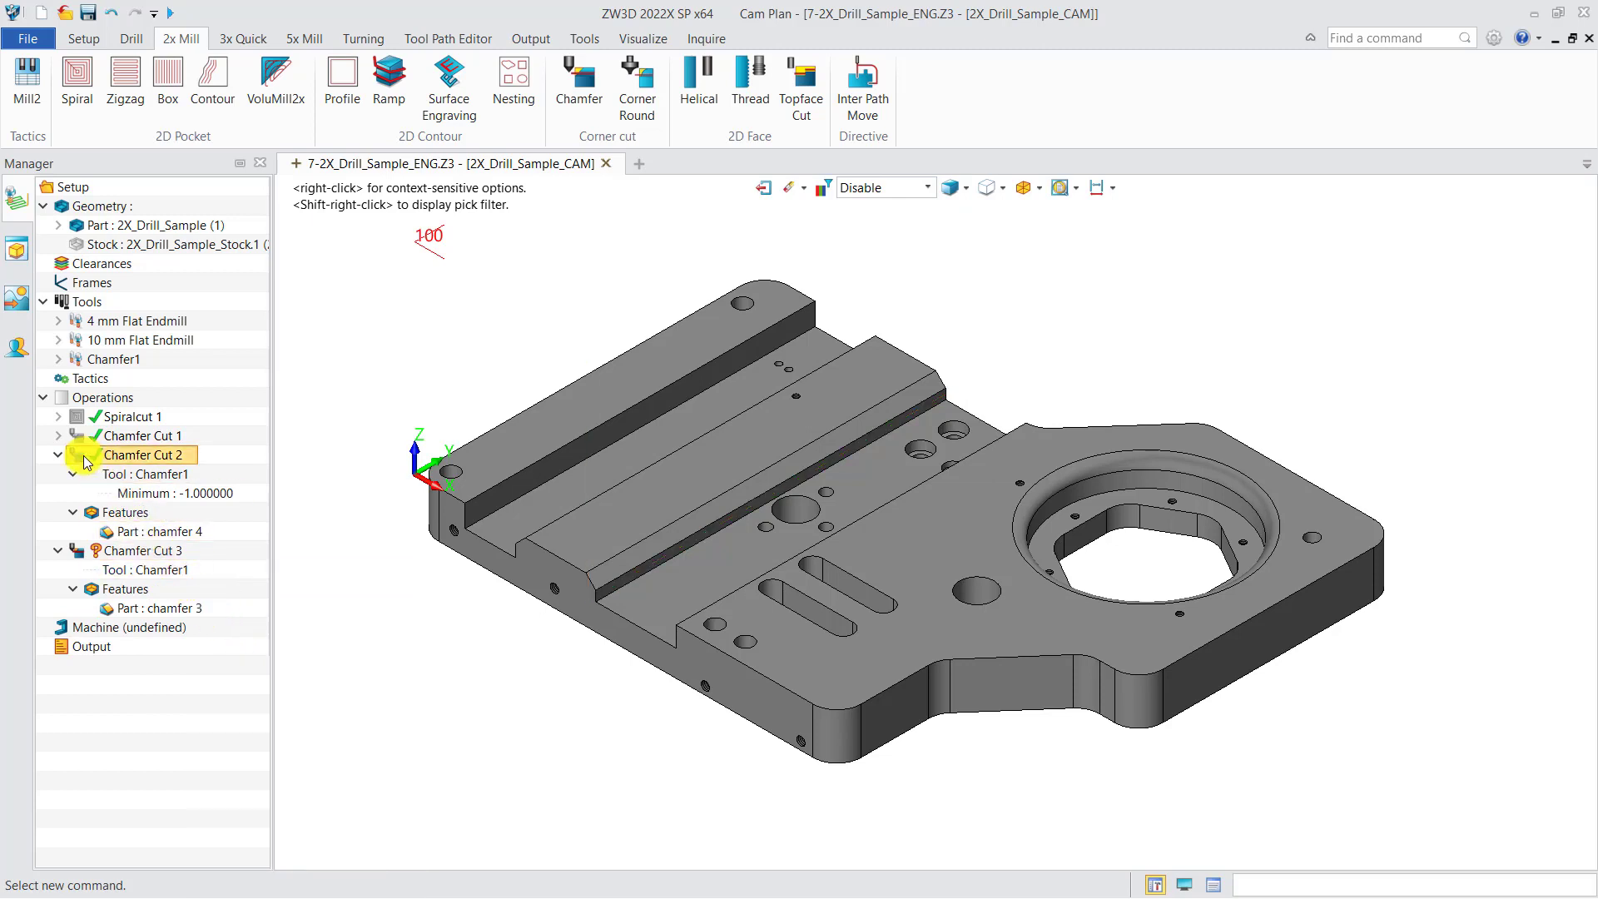
right_click(126, 552)
left_click(213, 55)
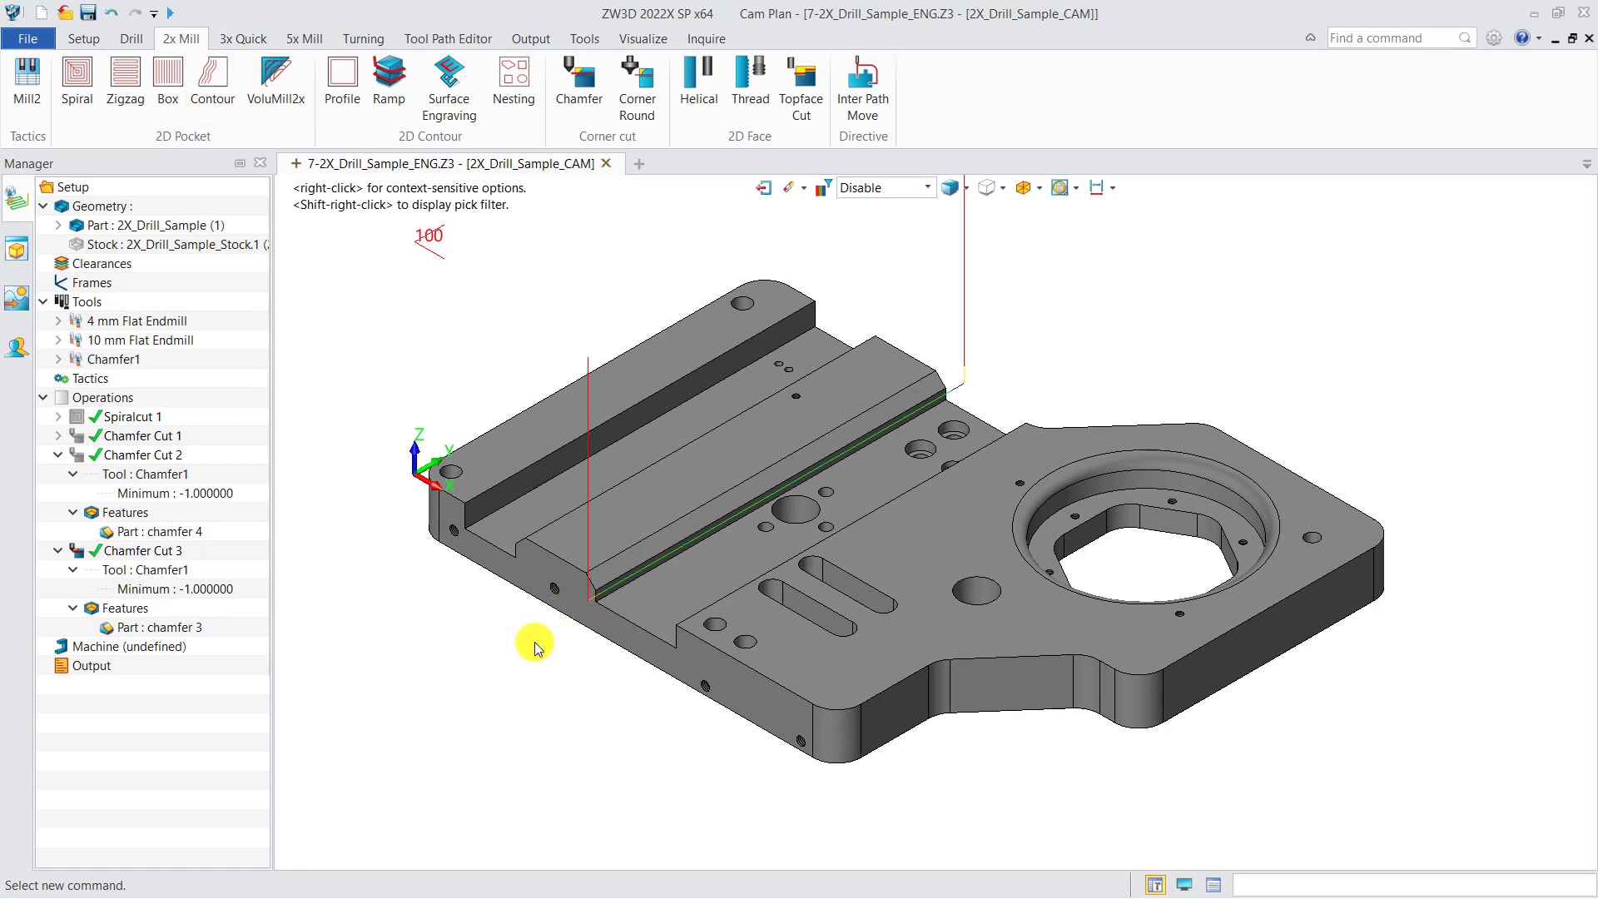
Hide the toolpath of Chamfer Cut 3 and insert a further 2x Mill Chamfer operation
left_click(80, 552)
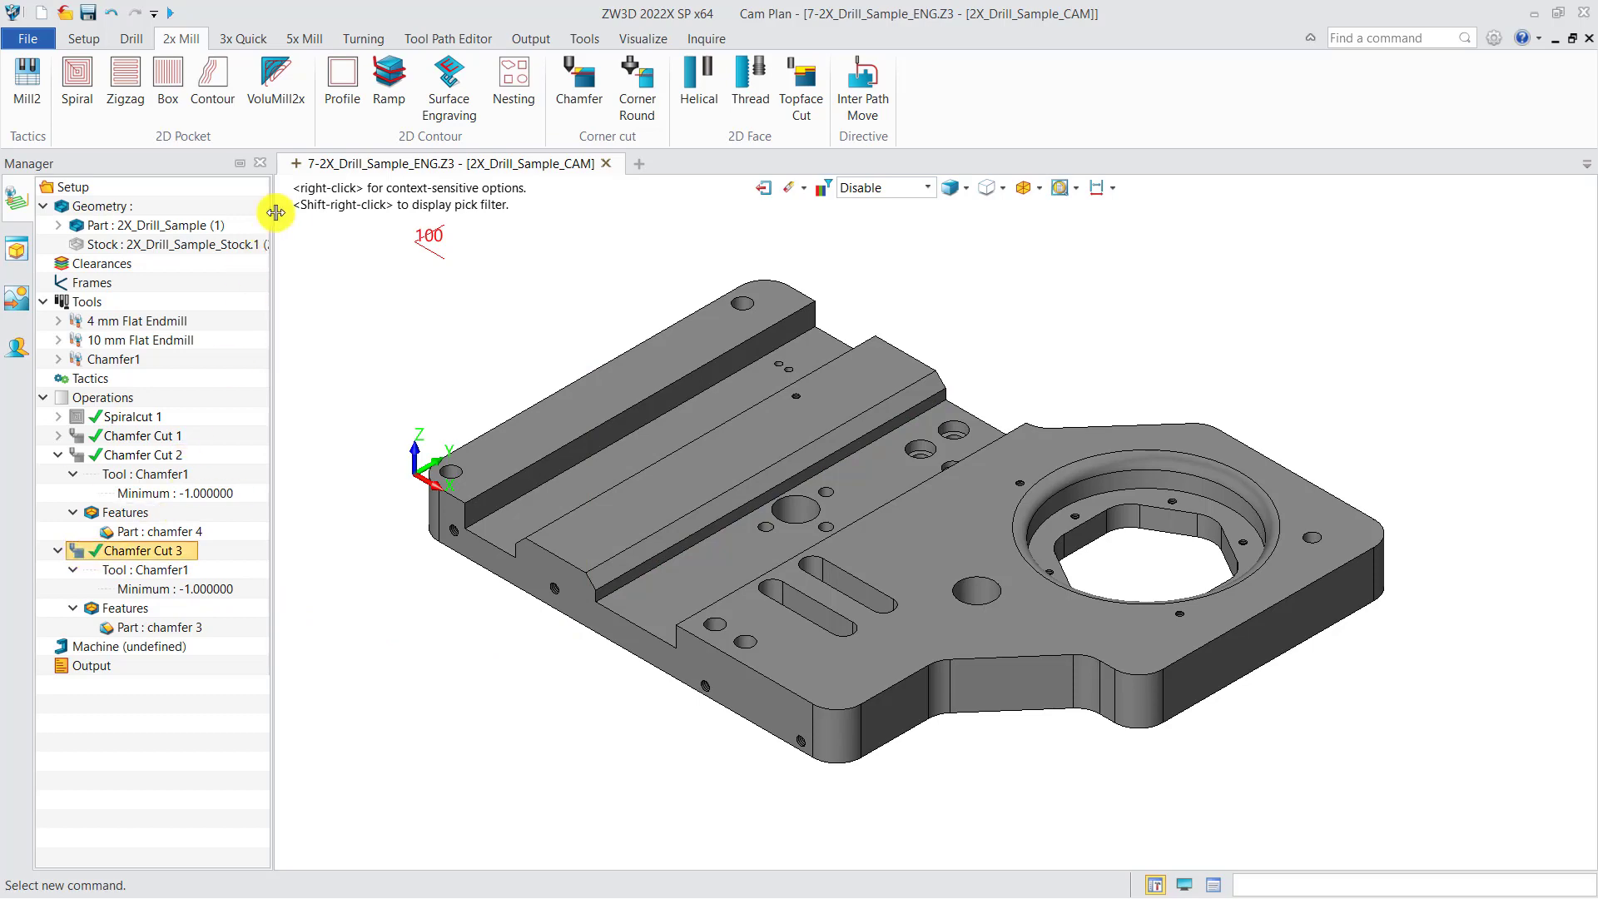
right_click(147, 403)
left_click(158, 410)
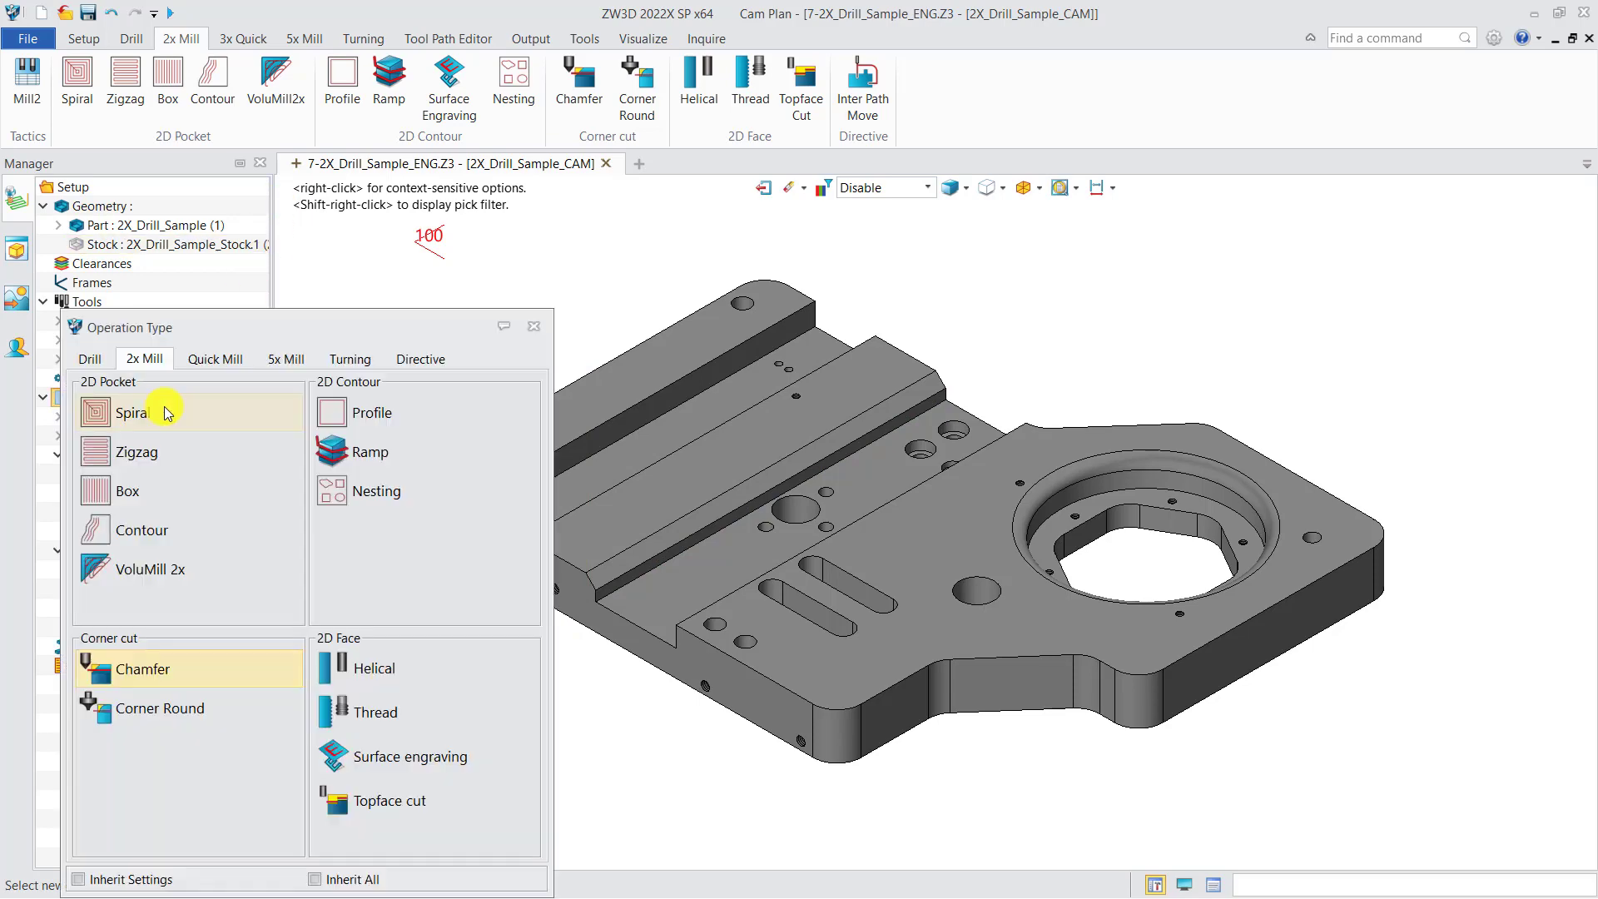
double_click(167, 663)
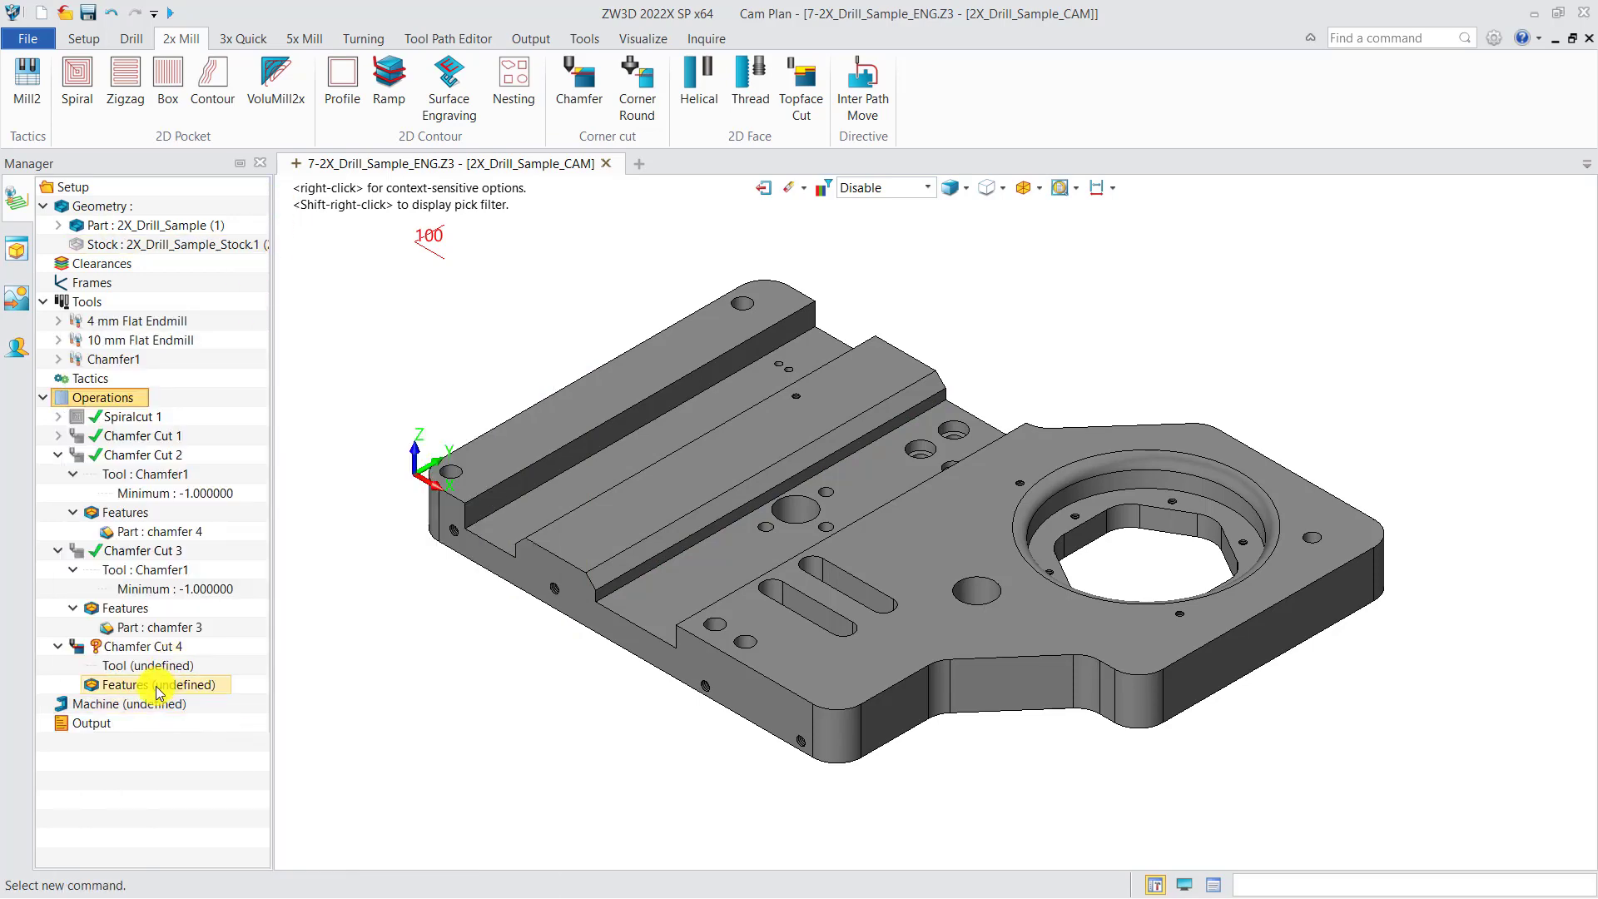
Create a chamfer feature for Chamfer Cut 4 by picking the raised rail's modelled chamfer with the Feature filter, keeping the default attributes
left_click(192, 688)
double_click(192, 688)
left_click(371, 481)
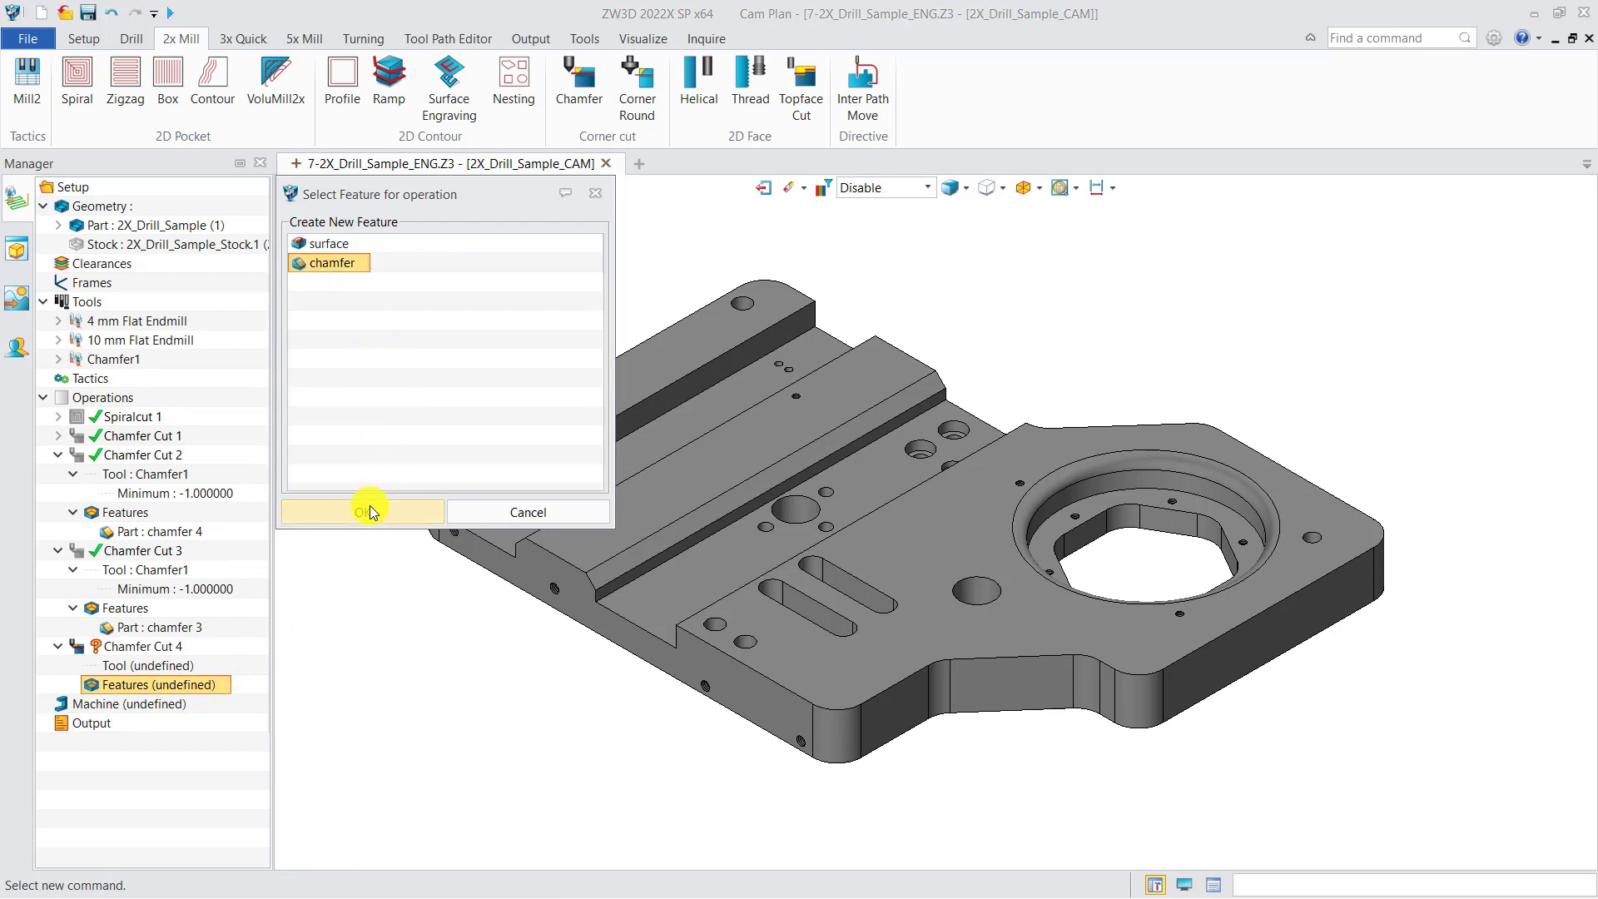
left_click(370, 510)
left_click(863, 190)
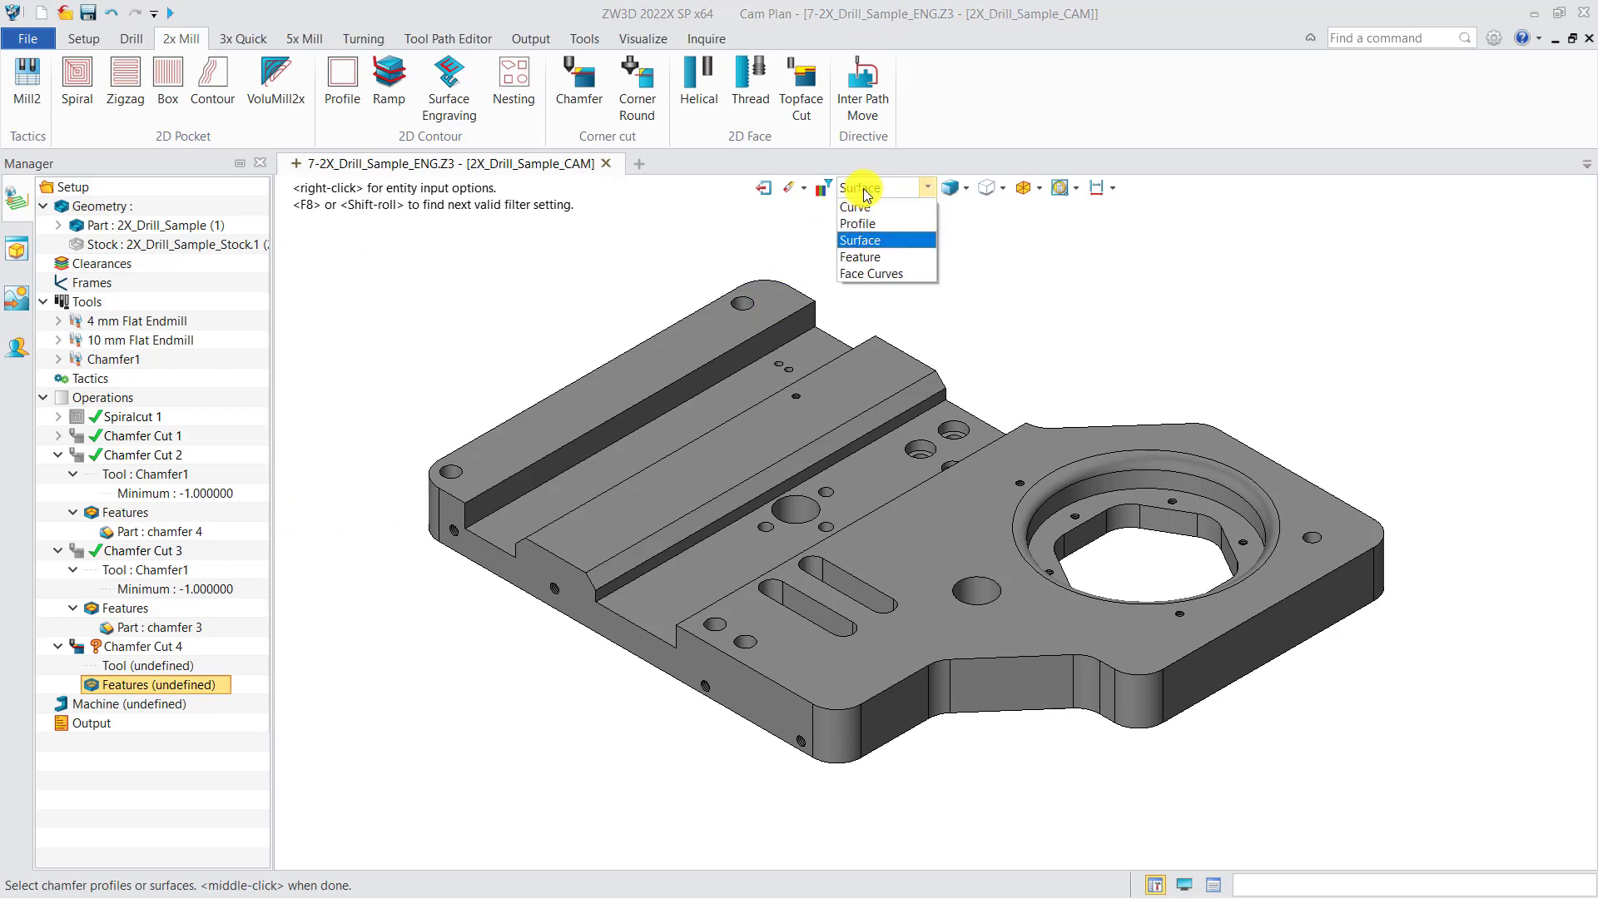
left_click(881, 256)
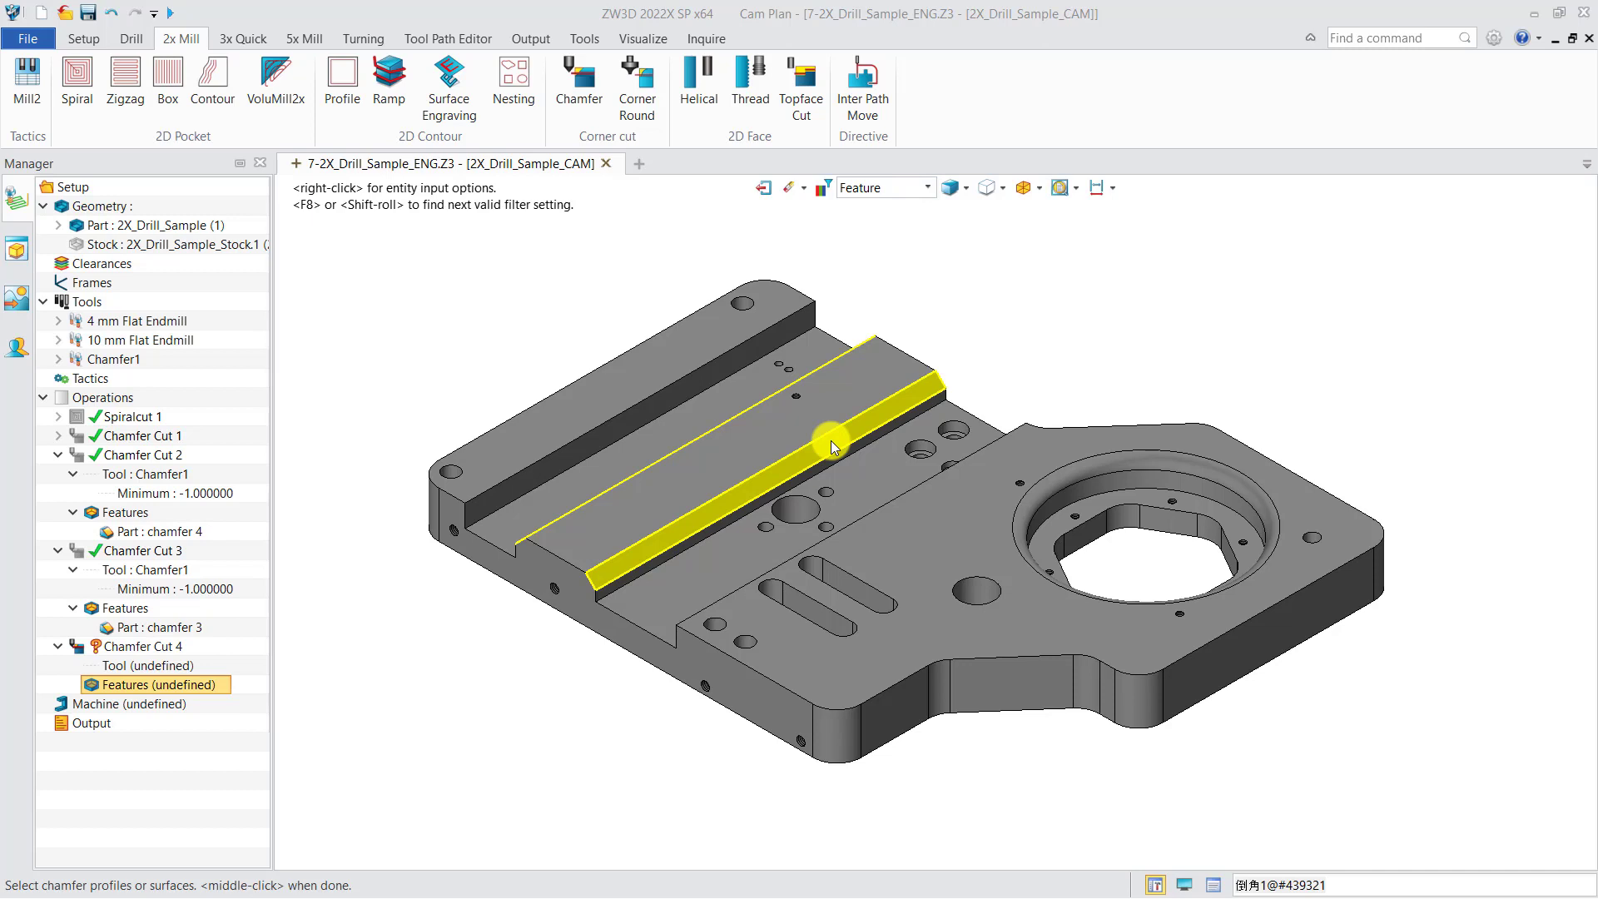
left_click(832, 444)
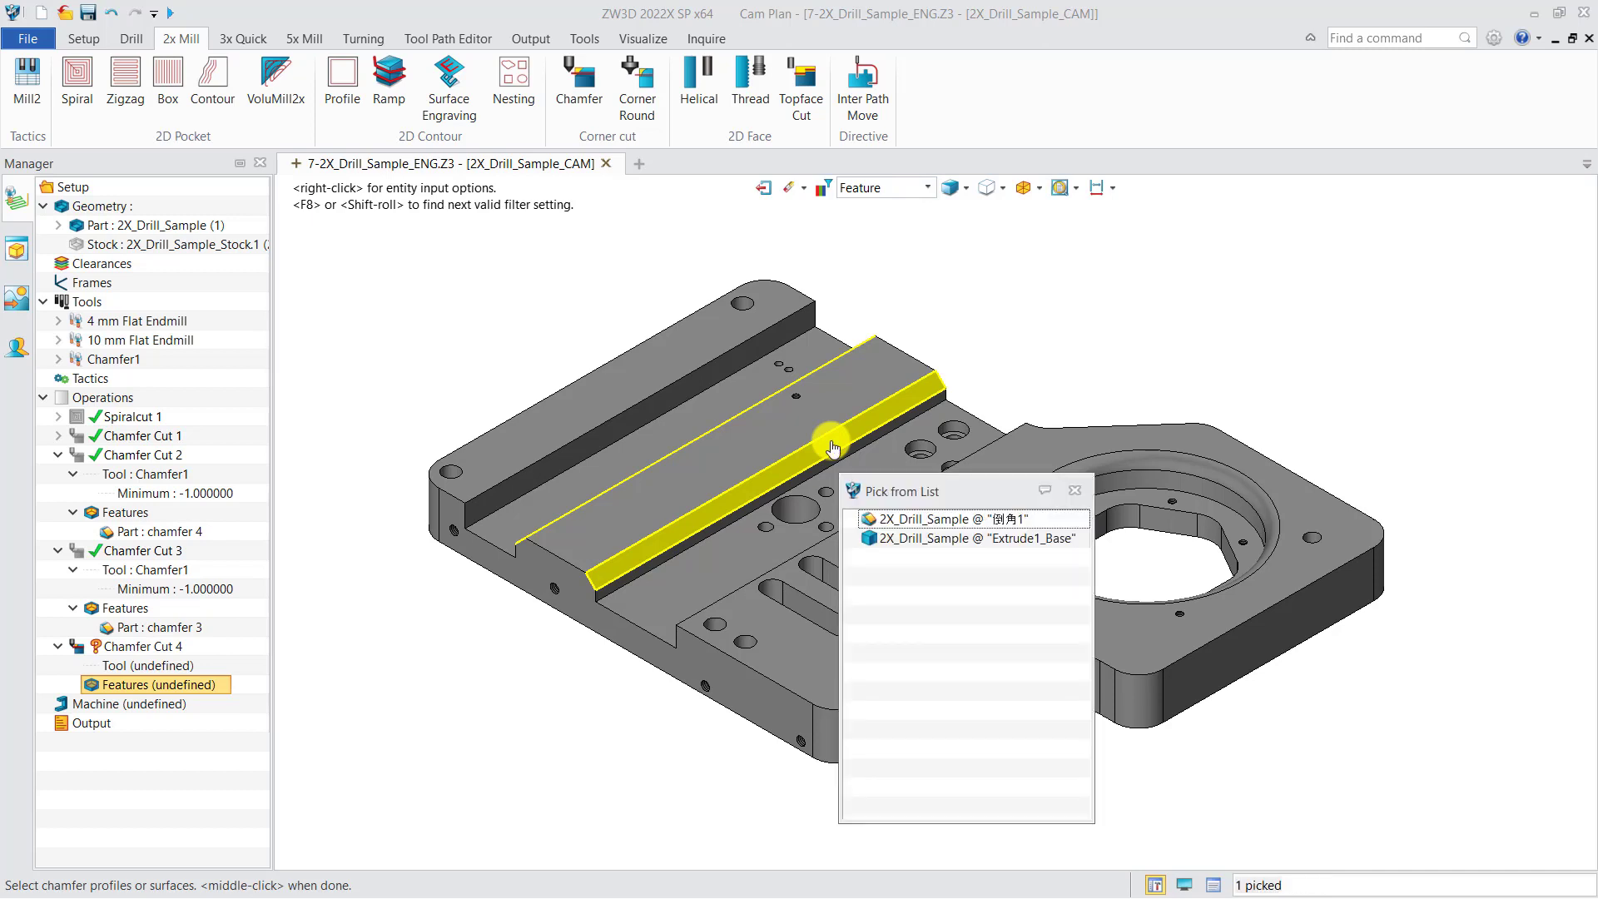
left_click(832, 446)
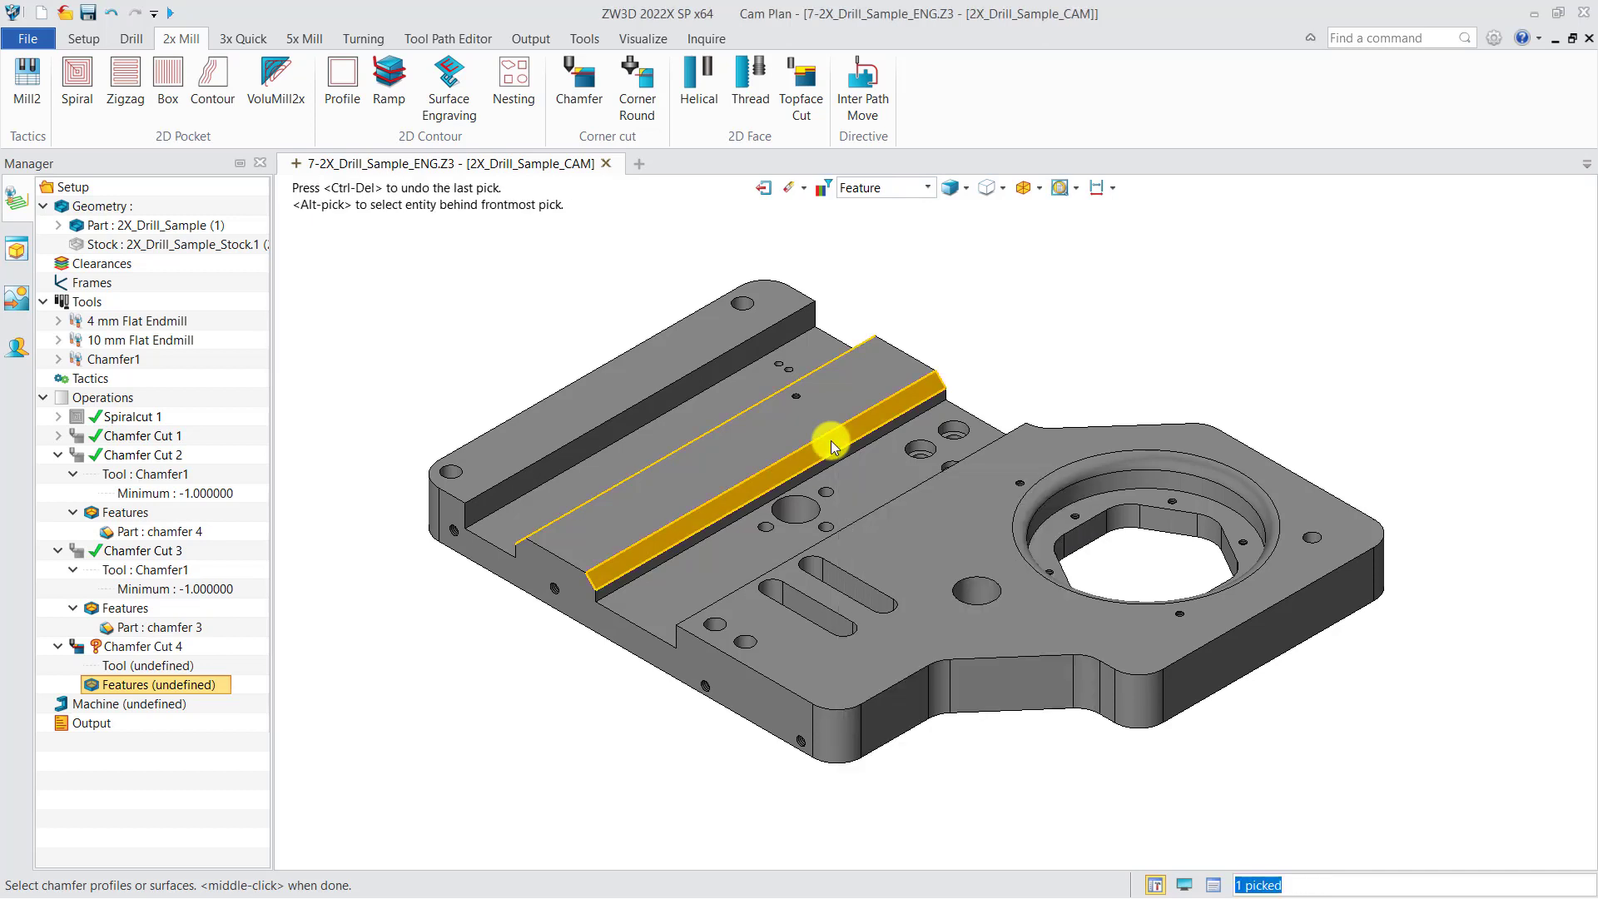
middle_click(950, 358)
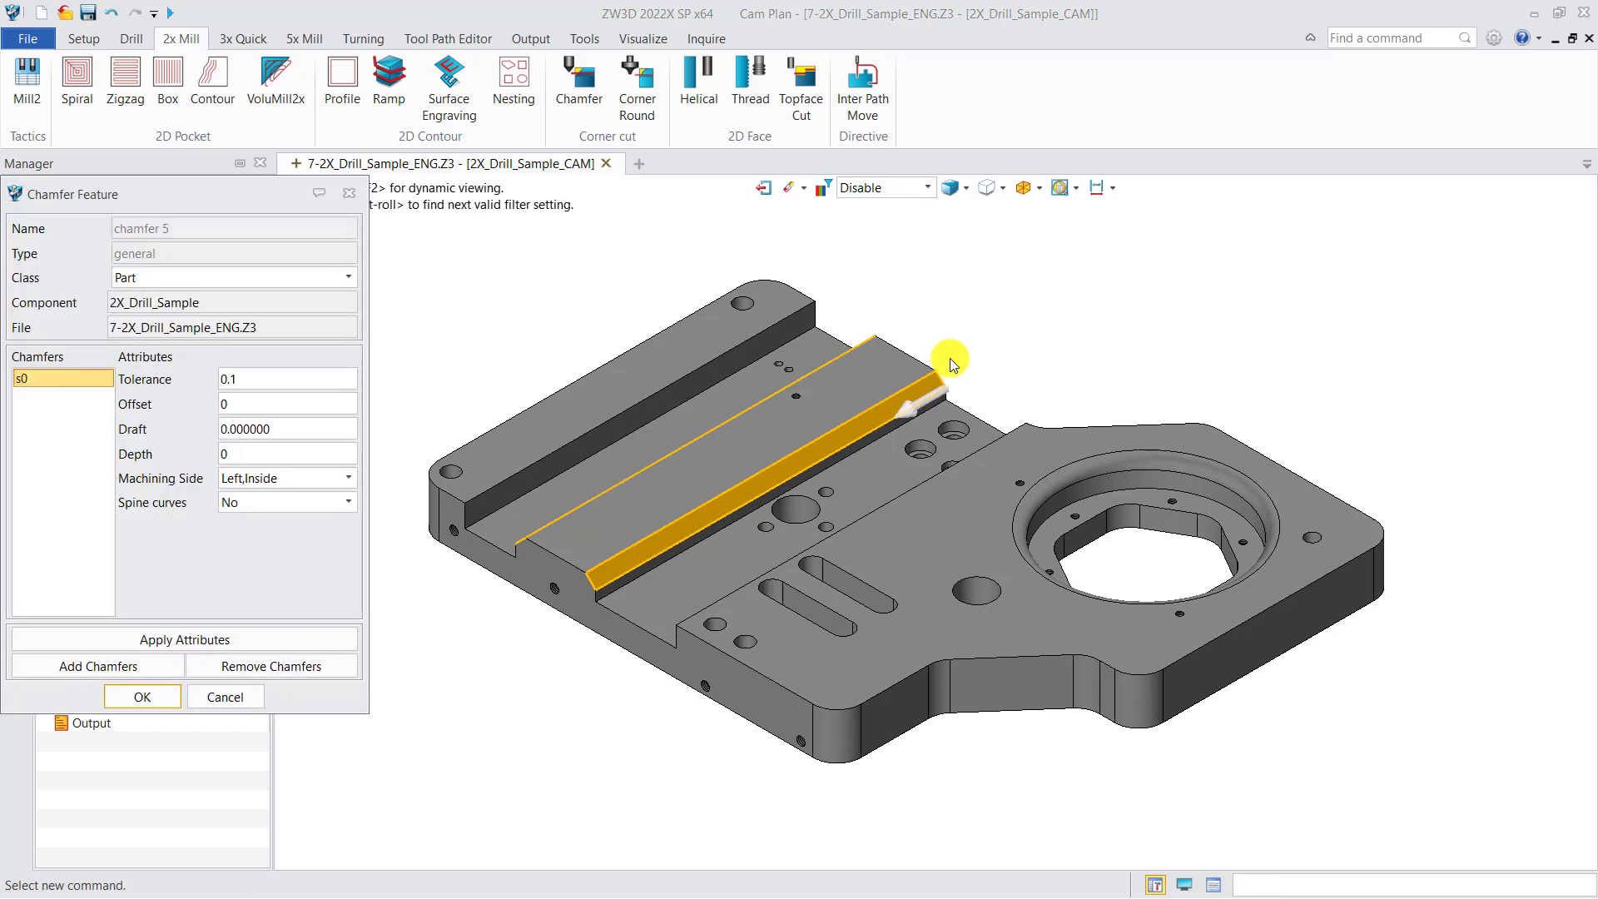
left_click(166, 696)
Assign the Chamfer1 tool to Chamfer Cut 4 and calculate its toolpath
right_click(162, 666)
left_click(204, 685)
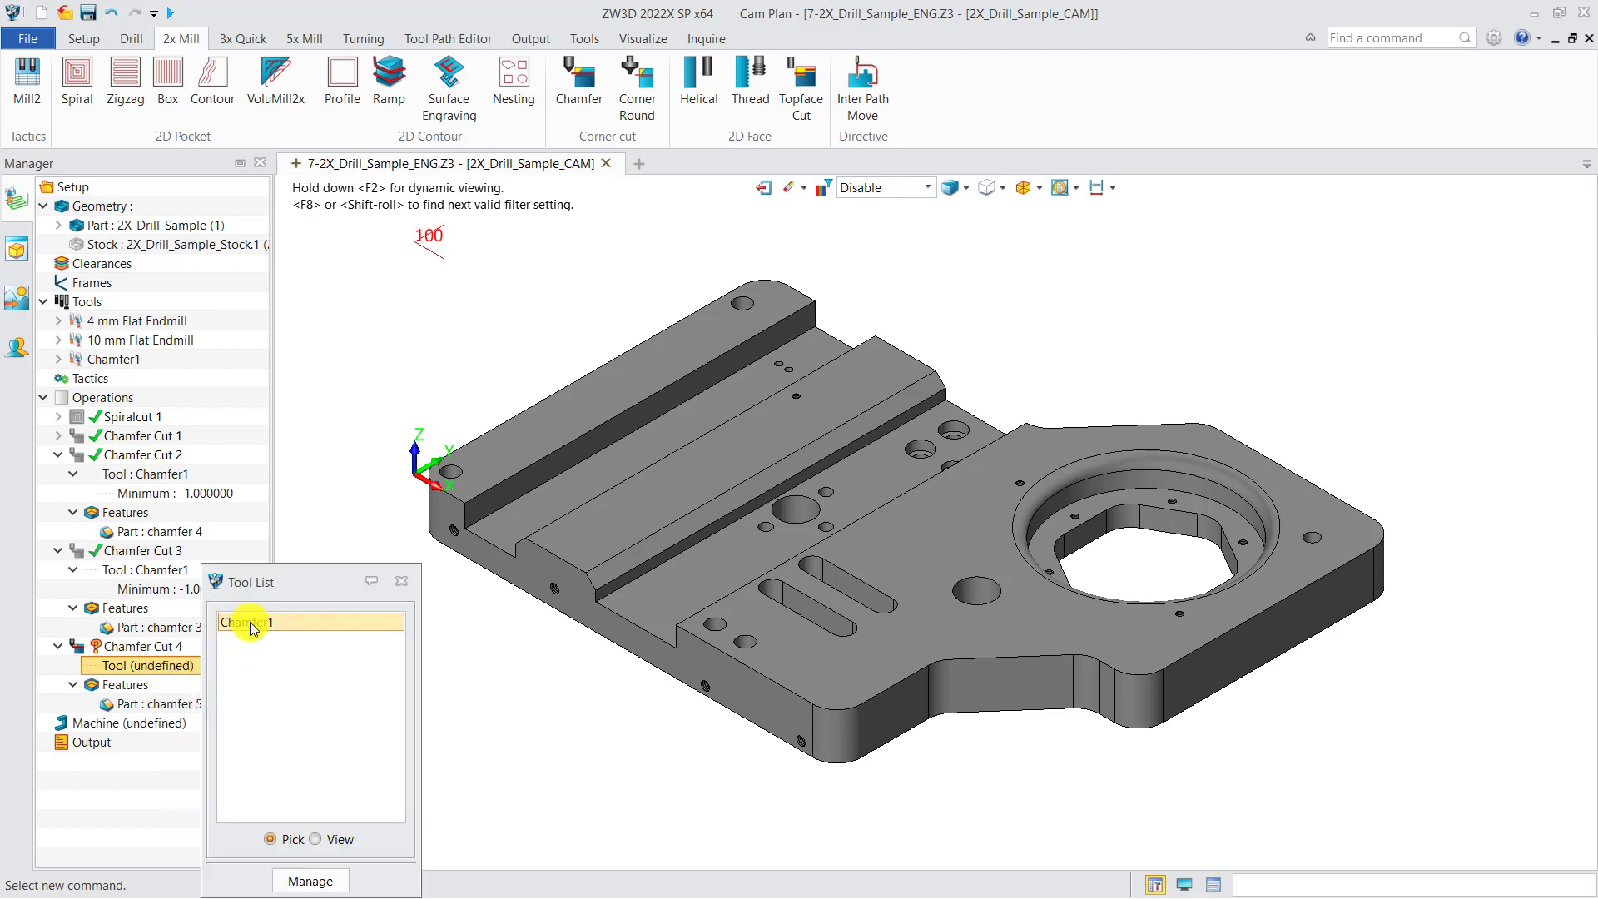
double_click(218, 622)
right_click(164, 654)
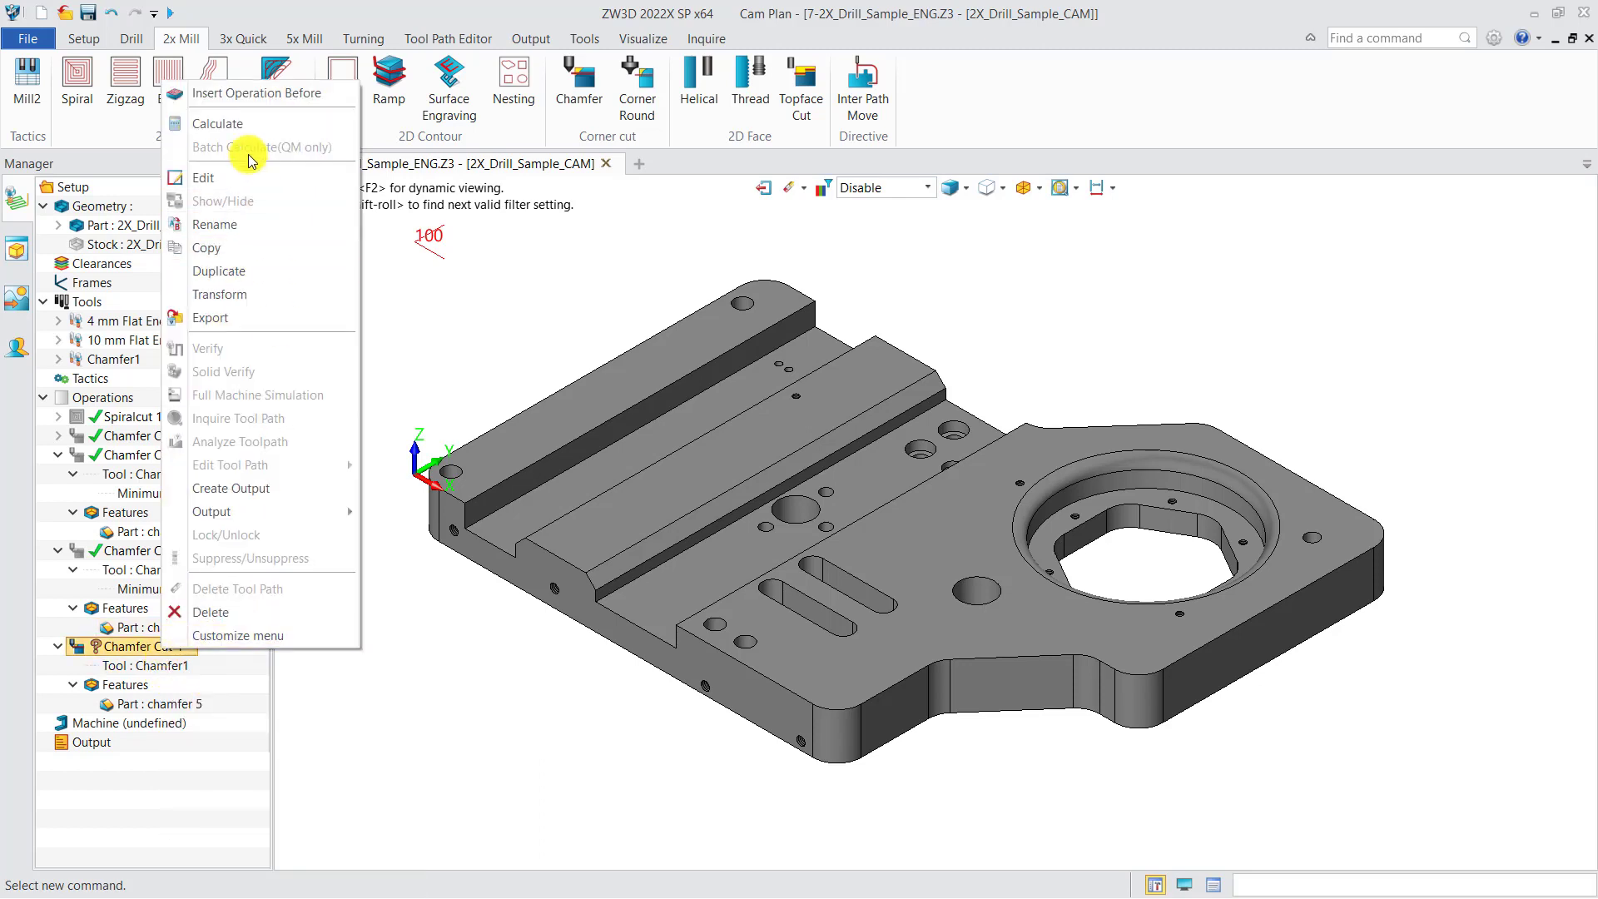
left_click(237, 125)
middle_click_drag(510, 585, 500, 606)
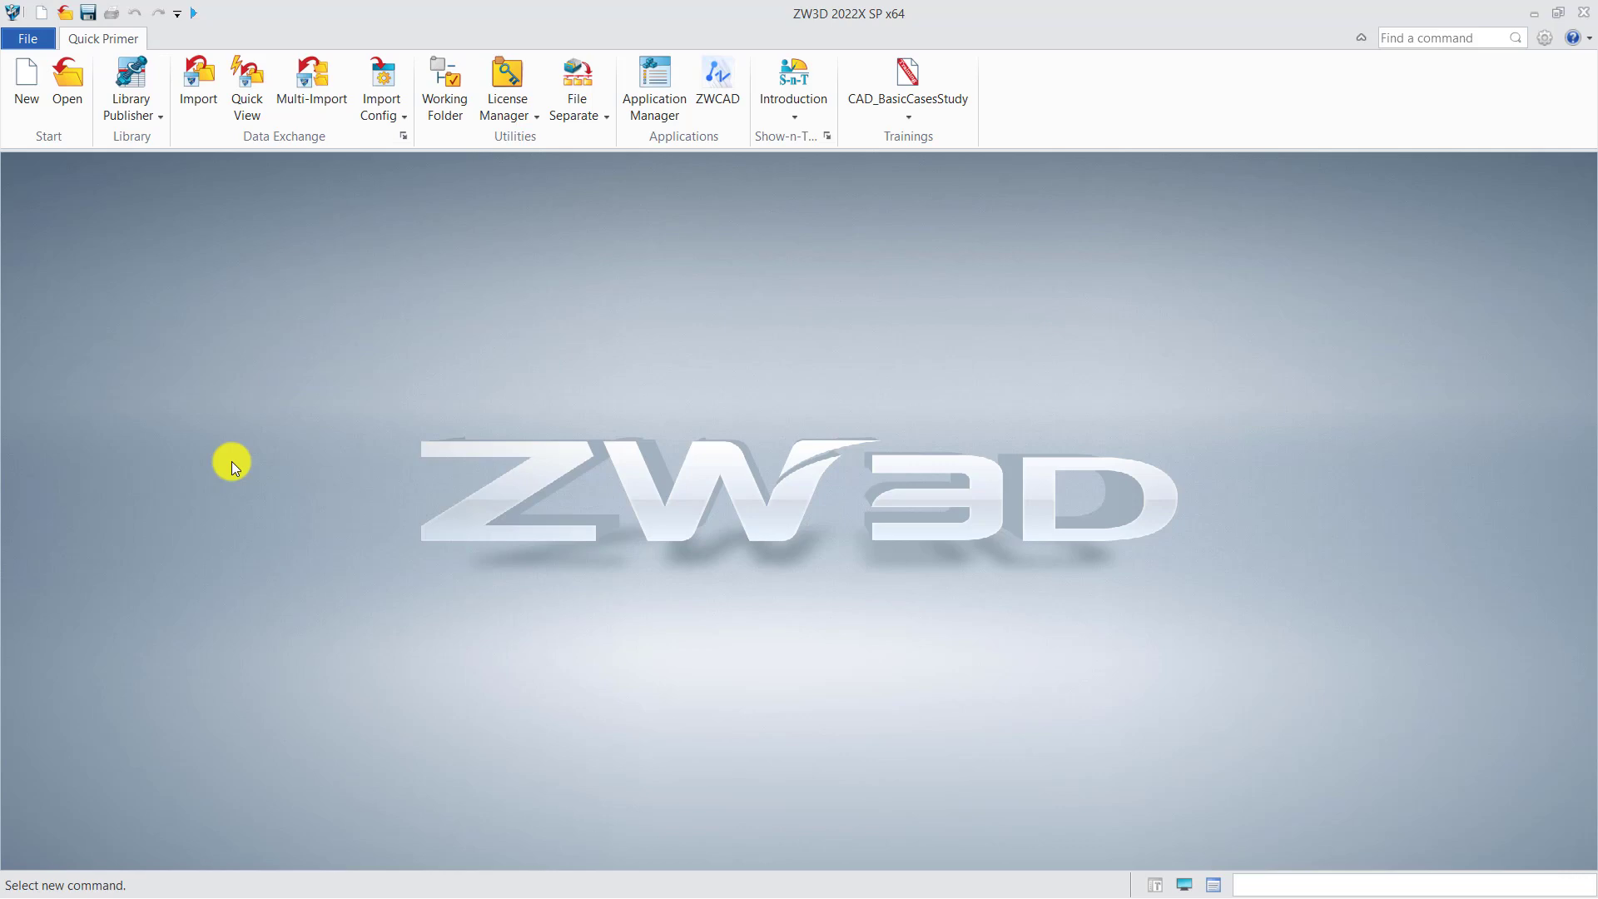
Create a new standalone sketch file named Sketch001 with the default template
left_click(29, 113)
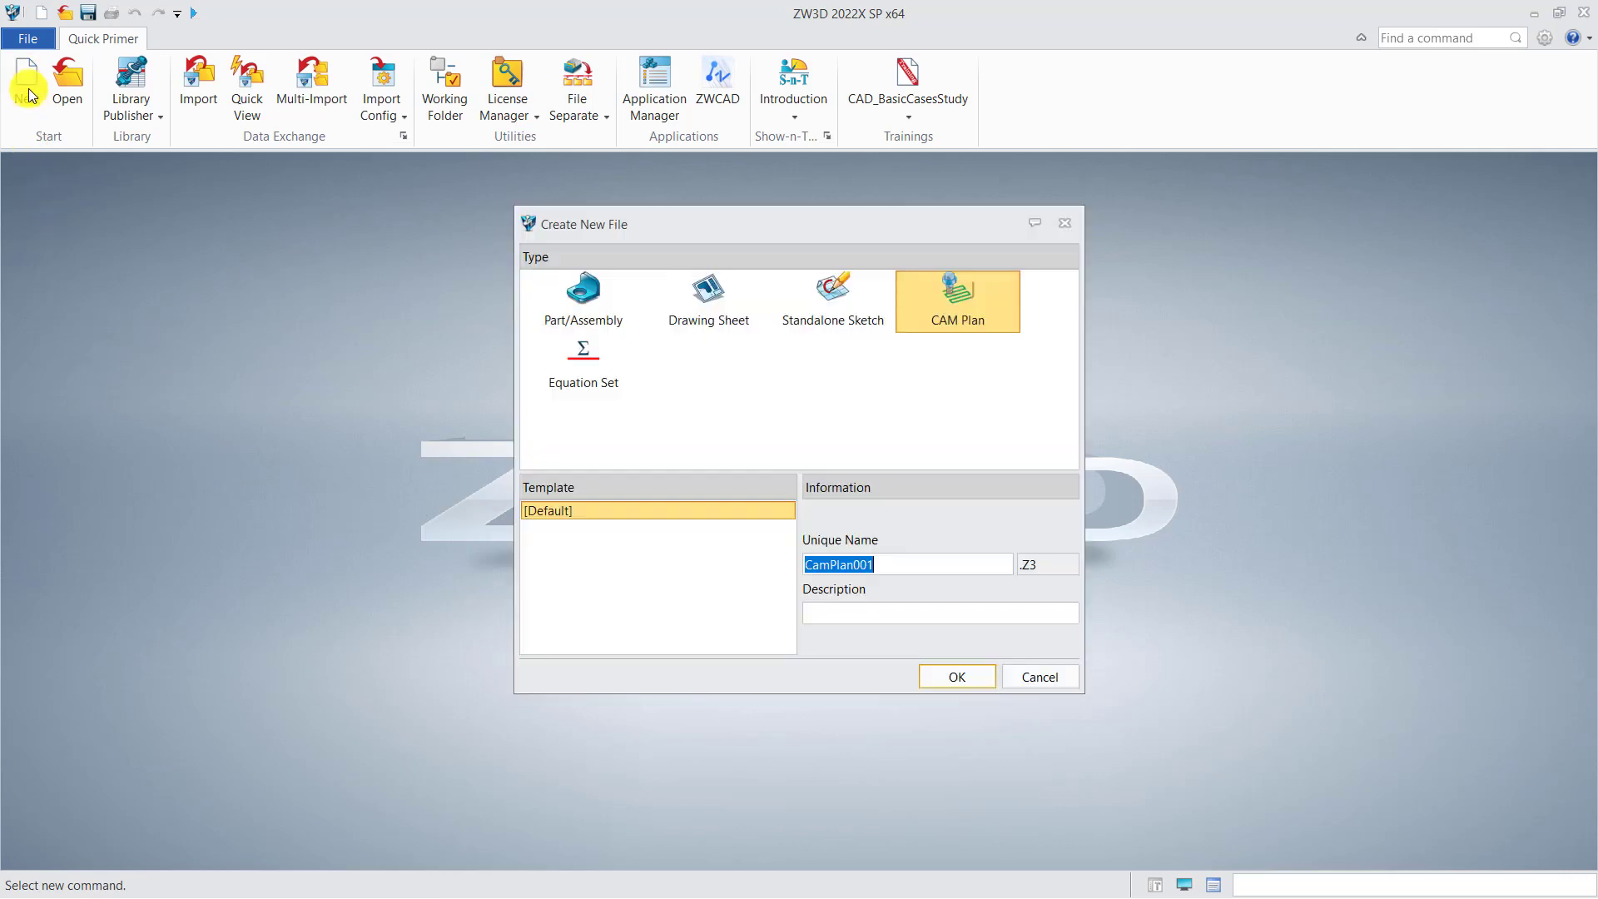
left_click(833, 309)
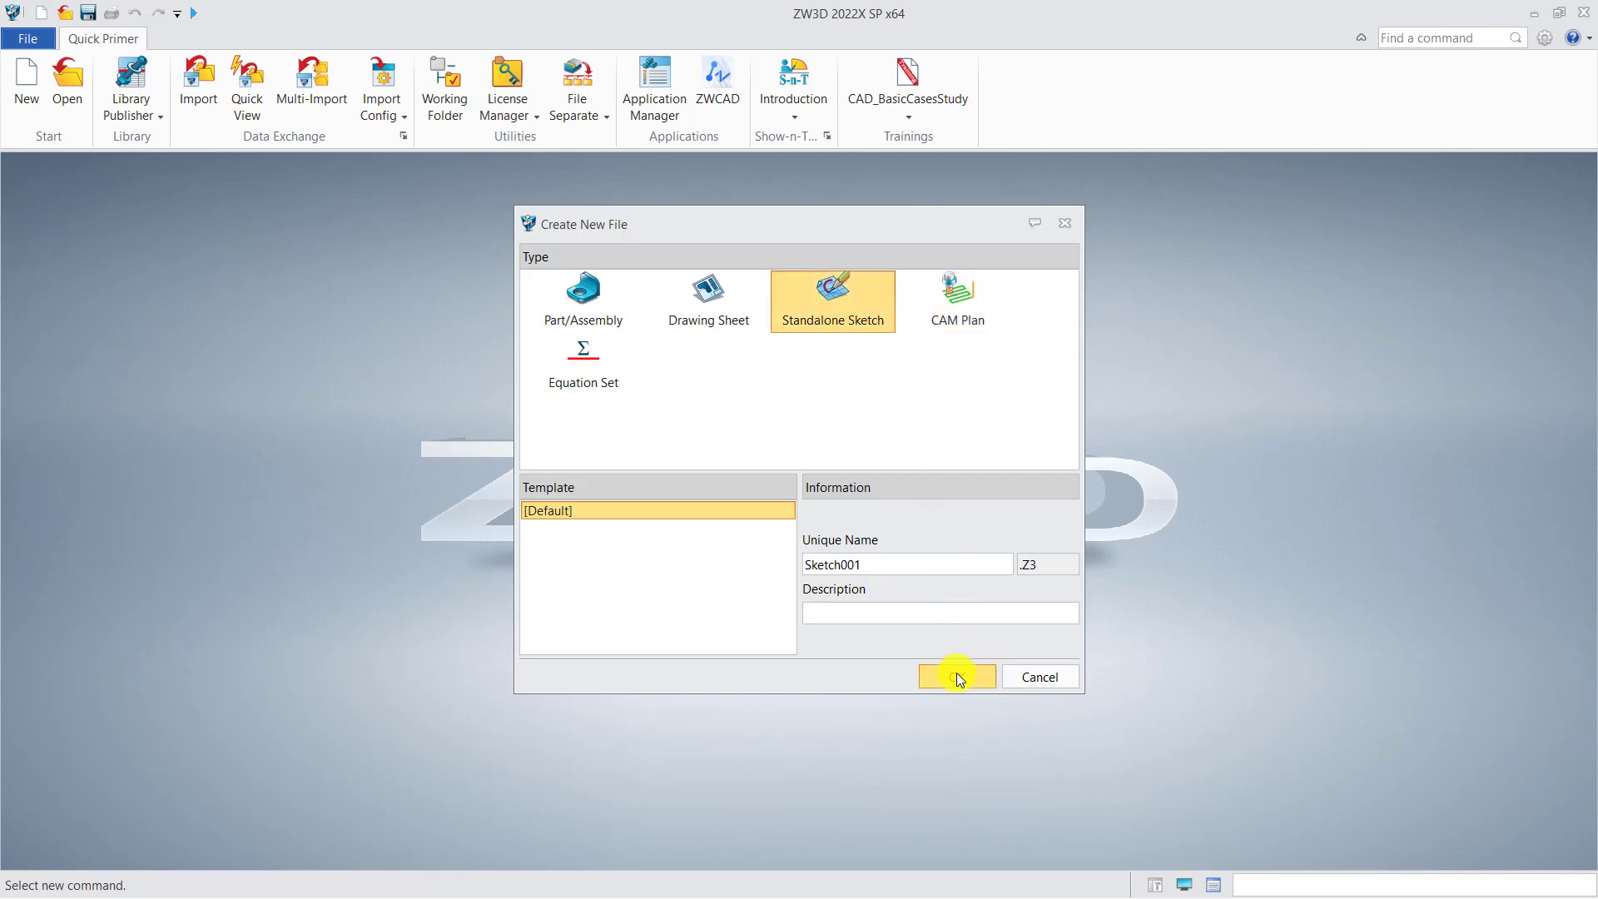
left_click(956, 675)
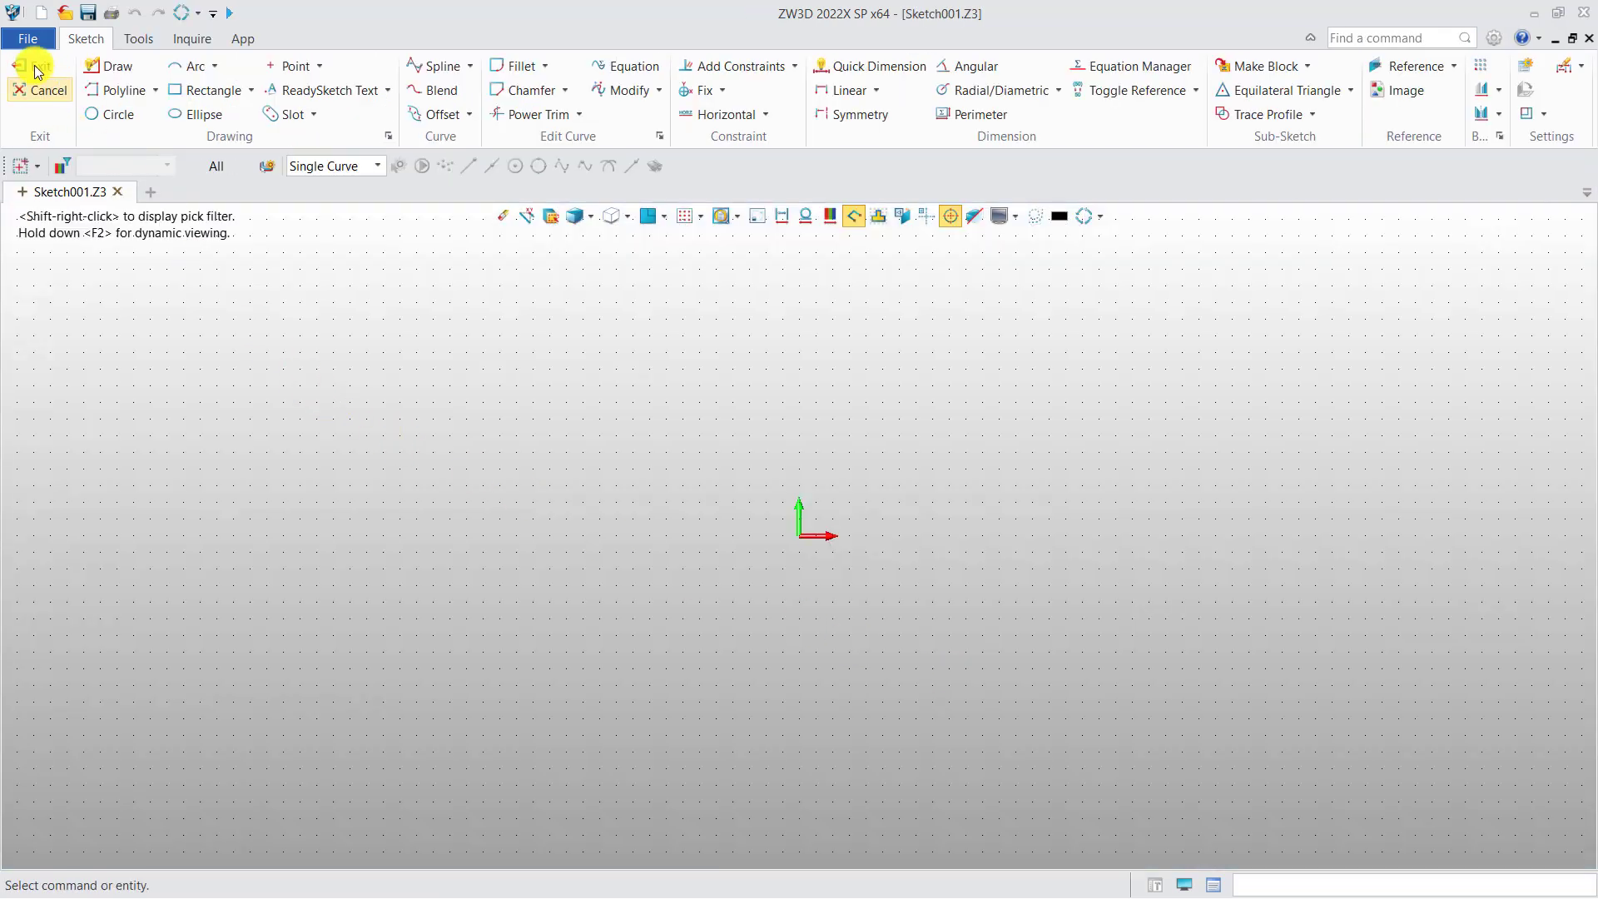
Import Drawing2.dwg into the current sketch, keeping the default DXF/DWG import options
left_click(27, 38)
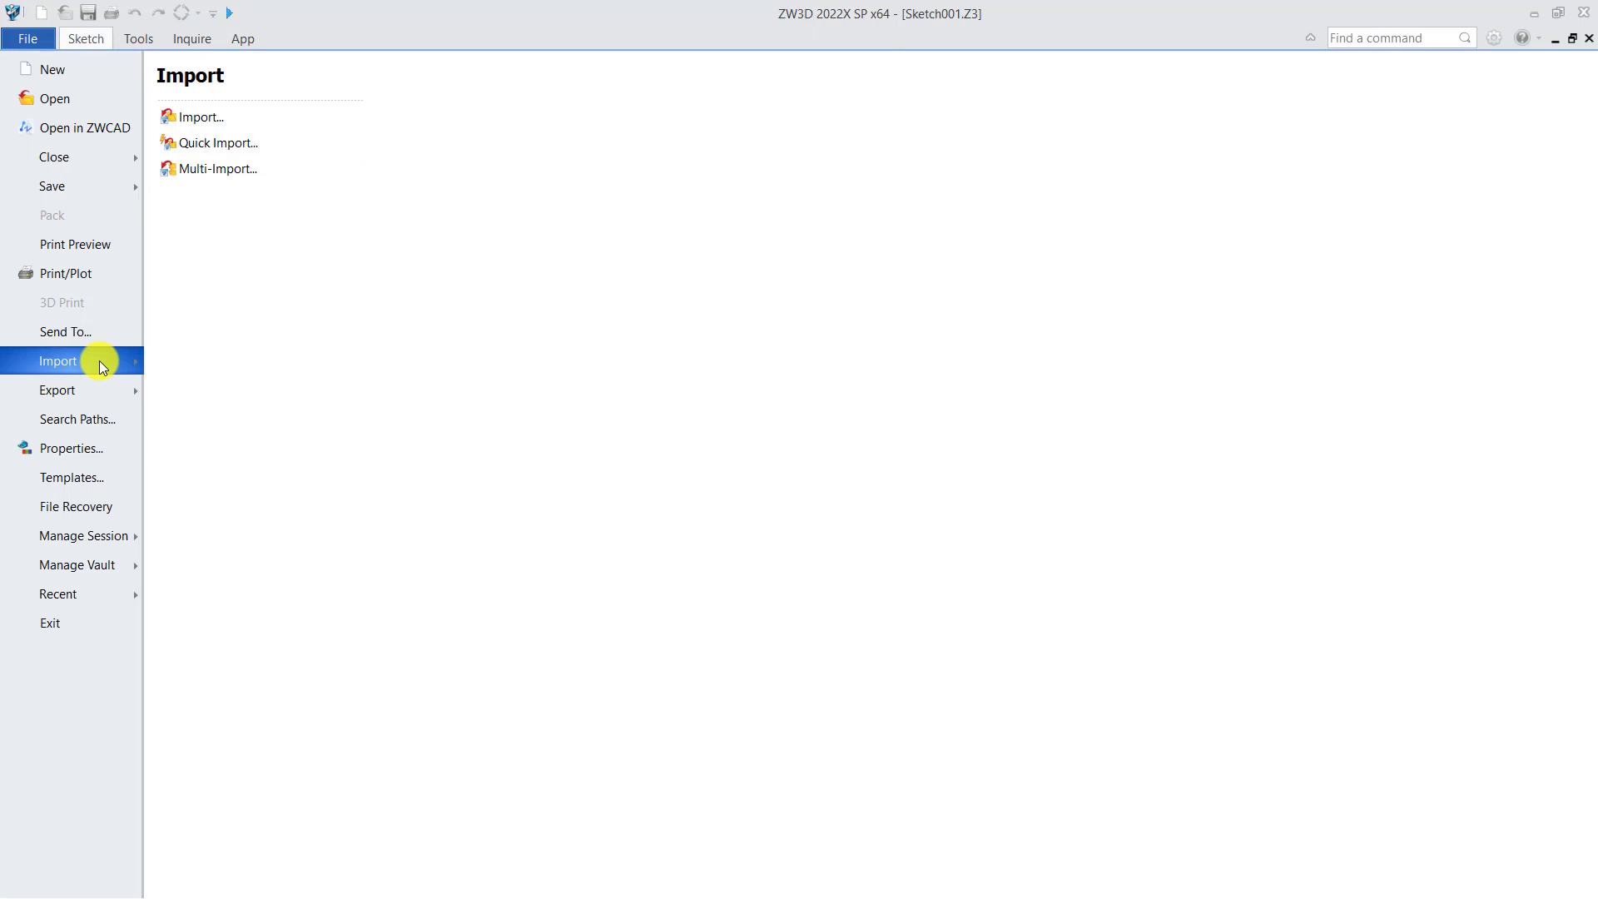
left_click(198, 118)
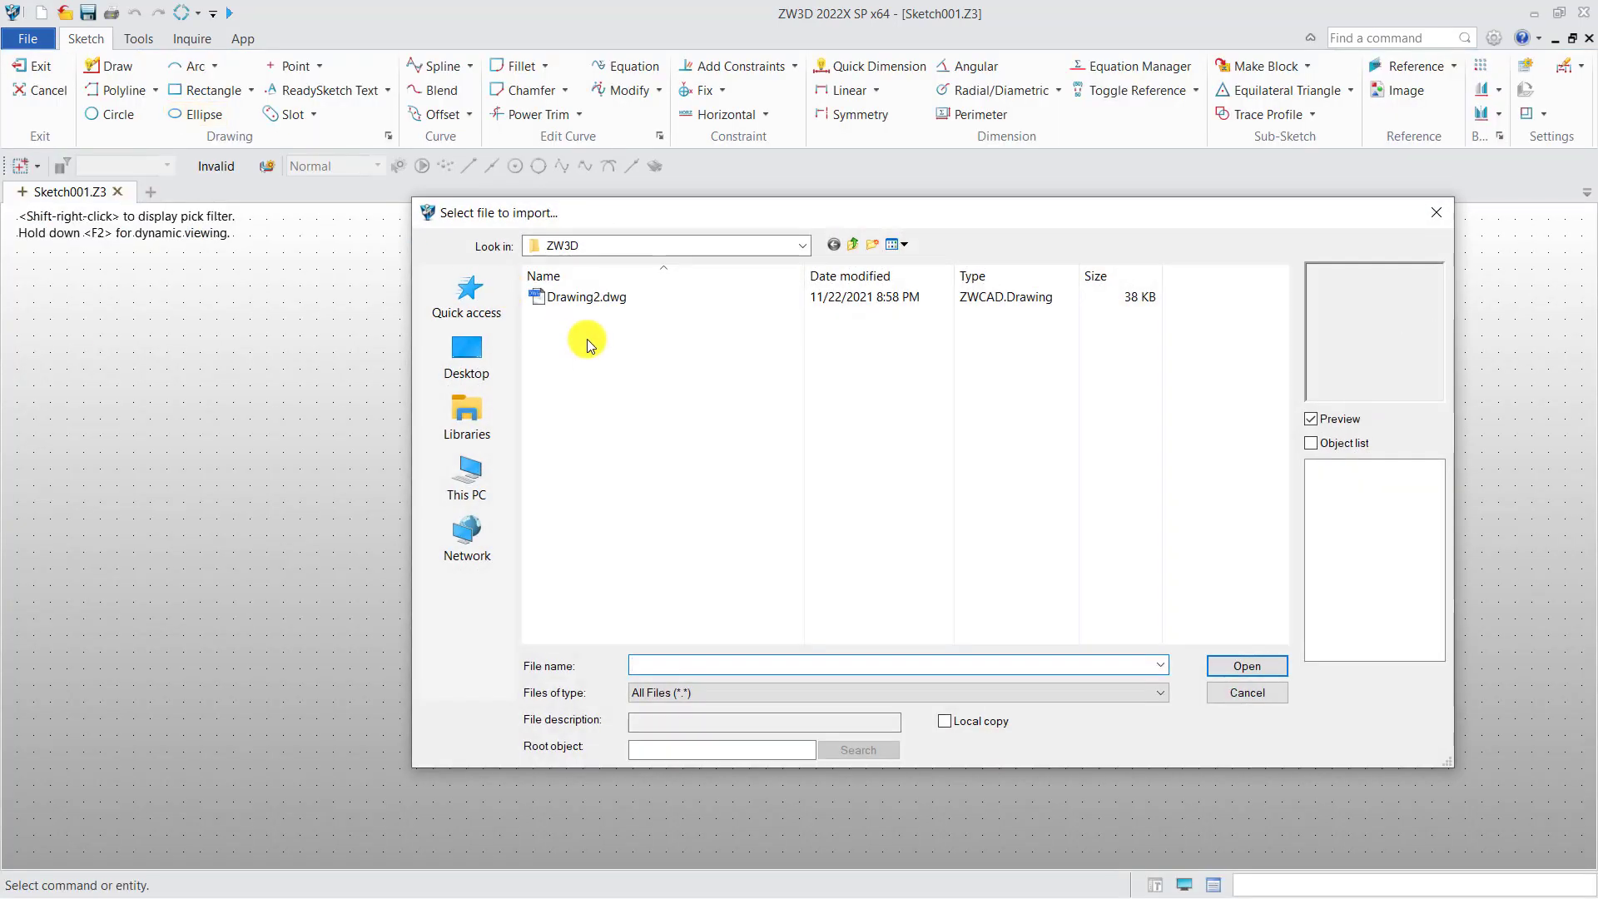
left_click(585, 300)
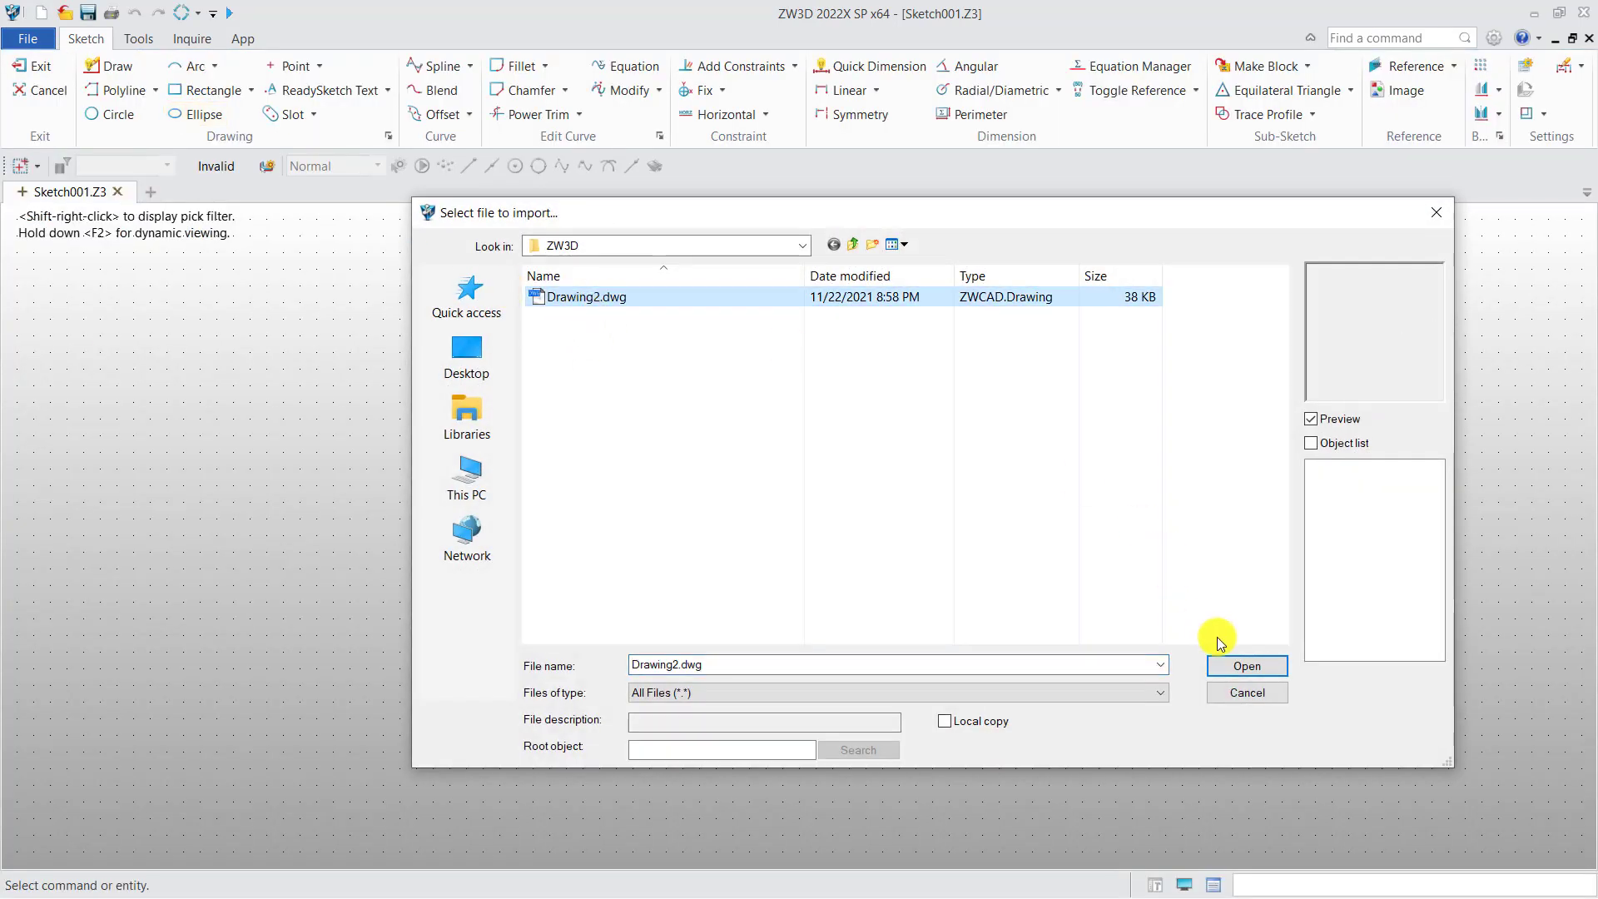
left_click(1235, 668)
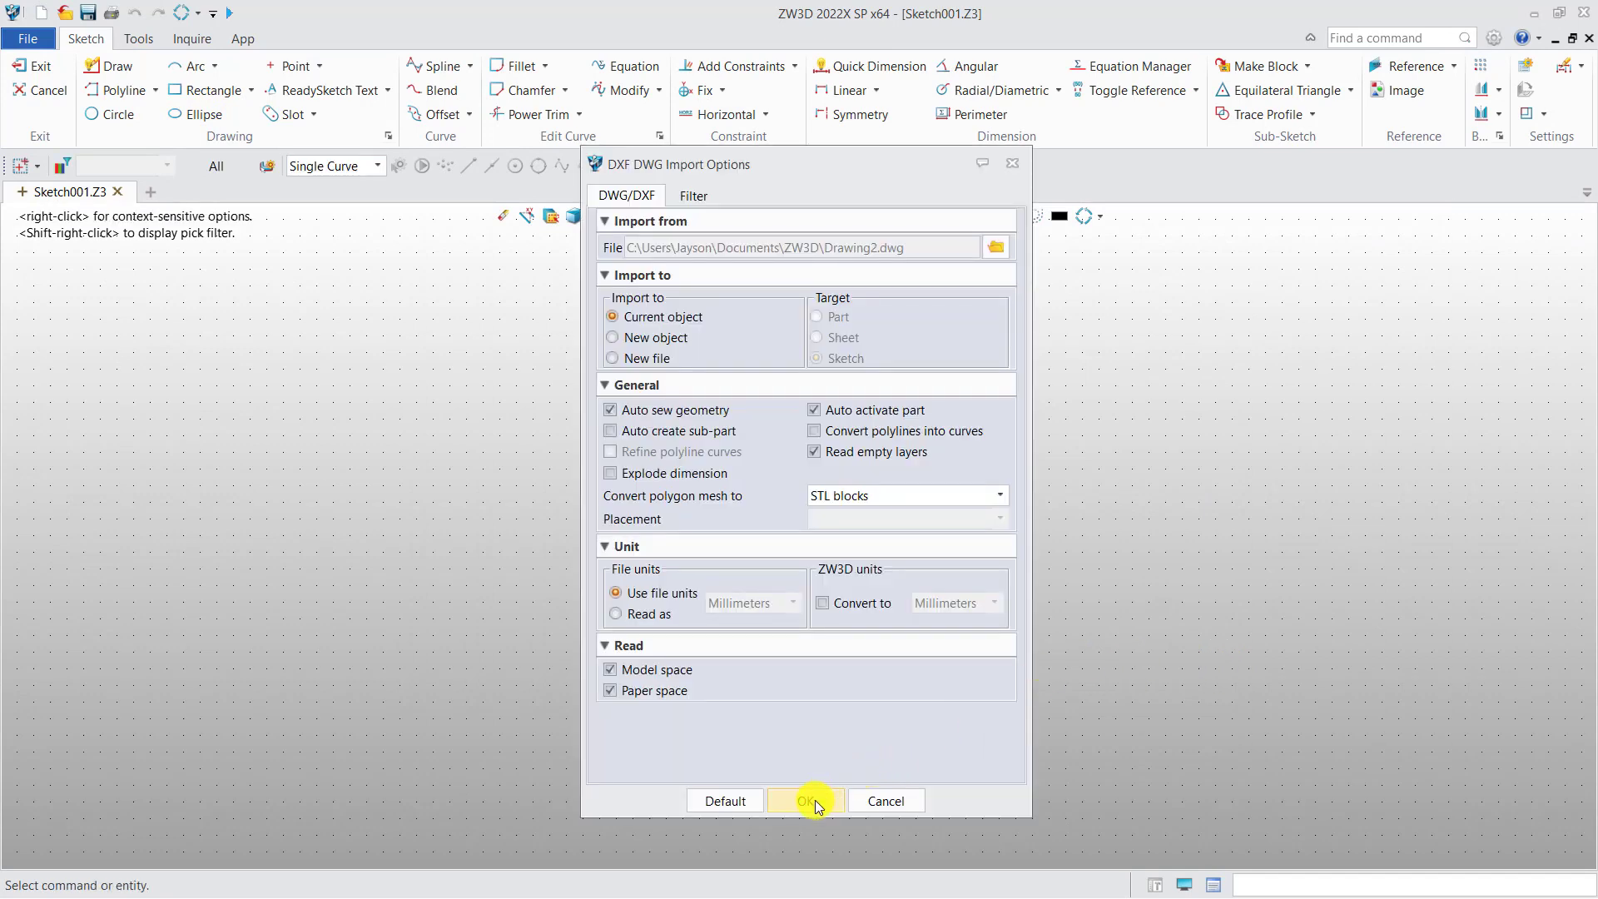
left_click(815, 801)
scroll(647, 569, "down", 3)
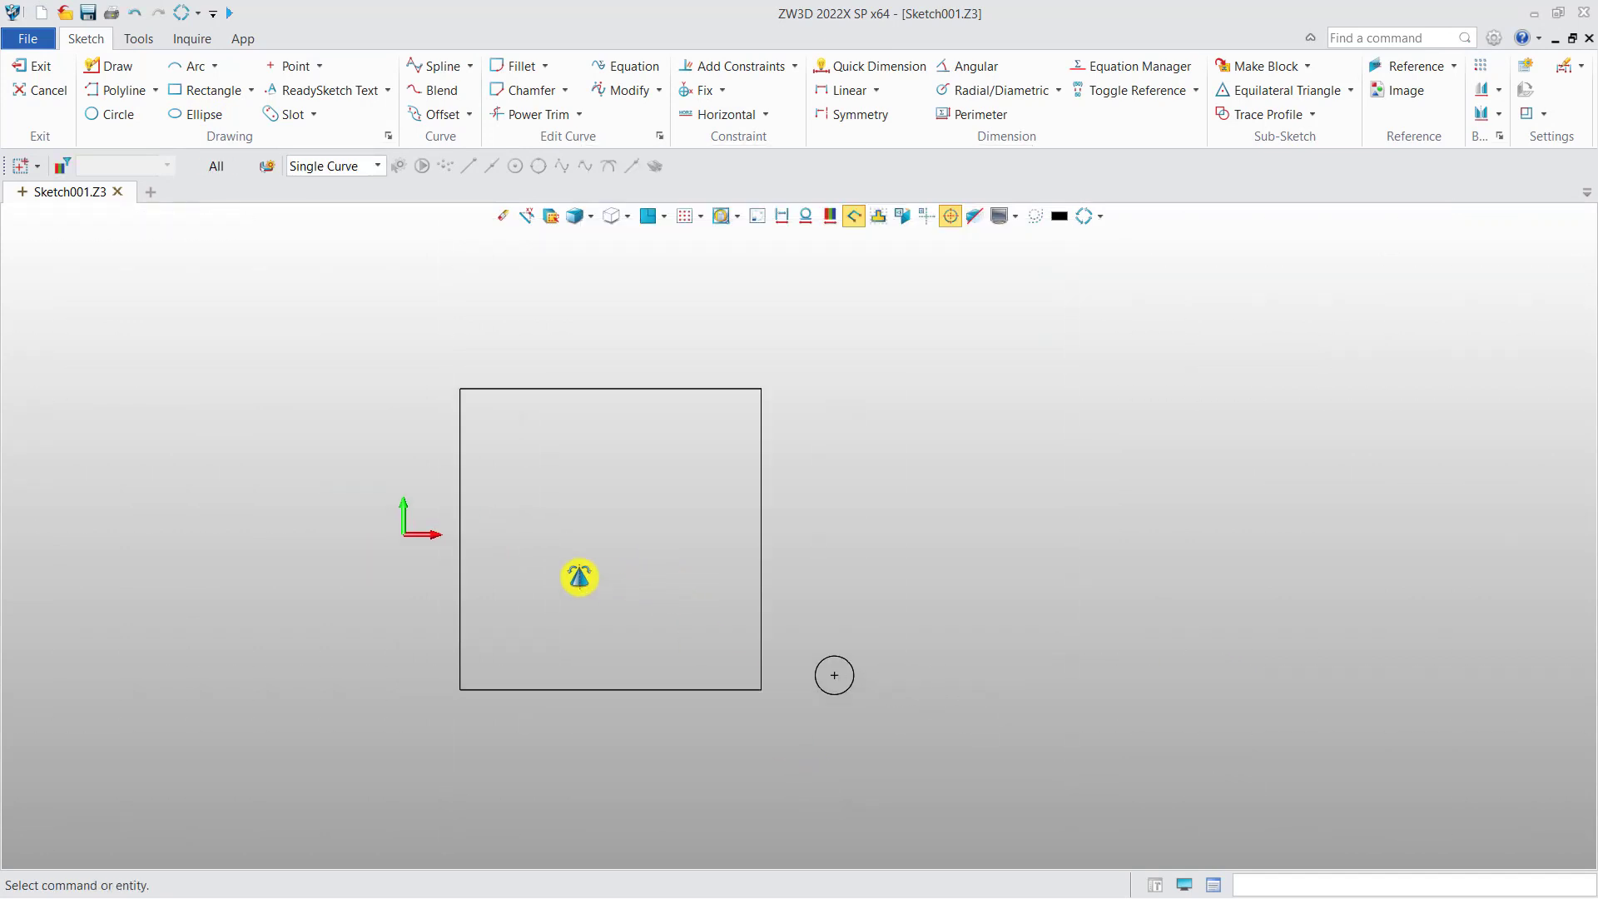
middle_click_drag(610, 580, 534, 573)
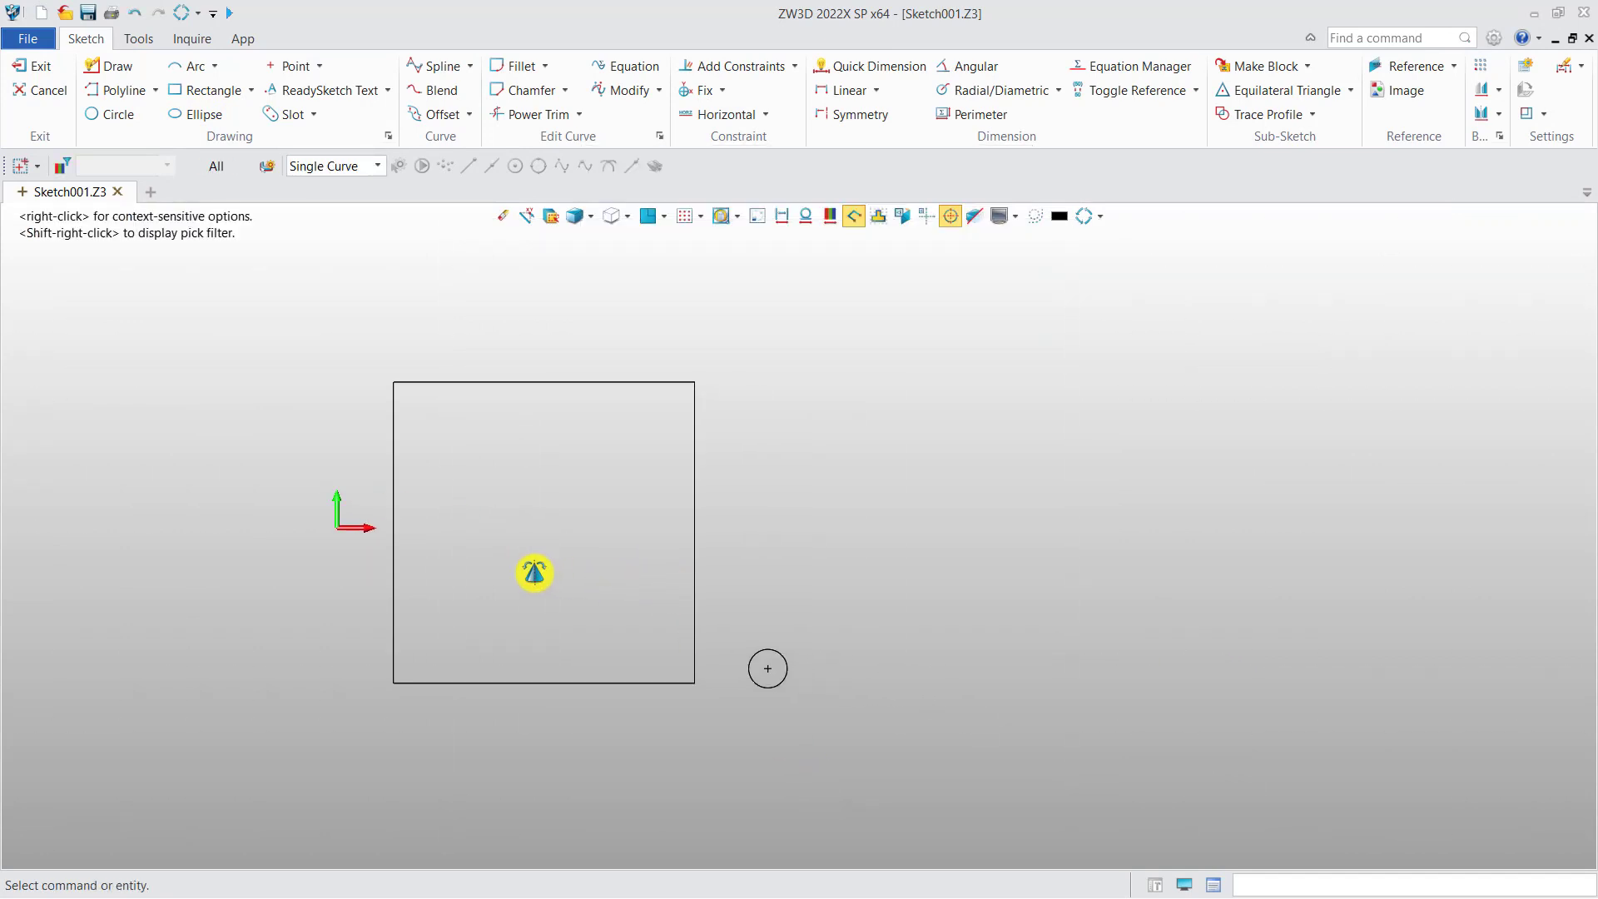
Sketch a two-corner rectangle about 190 mm wide and 112.5 mm high to the right of the small circle
left_click(208, 94)
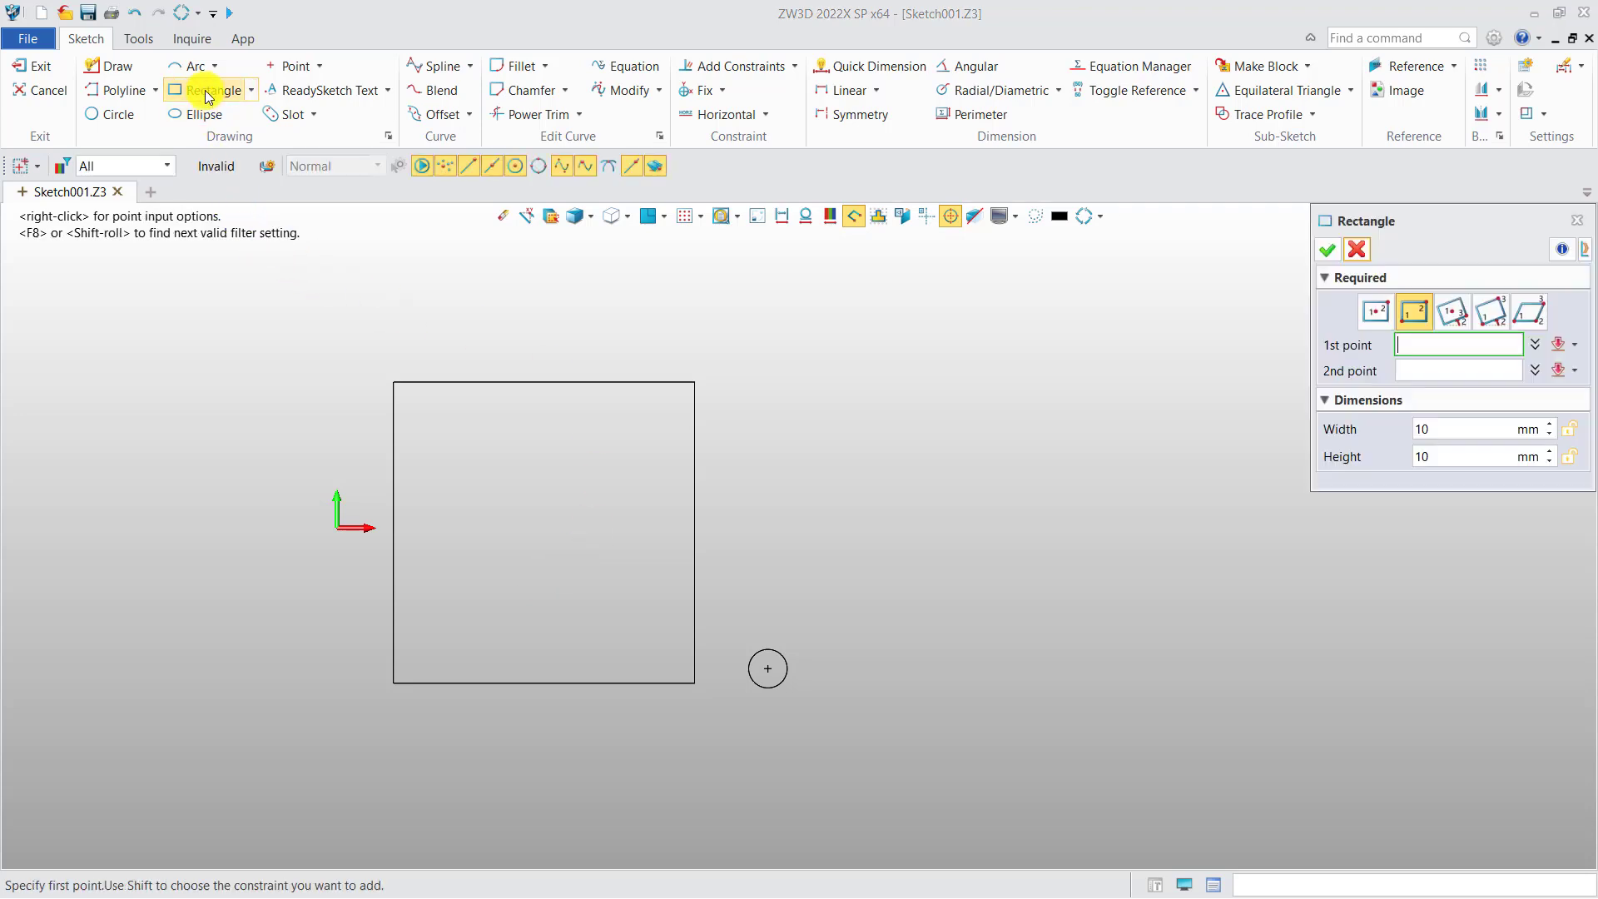
left_click(833, 649)
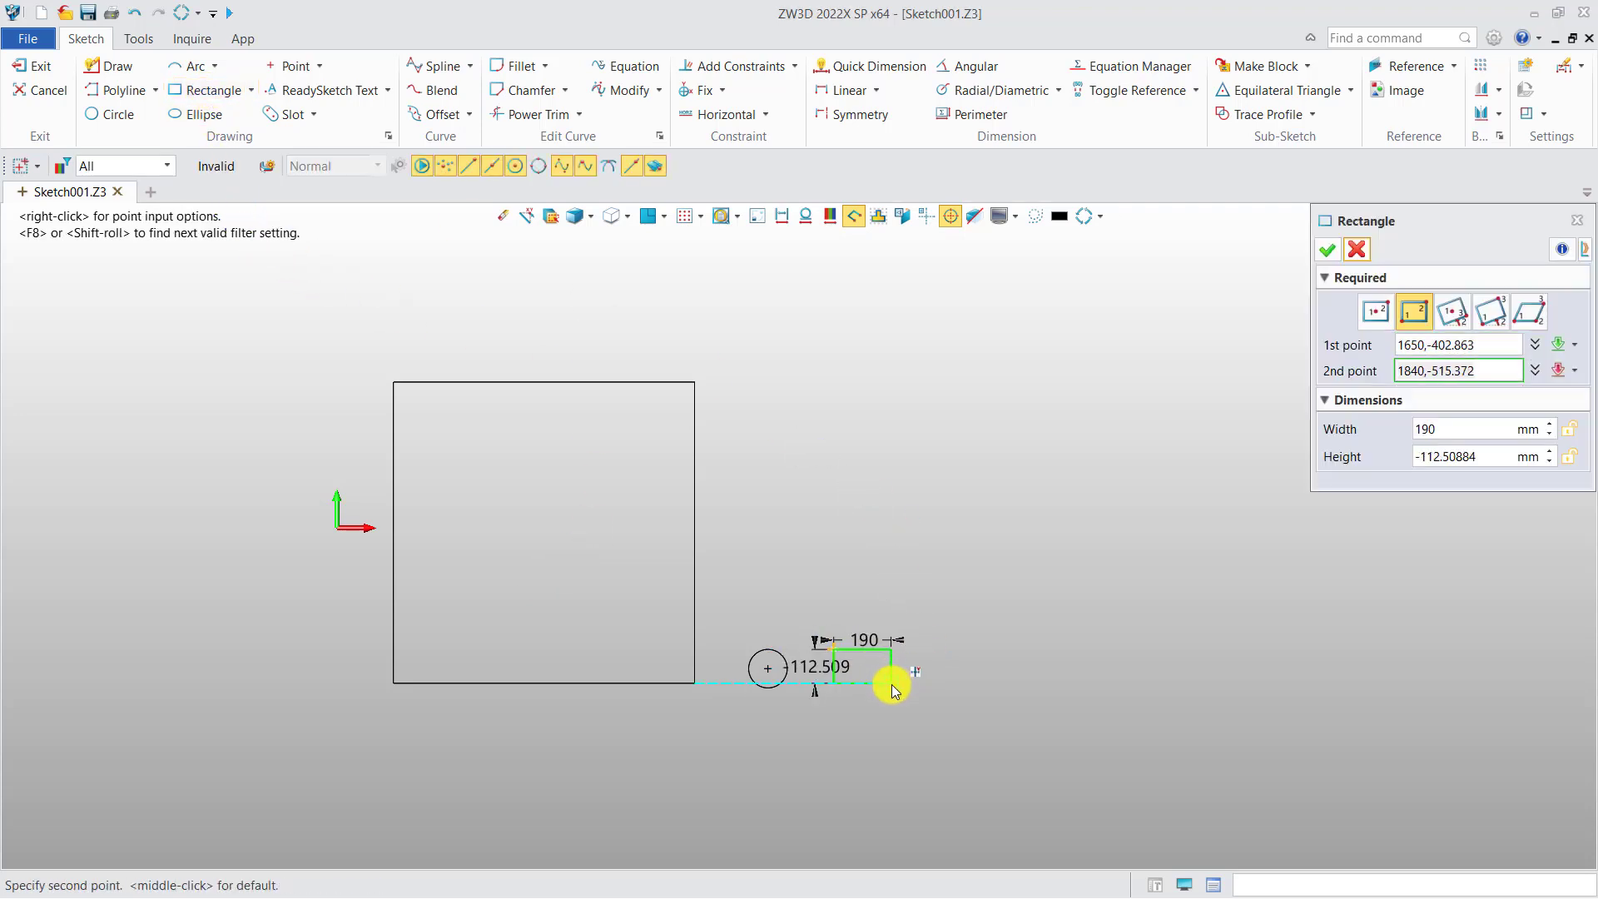
left_click(891, 683)
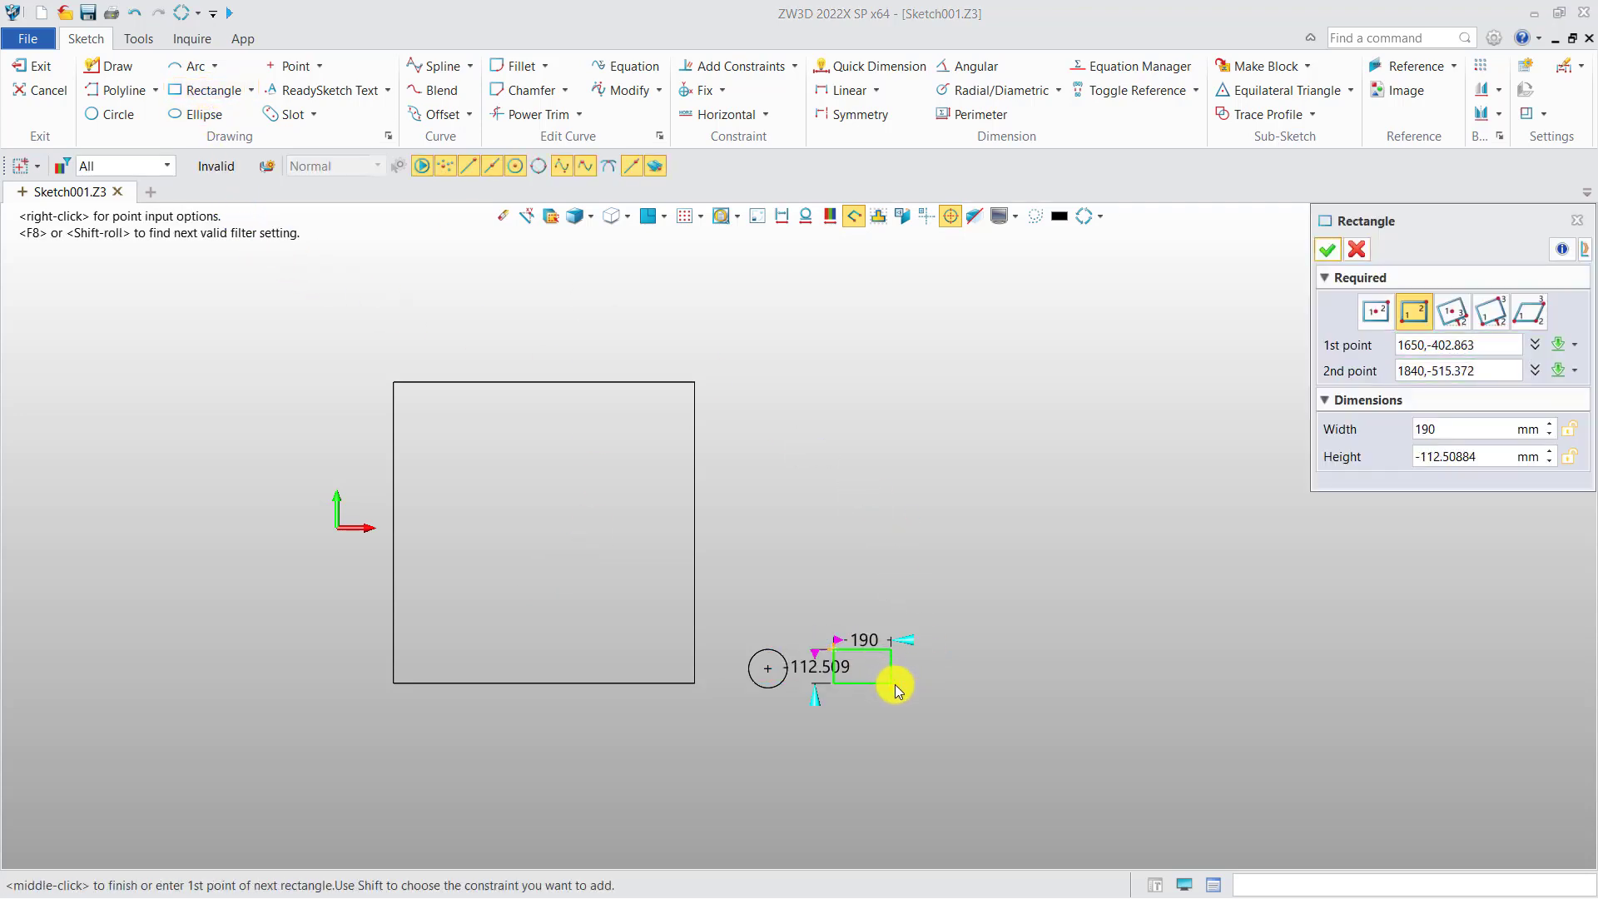
left_click(1328, 251)
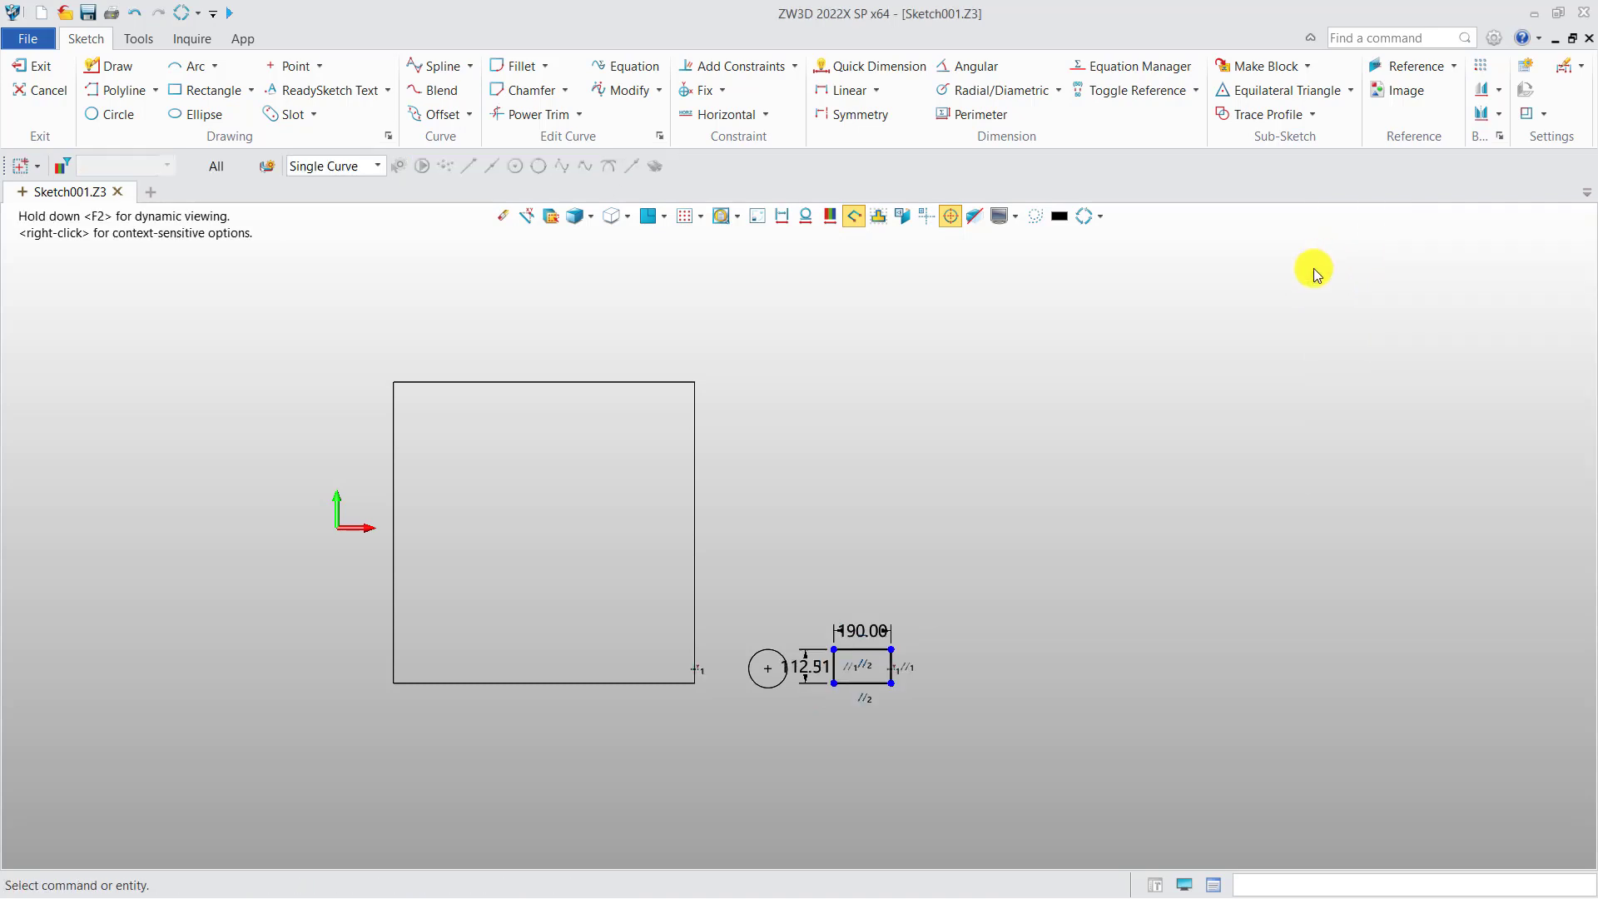
Exit the sketch and create a CAM plan named CamPlan001 in the same file
left_click(35, 72)
left_click(504, 165)
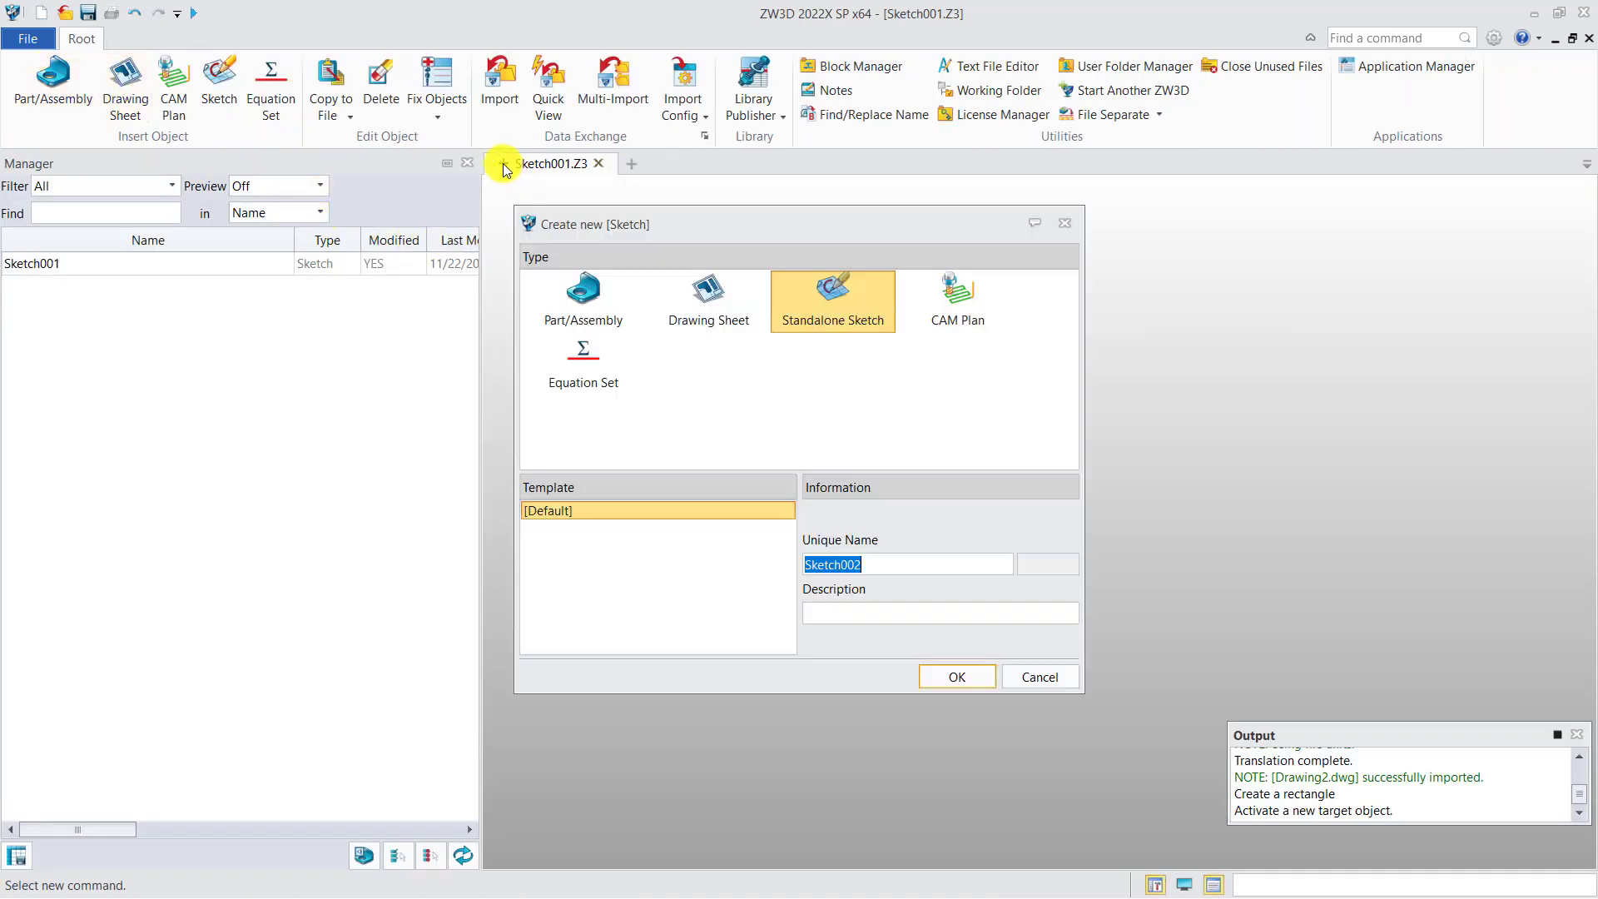
left_click(971, 296)
left_click(953, 677)
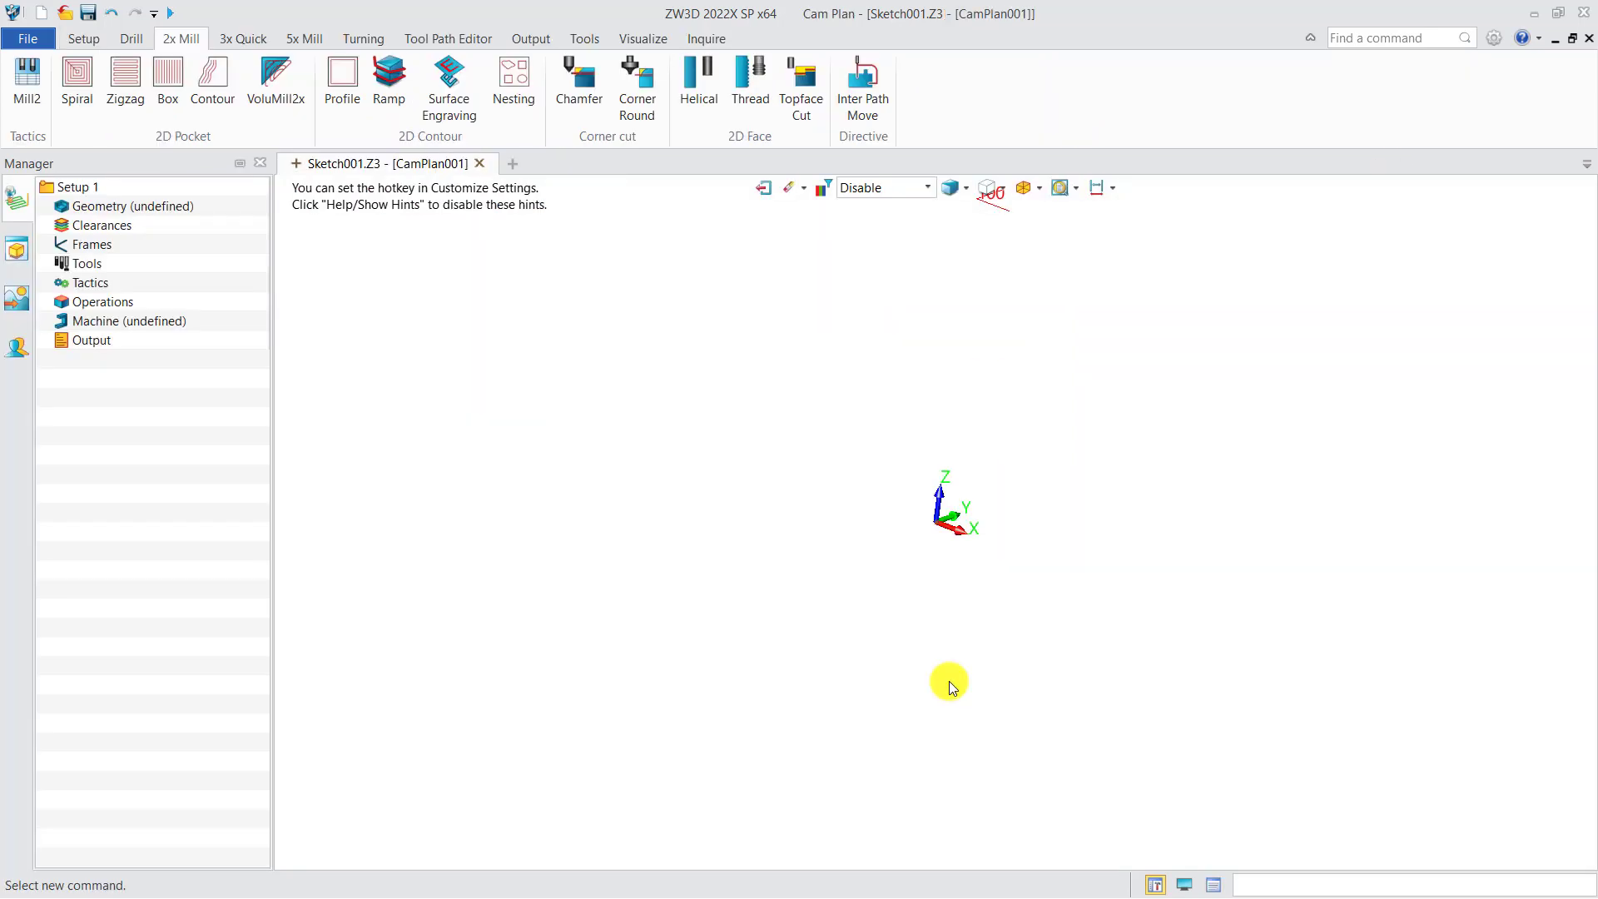
Insert Sketch001 as the geometry component of the CAM plan
right_click(151, 204)
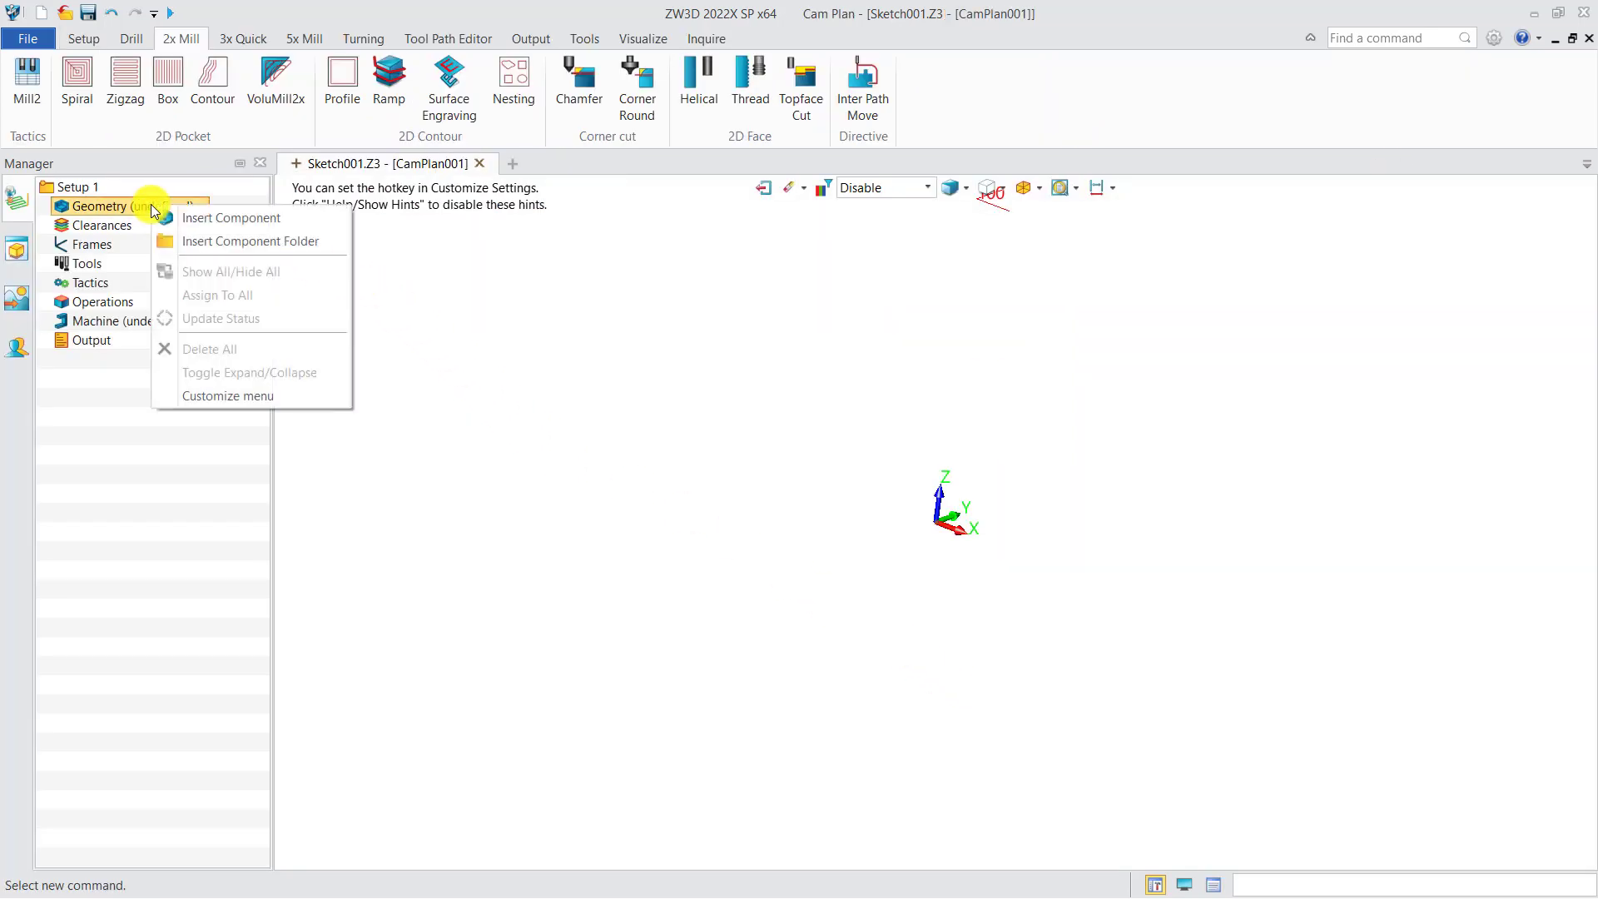
left_click(203, 218)
left_click(696, 401)
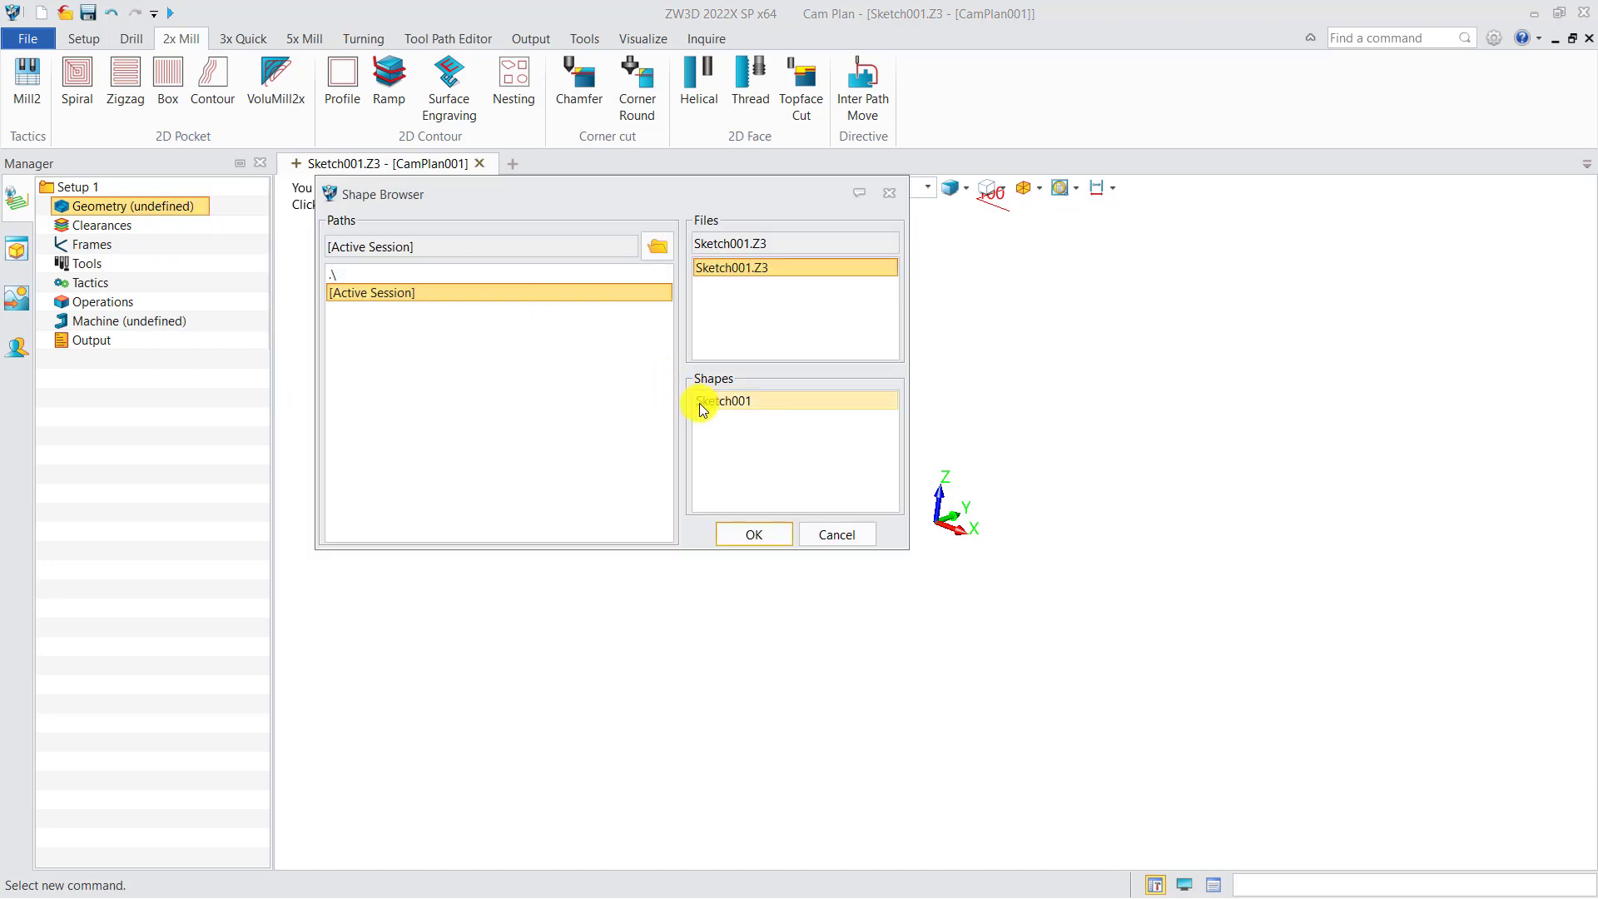
left_click(757, 532)
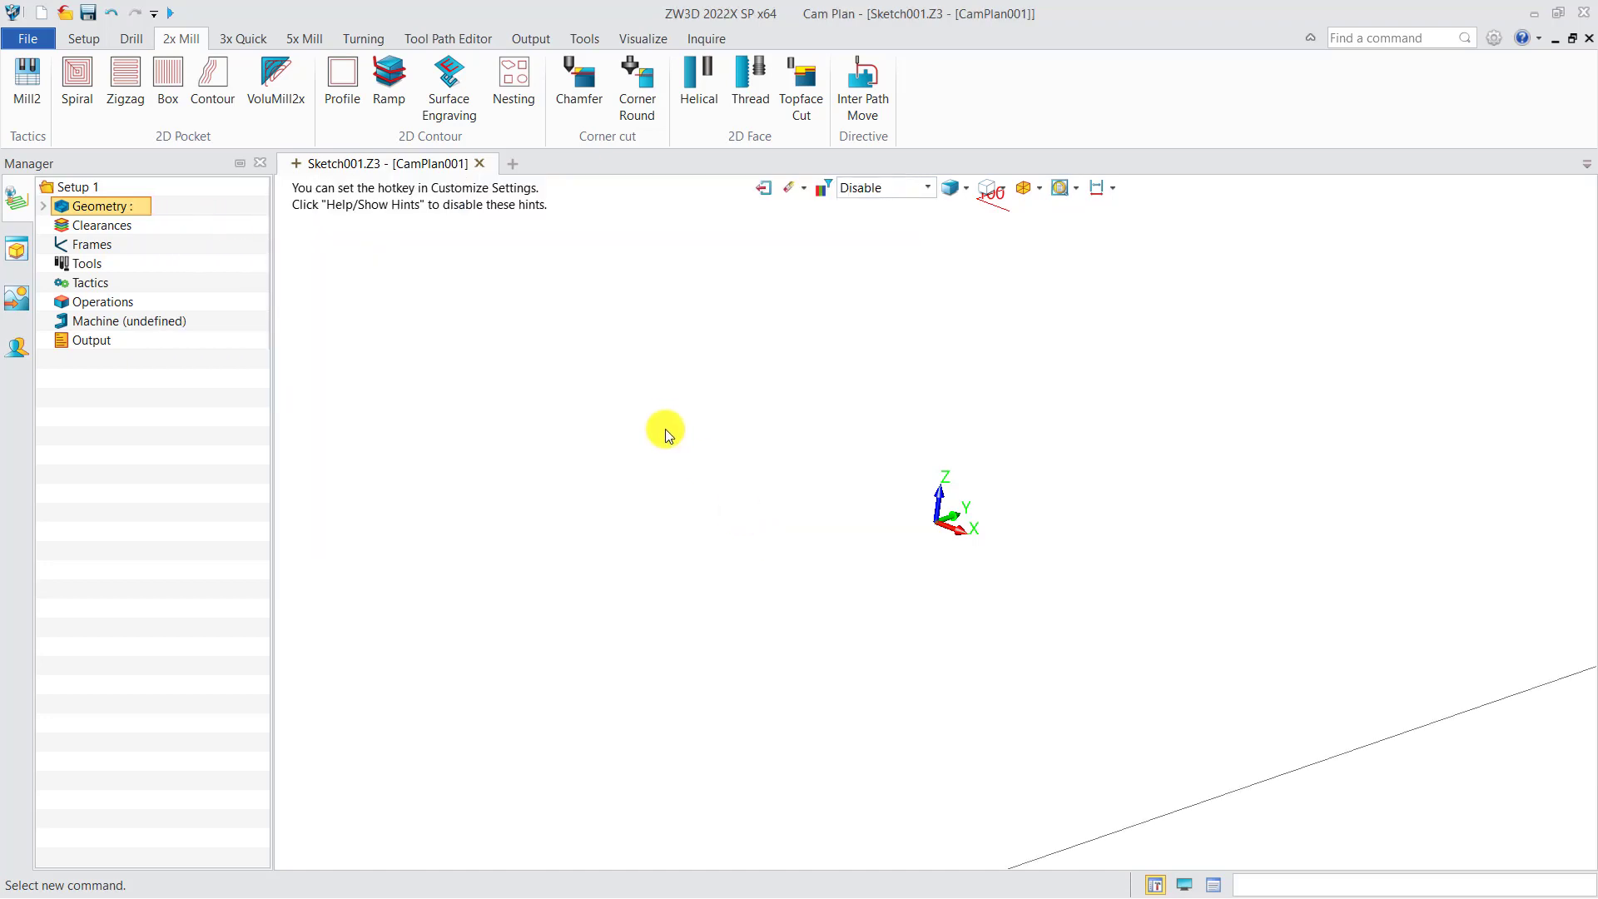
scroll(668, 428, "down", 10)
mouse_move(787, 634)
right_mouse_down()
mouse_move(813, 672)
mouse_move(800, 684)
right_mouse_up()
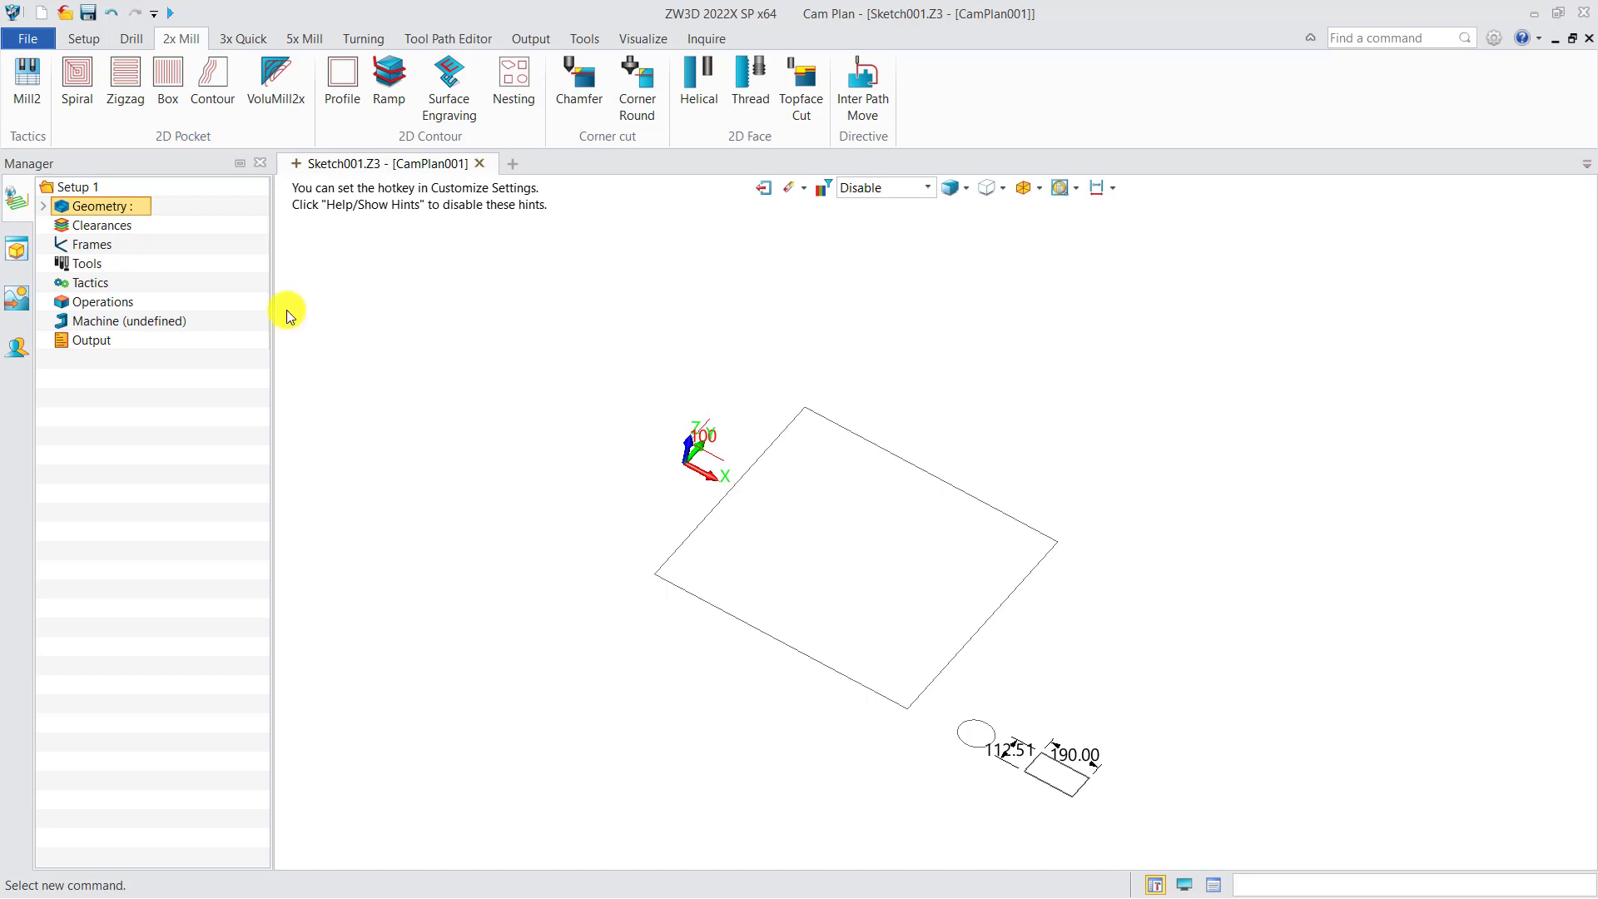
Create a nest profile feature from the large square outline with its class set to Blank
left_click(83, 38)
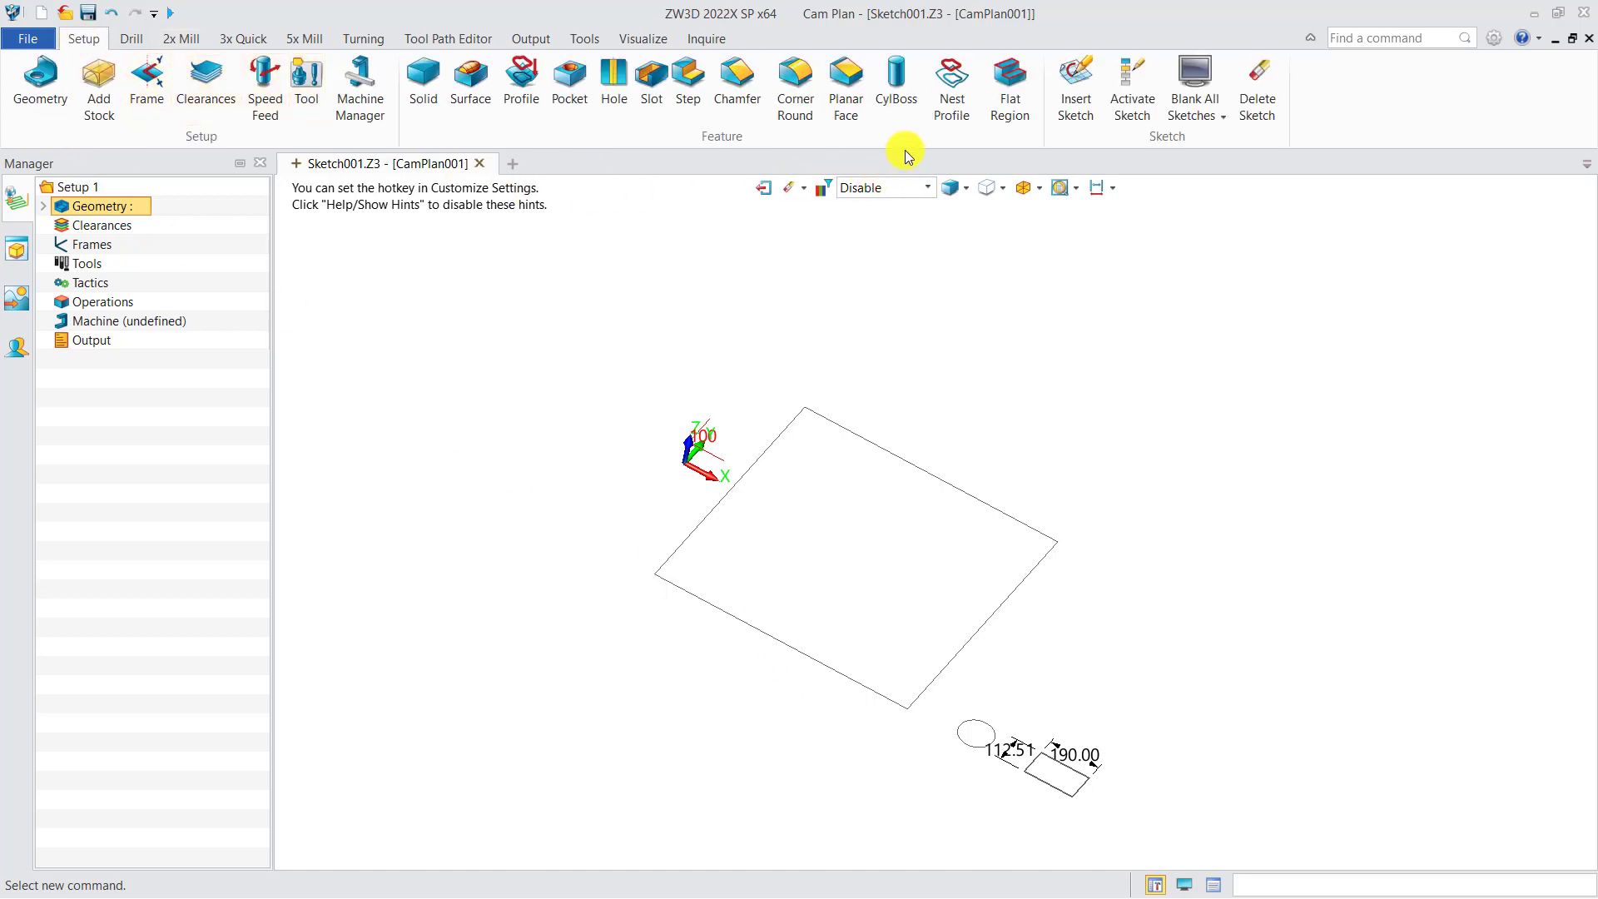
left_click(947, 104)
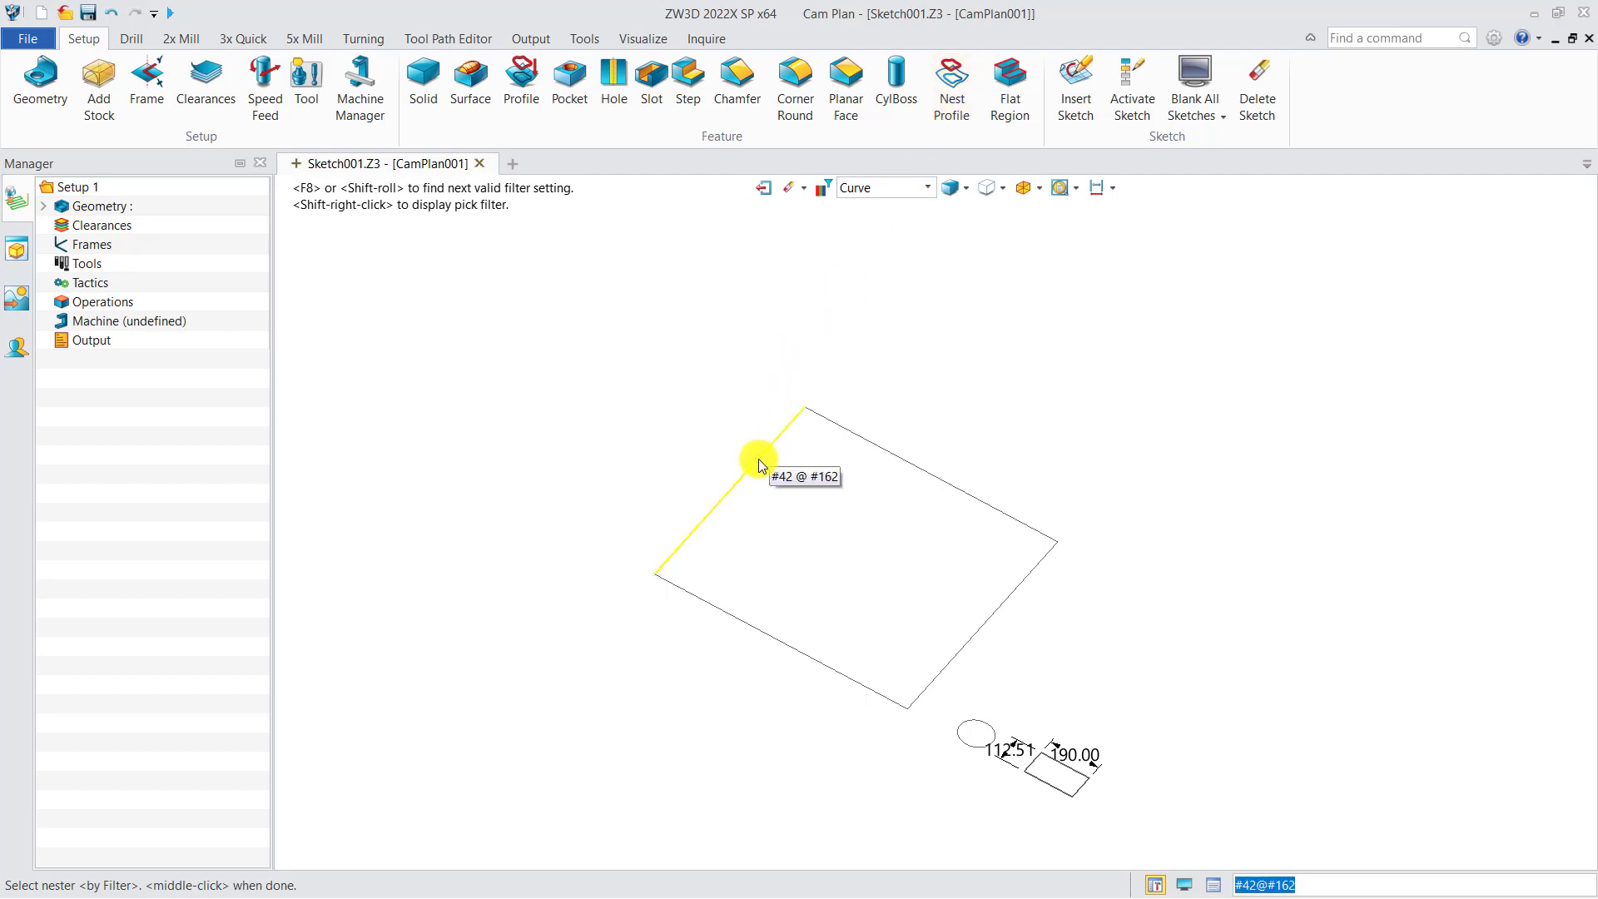
left_click(757, 462)
middle_click(684, 461)
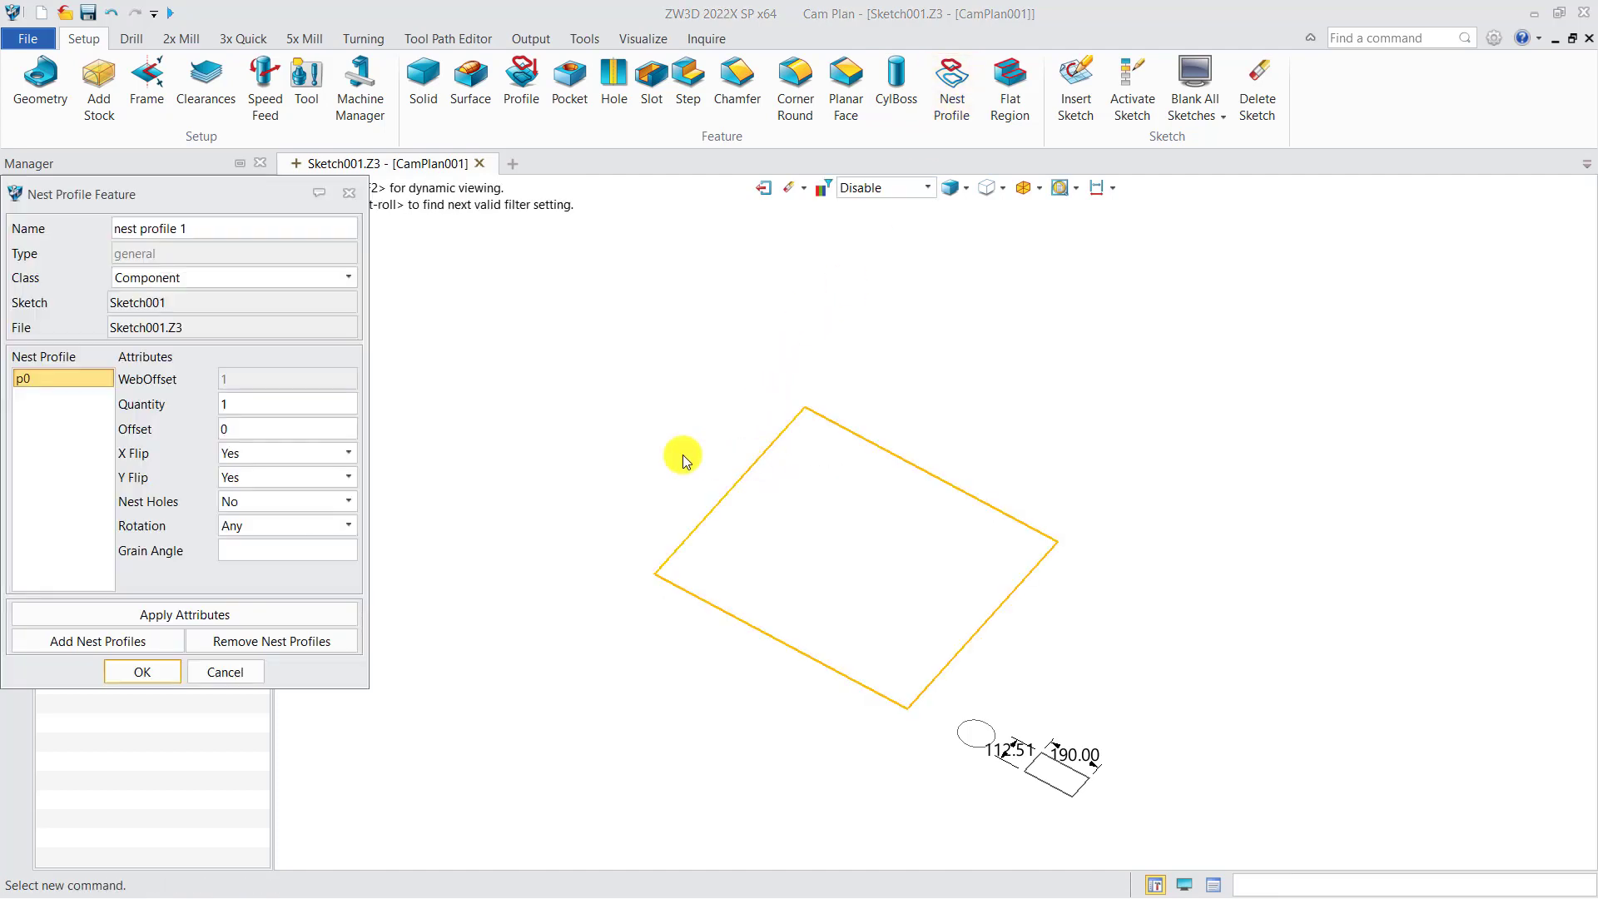
left_click(149, 280)
left_click(158, 308)
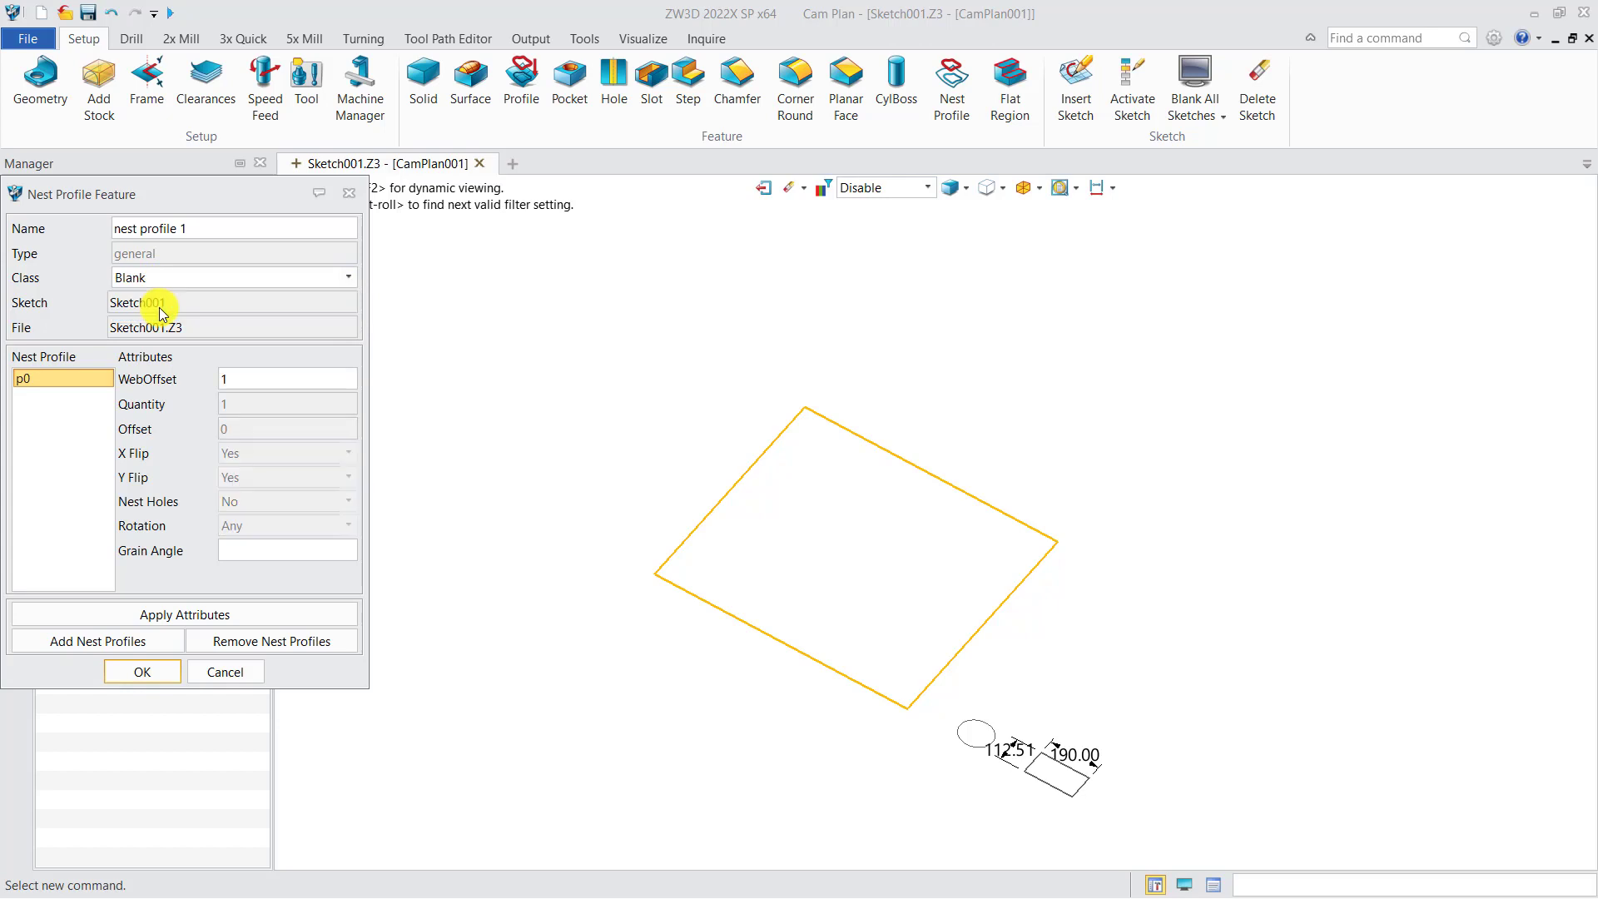
left_click(153, 674)
middle_click_drag(453, 597, 407, 552)
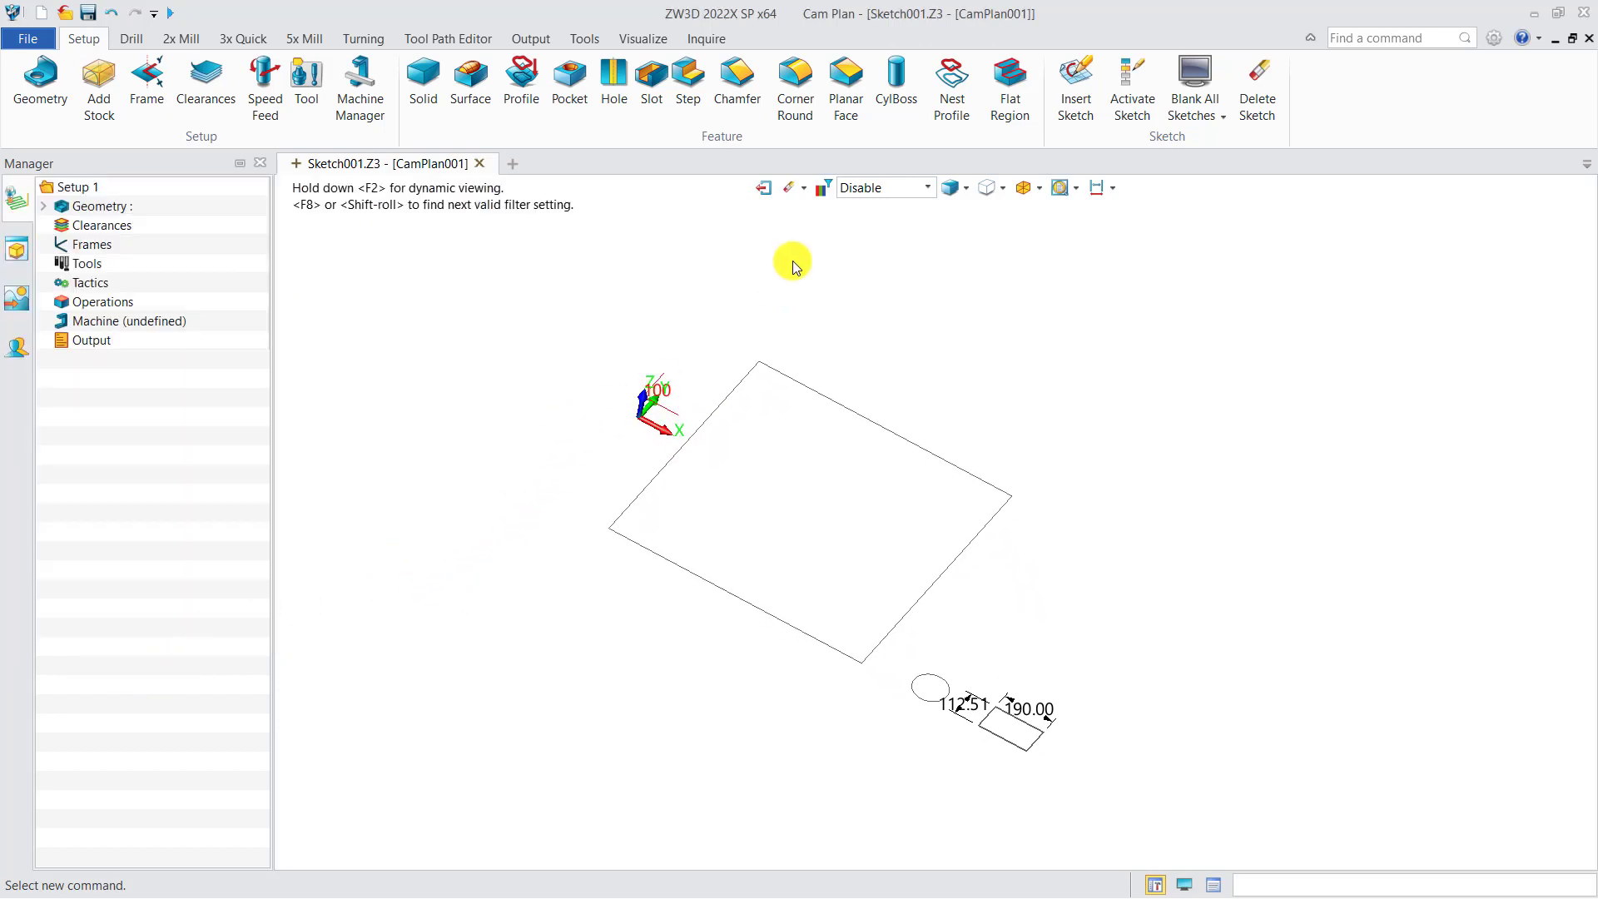
Create a nest profile feature from the circle with class Component, quantity 10 and offset 5
left_click(951, 84)
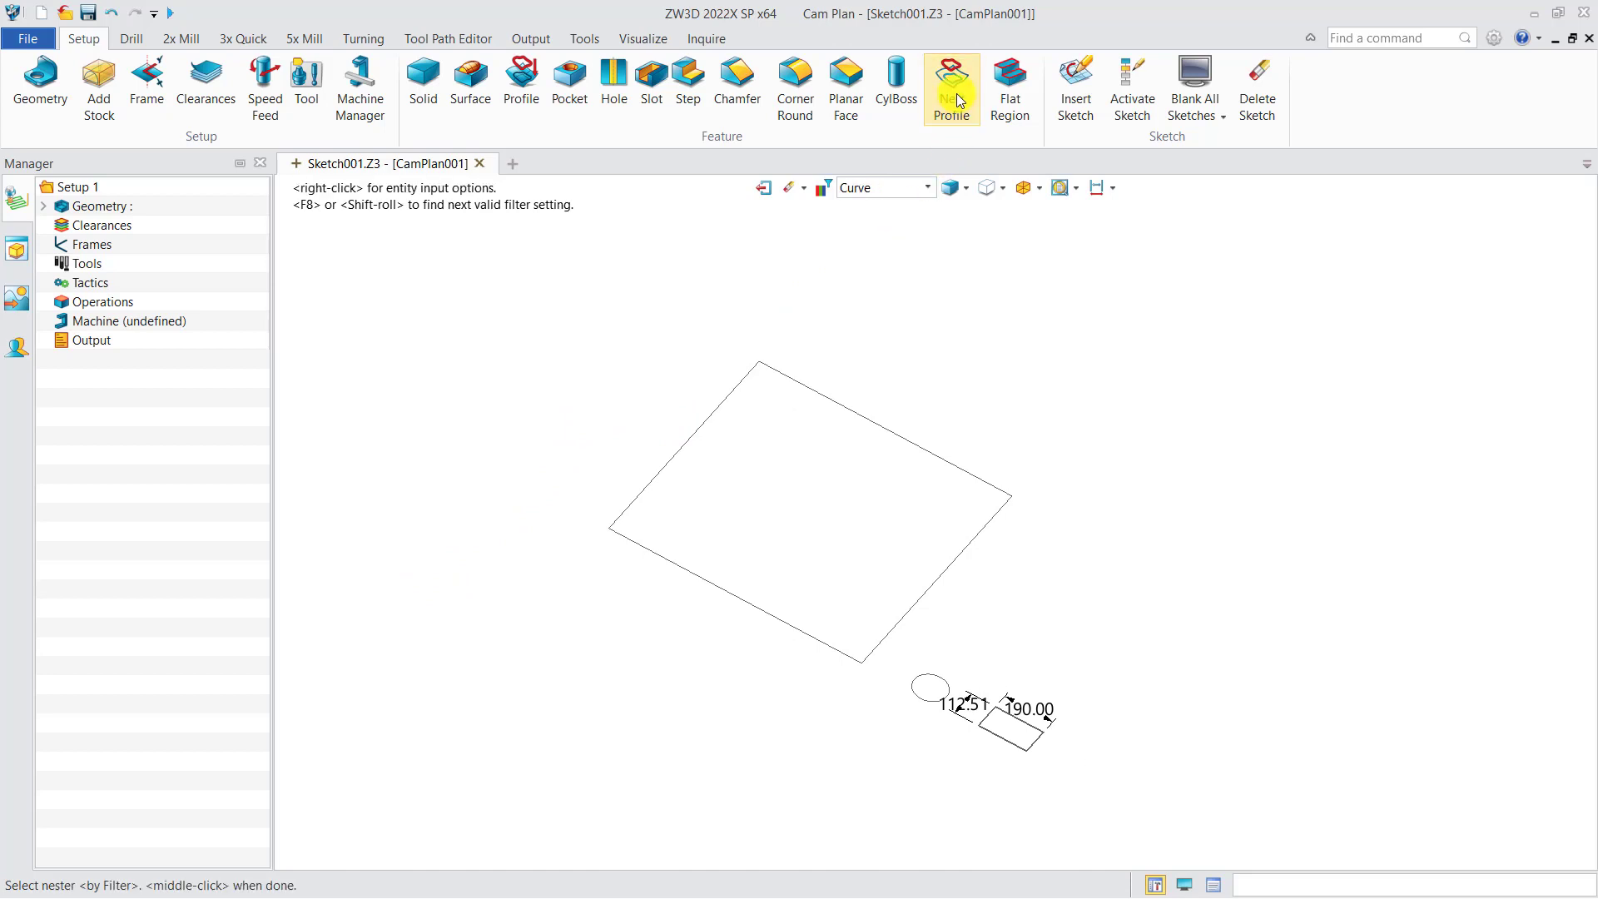
left_click(913, 691)
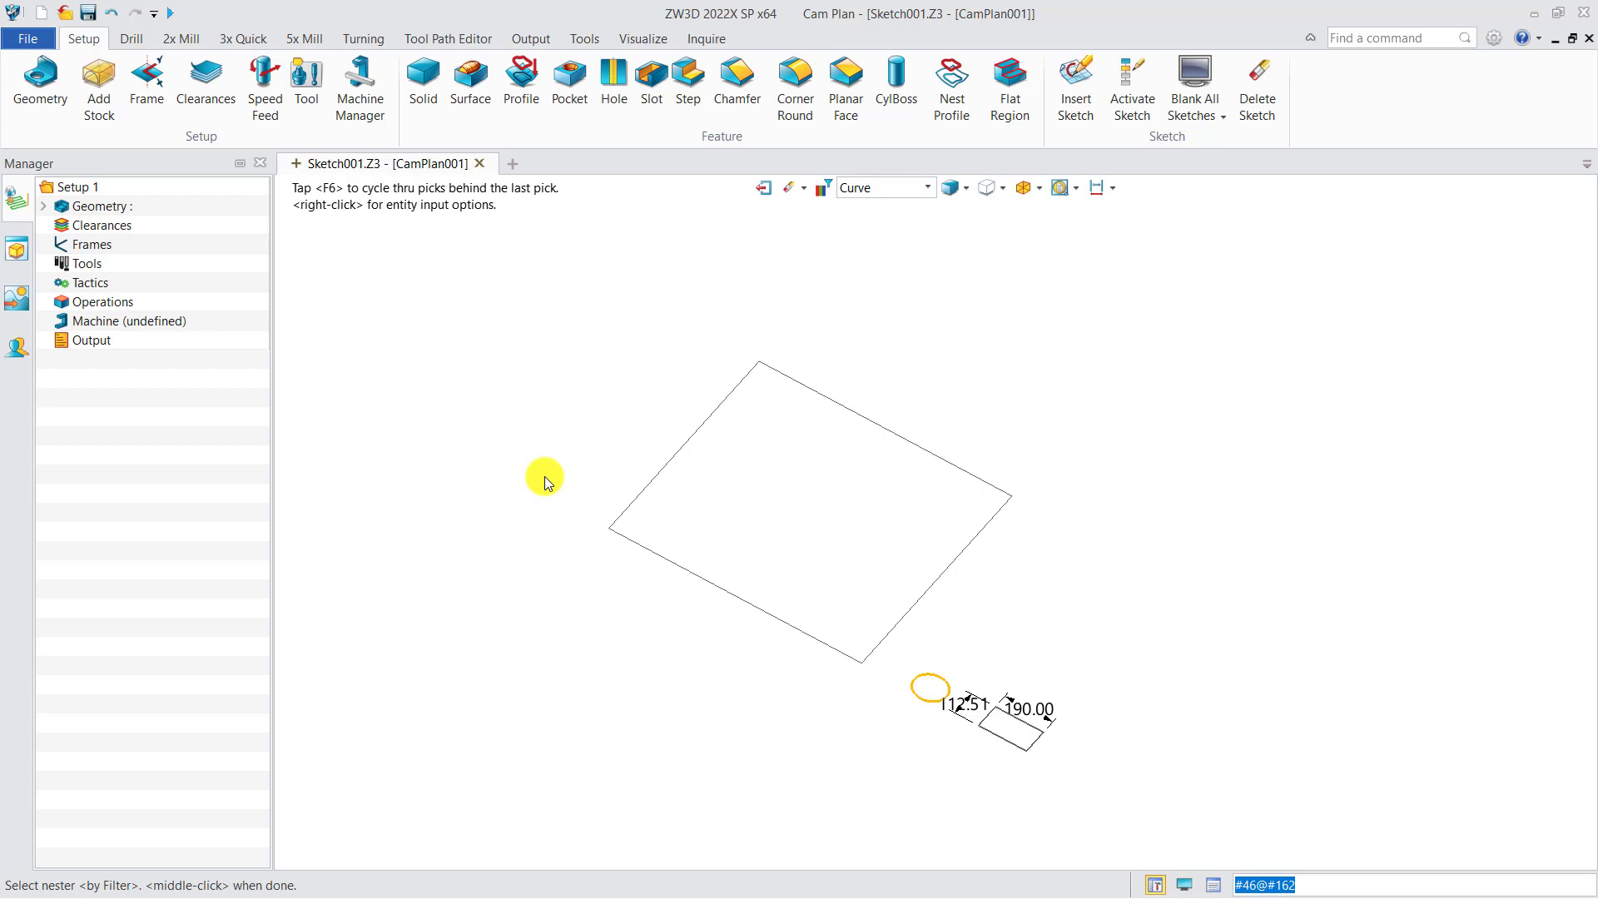
middle_click(545, 483)
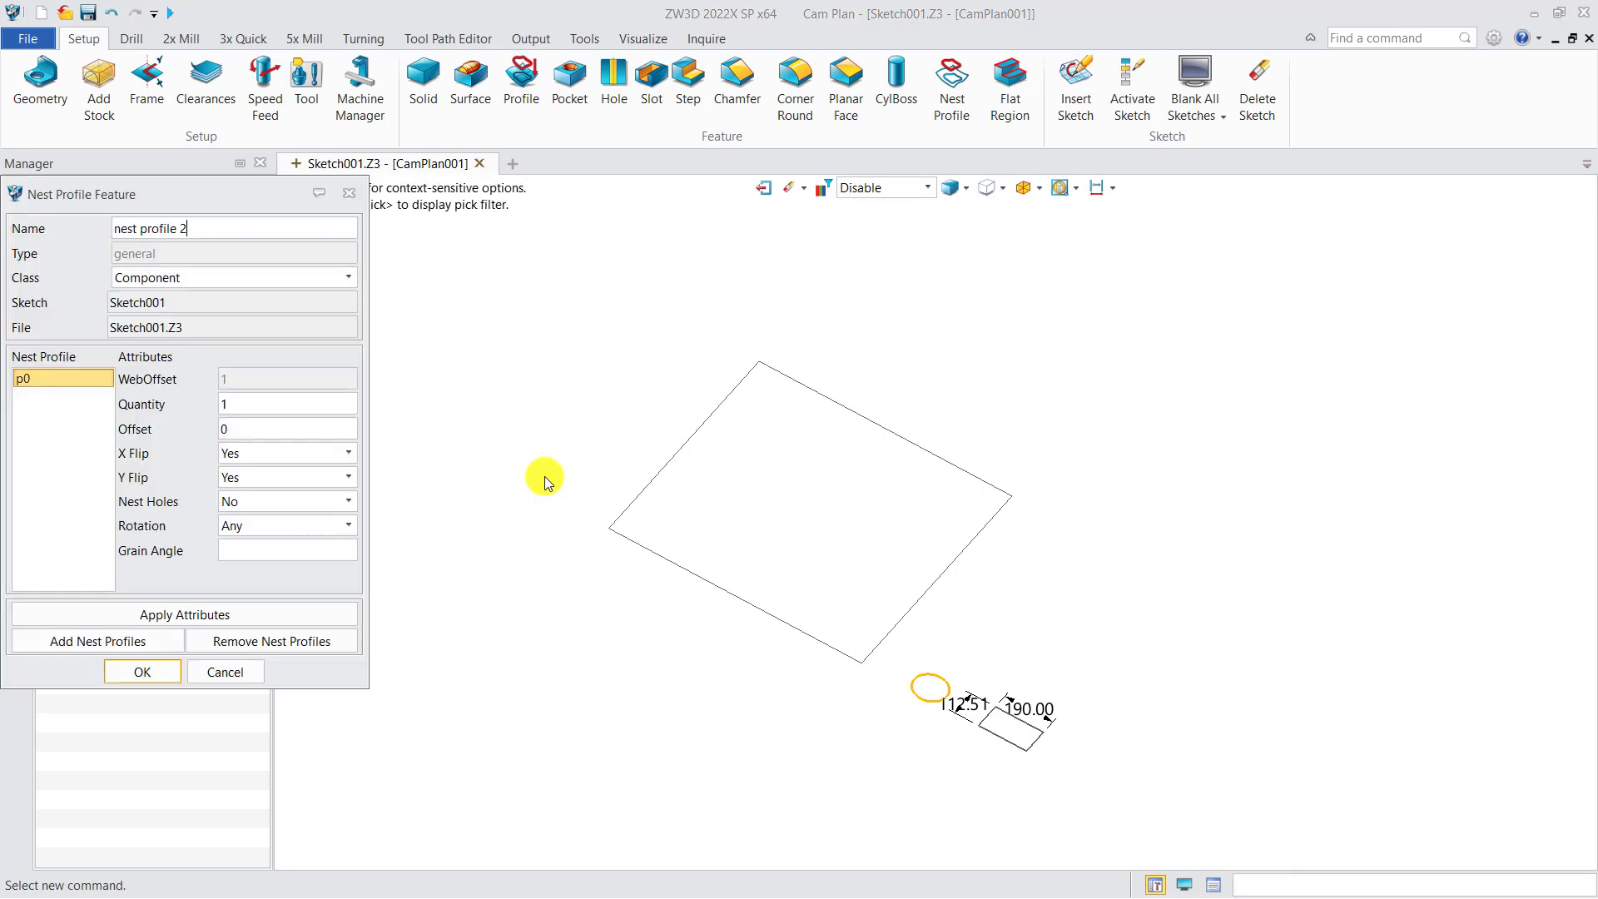
left_click(172, 281)
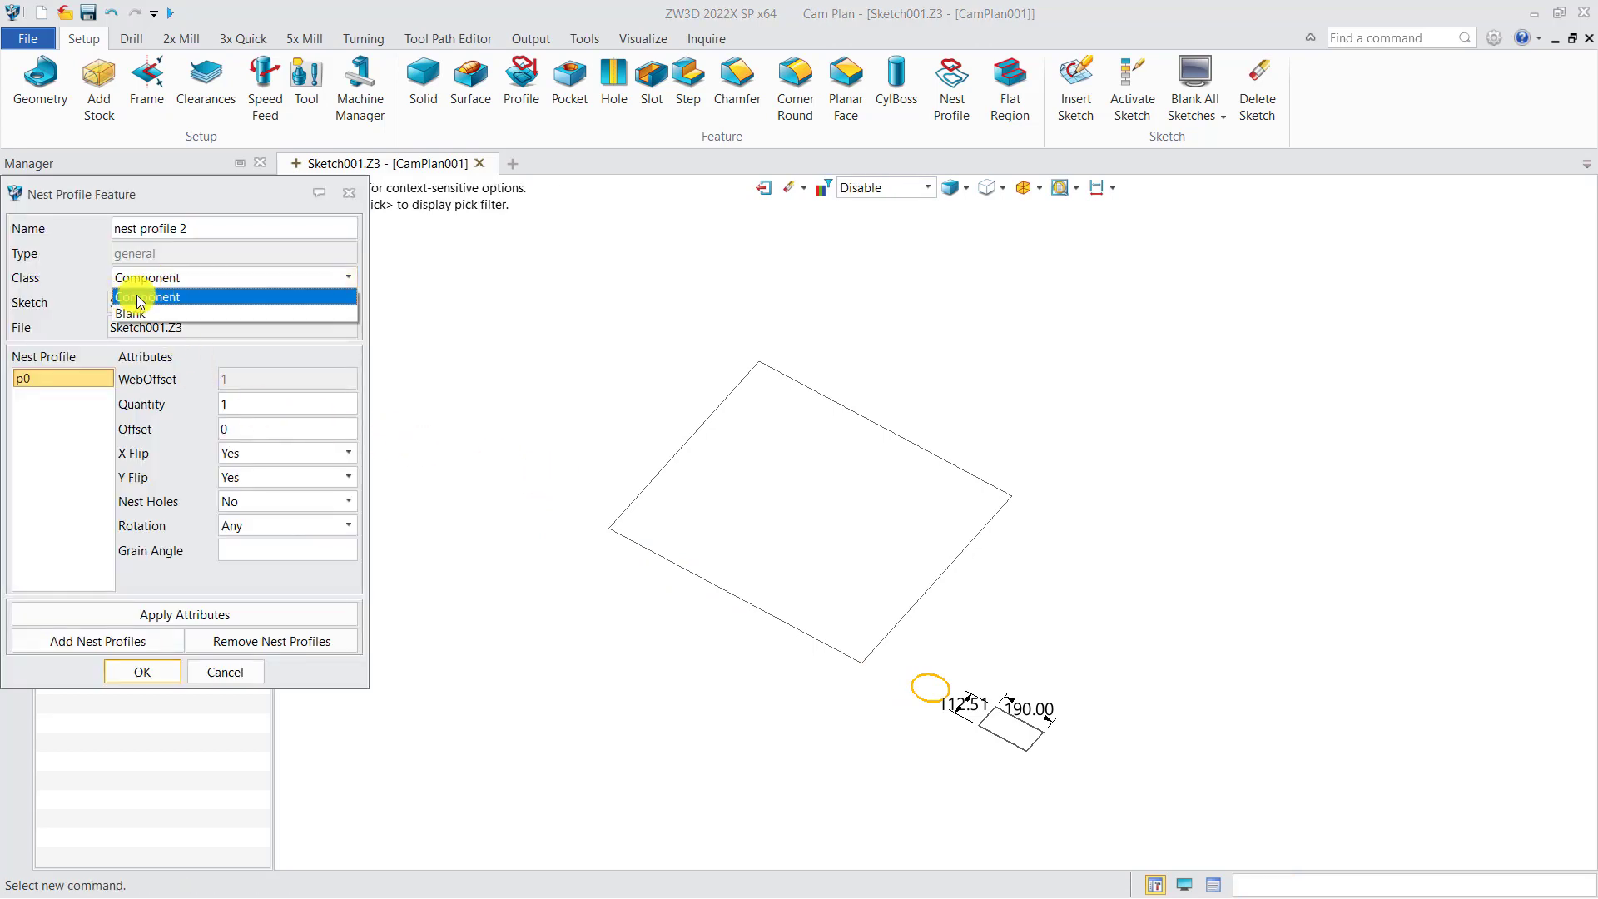
left_click(141, 298)
double_click(218, 405)
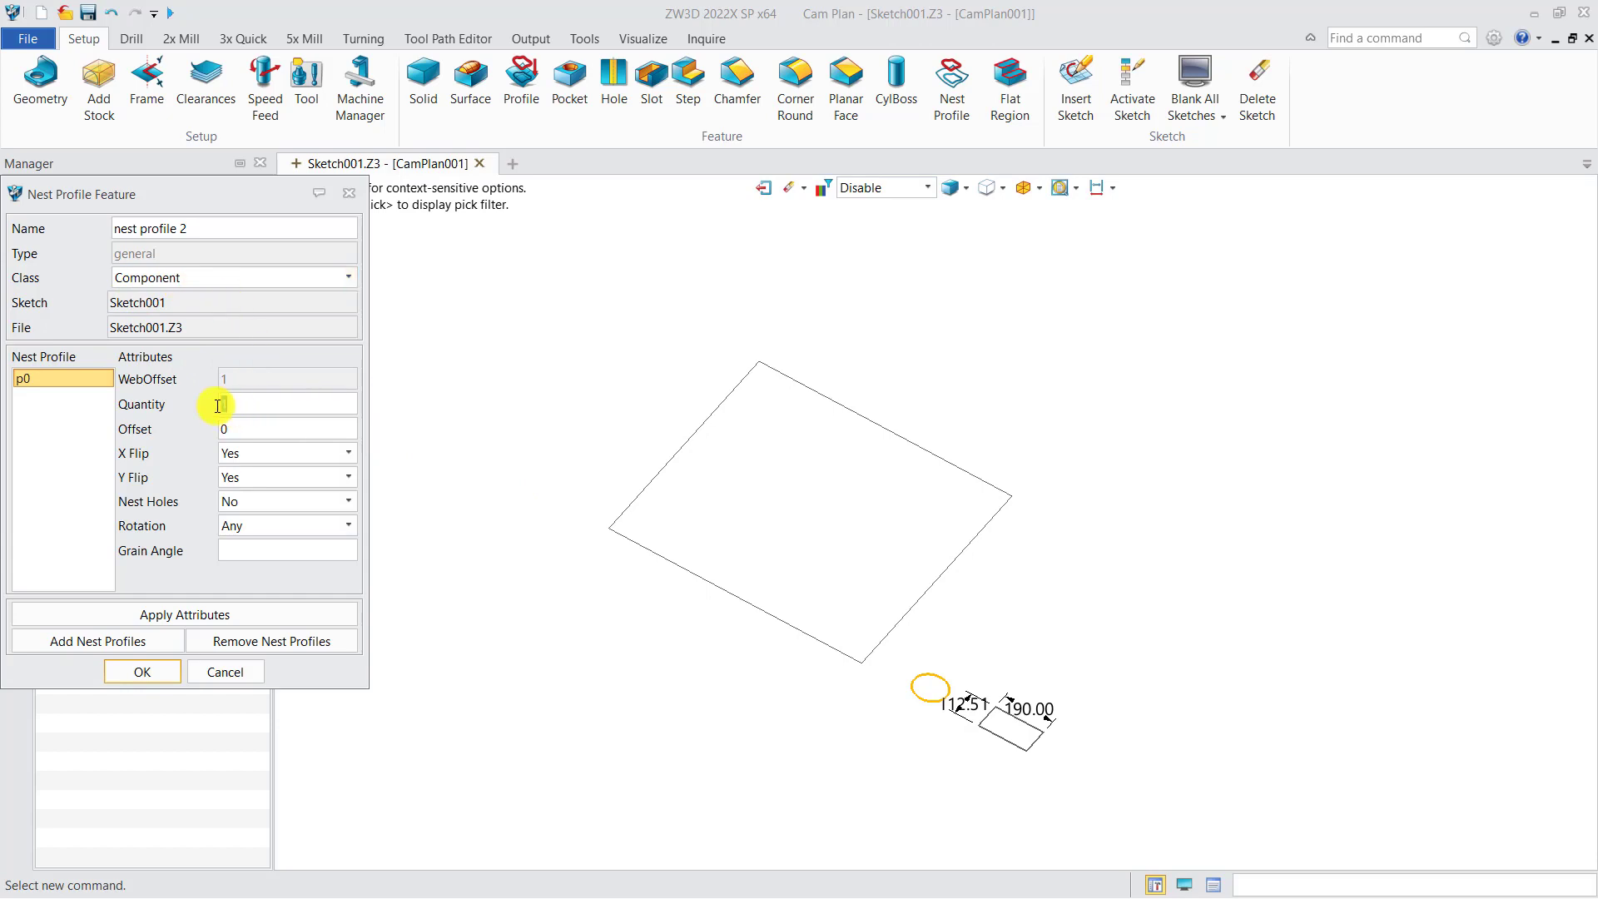
type("10")
double_click(220, 430)
type("5")
left_click(162, 678)
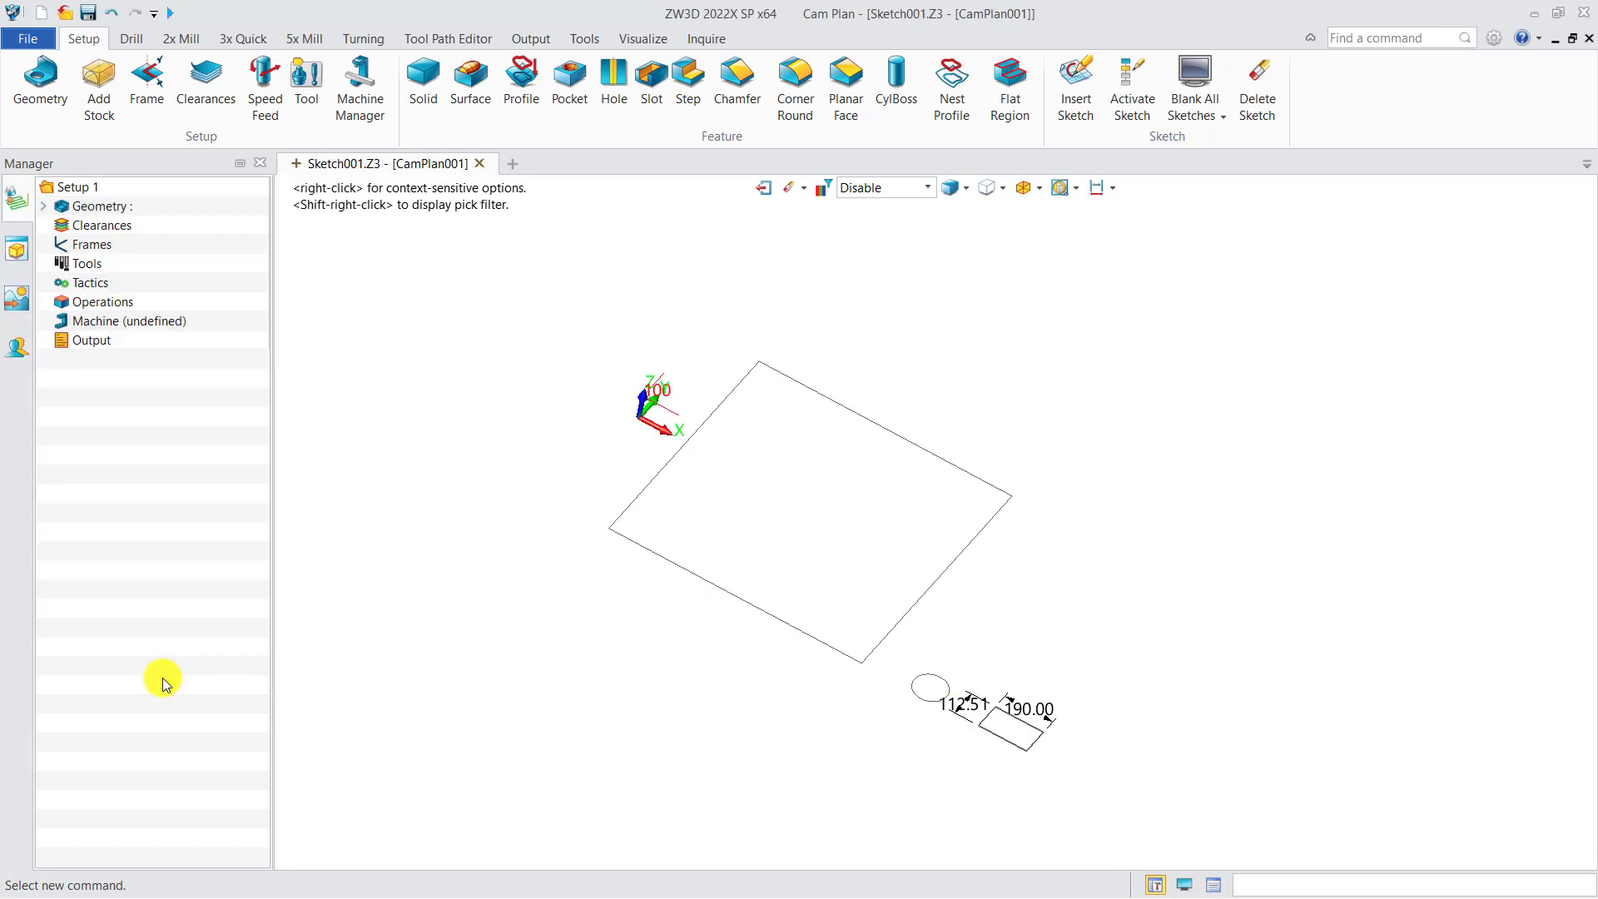
Create a nest profile feature from the small rectangle with class Component, quantity 10 and offset 5
left_click(942, 96)
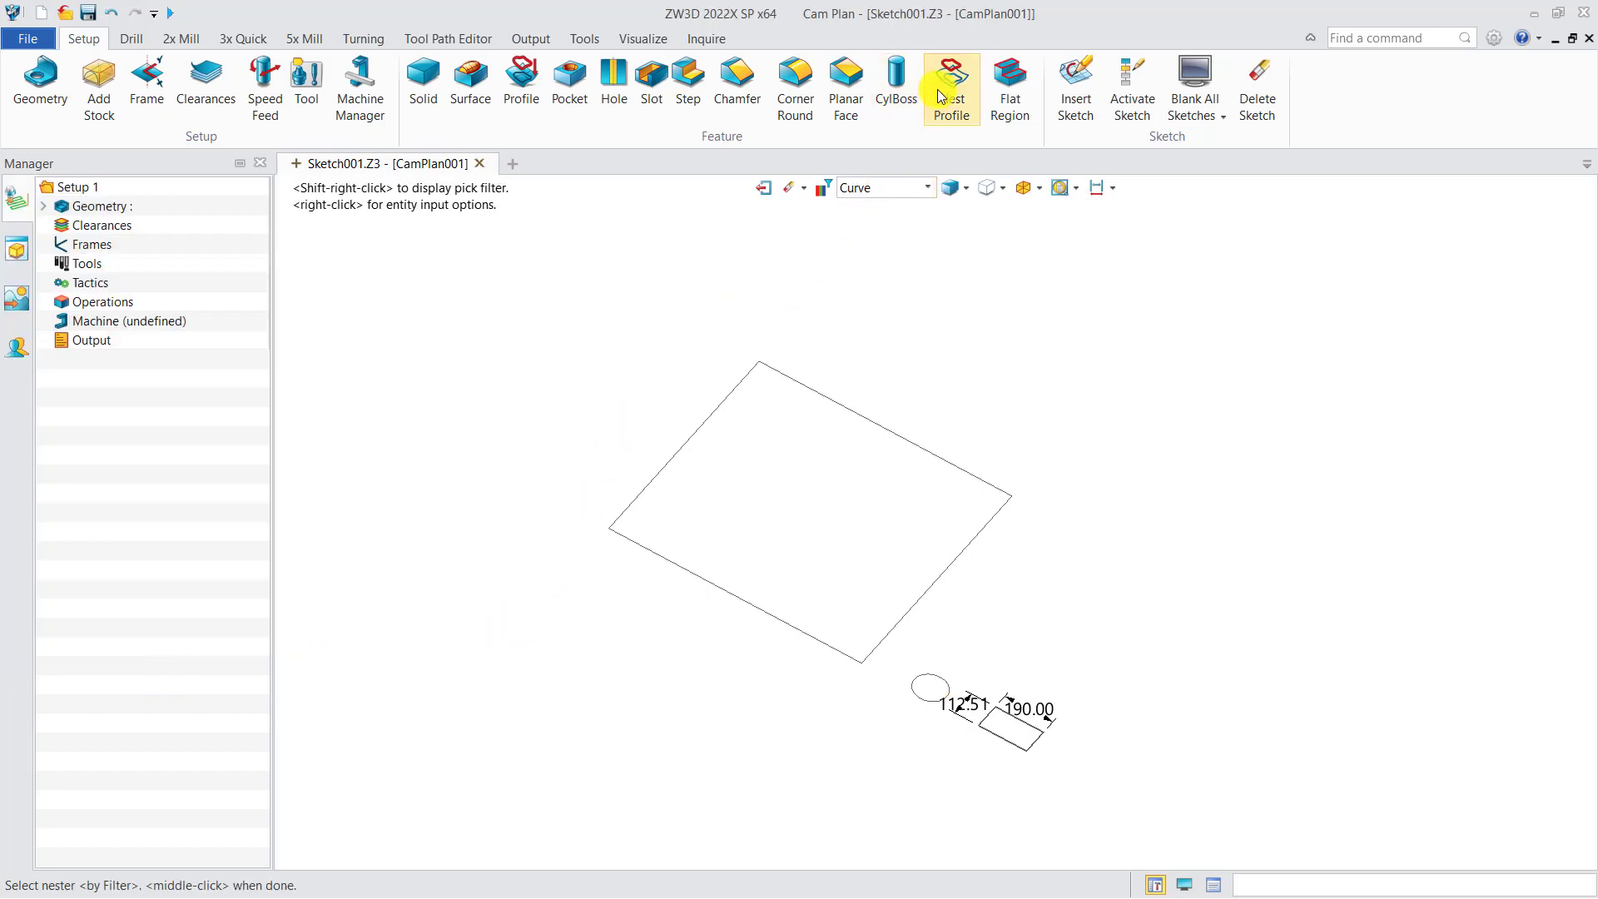
left_click(1011, 741)
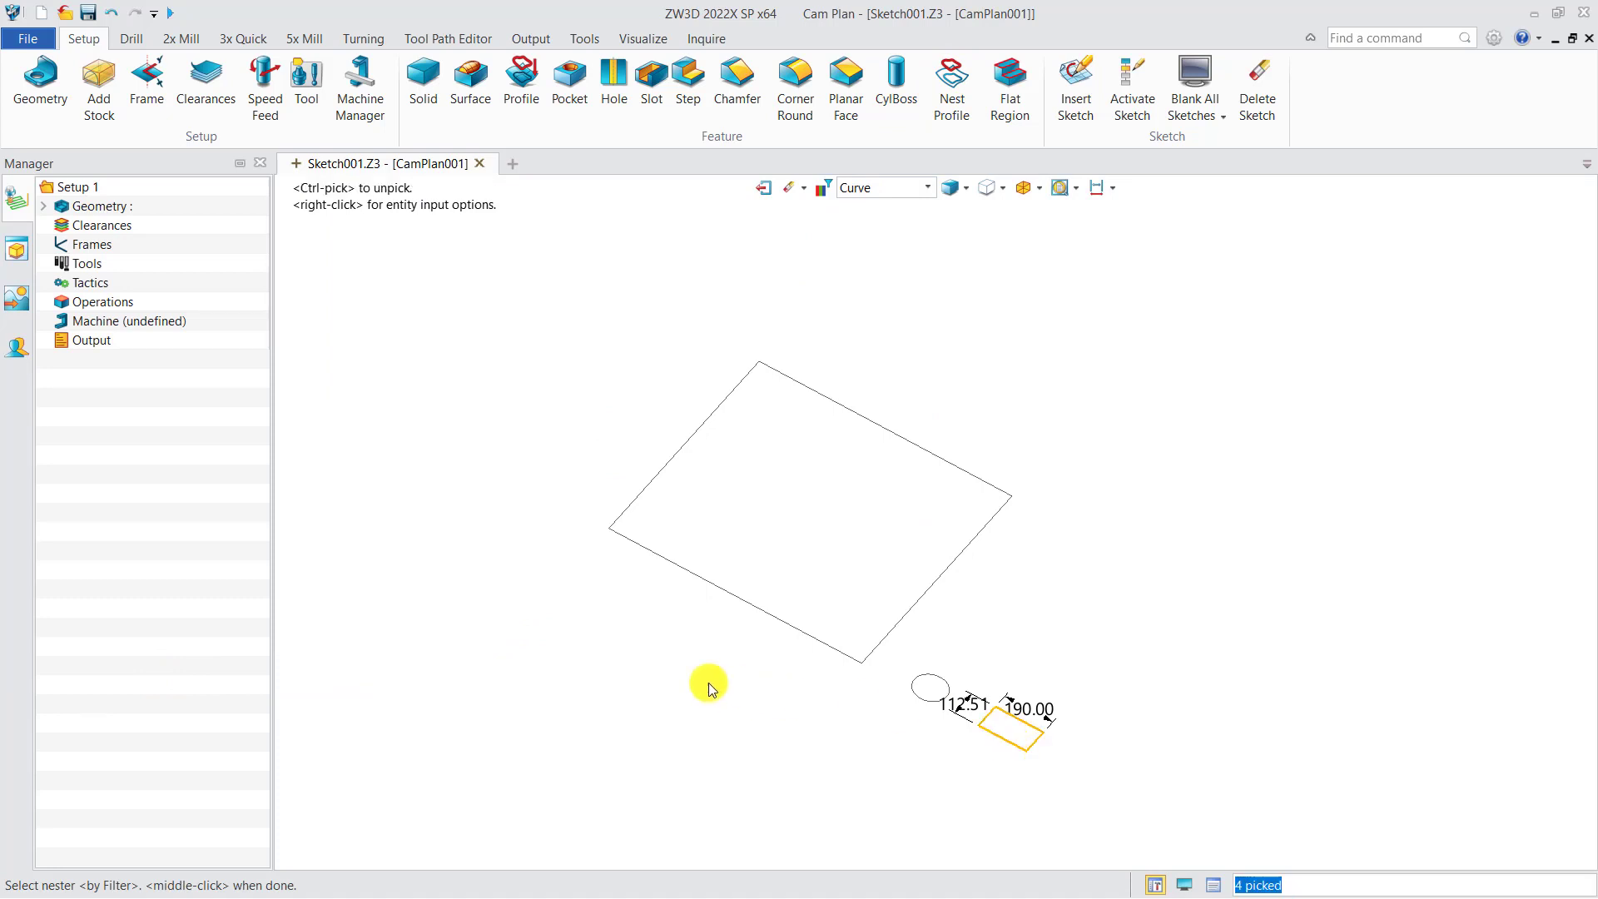
middle_click(708, 681)
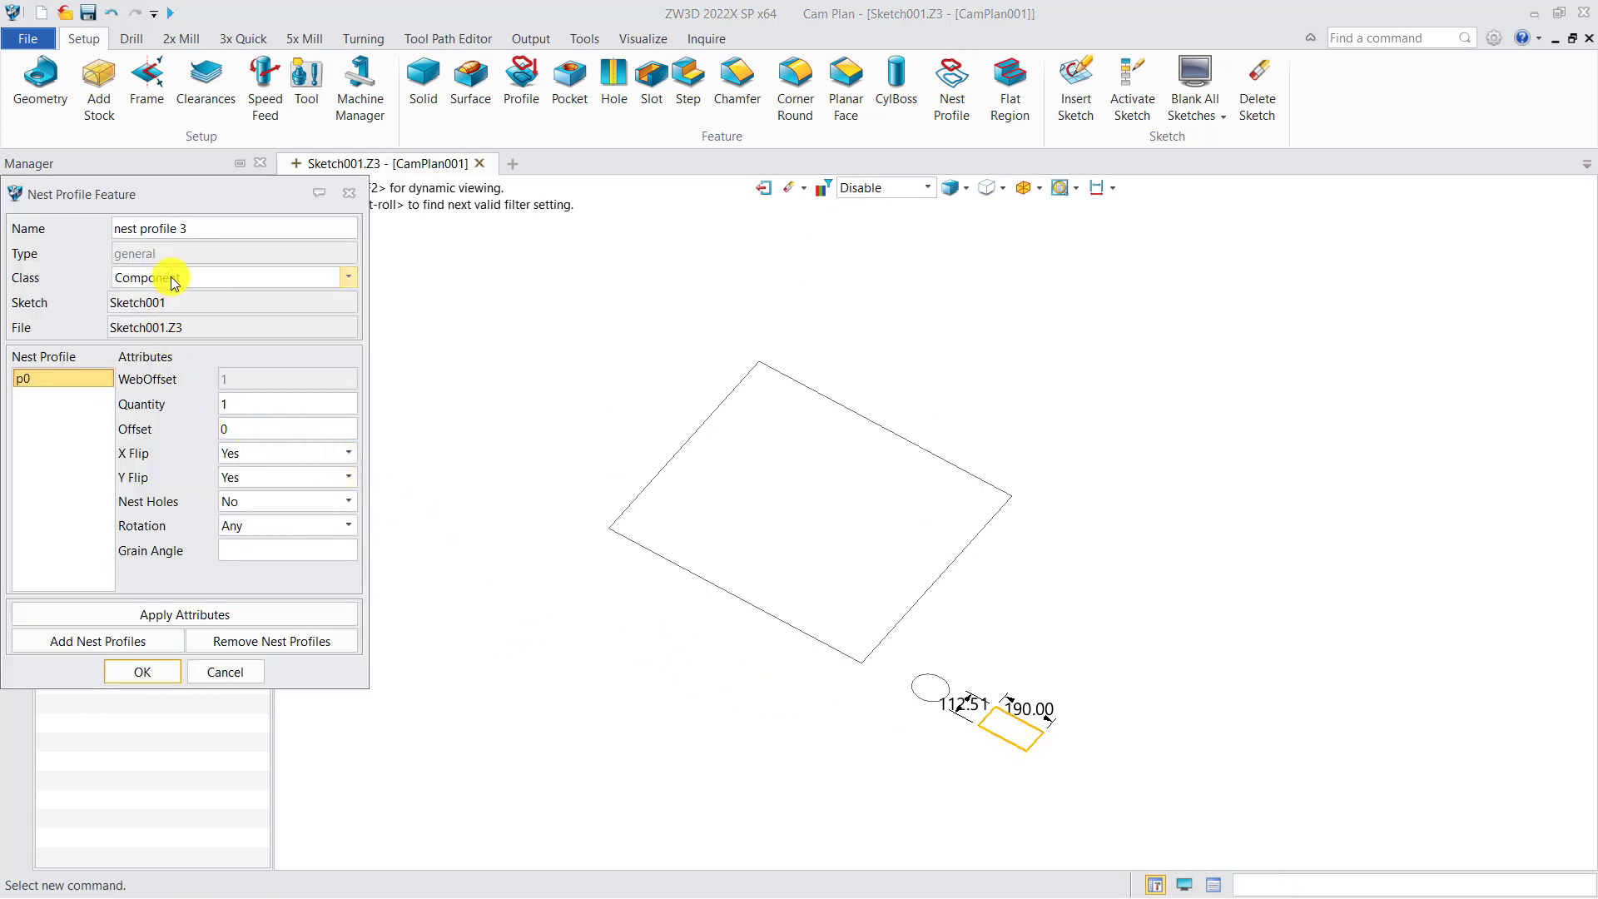
left_click(223, 408)
type("10")
double_click(237, 429)
type("5")
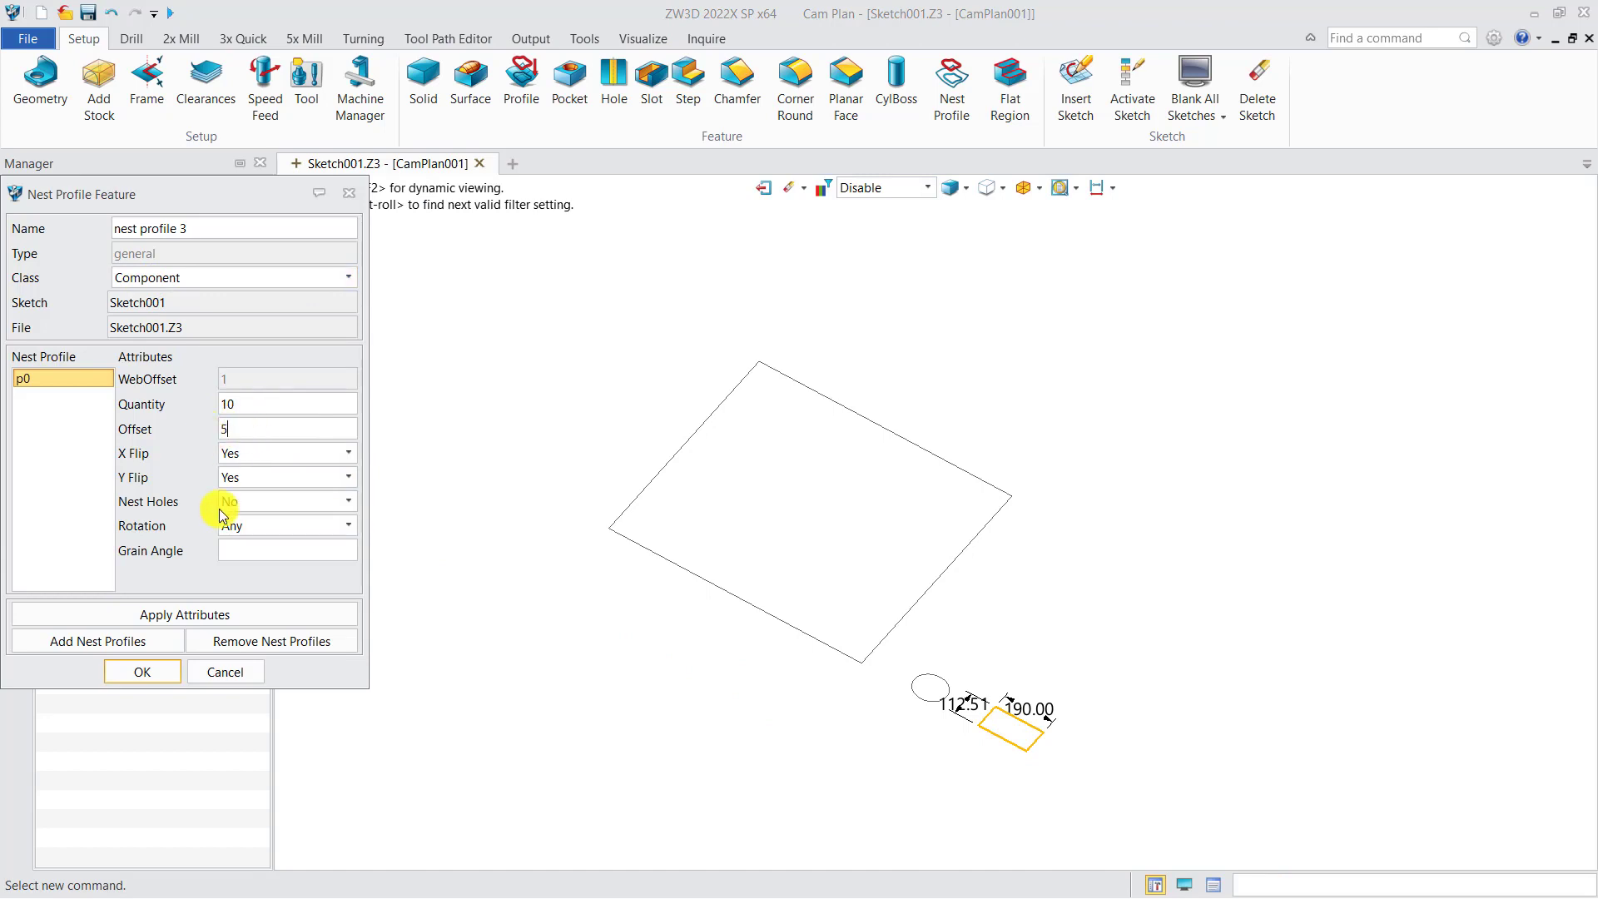
left_click(143, 671)
Add a 2x Mill Nesting operation to the plan, dismissing the feature selection without choosing any feature
left_click(43, 206)
left_click(58, 225)
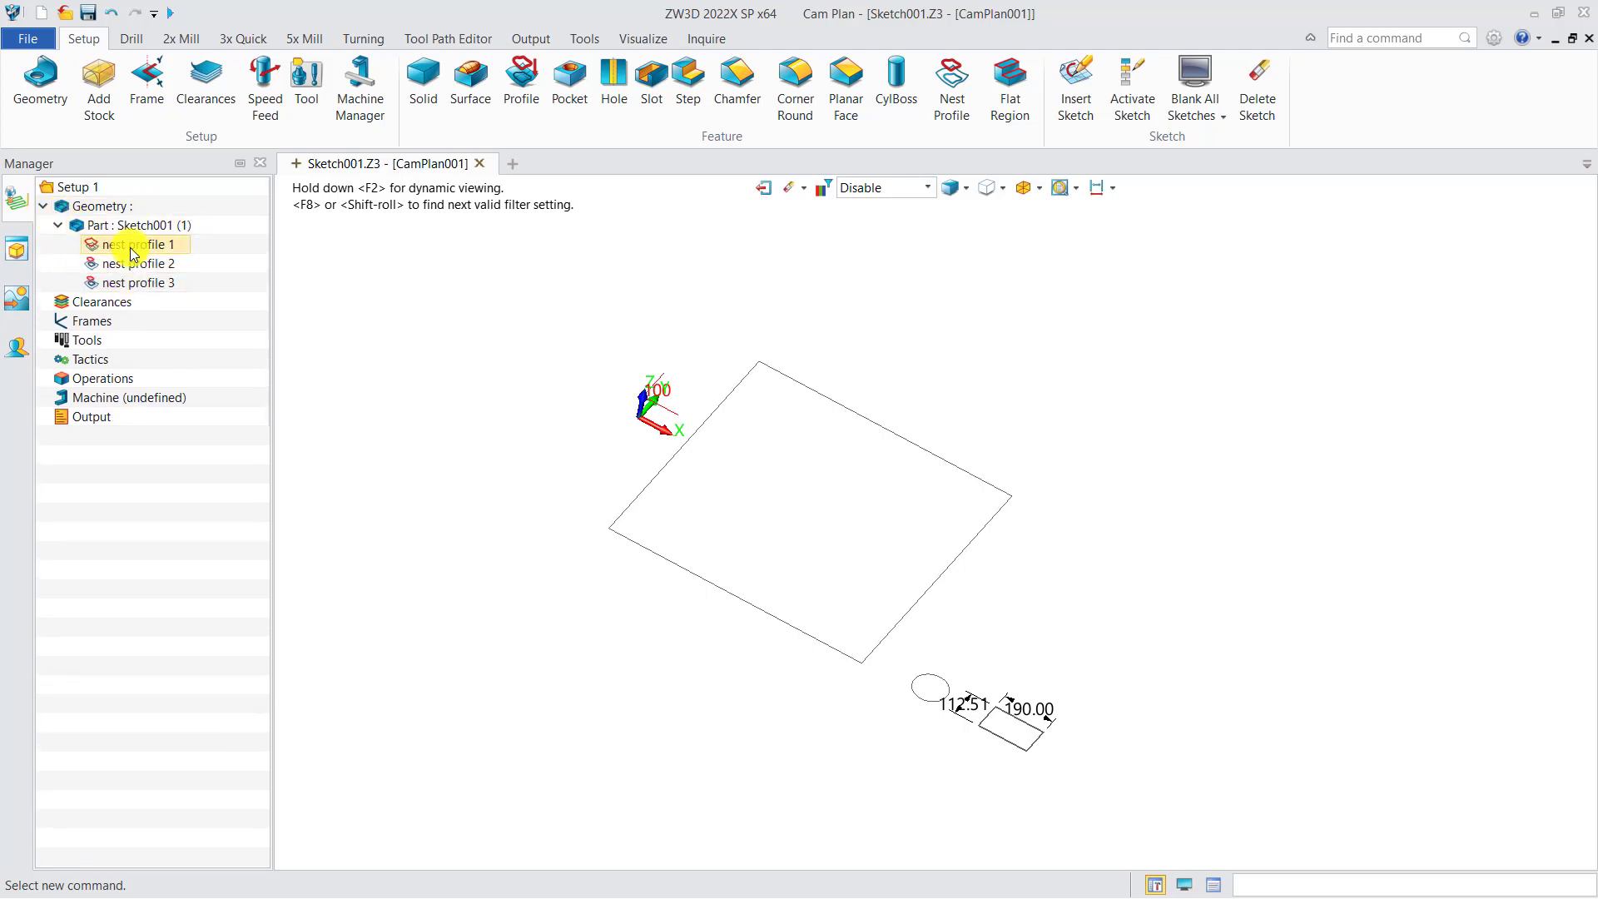
left_click(164, 41)
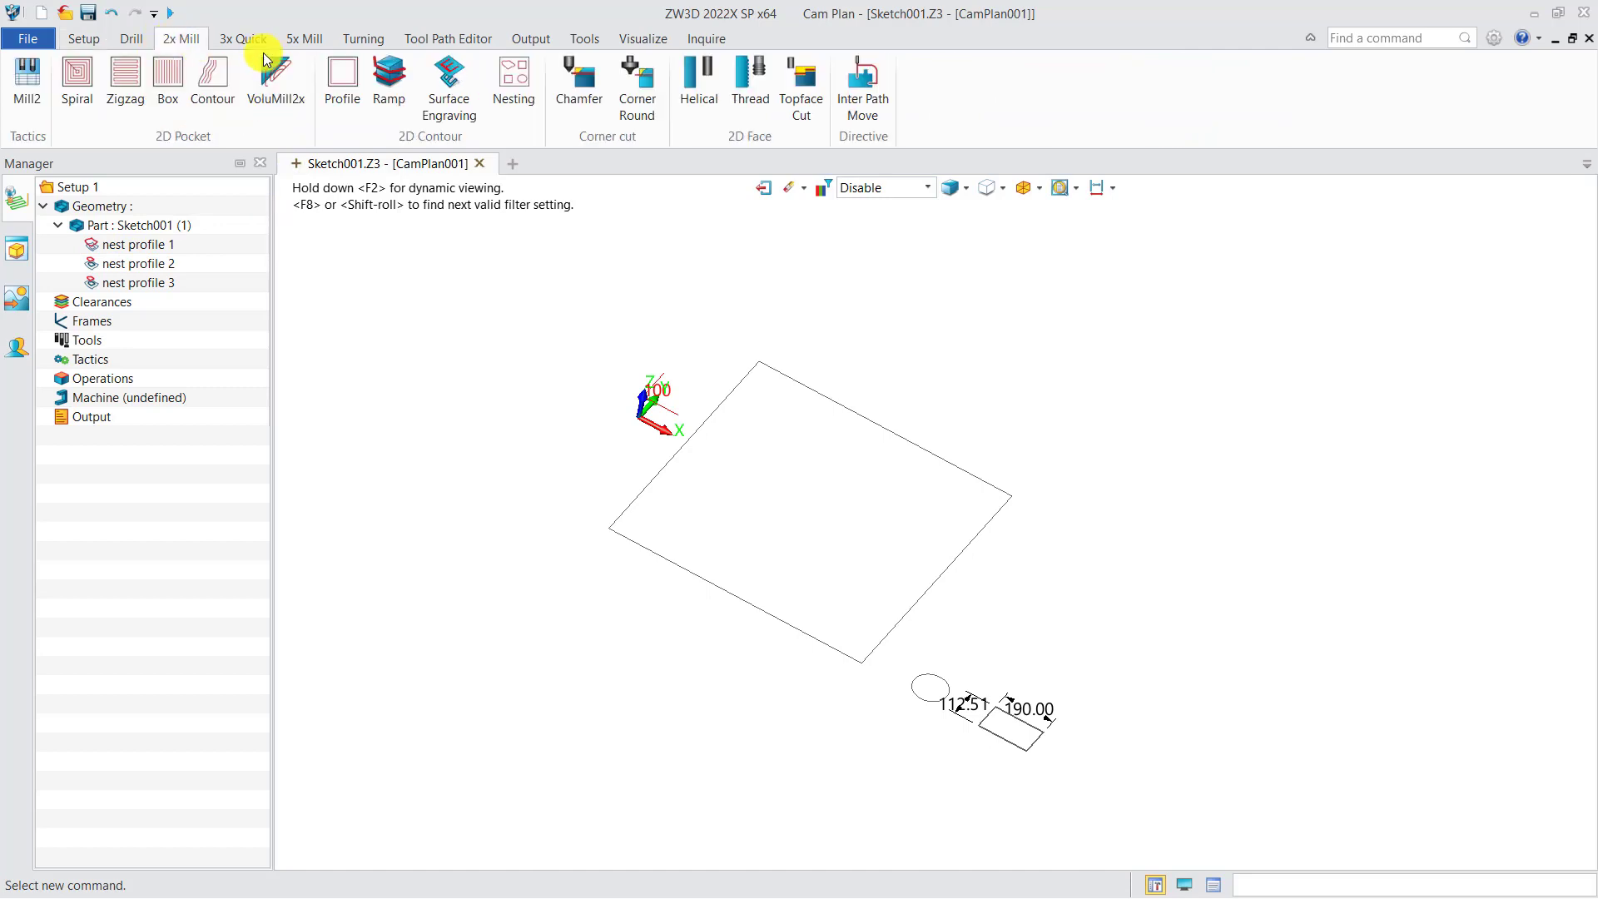
left_click(522, 87)
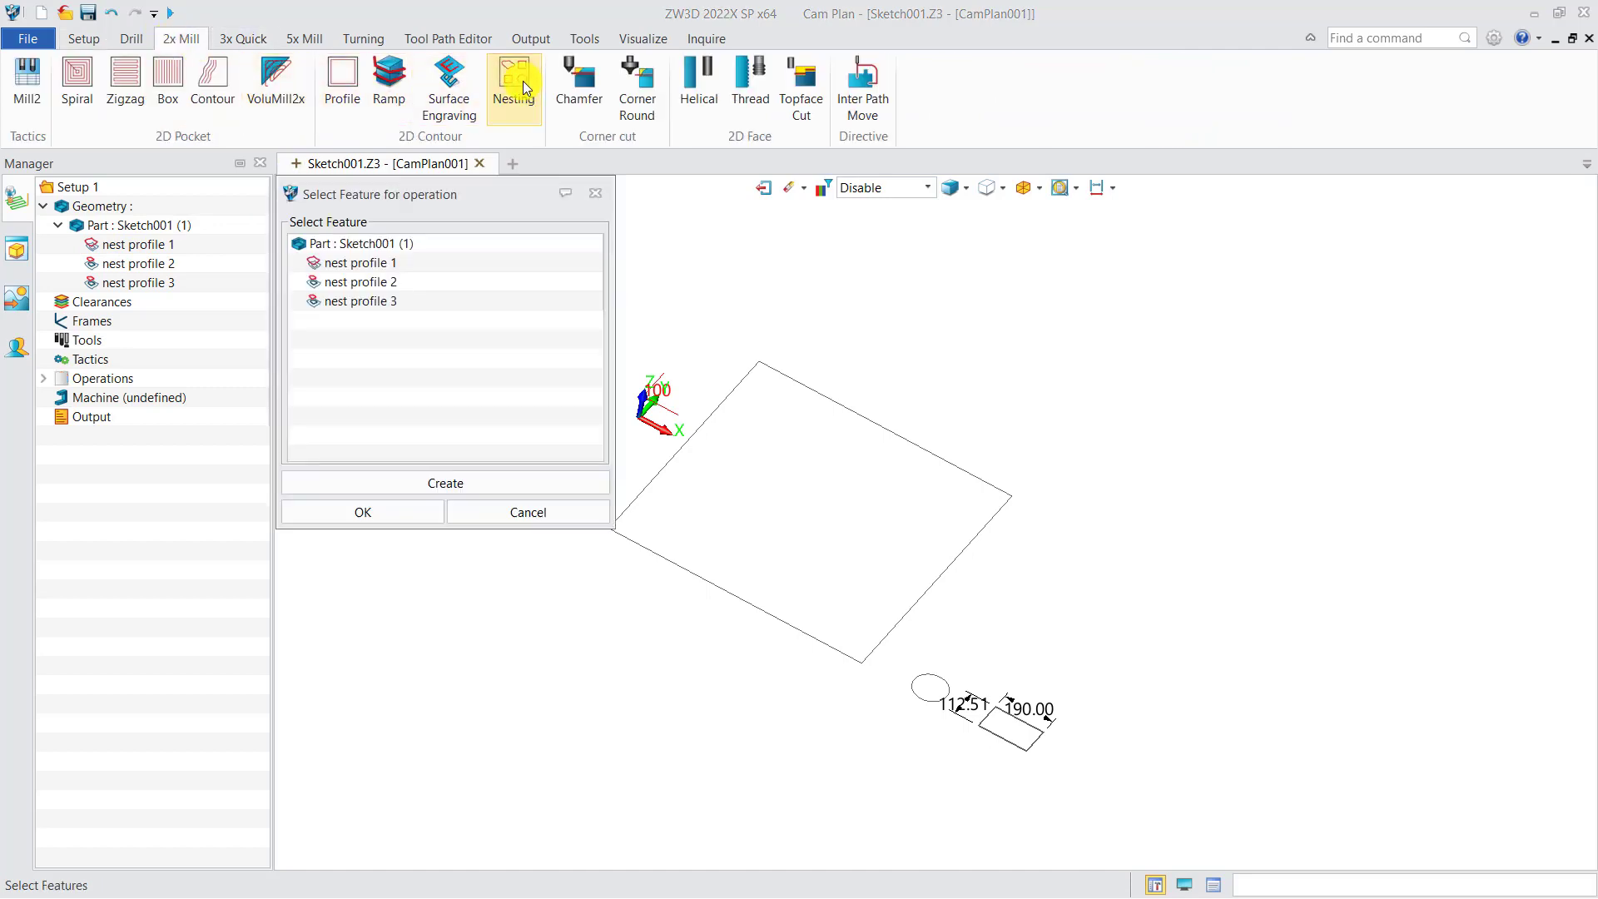
left_click(422, 483)
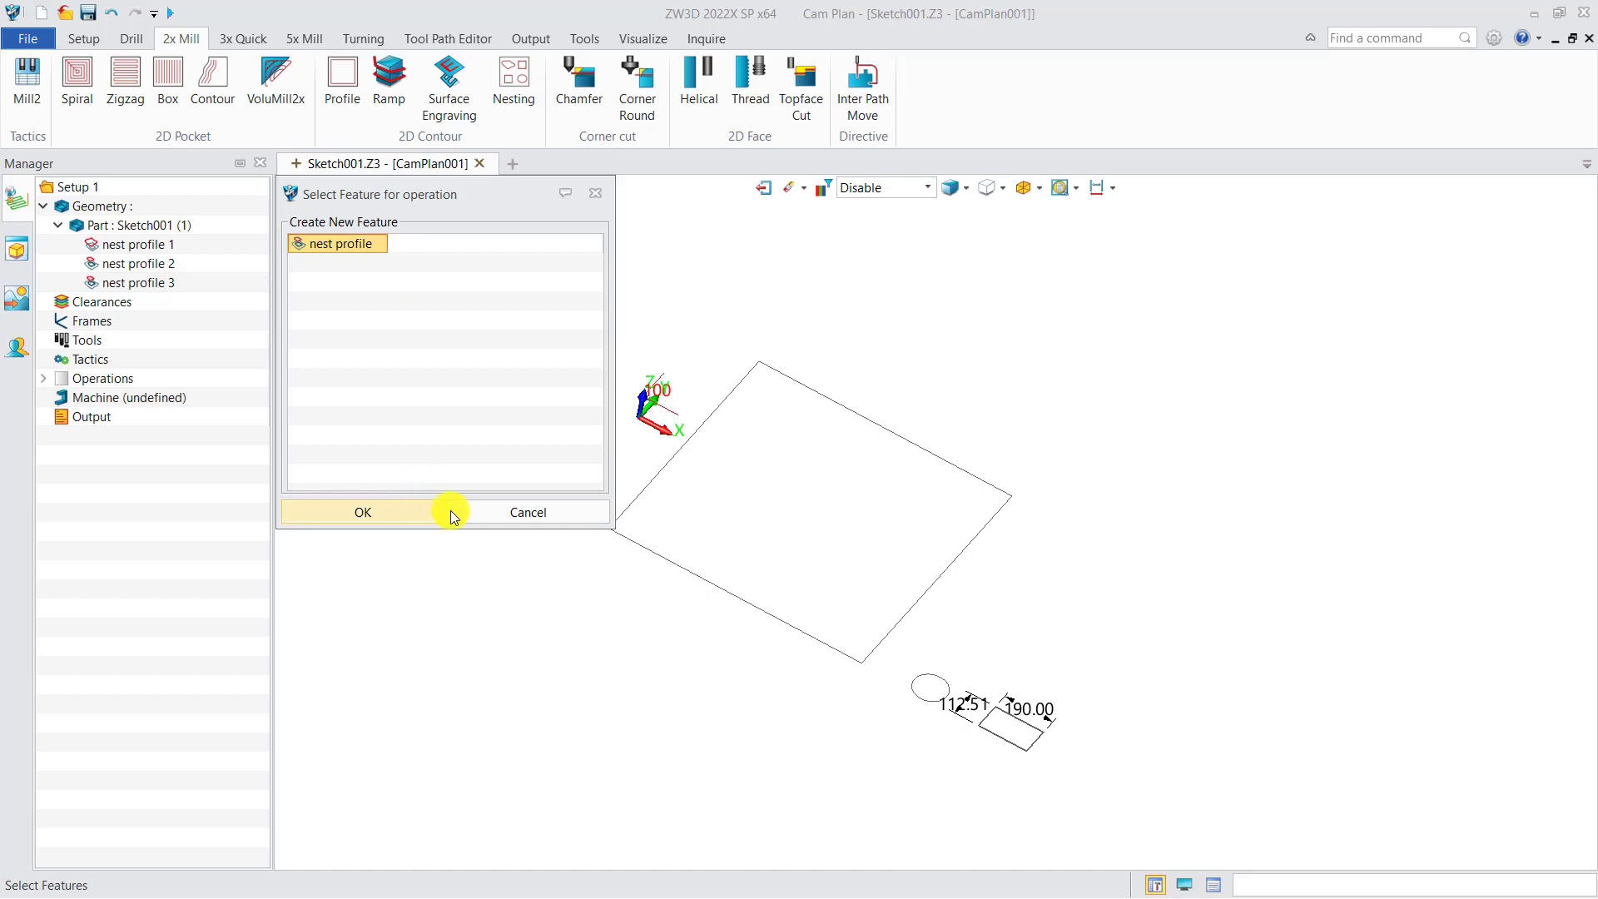
left_click(598, 196)
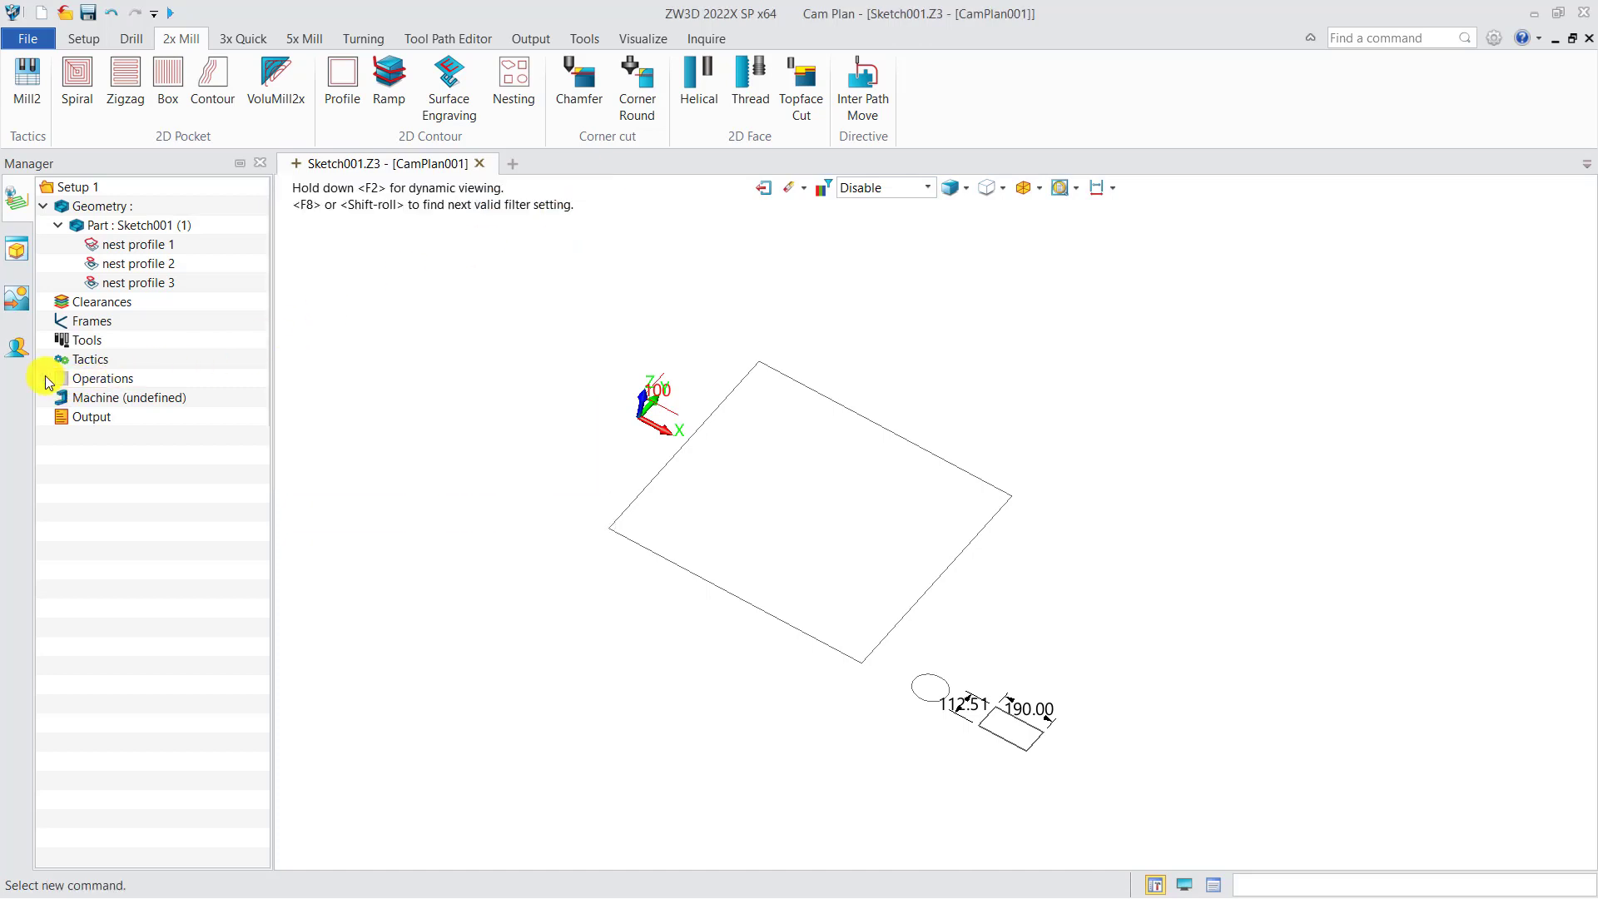
Assign nest profiles 1, 2 and 3 to the nesting operation as its blank and component features
left_click(177, 283)
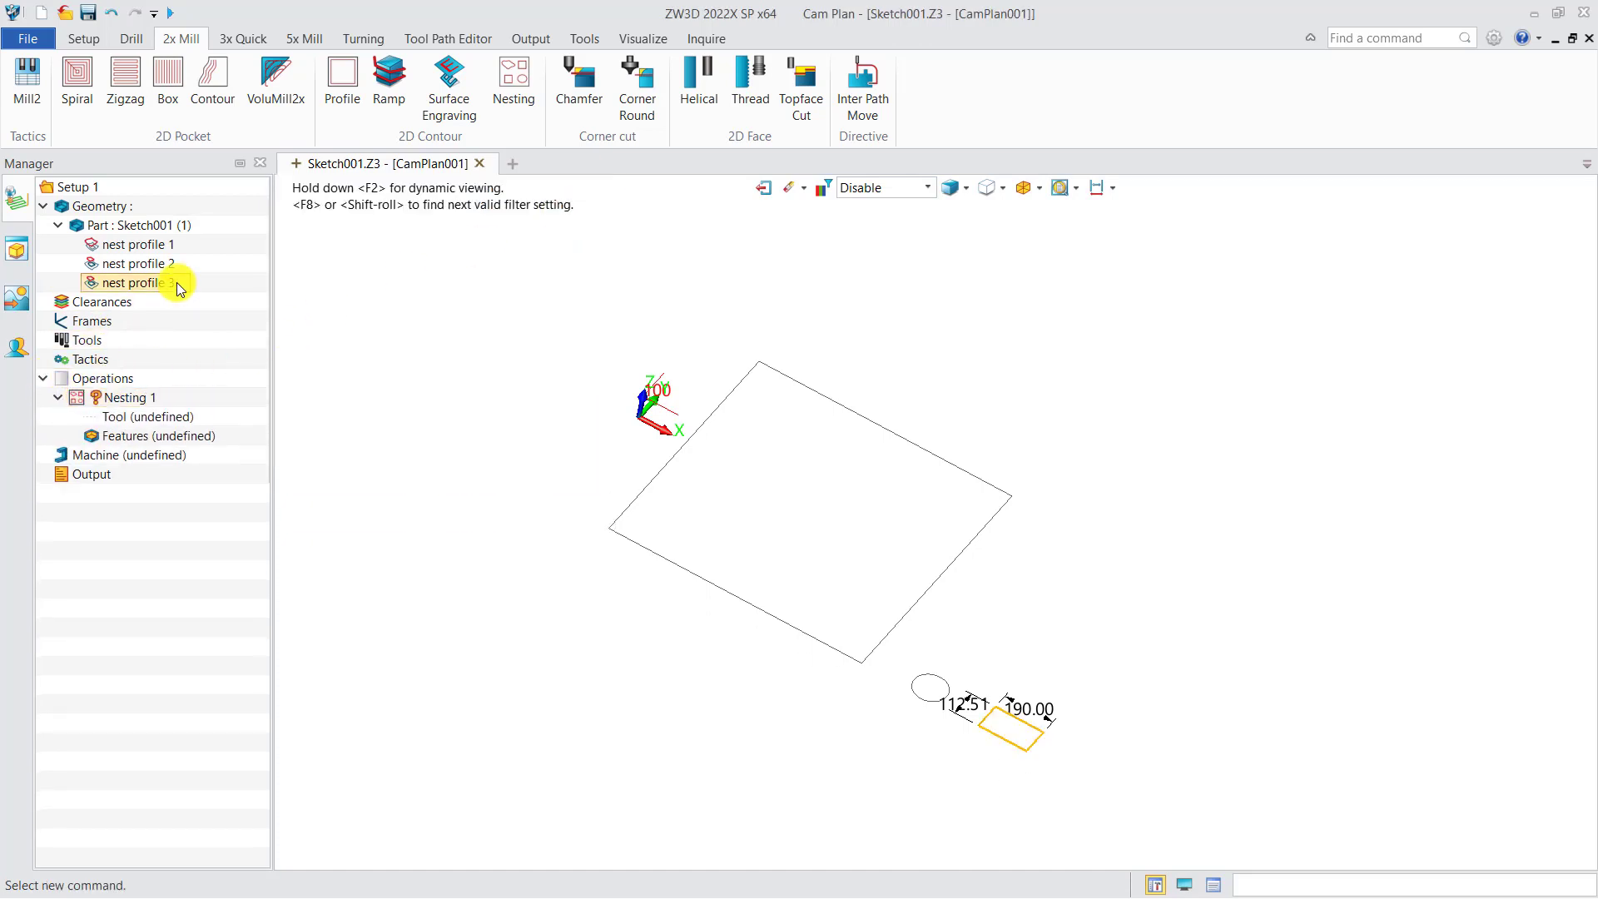
left_click(139, 245, "shift")
left_click_drag(139, 248, 152, 430)
Assign a new Flame tool with diameter 3 and length 10 to the nesting operation and calculate the operation
right_click(137, 416)
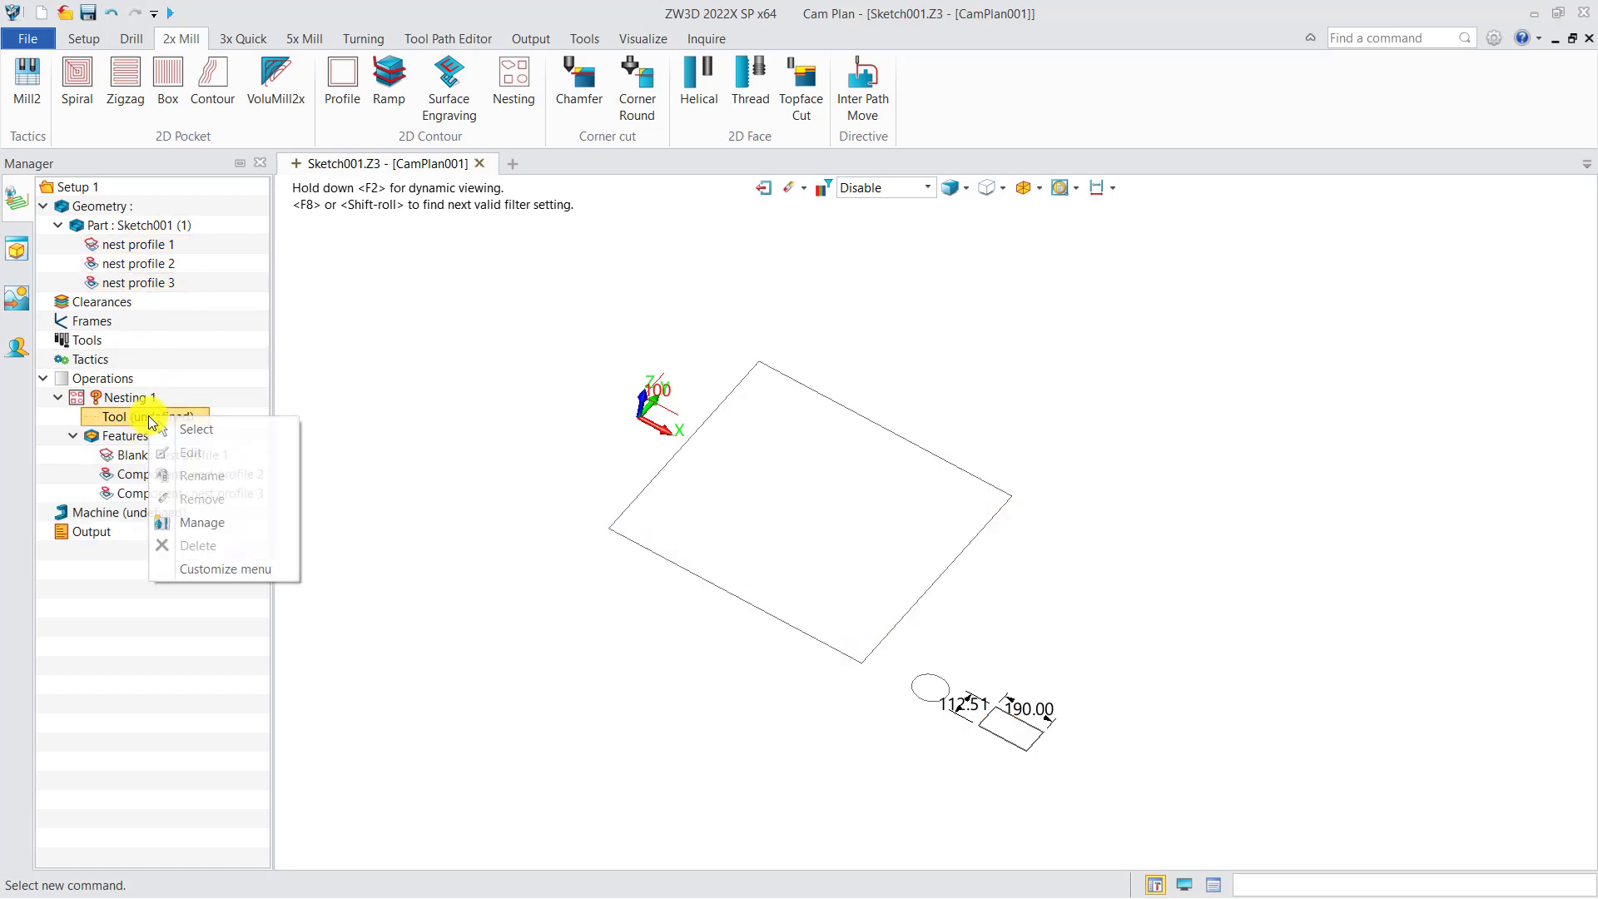
left_click(178, 426)
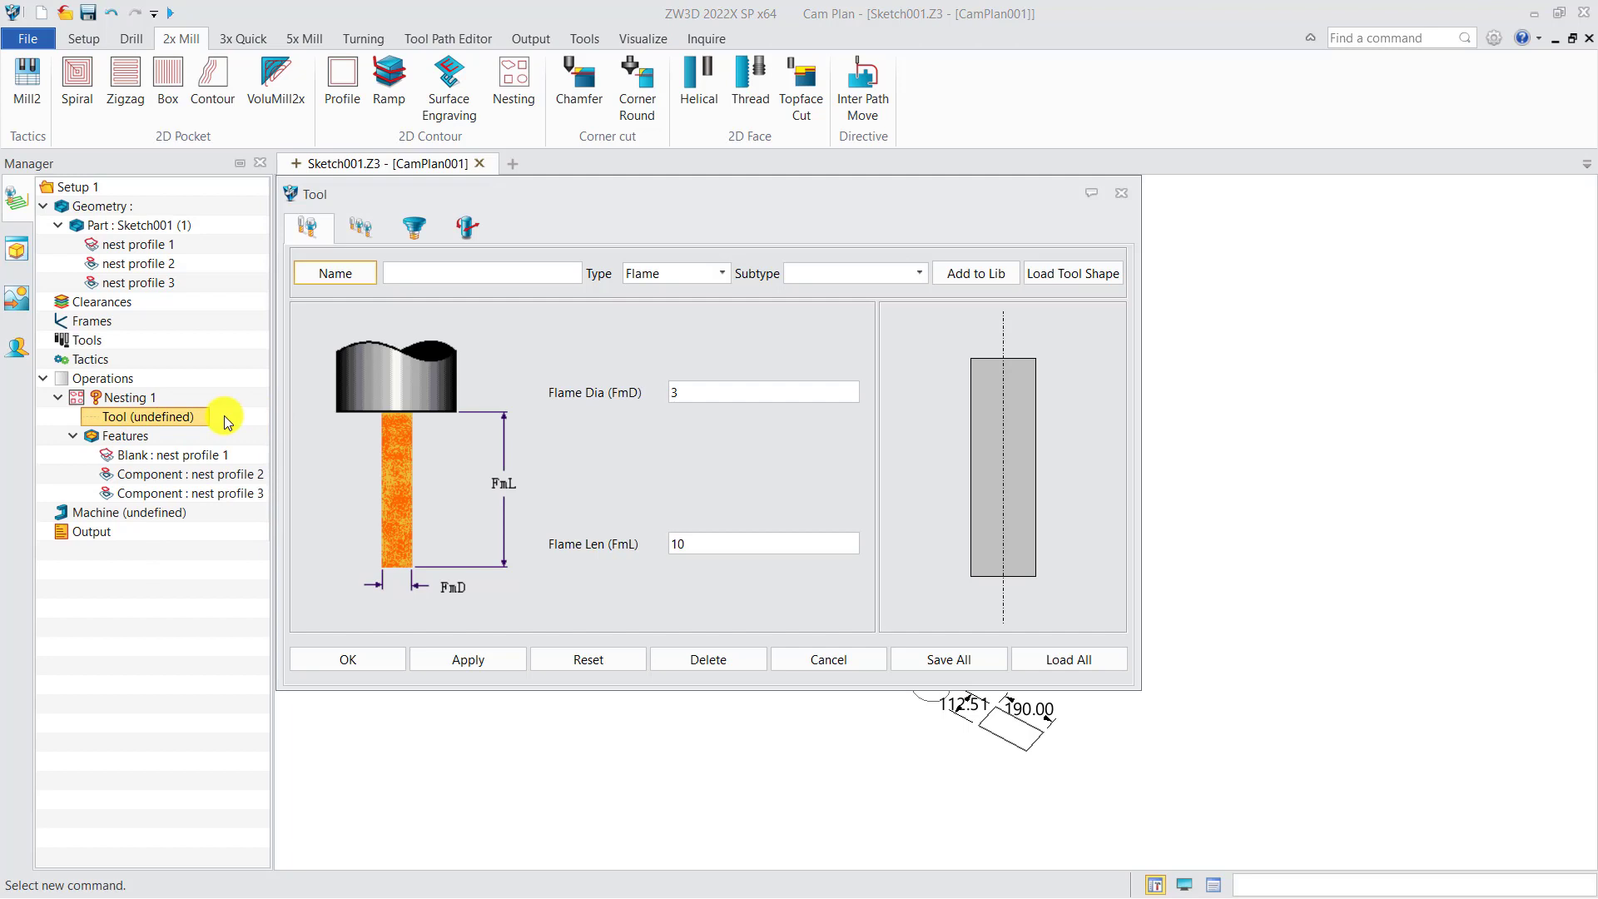
left_click(467, 659)
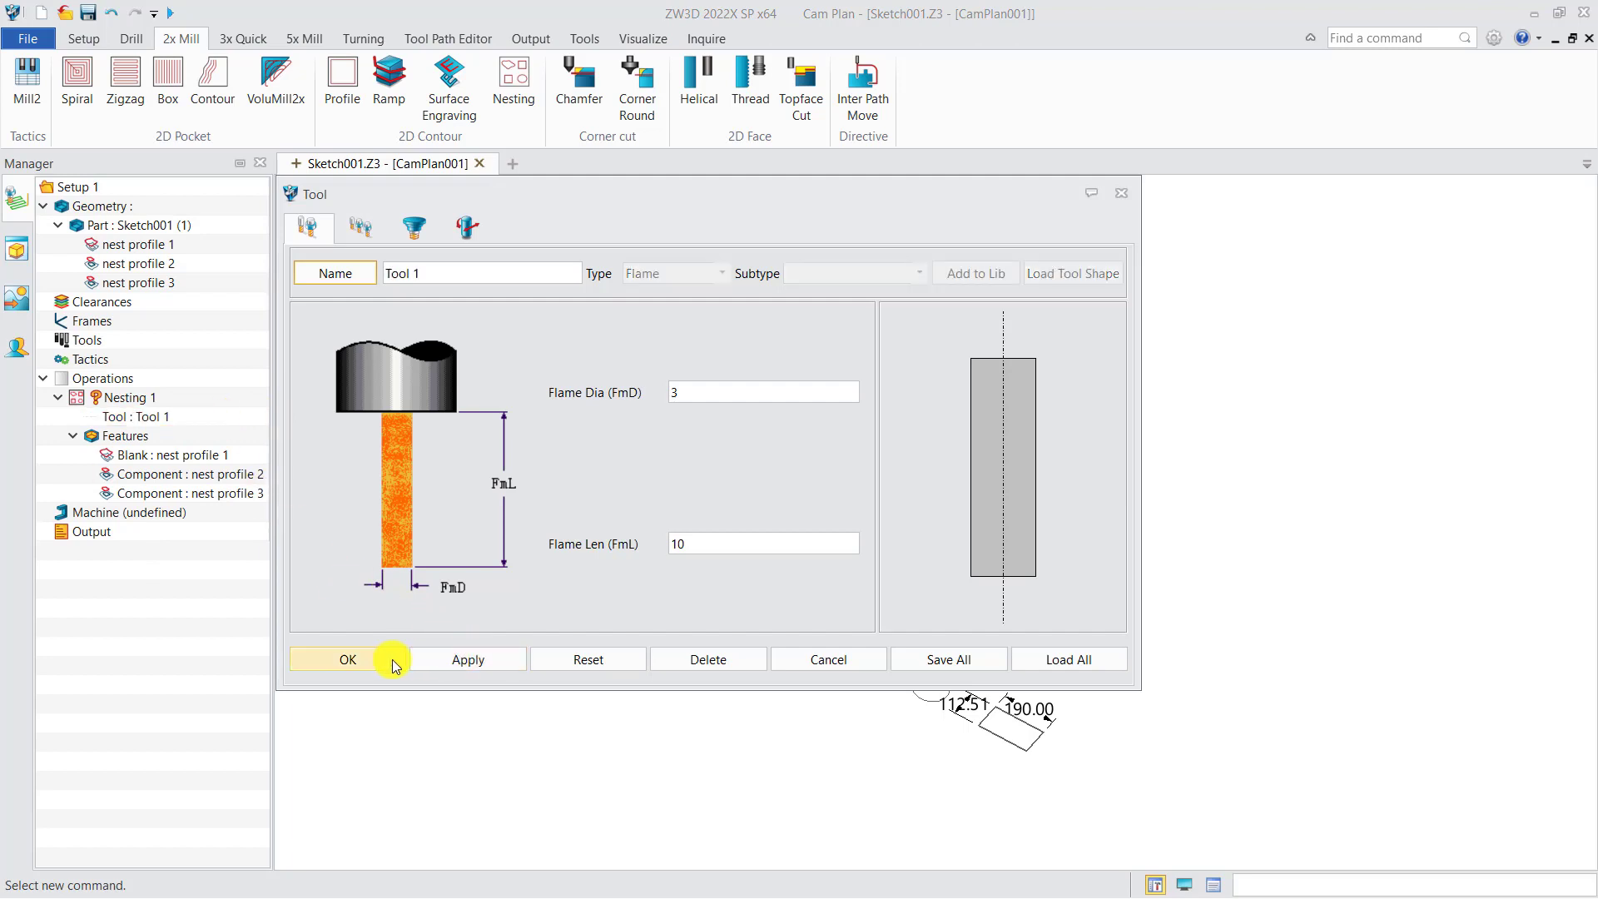
left_click(385, 659)
right_click(125, 398)
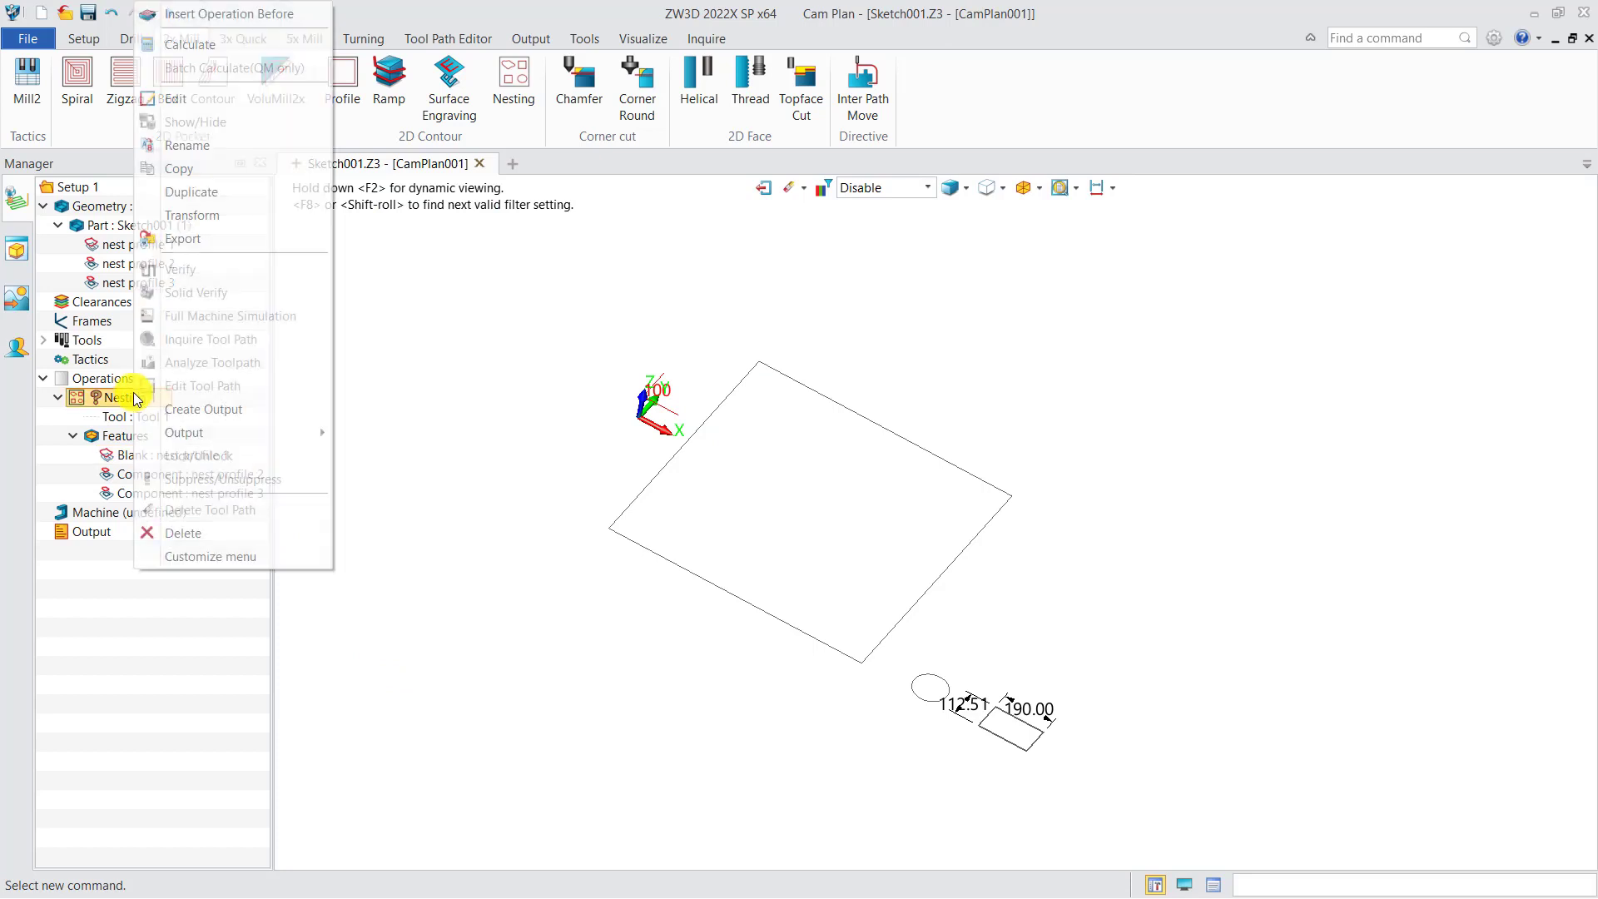
left_click(192, 50)
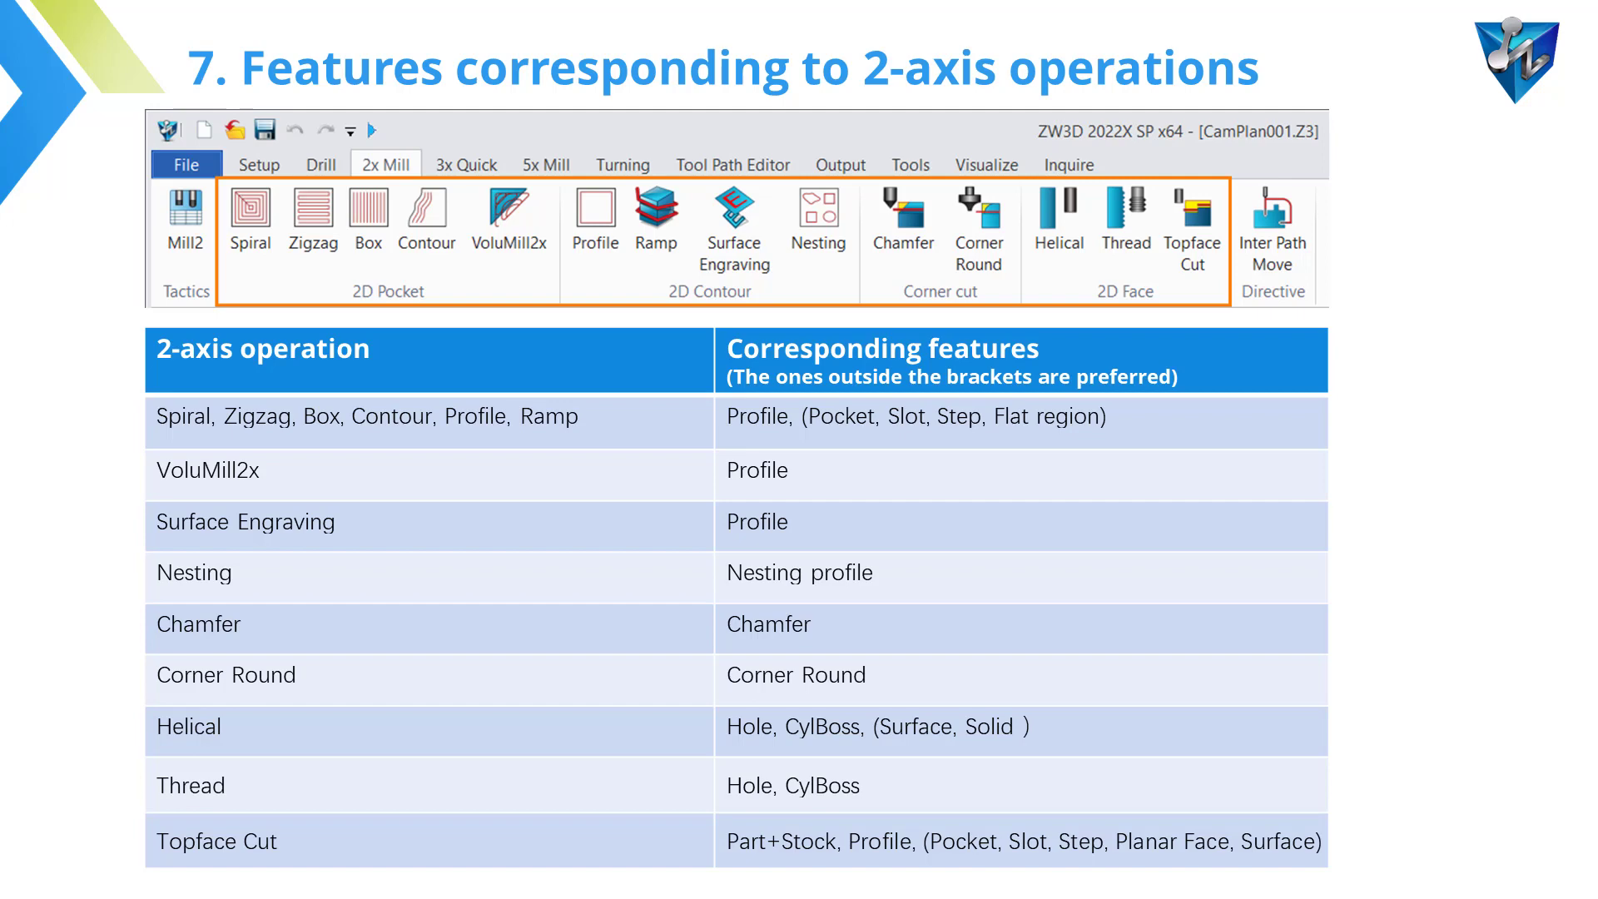
key("Right")
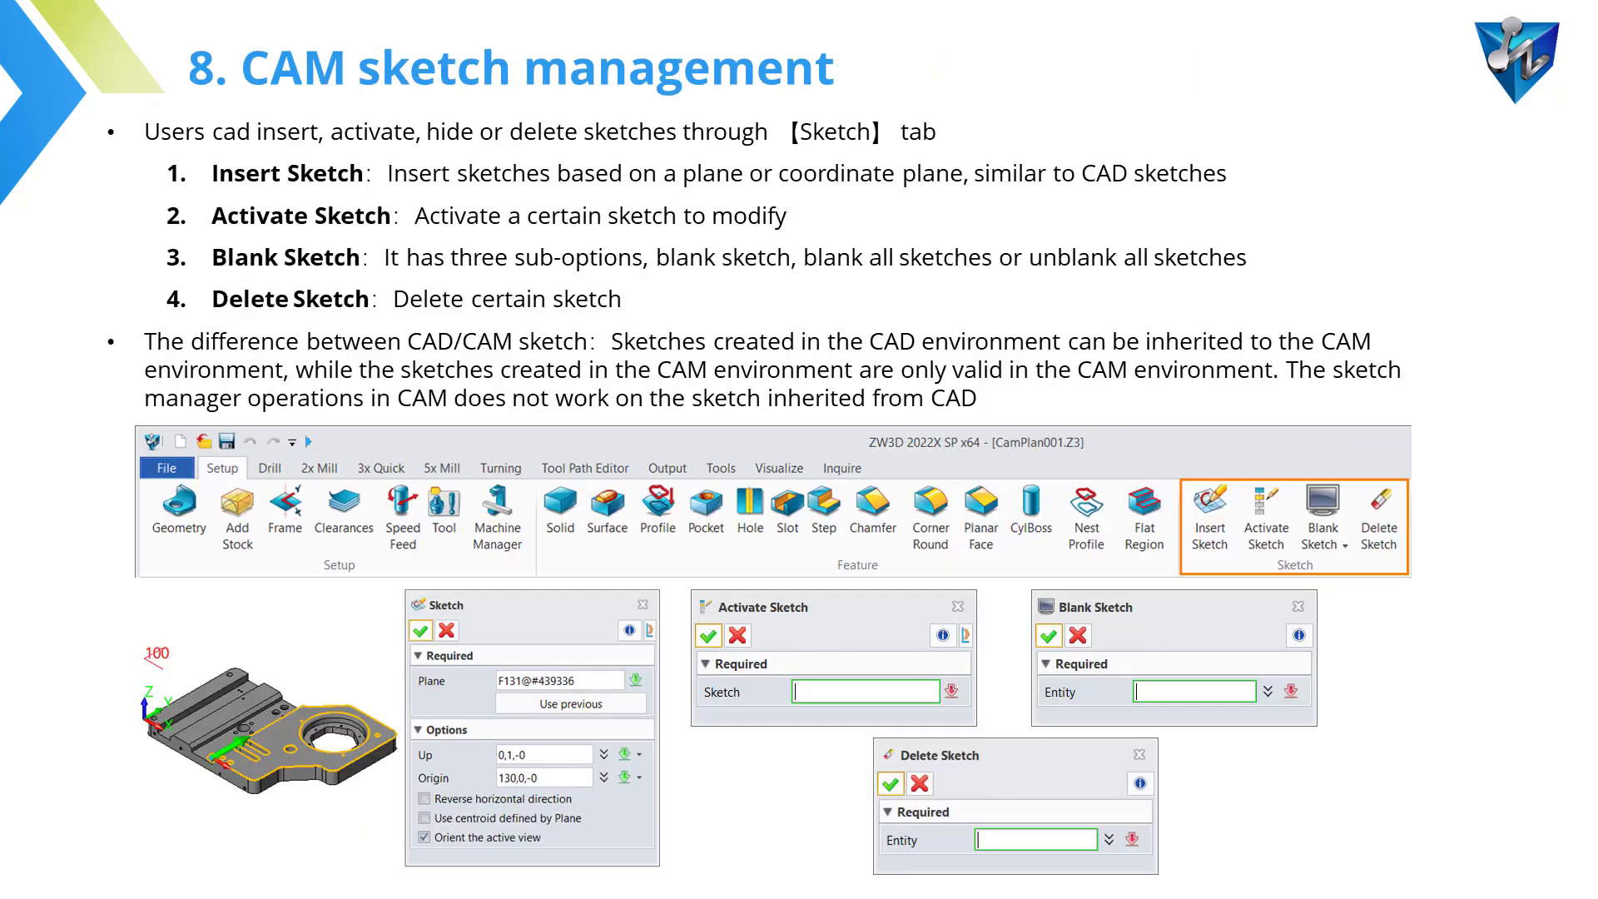